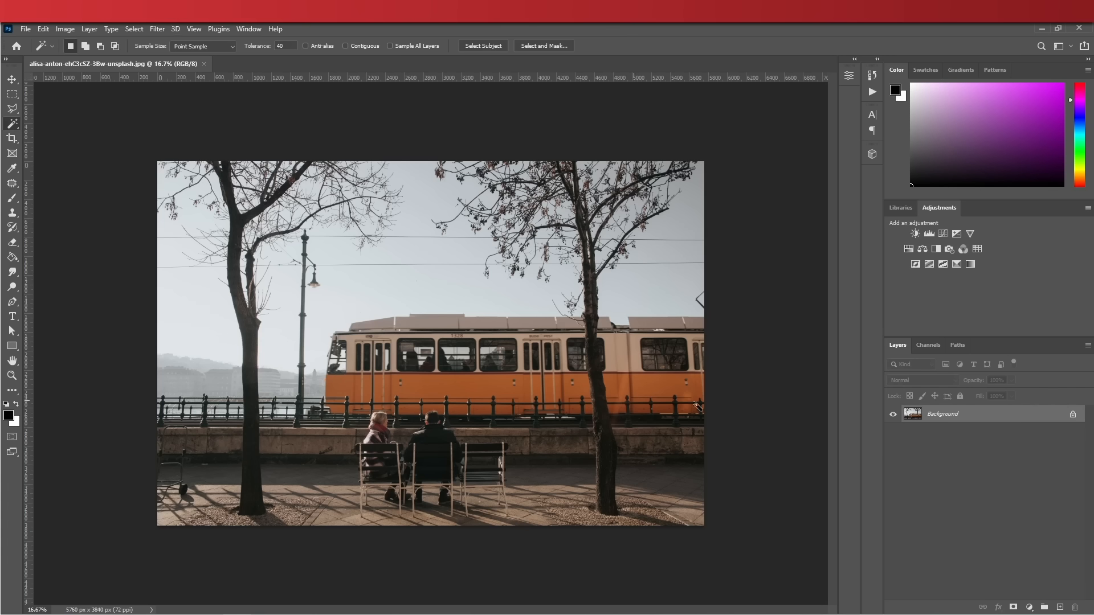
# Unlock the Background layer and rename it "original".
pyautogui.click(1073, 415)
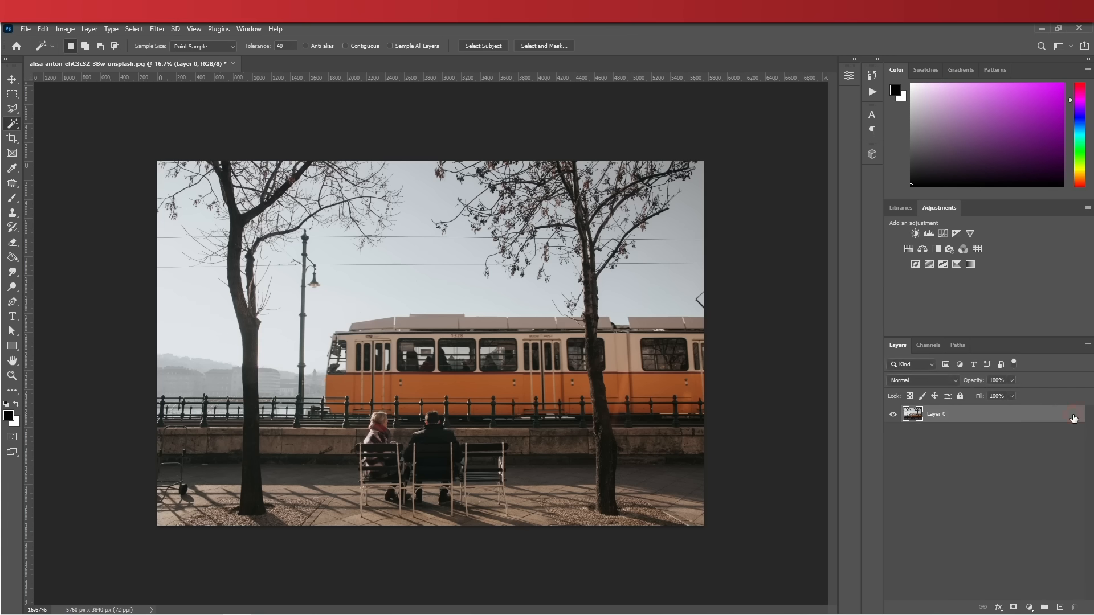
pyautogui.doubleClick(940, 415)
pyautogui.write('original')
pyautogui.click(957, 474)
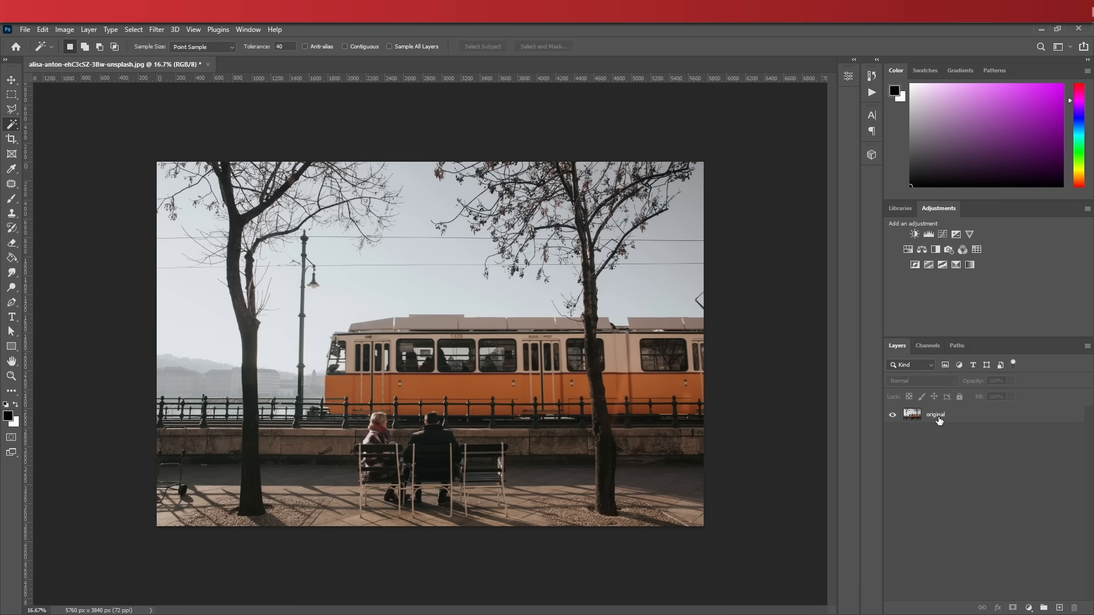
# Duplicate the original layer, name the copy "couple", and hide the original layer.
pyautogui.click(939, 422)
pyautogui.hotkey('ctrl', 'j')
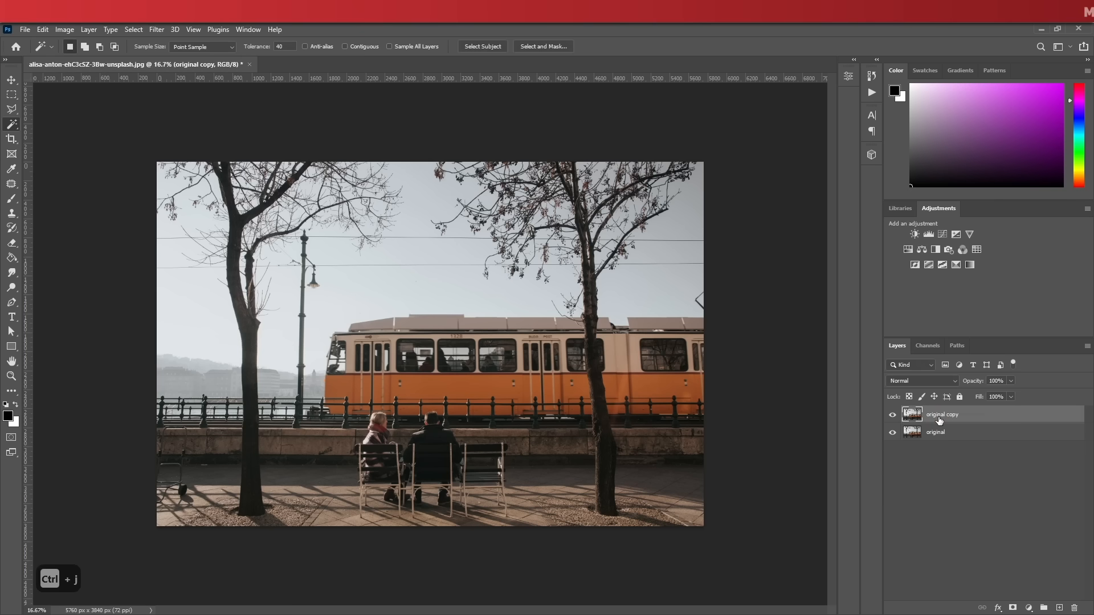
pyautogui.doubleClick(939, 419)
pyautogui.write('couple')
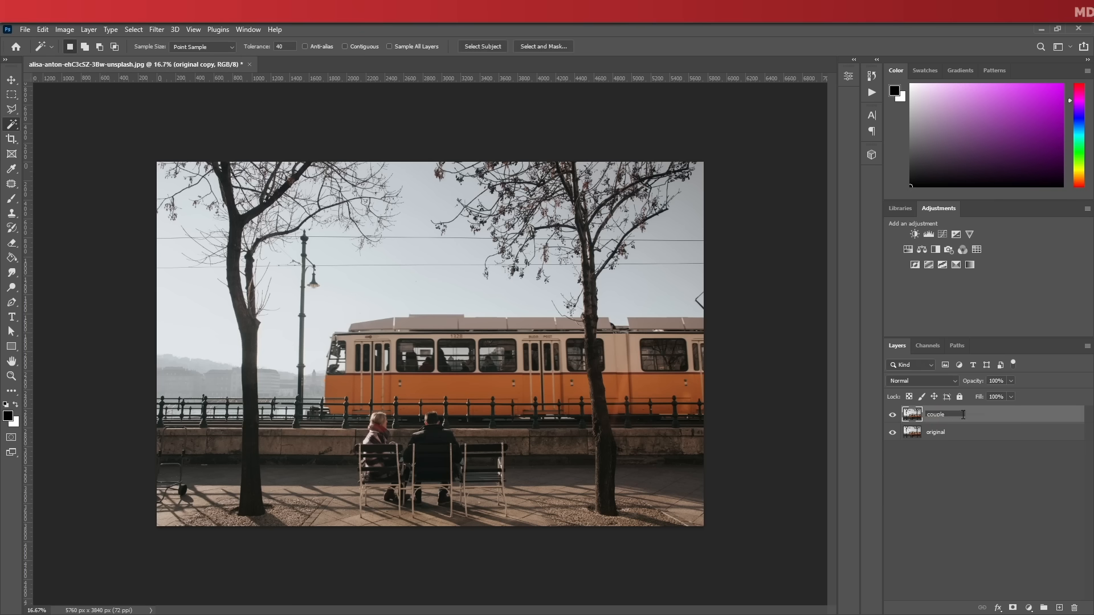
pyautogui.press('Return')
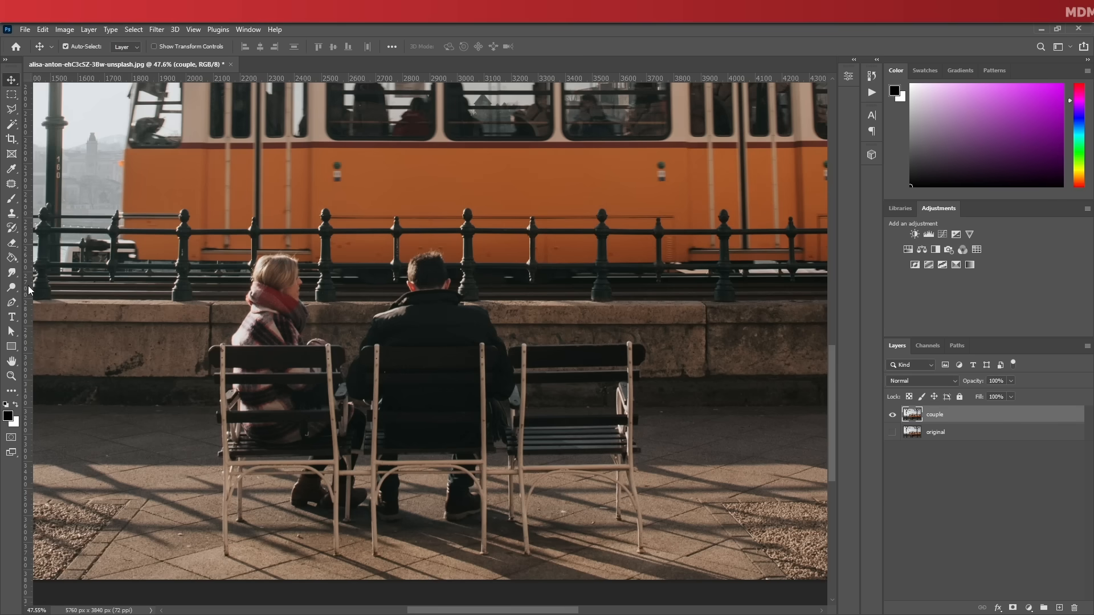
# With the Pen tool in Path mode, trace from the foot of the woman's chair up its outer leg and along her back to her hair.
pyautogui.click(11, 303)
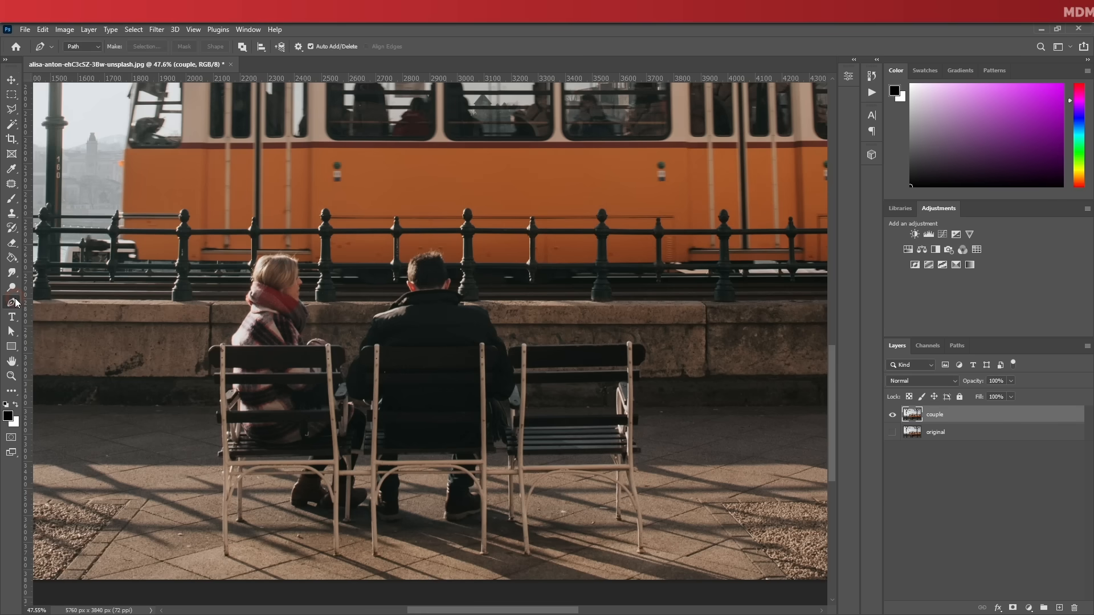
pyautogui.keyDown('alt'); pyautogui.scroll(13, 212, 580); pyautogui.keyUp('alt')
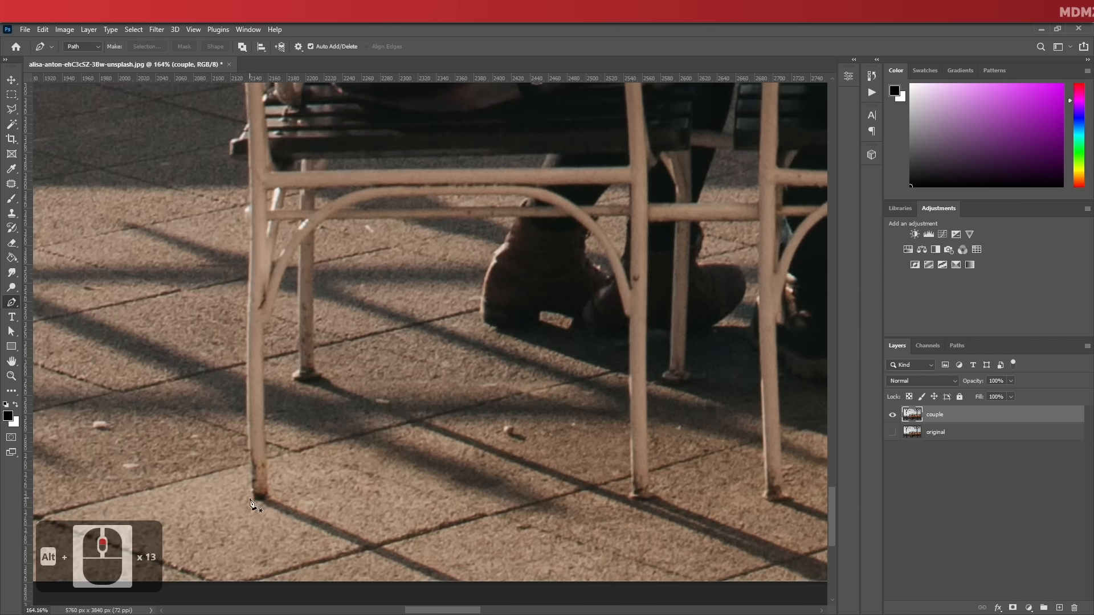
pyautogui.click(254, 497)
pyautogui.moveTo(249, 453); pyautogui.dragTo(247, 439)
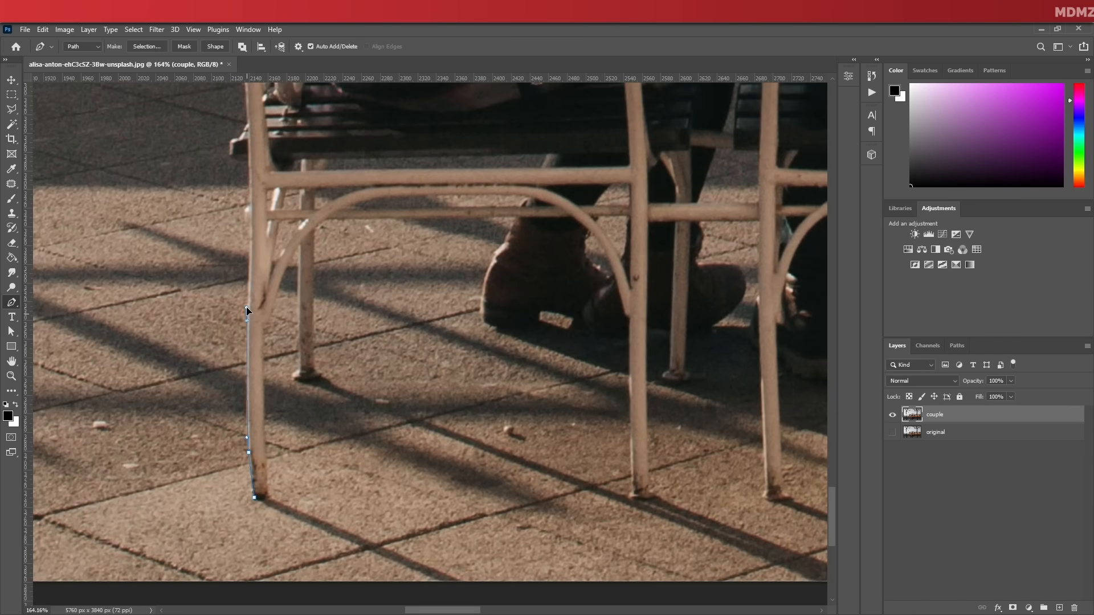
pyautogui.moveTo(246, 307); pyautogui.dragTo(247, 302)
pyautogui.keyDown('alt'); pyautogui.scroll(5, 249, 167); pyautogui.keyUp('alt')
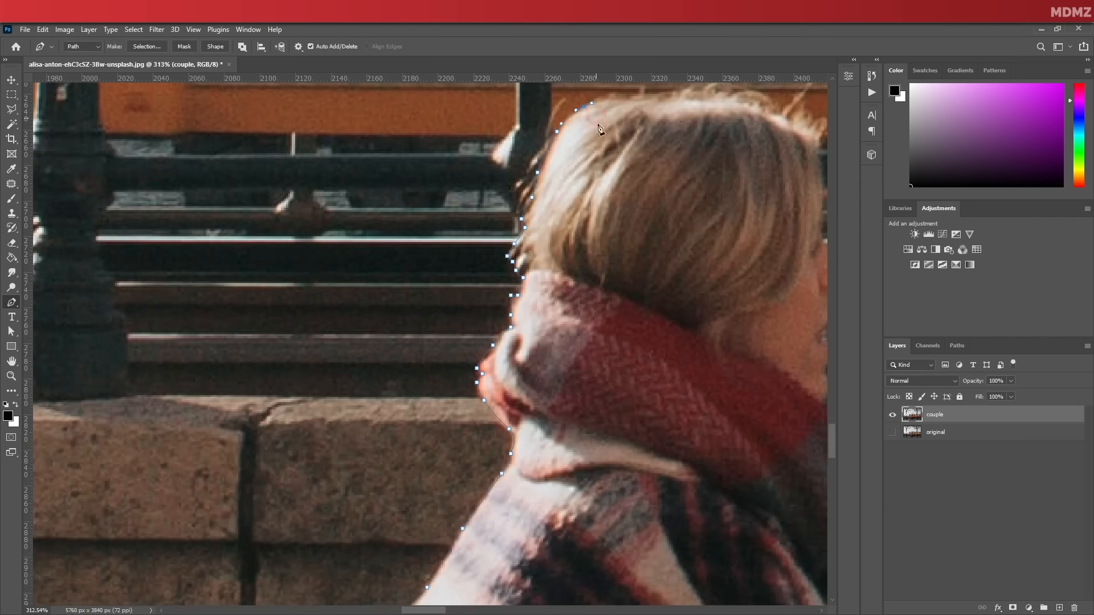
# Continue the path around the man, the empty chair, the chair legs and the shoes, and close it at the starting chair leg.
pyautogui.scroll(-5, 600, 129)
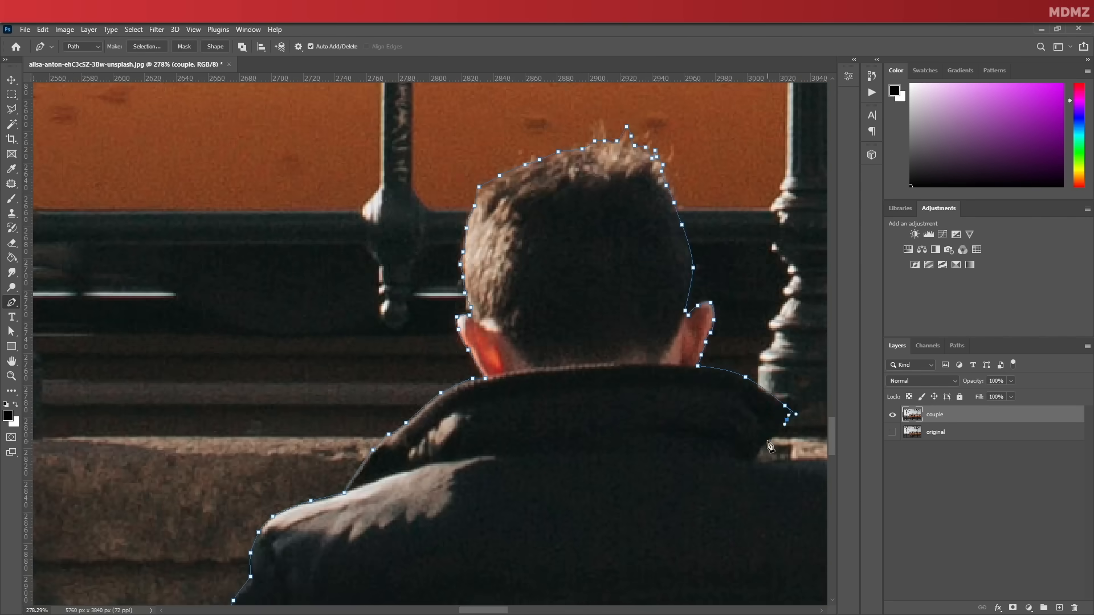
pyautogui.scroll(-5, 769, 446)
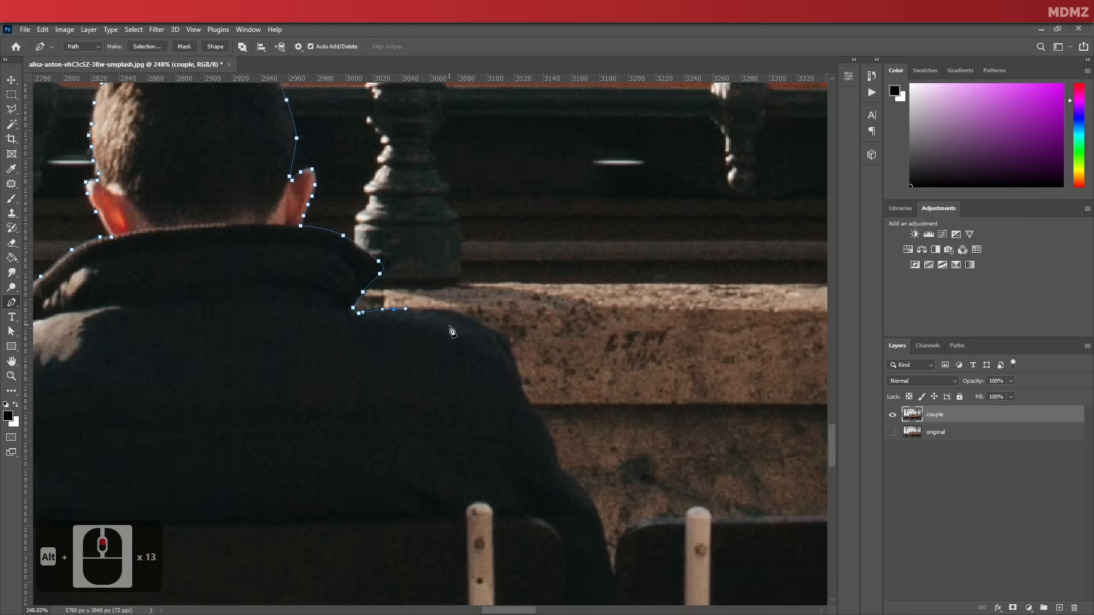
pyautogui.scroll(5, 764, 479)
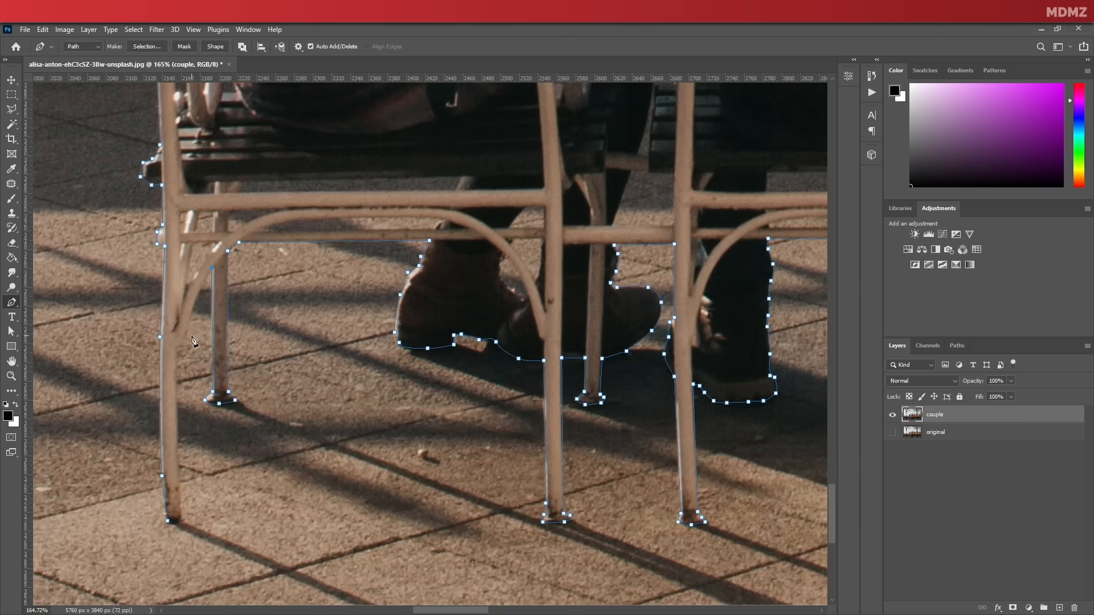
pyautogui.keyDown('alt'); pyautogui.scroll(7, 199, 347); pyautogui.keyUp('alt')
pyautogui.hotkey('ctrl', 'z')
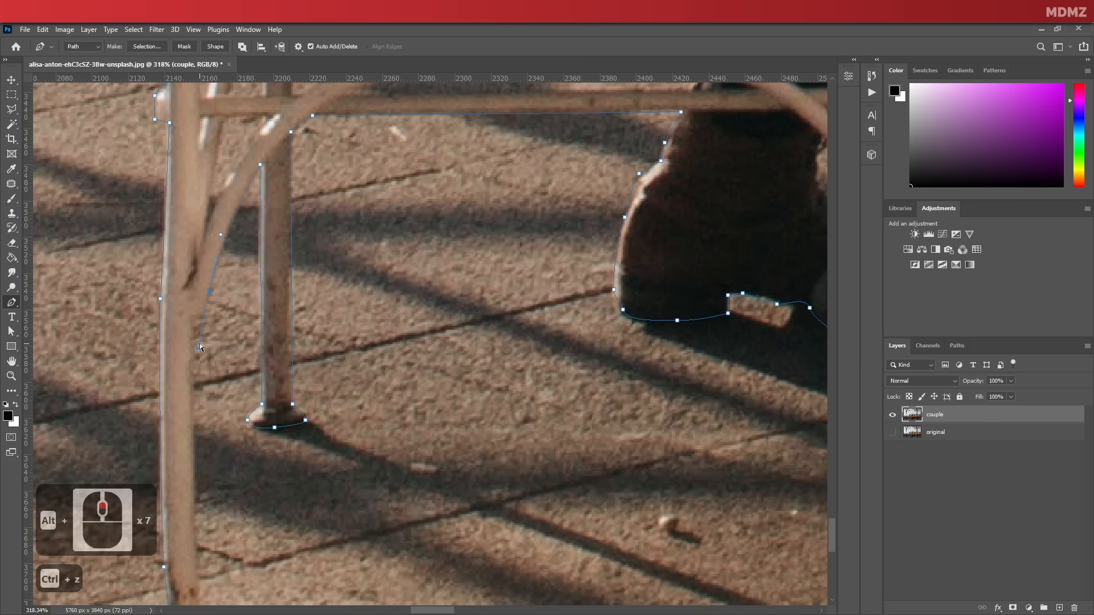
pyautogui.click(175, 509)
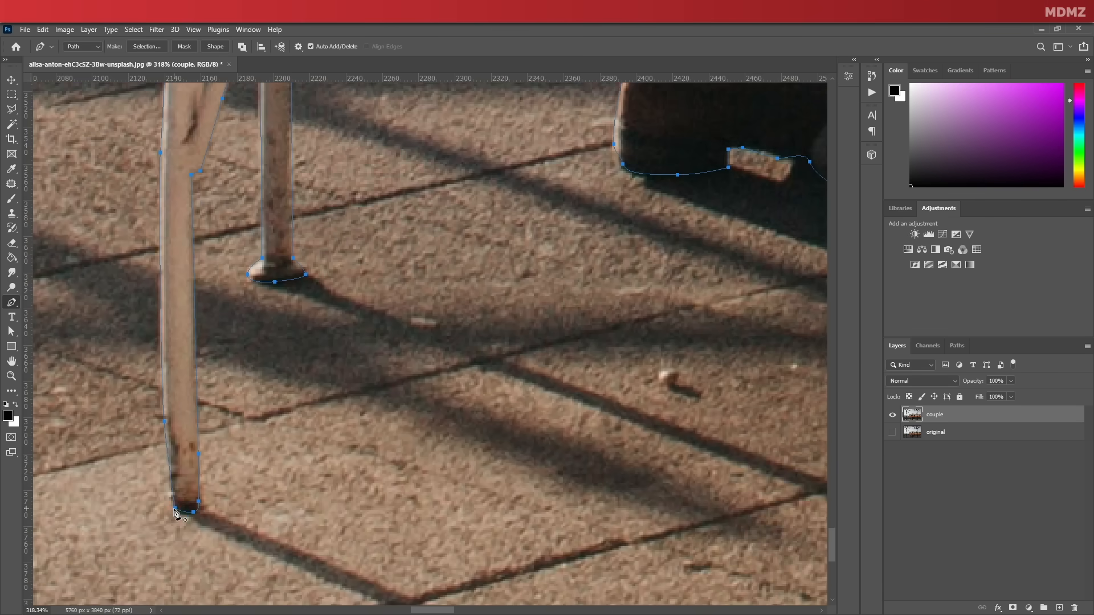
# Add a layer mask and a vector mask made from the traced path to the couple layer.
pyautogui.keyDown('alt'); pyautogui.scroll(-12, 228, 485); pyautogui.keyUp('alt')
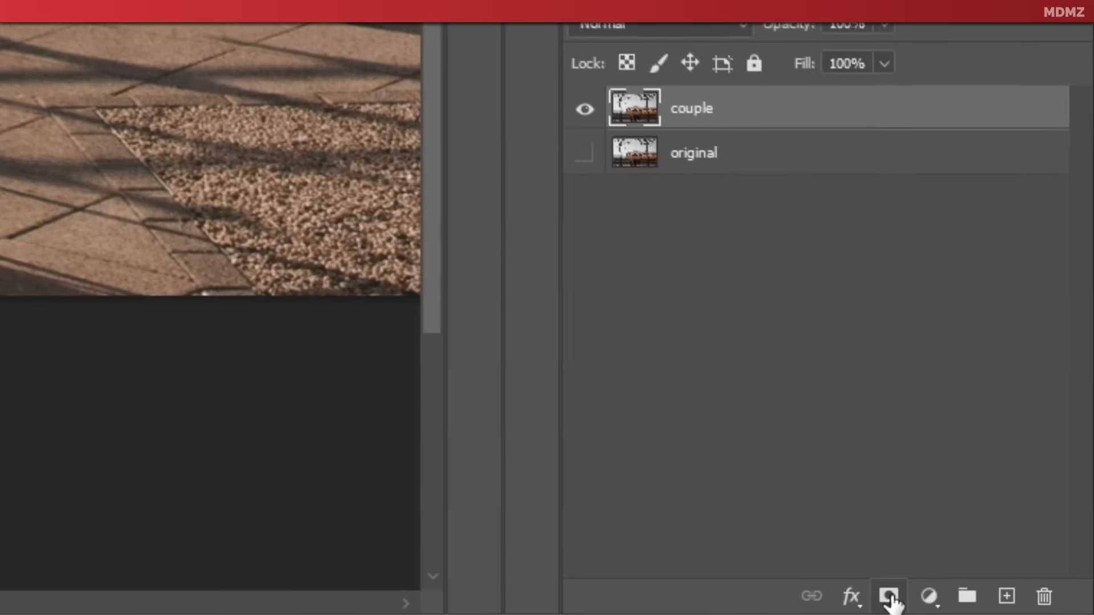
pyautogui.click(888, 597)
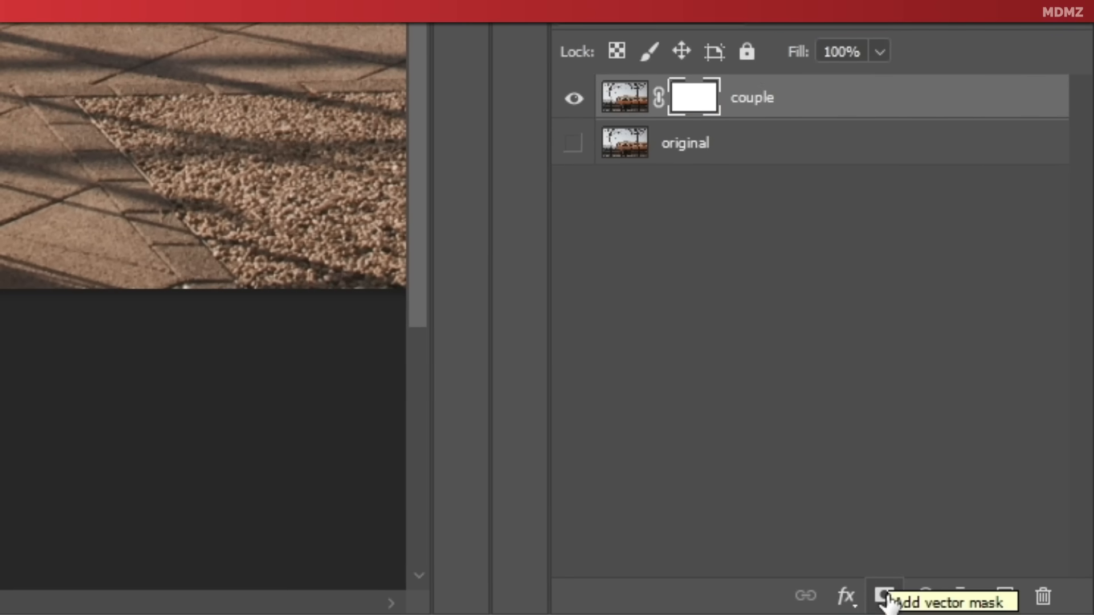
pyautogui.click(885, 597)
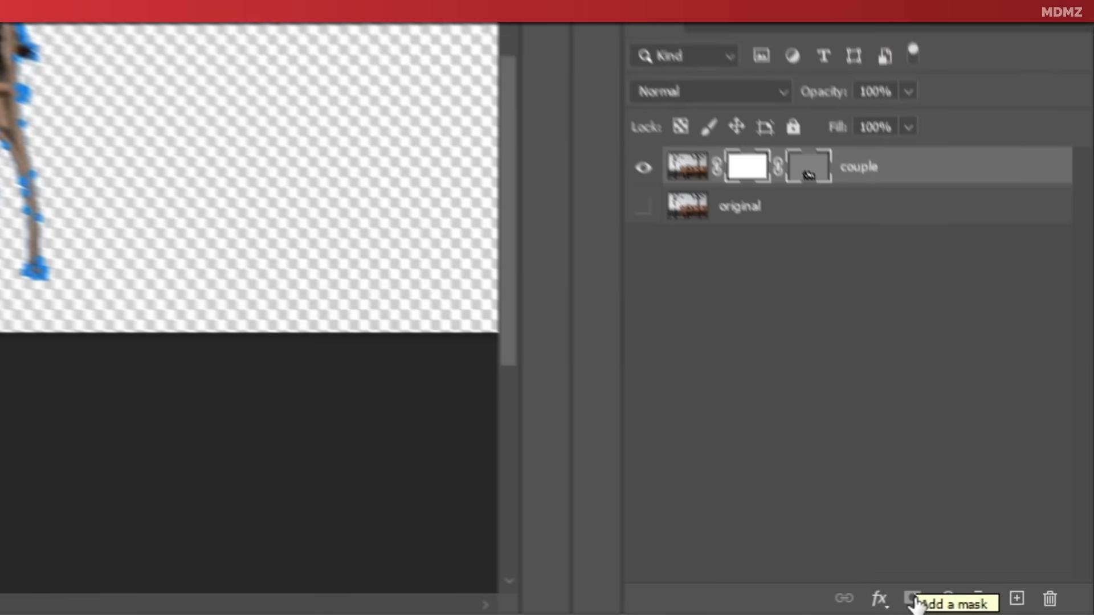
# Choose the Brush tool with black as the foreground color, try a stroke on the layer mask below the empty chair's seat, and undo it.
pyautogui.scroll(7, 506, 342)
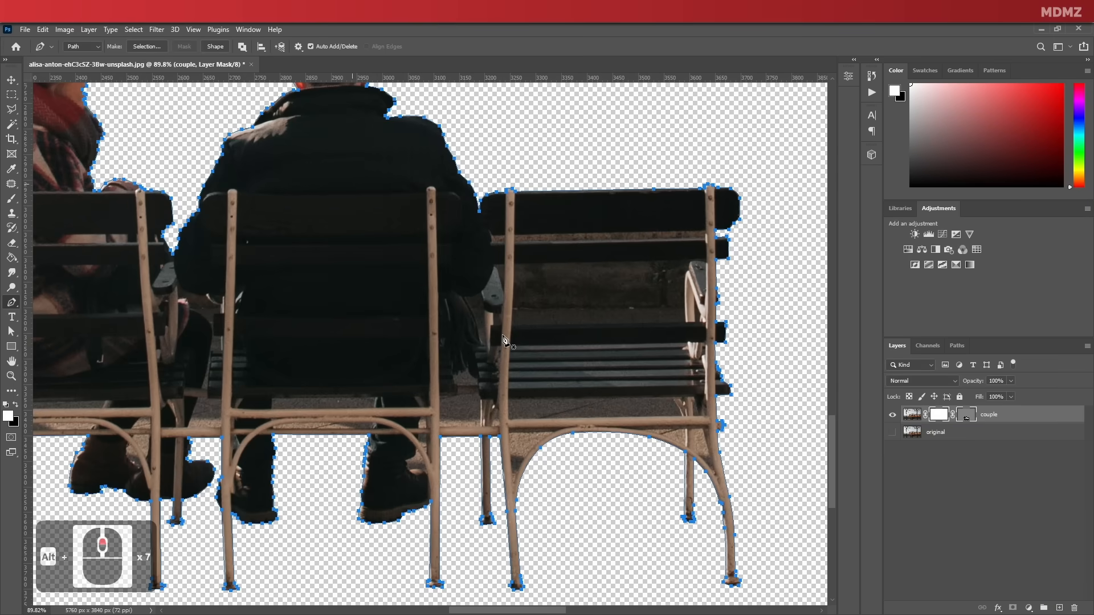
pyautogui.scroll(6, 504, 340)
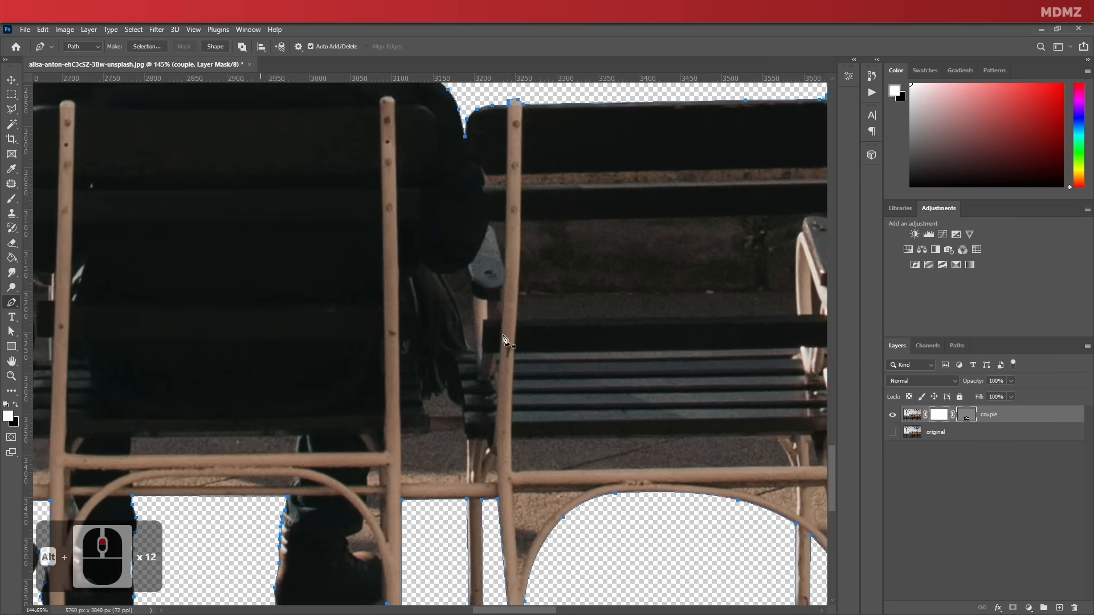
pyautogui.scroll(-3, 617, 451)
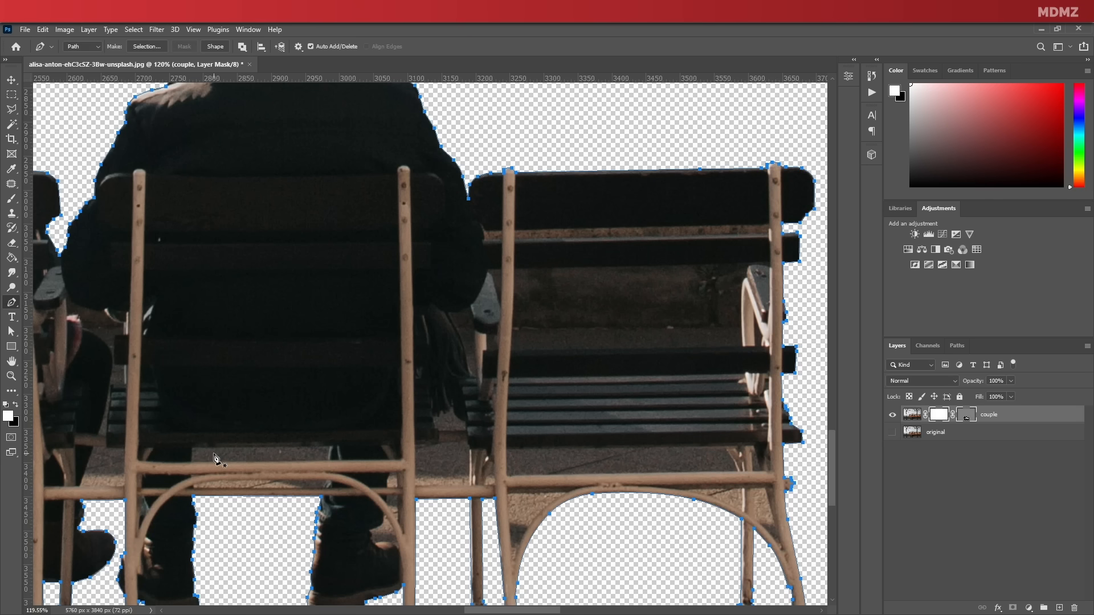
pyautogui.click(16, 199)
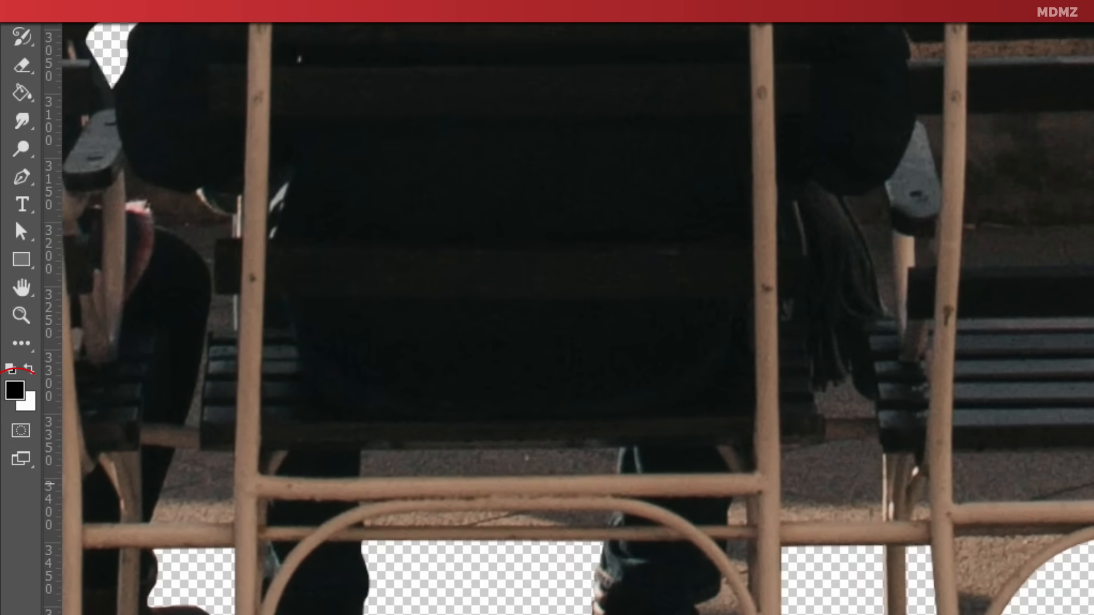
pyautogui.press('x')
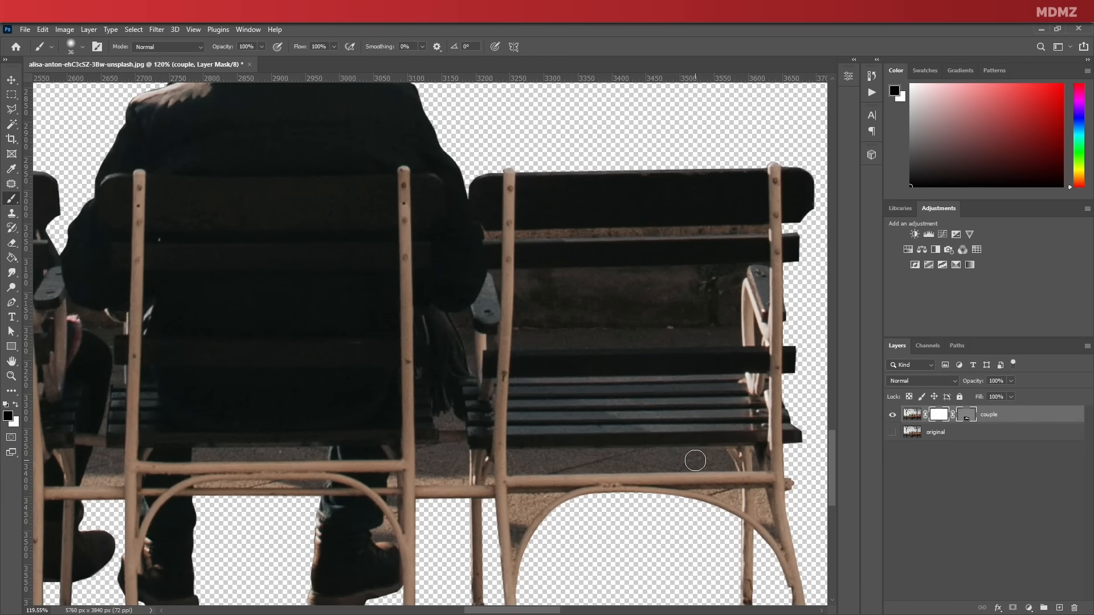
pyautogui.moveTo(695, 461); pyautogui.dragTo(667, 462)
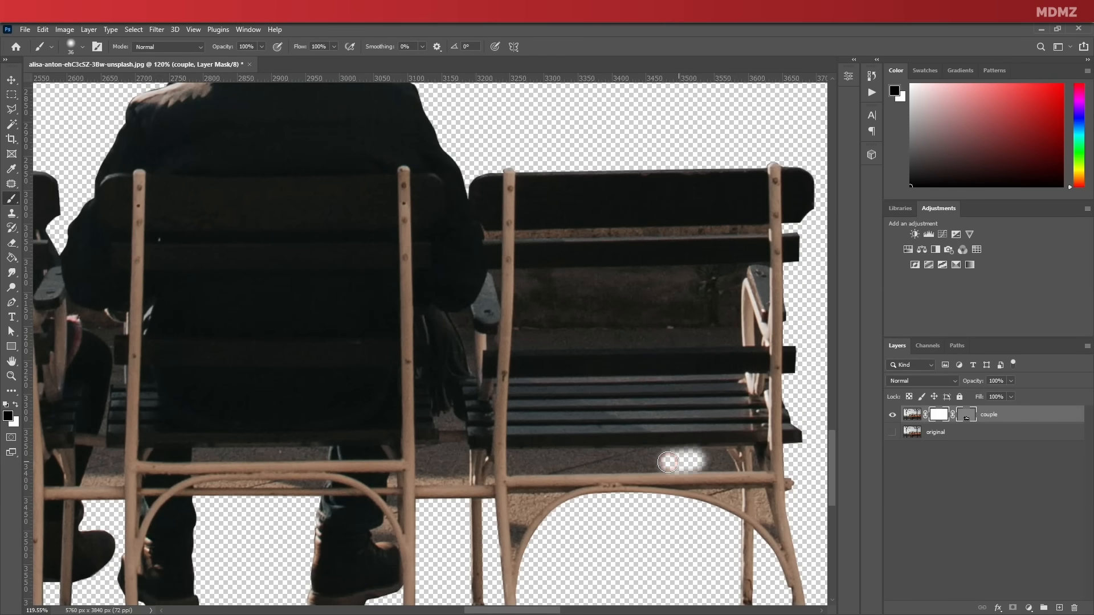
pyautogui.hotkey('ctrl', 'z')
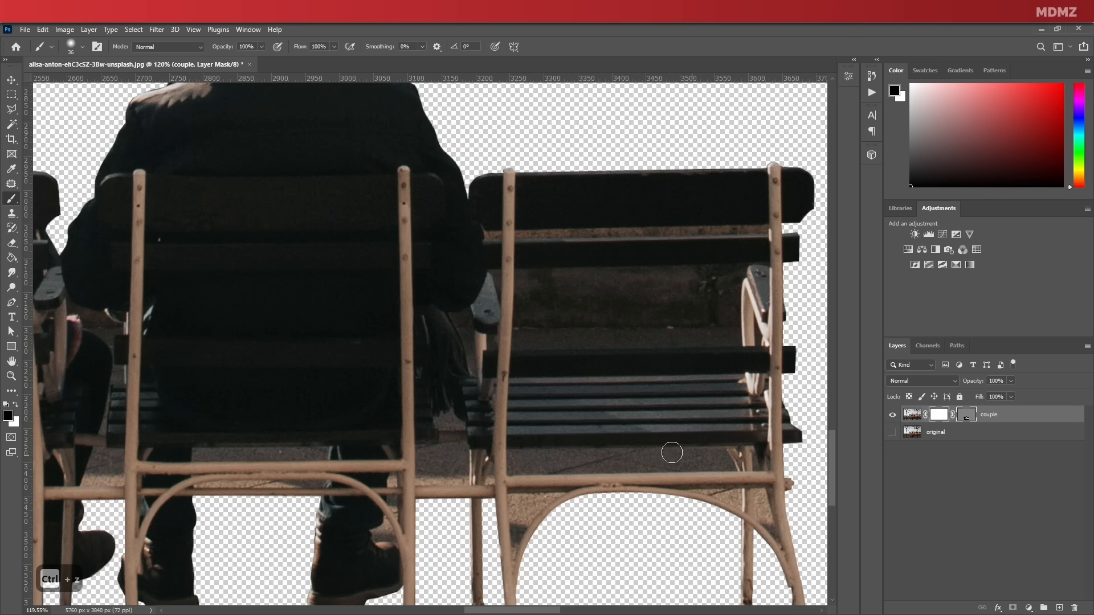
# Use a smaller, harder brush to mask out the narrow gap between the empty chair's top two slats and the upper edge of the larger gap below.
pyautogui.keyDown('alt'); pyautogui.rightClick(673, 450); pyautogui.keyUp('alt')
pyautogui.moveTo(673, 452)
pyautogui.mouseDown()
pyautogui.moveTo(685, 455)
pyautogui.moveTo(671, 461)
pyautogui.mouseUp()
pyautogui.keyDown('alt'); pyautogui.scroll(5, 726, 224); pyautogui.keyUp('alt')
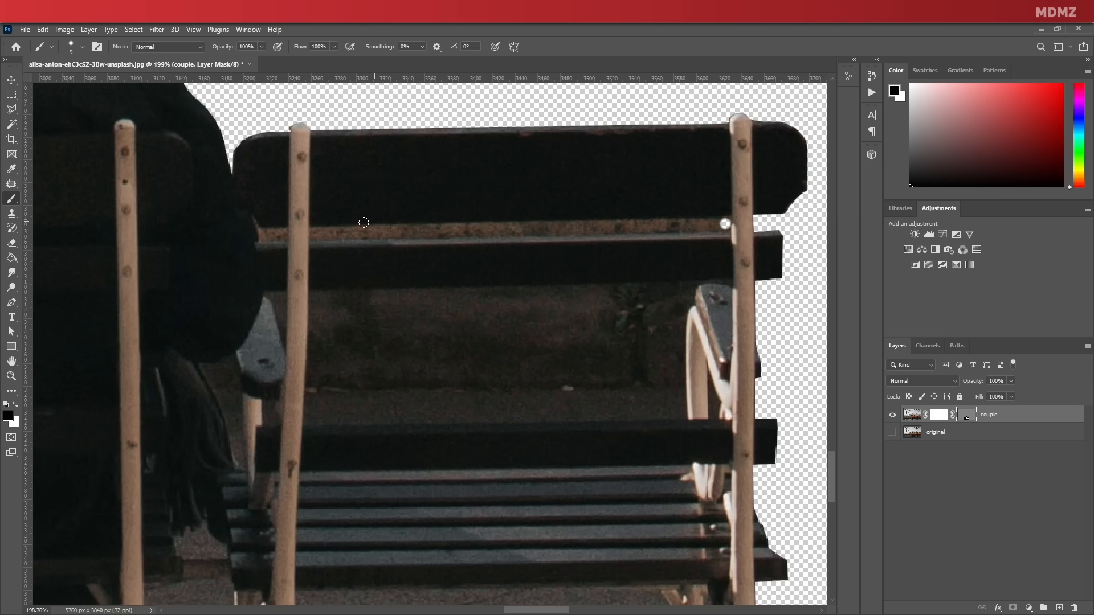
pyautogui.keyDown('shift'); pyautogui.click(315, 231); pyautogui.keyUp('shift')
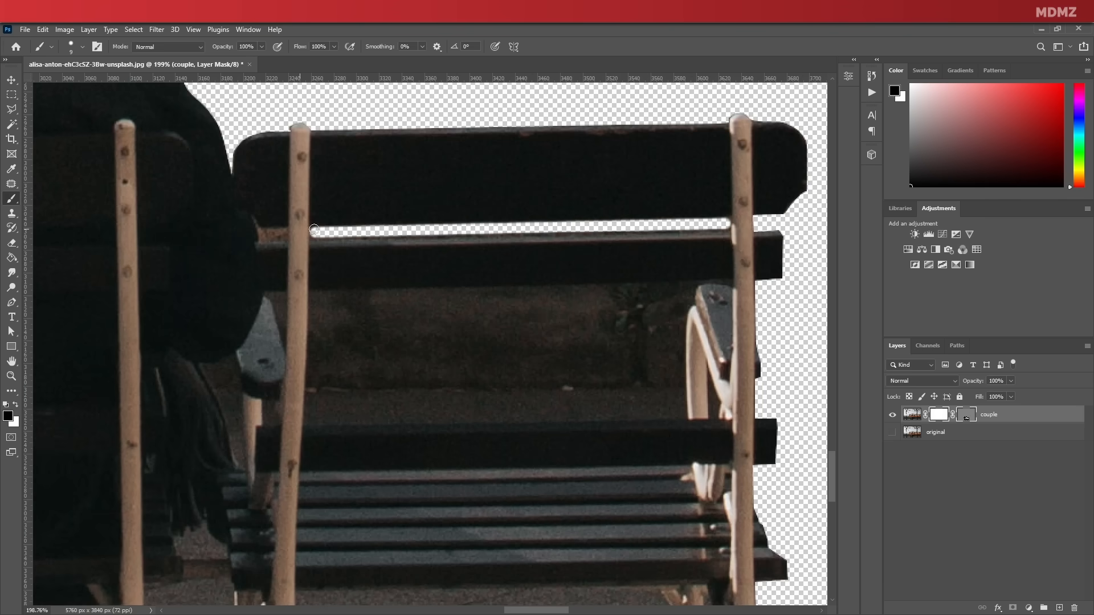
pyautogui.click(641, 294)
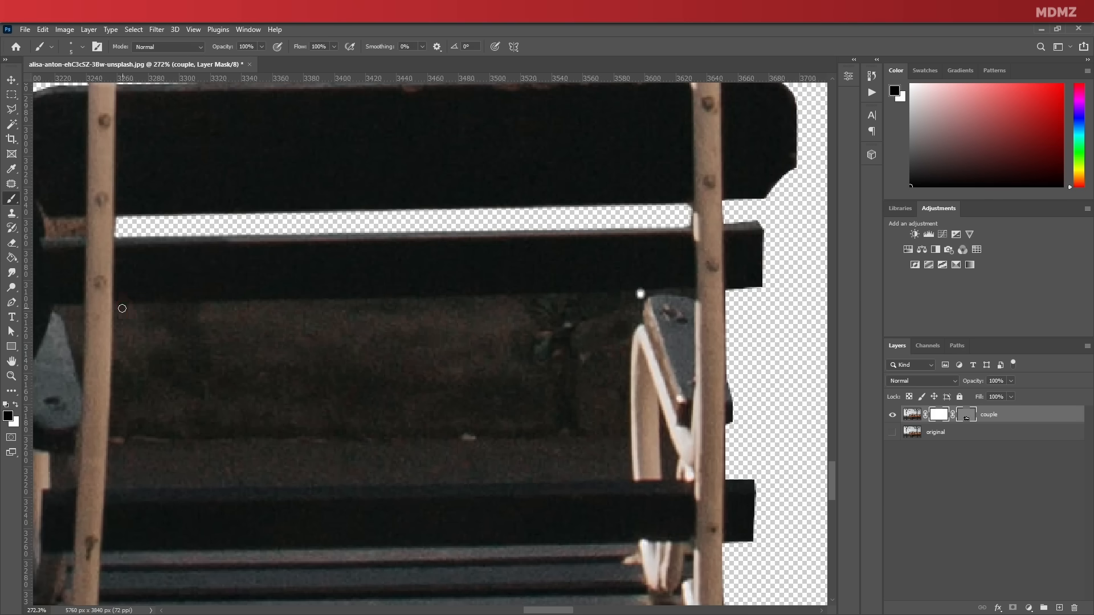
pyautogui.keyDown('shift'); pyautogui.click(118, 308); pyautogui.keyUp('shift')
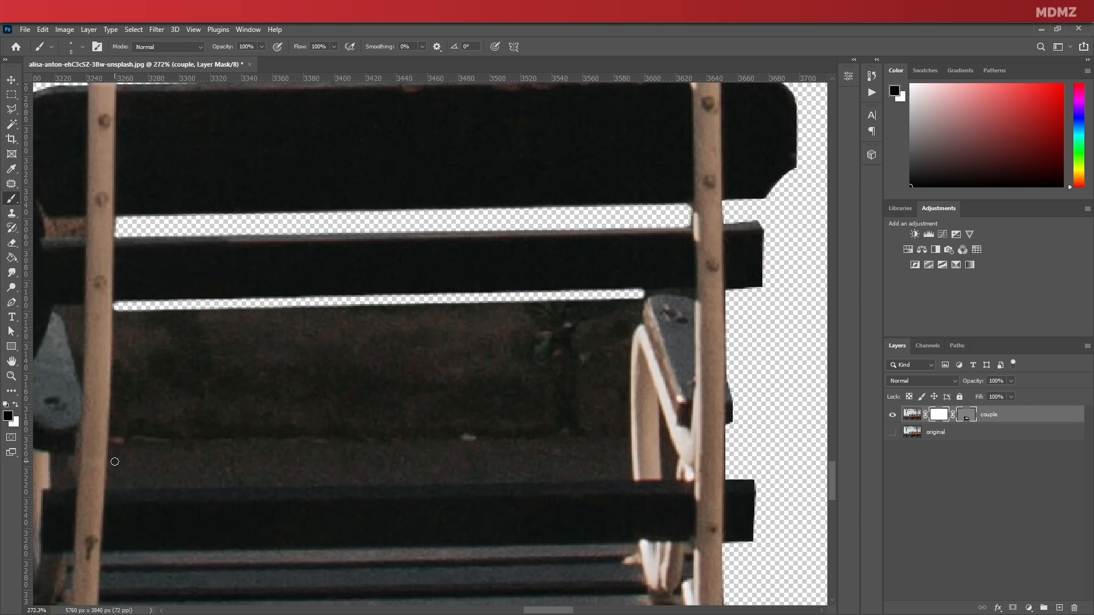
# Mask along the remaining edges of the empty chair's large backrest gap and paint out the background inside it with a larger brush.
pyautogui.keyDown('alt'); pyautogui.scroll(-4, 133, 443); pyautogui.keyUp('alt')
pyautogui.keyDown('alt'); pyautogui.scroll(6, 126, 453); pyautogui.keyUp('alt')
pyautogui.keyDown('shift'); pyautogui.click(184, 407); pyautogui.keyUp('shift')
pyautogui.keyDown('shift'); pyautogui.click(181, 450); pyautogui.keyUp('shift')
pyautogui.keyDown('shift'); pyautogui.click(715, 449); pyautogui.keyUp('shift')
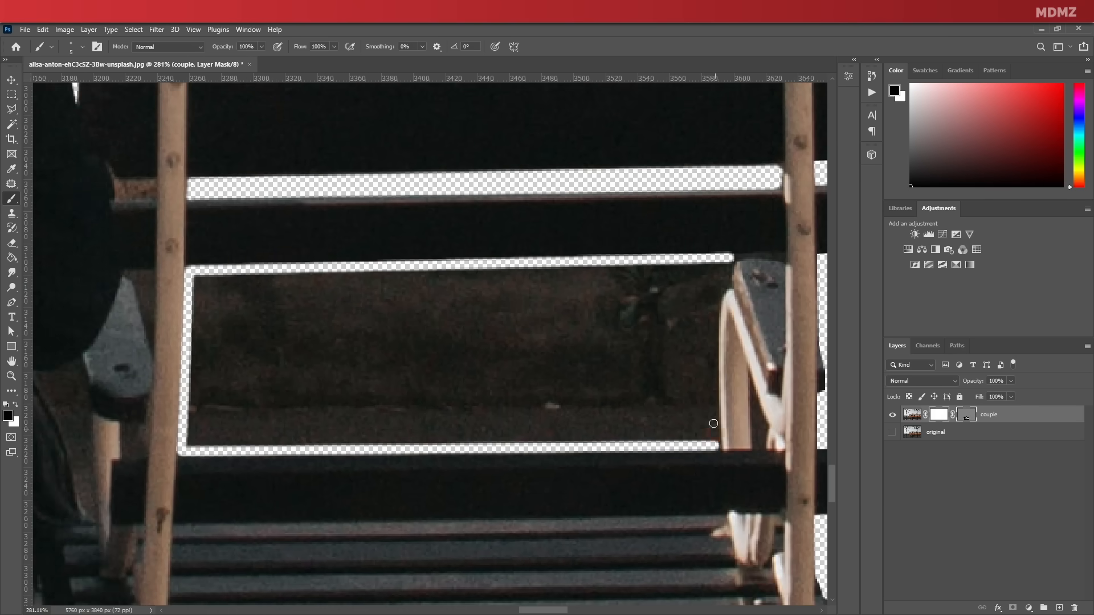
pyautogui.keyDown('shift'); pyautogui.click(716, 340); pyautogui.keyUp('shift')
pyautogui.keyDown('shift'); pyautogui.click(717, 307); pyautogui.keyUp('shift')
pyautogui.keyDown('shift'); pyautogui.click(720, 290); pyautogui.keyUp('shift')
pyautogui.keyDown('shift'); pyautogui.click(728, 270); pyautogui.keyUp('shift')
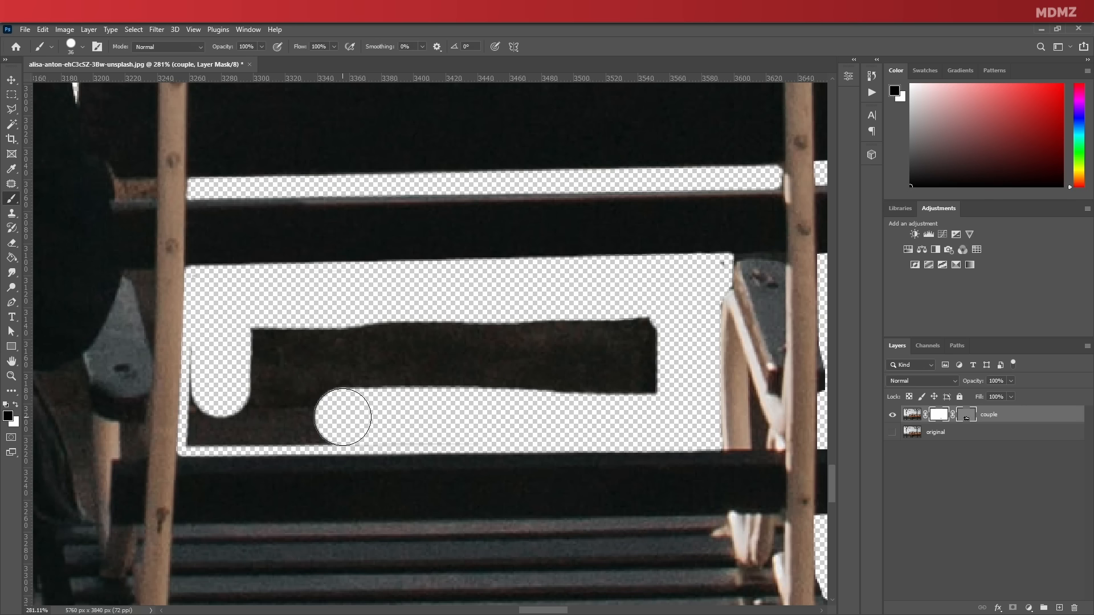
pyautogui.moveTo(342, 417)
pyautogui.mouseDown()
pyautogui.moveTo(426, 350)
pyautogui.moveTo(633, 338)
pyautogui.moveTo(666, 368)
pyautogui.moveTo(531, 380)
pyautogui.moveTo(348, 374)
pyautogui.moveTo(281, 347)
pyautogui.moveTo(322, 341)
pyautogui.moveTo(259, 346)
pyautogui.moveTo(268, 395)
pyautogui.moveTo(355, 429)
pyautogui.moveTo(369, 431)
pyautogui.mouseUp()
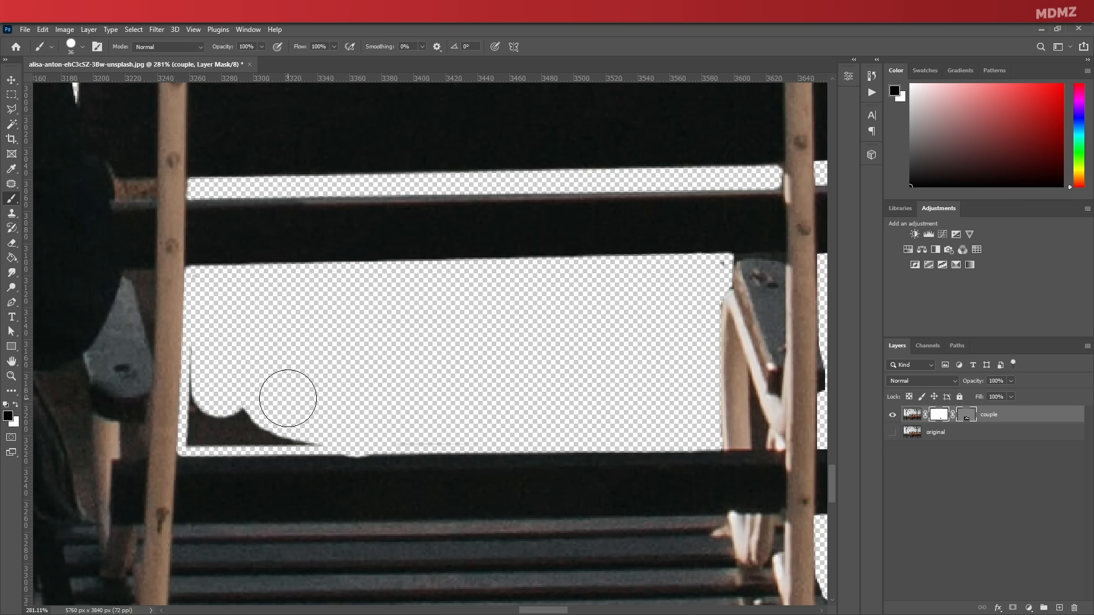
# Try painting with white on the layer mask across the large backrest gap, undo the stroke, and return to black.
pyautogui.press('x')
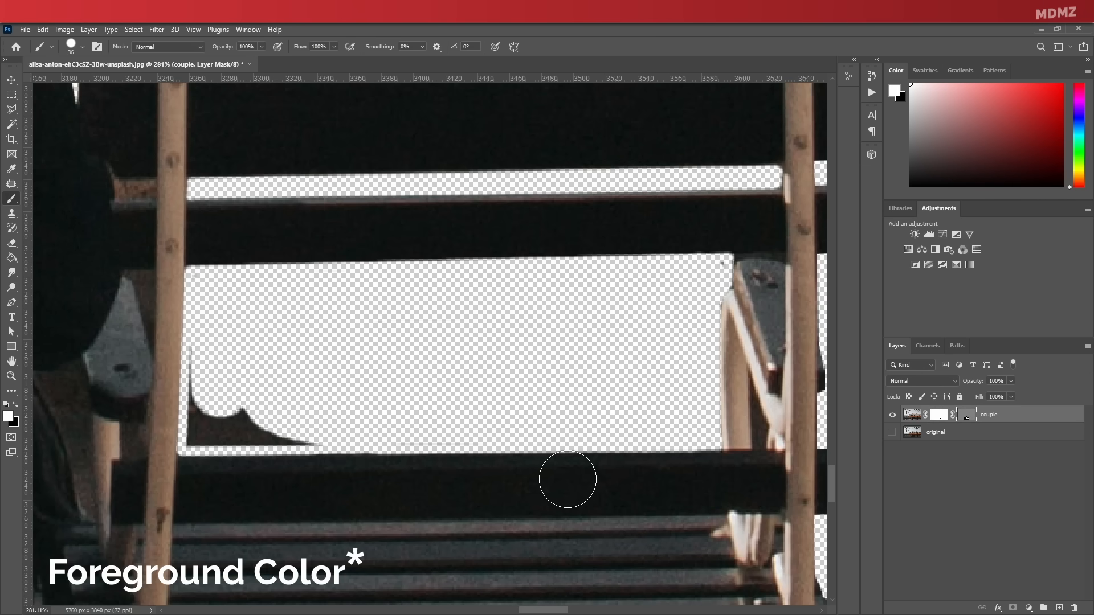
pyautogui.moveTo(704, 370)
pyautogui.mouseDown()
pyautogui.moveTo(665, 355)
pyautogui.moveTo(527, 347)
pyautogui.moveTo(377, 422)
pyautogui.moveTo(247, 447)
pyautogui.mouseUp()
pyautogui.hotkey('ctrl', 'z')
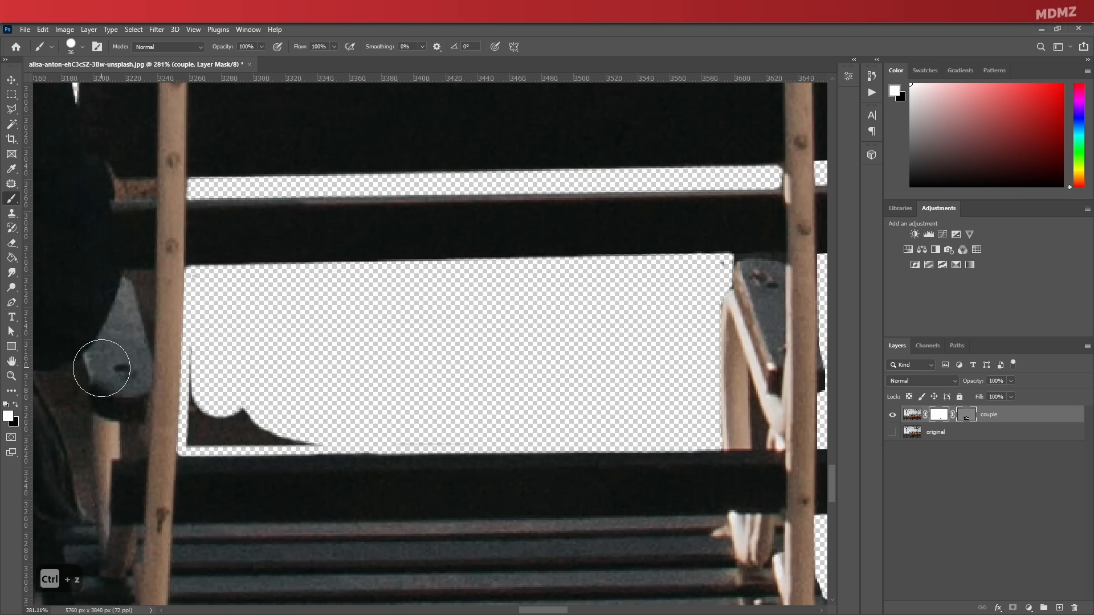
pyautogui.press('x')
# Mask out the leftover corner of the large backrest gap and the ground between the empty chair's seat and its lower crossbar.
pyautogui.keyDown('alt'); pyautogui.rightClick(313, 368); pyautogui.keyUp('alt')
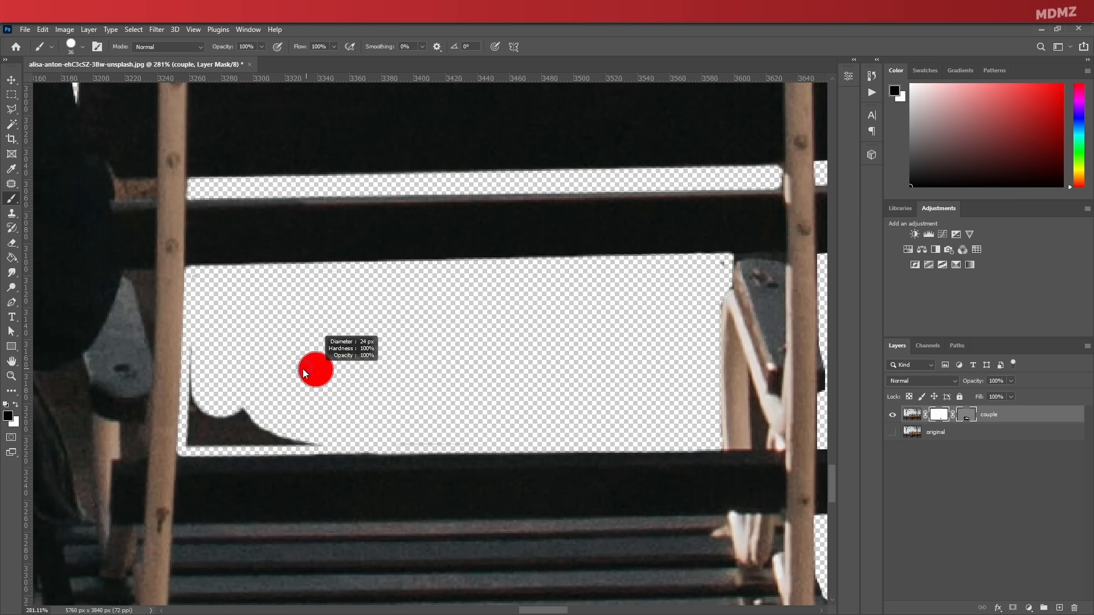
pyautogui.moveTo(197, 354)
pyautogui.mouseDown()
pyautogui.moveTo(194, 437)
pyautogui.moveTo(245, 436)
pyautogui.mouseUp()
pyautogui.scroll(-2, 347, 436)
pyautogui.keyDown('shift'); pyautogui.click(347, 436); pyautogui.keyUp('shift')
pyautogui.keyDown('alt'); pyautogui.rightClick(347, 435); pyautogui.keyUp('alt')
pyautogui.moveTo(341, 429); pyautogui.dragTo(342, 469)
pyautogui.keyDown('shift'); pyautogui.click(710, 462); pyautogui.keyUp('shift')
pyautogui.keyDown('shift'); pyautogui.click(697, 433); pyautogui.keyUp('shift')
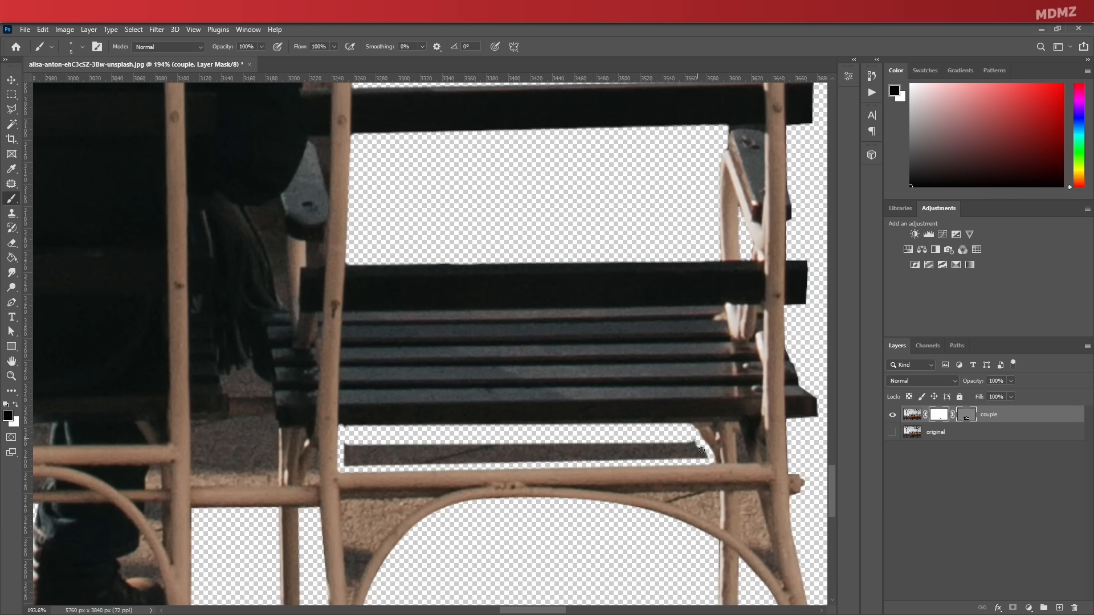
pyautogui.keyDown('alt'); pyautogui.rightClick(350, 456); pyautogui.keyUp('alt')
pyautogui.click(351, 456)
pyautogui.keyDown('shift'); pyautogui.click(689, 455); pyautogui.keyUp('shift')
pyautogui.keyDown('alt'); pyautogui.rightClick(368, 452); pyautogui.keyUp('alt')
# Mask out the ground between the empty chair's lower crossbar, its legs and the curved brace beneath.
pyautogui.scroll(-3, 365, 447)
pyautogui.keyDown('alt'); pyautogui.rightClick(343, 391); pyautogui.keyUp('alt')
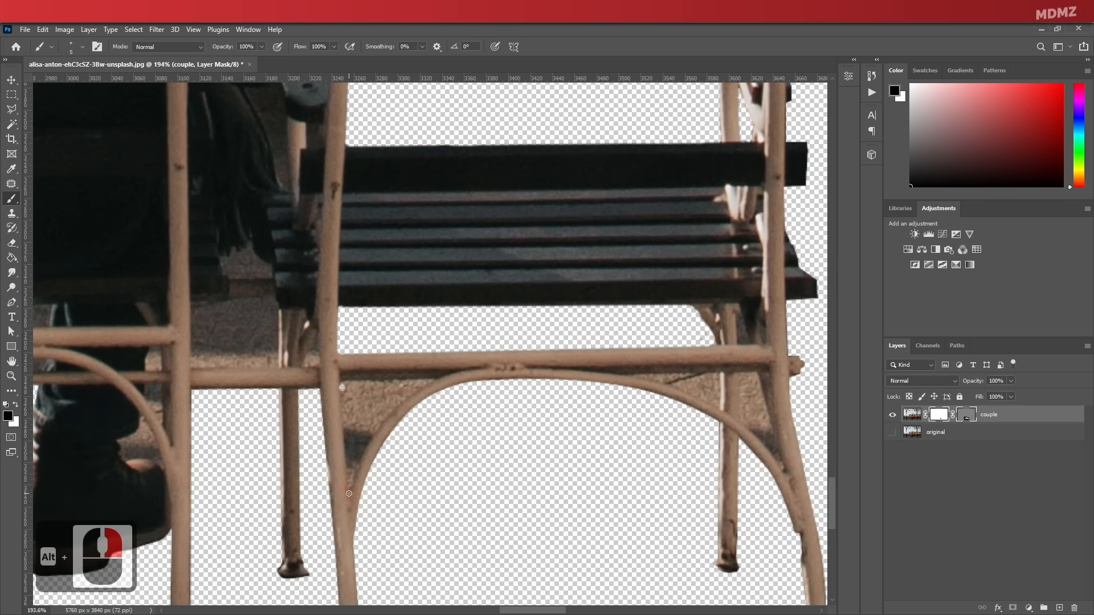
pyautogui.click(343, 390)
pyautogui.keyDown('shift'); pyautogui.click(349, 491); pyautogui.keyUp('shift')
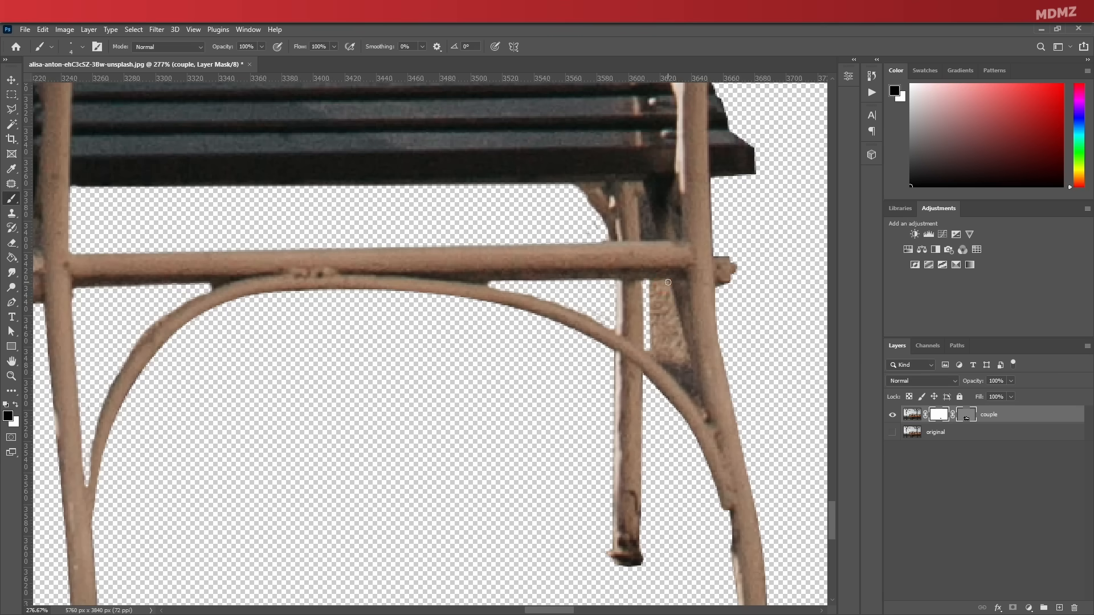
pyautogui.keyDown('shift'); pyautogui.click(669, 283); pyautogui.keyUp('shift')
pyautogui.keyDown('shift'); pyautogui.click(700, 400); pyautogui.keyUp('shift')
pyautogui.moveTo(649, 348)
pyautogui.mouseDown()
pyautogui.moveTo(696, 401)
pyautogui.moveTo(665, 284)
pyautogui.moveTo(668, 309)
pyautogui.moveTo(653, 292)
pyautogui.moveTo(689, 379)
pyautogui.mouseUp()
pyautogui.keyDown('alt'); pyautogui.rightClick(667, 309); pyautogui.keyUp('alt')
# Mask around the edges of the small ground area above the crossbar that joins the woman's and man's chairs.
pyautogui.scroll(-15, 666, 397)
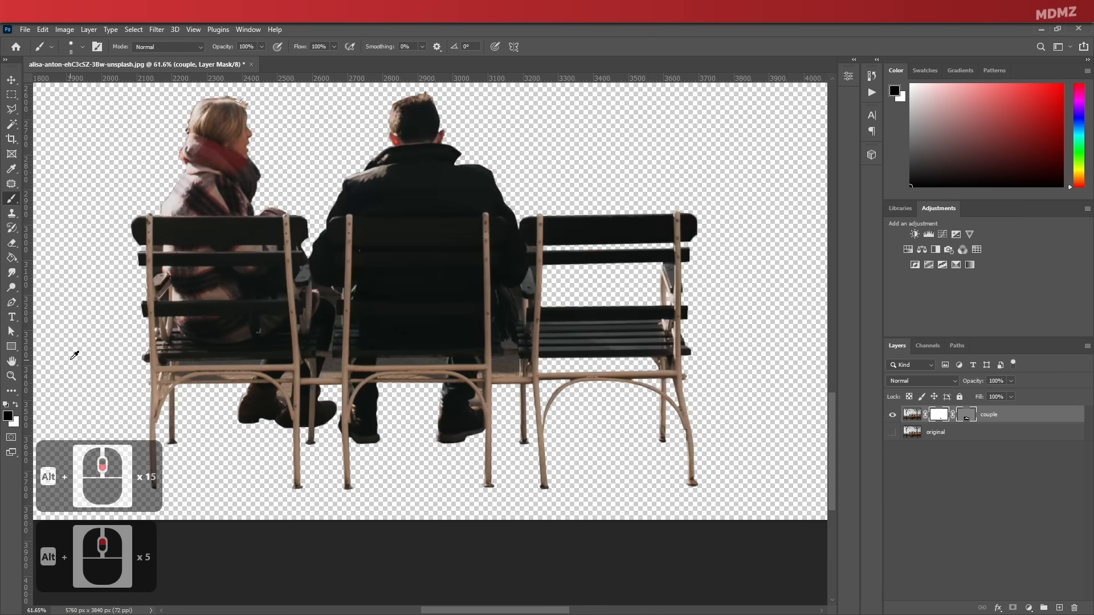
pyautogui.scroll(8, 285, 387)
pyautogui.keyDown('alt'); pyautogui.rightClick(404, 308); pyautogui.keyUp('alt')
pyautogui.click(404, 283)
pyautogui.keyDown('shift'); pyautogui.click(438, 270); pyautogui.keyUp('shift')
pyautogui.keyDown('shift'); pyautogui.click(470, 283); pyautogui.keyUp('shift')
pyautogui.keyDown('shift'); pyautogui.click(465, 356); pyautogui.keyUp('shift')
pyautogui.keyDown('shift'); pyautogui.click(379, 358); pyautogui.keyUp('shift')
pyautogui.keyDown('shift'); pyautogui.click(403, 282); pyautogui.keyUp('shift')
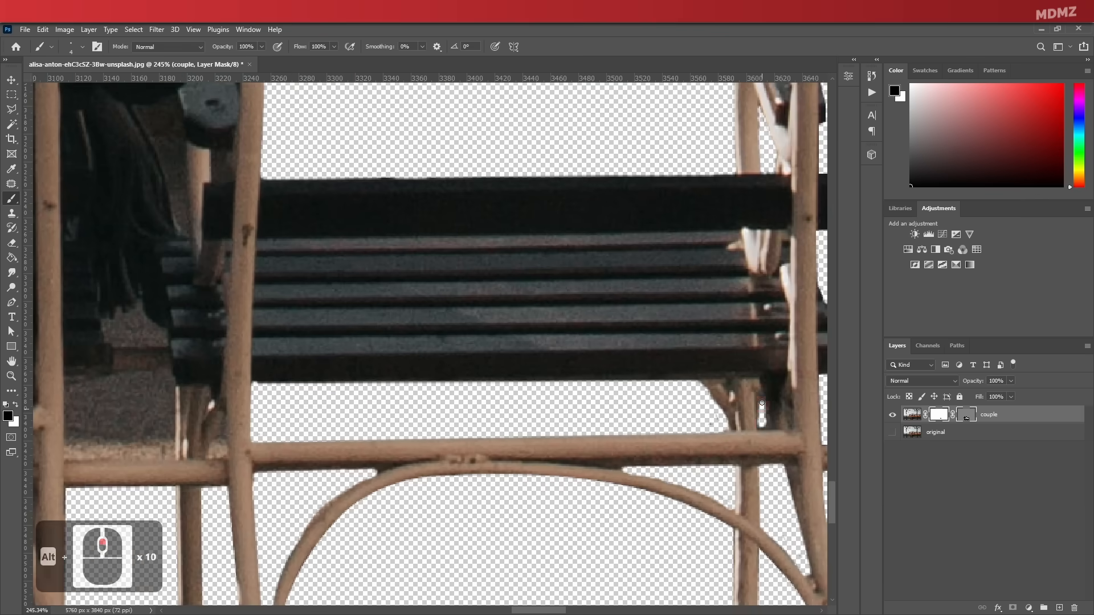
pyautogui.hscroll(-10, 790, 420)
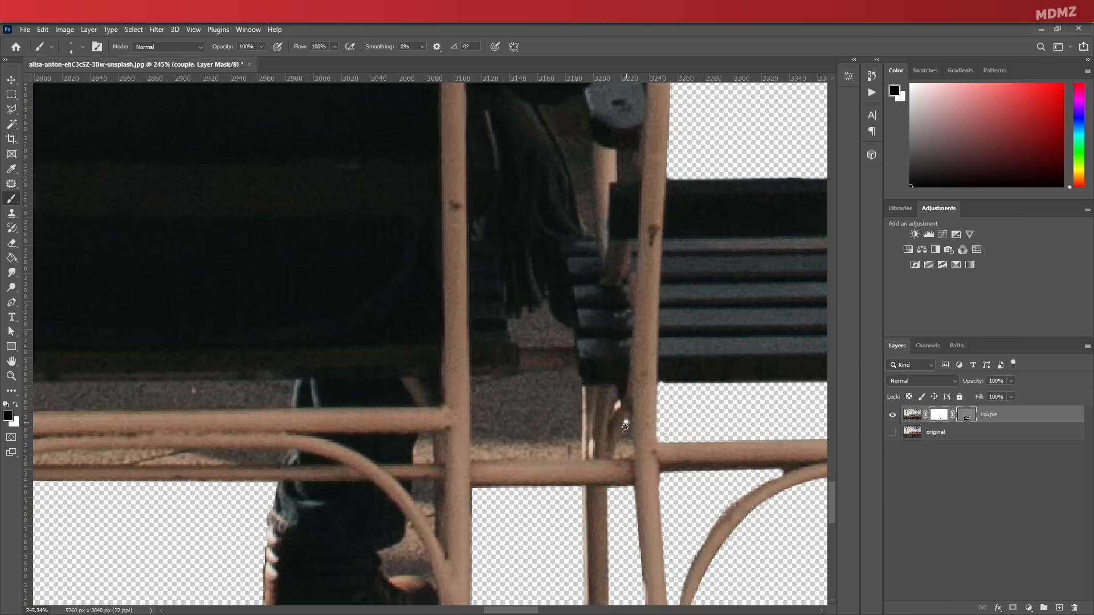
# Mask out the ground patch between the man's chair and the empty chair, above their joining crossbar, outlining it before filling its interior.
pyautogui.keyDown('shift'); pyautogui.click(580, 457); pyautogui.keyUp('shift')
pyautogui.keyDown('shift'); pyautogui.click(471, 458); pyautogui.keyUp('shift')
pyautogui.keyDown('shift'); pyautogui.click(471, 379); pyautogui.keyUp('shift')
pyautogui.keyDown('shift'); pyautogui.click(558, 373); pyautogui.keyUp('shift')
pyautogui.keyDown('shift'); pyautogui.click(580, 385); pyautogui.keyUp('shift')
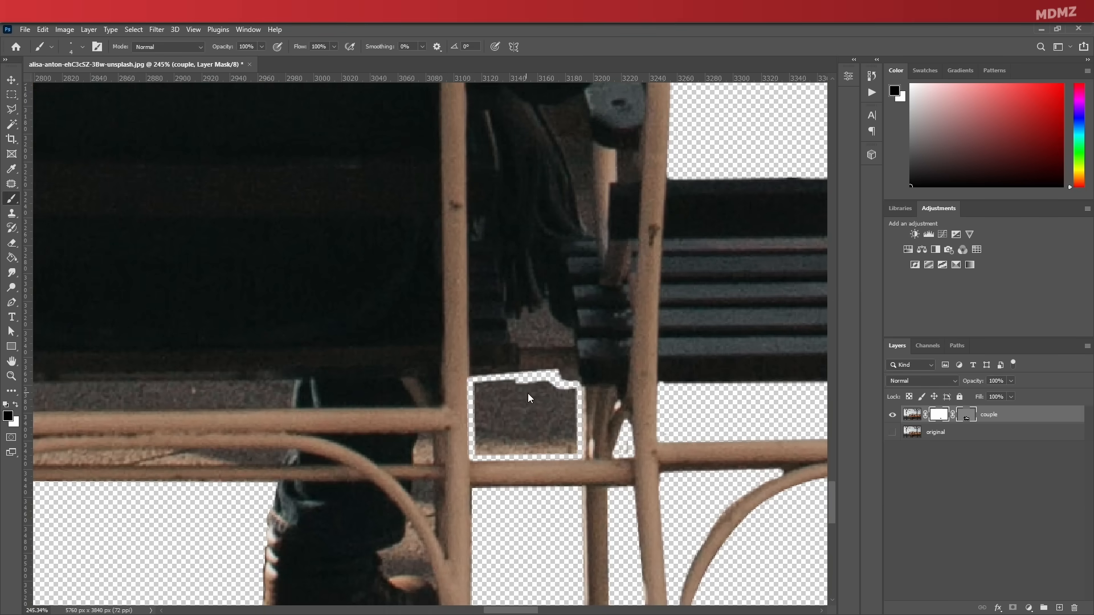
pyautogui.keyDown('alt'); pyautogui.rightClick(528, 393); pyautogui.keyUp('alt')
pyautogui.moveTo(481, 392)
pyautogui.mouseDown()
pyautogui.moveTo(480, 453)
pyautogui.moveTo(567, 394)
pyautogui.moveTo(569, 438)
pyautogui.moveTo(501, 416)
pyautogui.mouseUp()
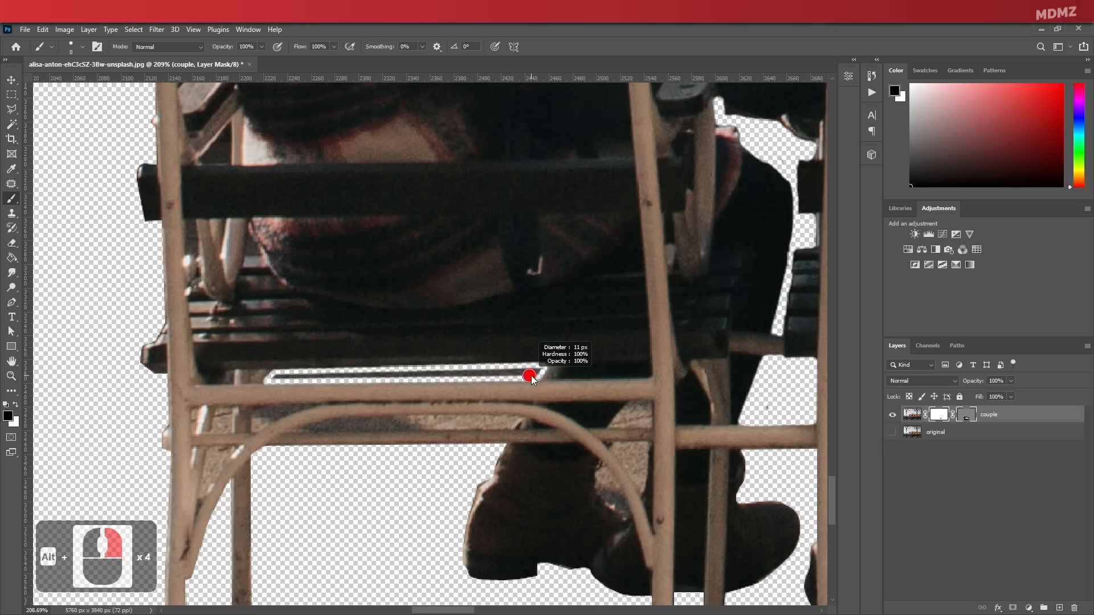
# Mask out the ground beneath the woman's seat, beside her boots, and between the curved brace and lower crossbar of her chair.
pyautogui.scroll(-2, 643, 463)
pyautogui.keyDown('alt'); pyautogui.rightClick(639, 463); pyautogui.keyUp('alt')
pyautogui.moveTo(611, 443)
pyautogui.mouseDown()
pyautogui.moveTo(641, 491)
pyautogui.moveTo(634, 449)
pyautogui.moveTo(624, 463)
pyautogui.moveTo(638, 448)
pyautogui.moveTo(639, 494)
pyautogui.moveTo(606, 421)
pyautogui.moveTo(649, 422)
pyautogui.moveTo(649, 398)
pyautogui.moveTo(620, 406)
pyautogui.moveTo(633, 416)
pyautogui.moveTo(599, 470)
pyautogui.moveTo(599, 499)
pyautogui.moveTo(624, 517)
pyautogui.moveTo(607, 473)
pyautogui.moveTo(605, 501)
pyautogui.mouseUp()
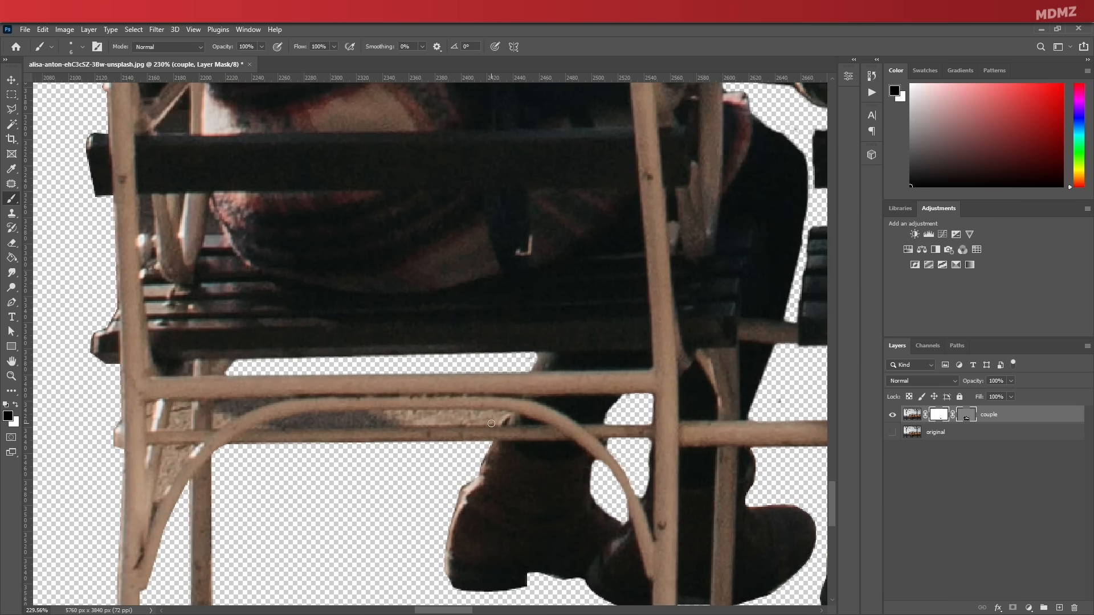
pyautogui.moveTo(491, 423)
pyautogui.mouseDown()
pyautogui.moveTo(275, 429)
pyautogui.moveTo(166, 478)
pyautogui.mouseUp()
# Mask out the small background gaps around the outer armrest and backrest slats of the woman's chair.
pyautogui.scroll(-7, 159, 479)
pyautogui.scroll(1, 159, 479)
pyautogui.scroll(-4, 150, 262)
pyautogui.scroll(2, 149, 262)
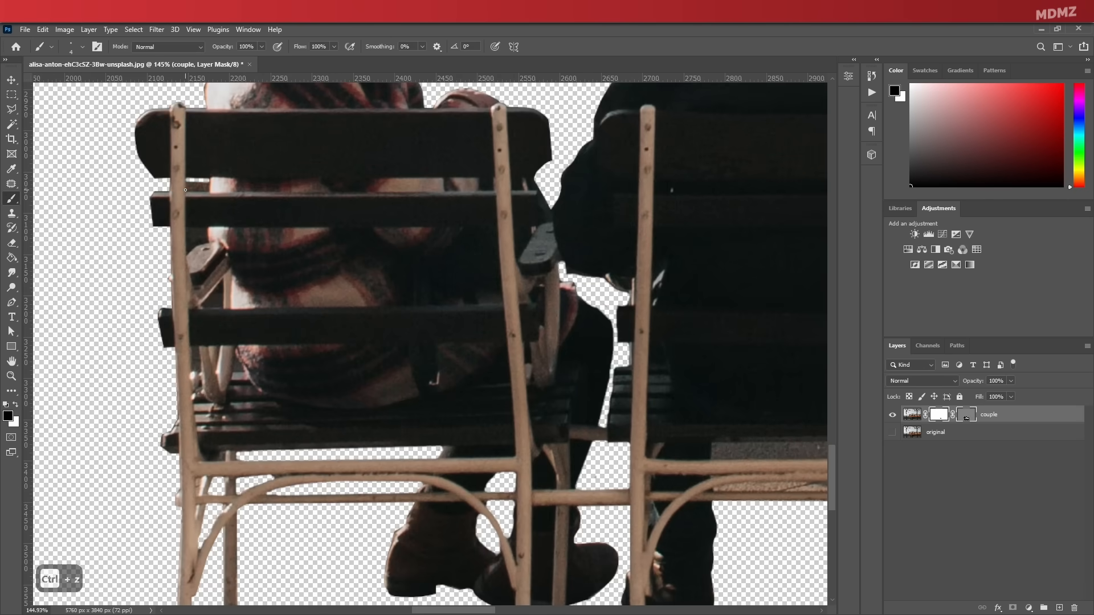
pyautogui.scroll(1, 188, 183)
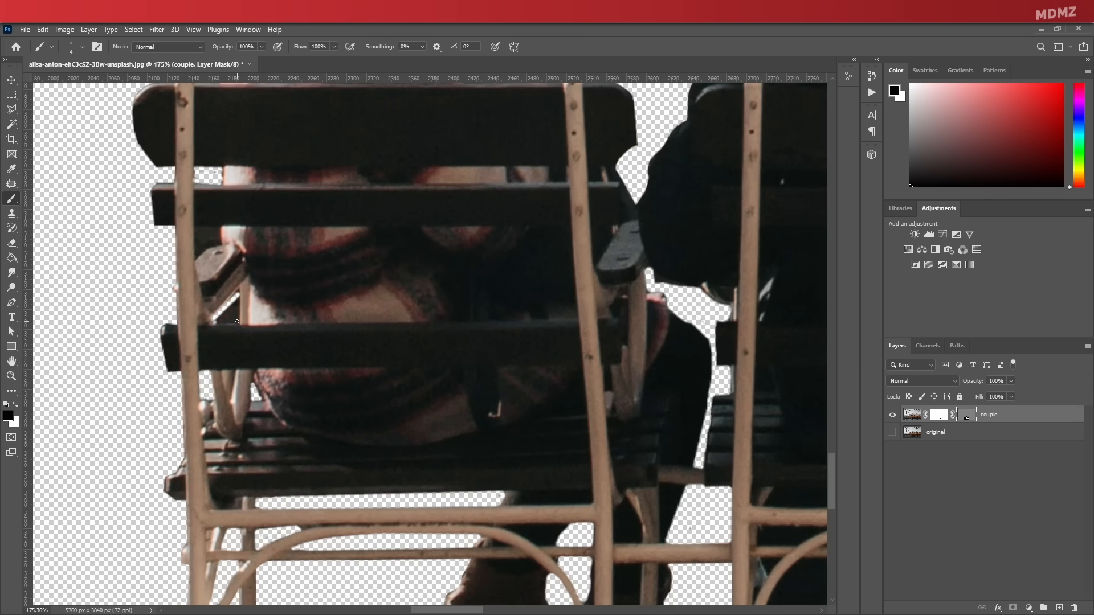
pyautogui.moveTo(221, 243)
pyautogui.mouseDown()
pyautogui.moveTo(197, 230)
pyautogui.moveTo(212, 239)
pyautogui.mouseUp()
pyautogui.keyDown('alt'); pyautogui.rightClick(257, 210); pyautogui.keyUp('alt')
pyautogui.scroll(-18, 278, 318)
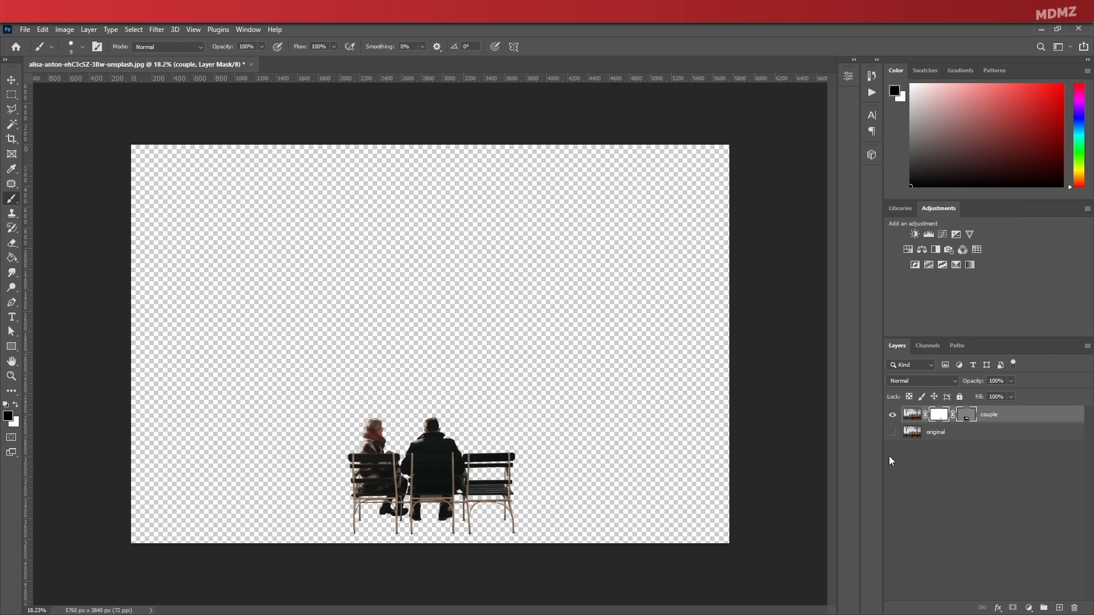
# Make the original layer visible, duplicate it and rename the copy trees.
pyautogui.click(892, 433)
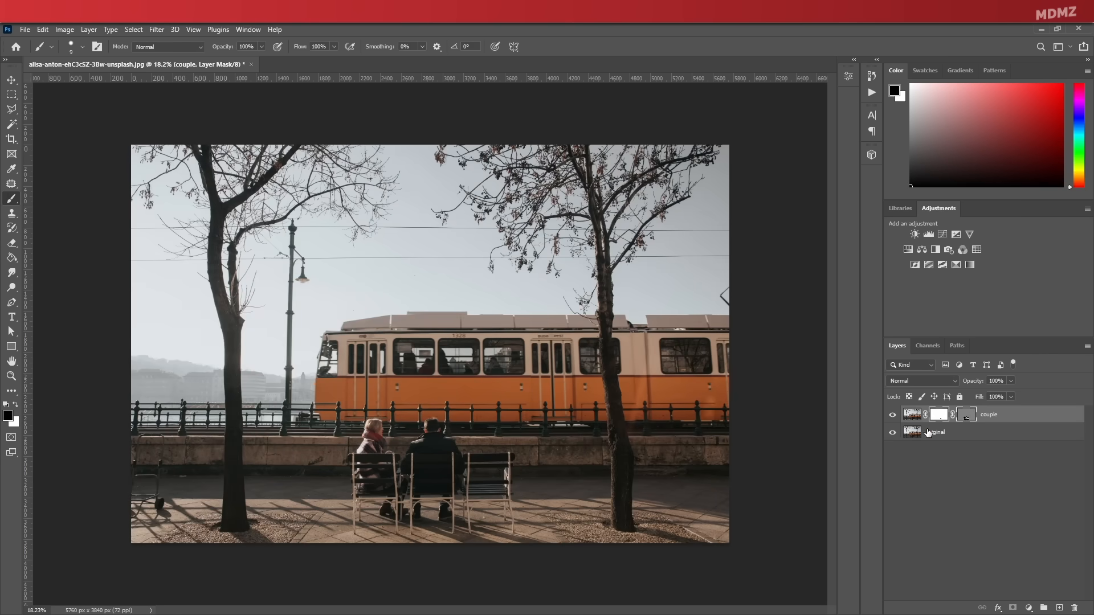
pyautogui.click(934, 433)
pyautogui.hotkey('ctrl', 'j')
pyautogui.doubleClick(936, 433)
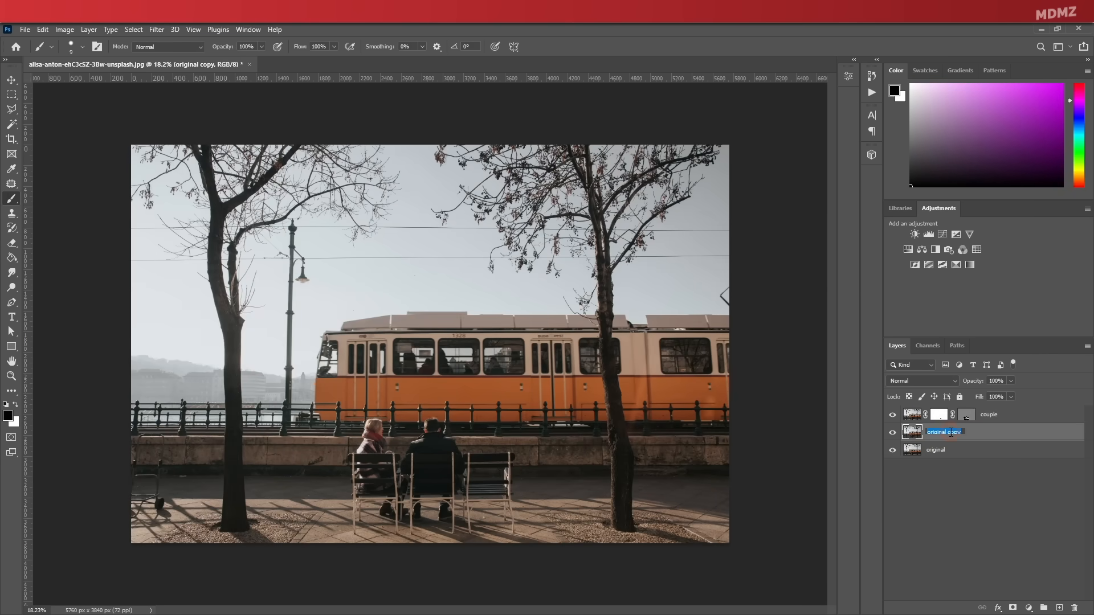
pyautogui.write('trees')
pyautogui.press('Return')
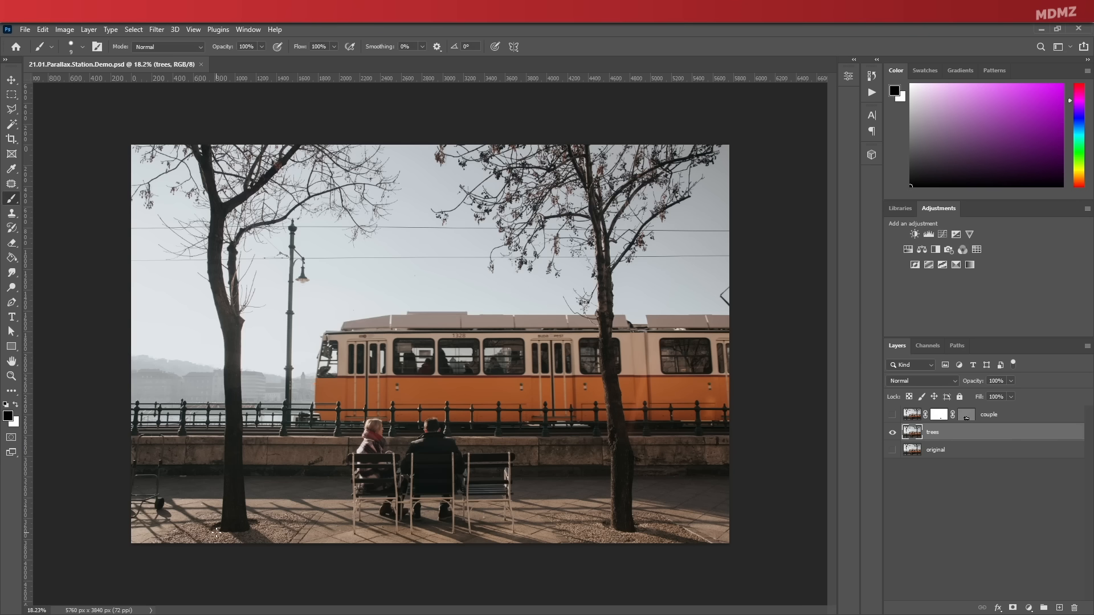
# Select the dark tree tones with the Magic Wand at tolerance 71 and Contiguous off, and mask the trees layer to that selection.
pyautogui.scroll(13, 249, 215)
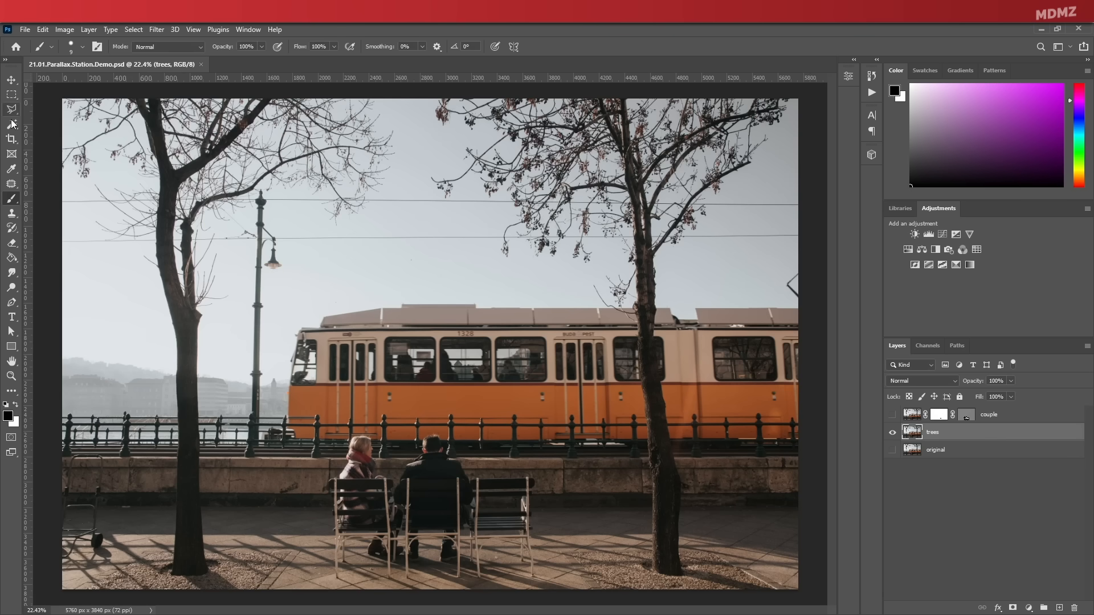
pyautogui.click(13, 125)
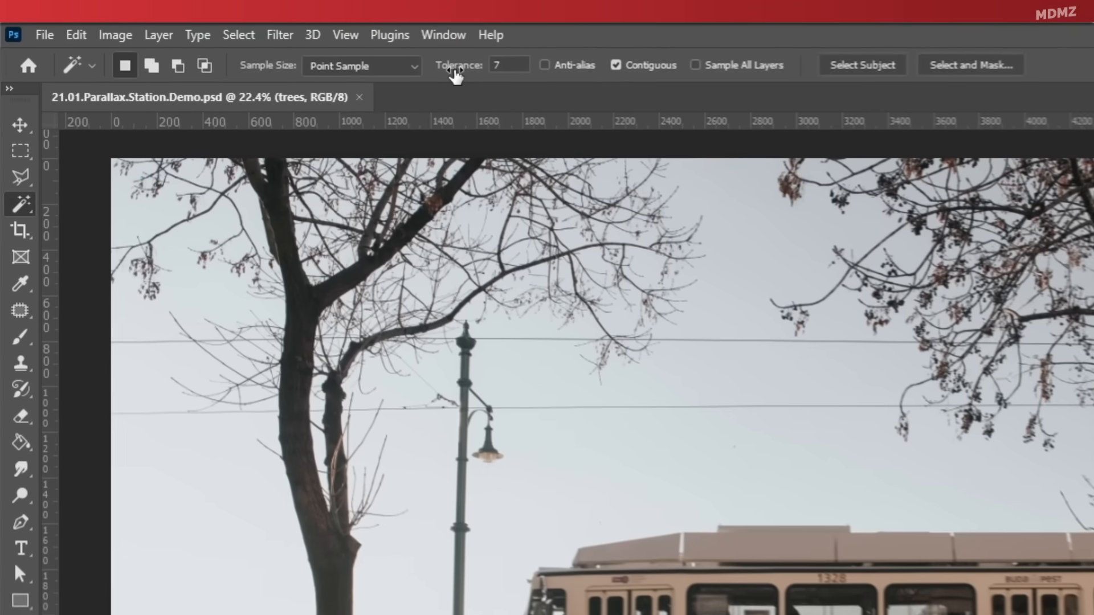
pyautogui.moveTo(255, 48); pyautogui.dragTo(259, 49)
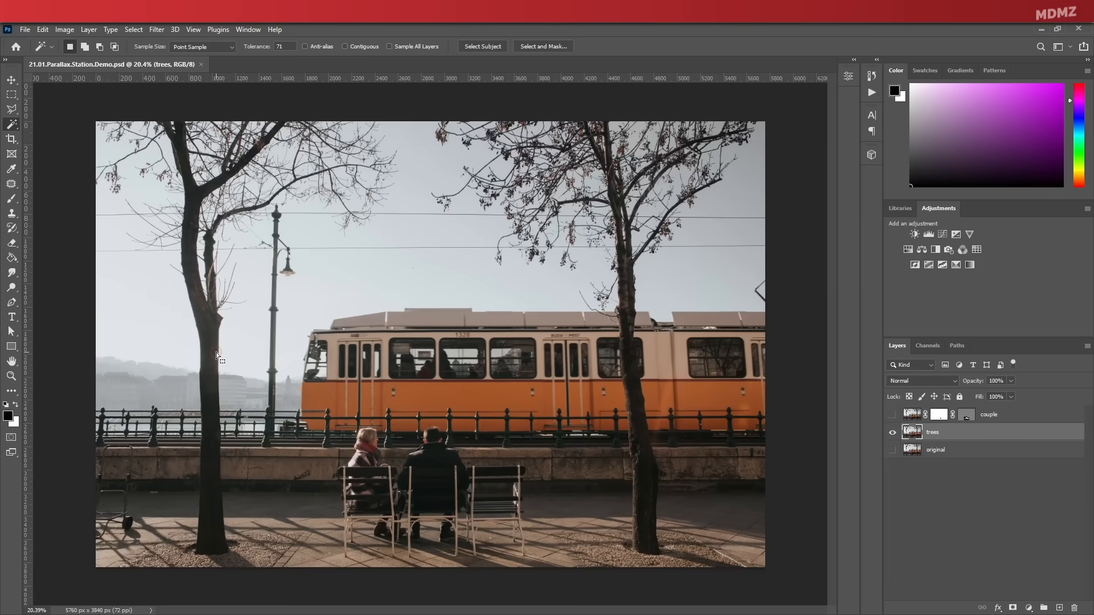
pyautogui.click(217, 352)
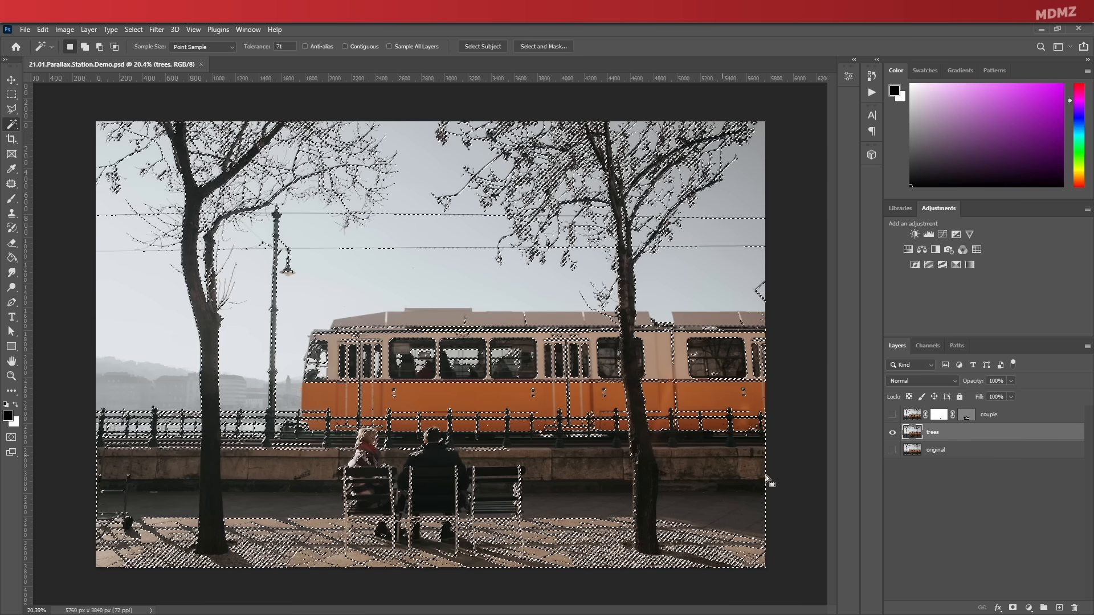
pyautogui.click(1014, 608)
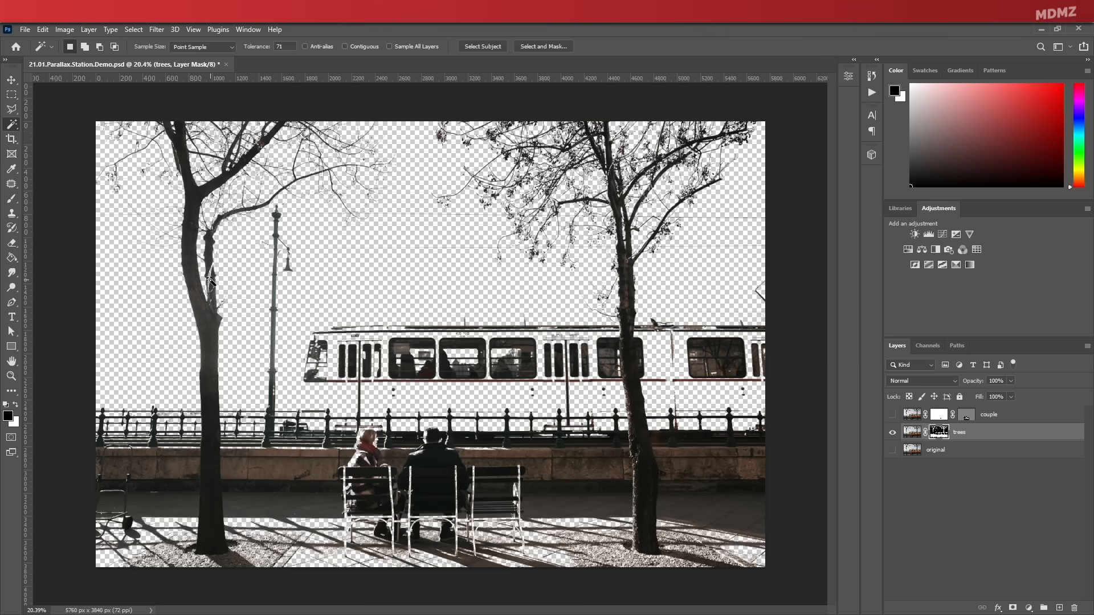
pyautogui.scroll(9, 209, 280)
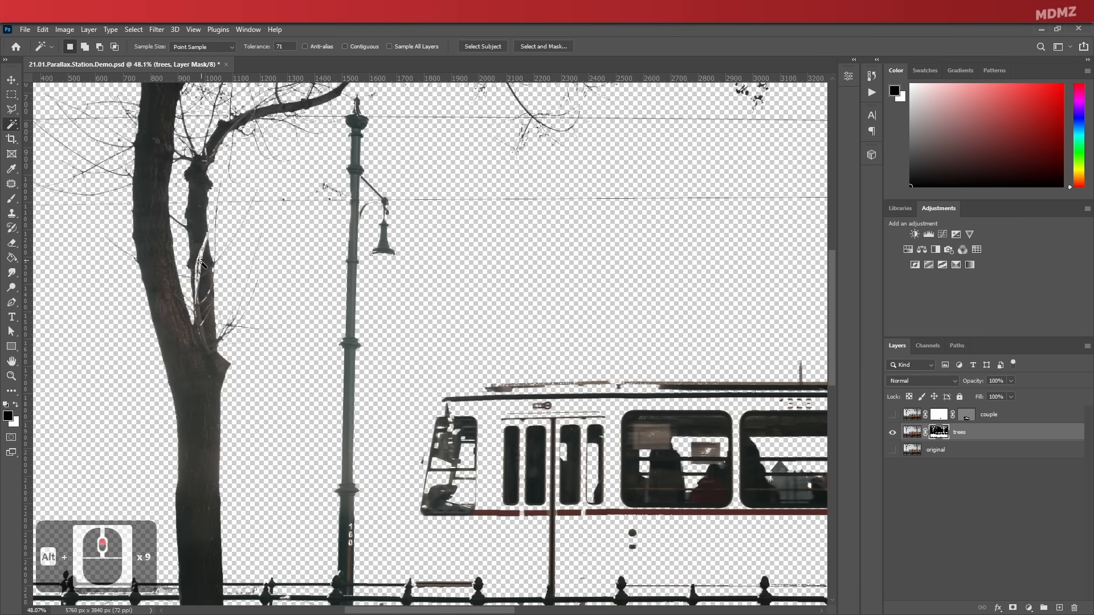
pyautogui.scroll(-8, 202, 265)
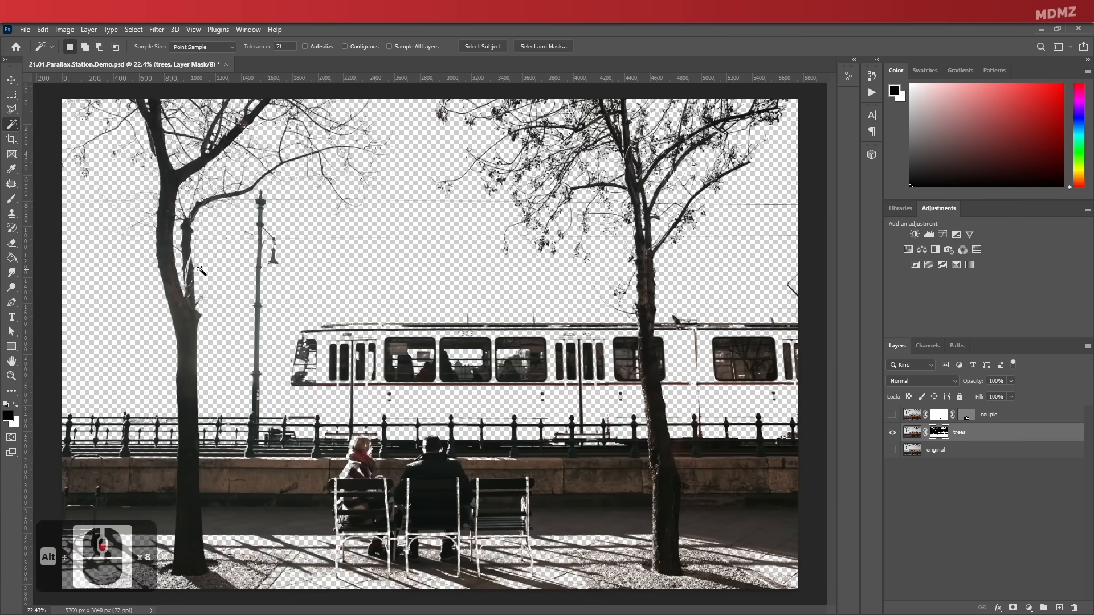
# Paint black on the trees mask with a 304 px brush to hide the tram, fence and ground surrounding the left tree.
pyautogui.click(12, 205)
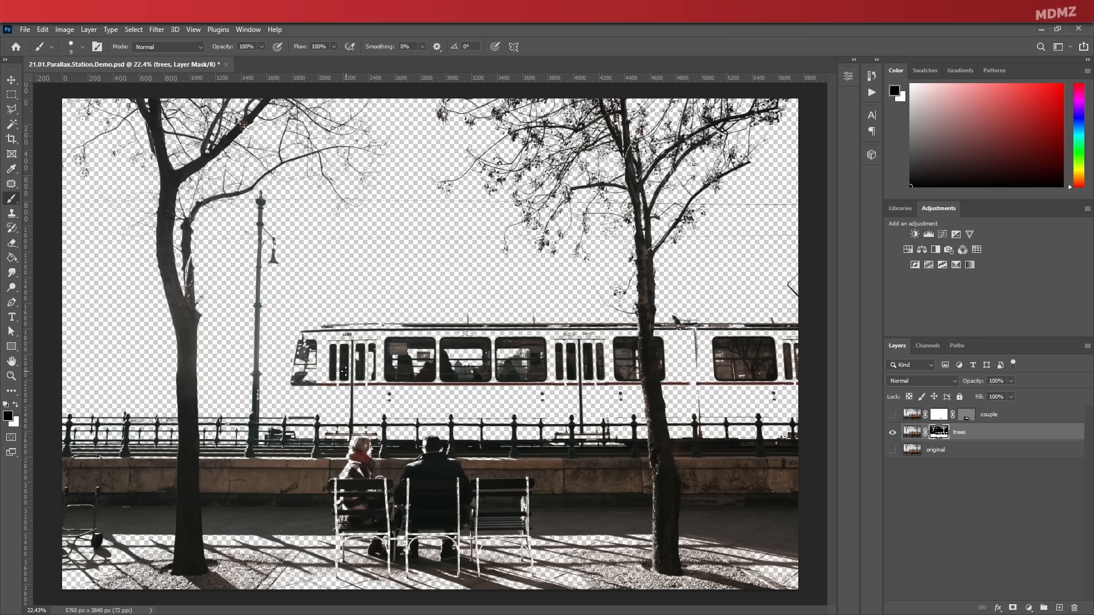
pyautogui.keyDown('alt'); pyautogui.rightClick(344, 372); pyautogui.keyUp('alt')
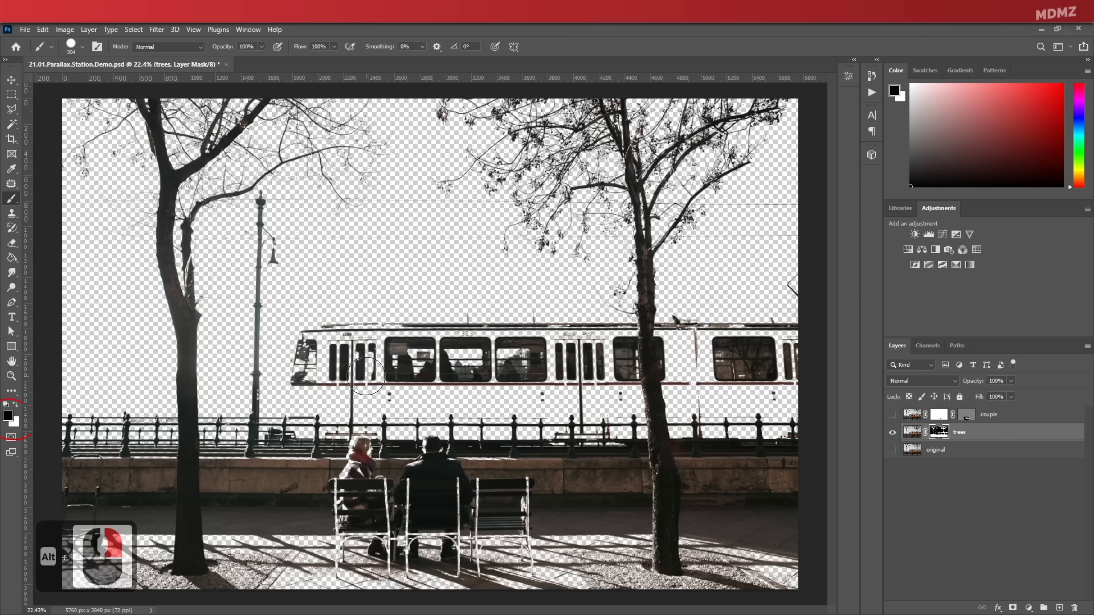
pyautogui.moveTo(342, 370)
pyautogui.mouseDown()
pyautogui.moveTo(275, 338)
pyautogui.moveTo(269, 215)
pyautogui.moveTo(256, 468)
pyautogui.moveTo(477, 340)
pyautogui.moveTo(287, 441)
pyautogui.moveTo(359, 531)
pyautogui.moveTo(63, 590)
pyautogui.moveTo(77, 478)
pyautogui.moveTo(271, 578)
pyautogui.mouseUp()
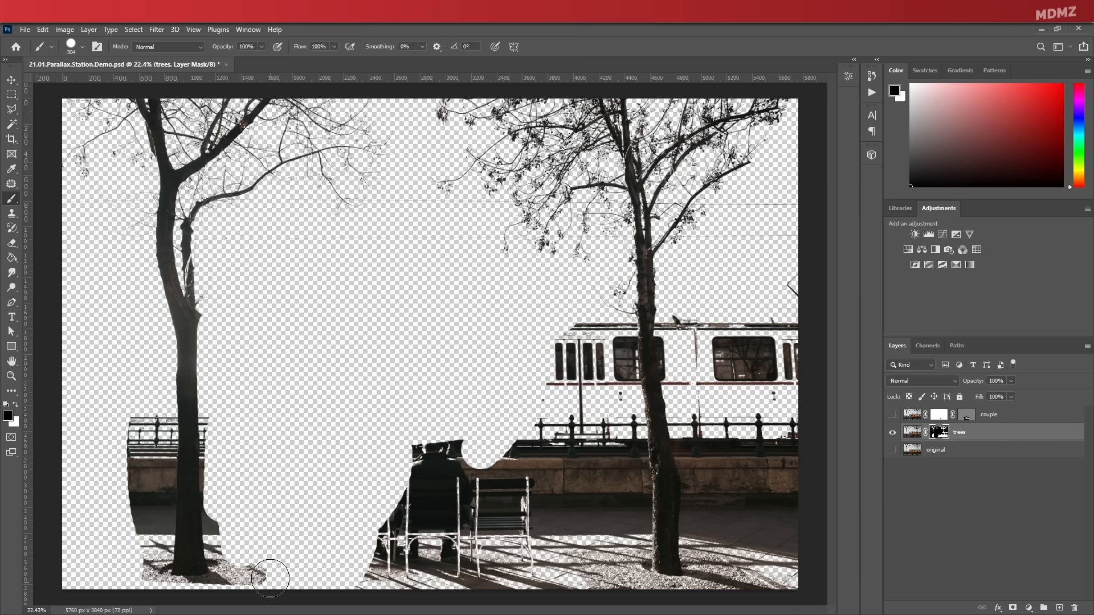
pyautogui.moveTo(251, 476)
pyautogui.mouseDown()
pyautogui.moveTo(247, 599)
pyautogui.moveTo(195, 183)
pyautogui.moveTo(231, 513)
pyautogui.mouseUp()
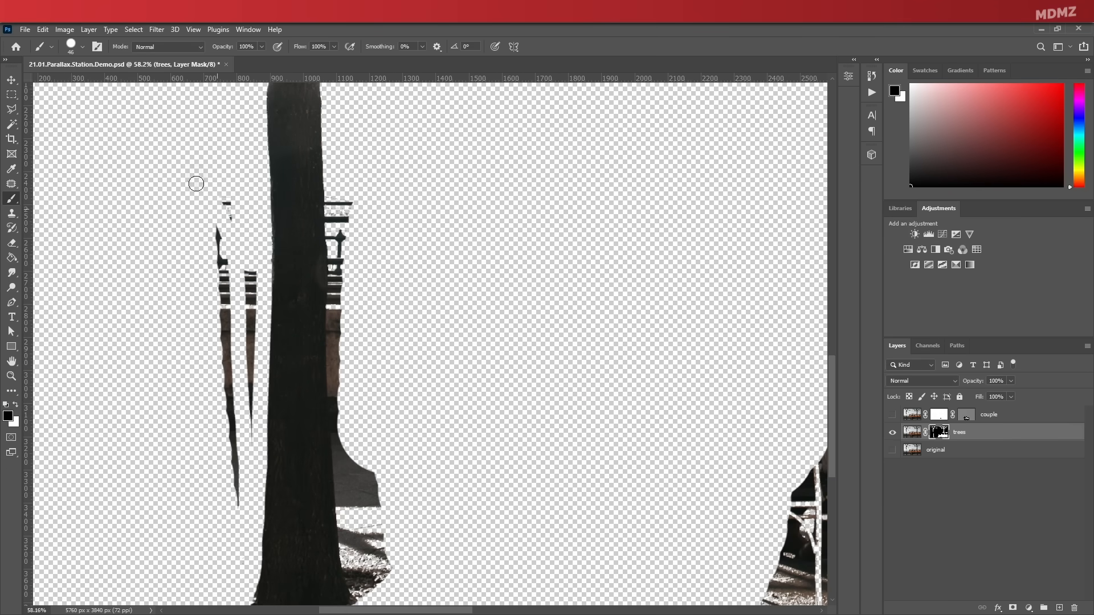
# Mask out the fence, wall and ground along the left trunk with a smaller brush, and hide the remaining chairs and pavement between the trees.
pyautogui.scroll(2, 356, 193)
pyautogui.keyDown('alt'); pyautogui.rightClick(355, 194); pyautogui.keyUp('alt')
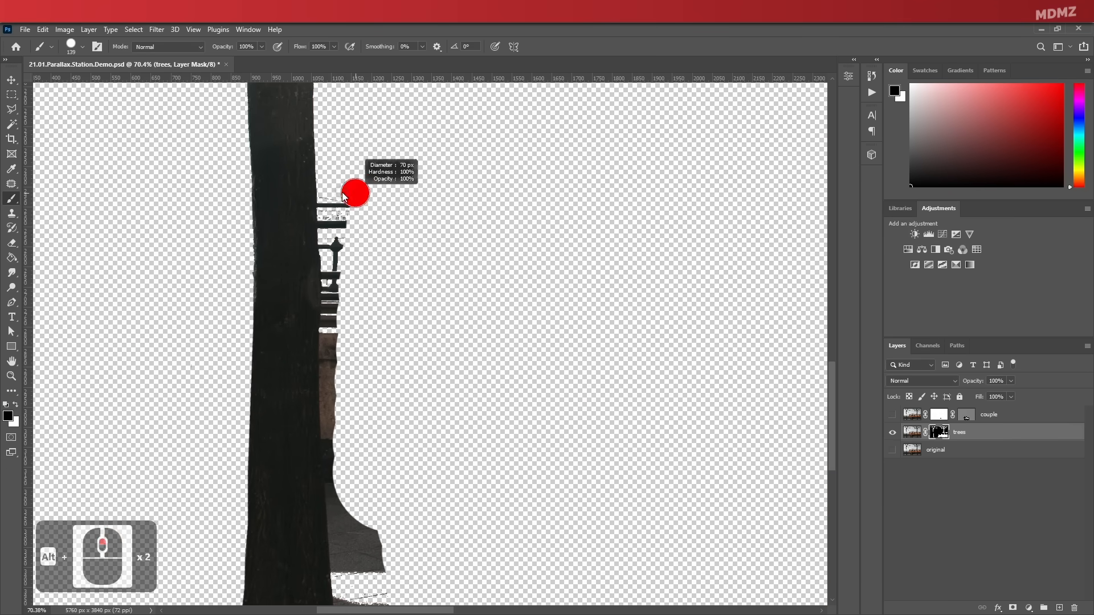
pyautogui.moveTo(324, 198); pyautogui.dragTo(326, 327)
pyautogui.hotkey('ctrl', 'z')
pyautogui.moveTo(327, 299); pyautogui.dragTo(330, 319)
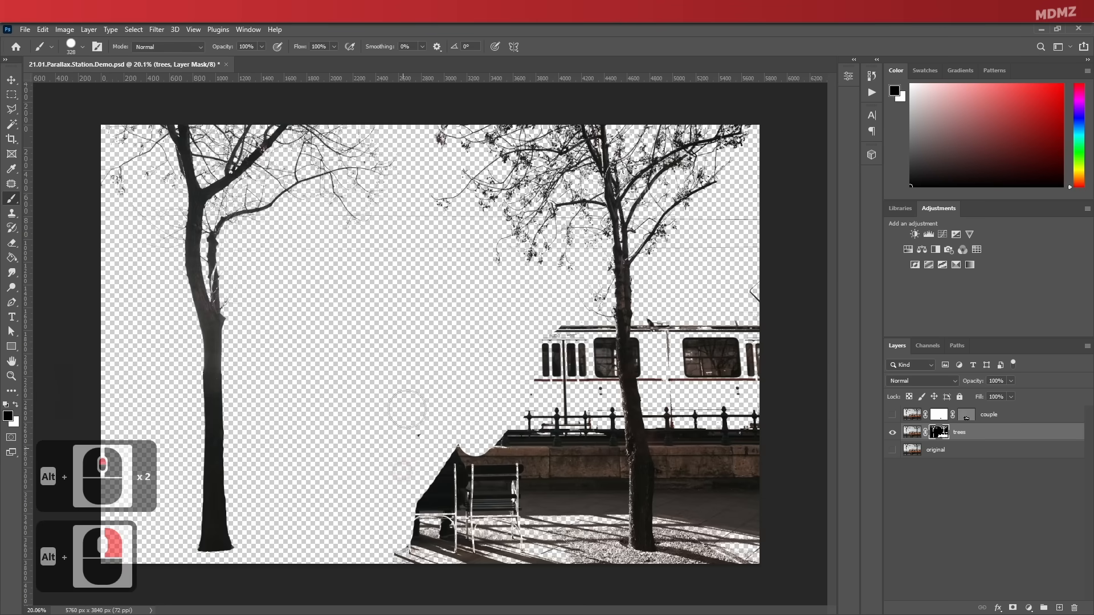
pyautogui.moveTo(402, 398)
pyautogui.mouseDown()
pyautogui.moveTo(536, 502)
pyautogui.moveTo(542, 536)
pyautogui.mouseUp()
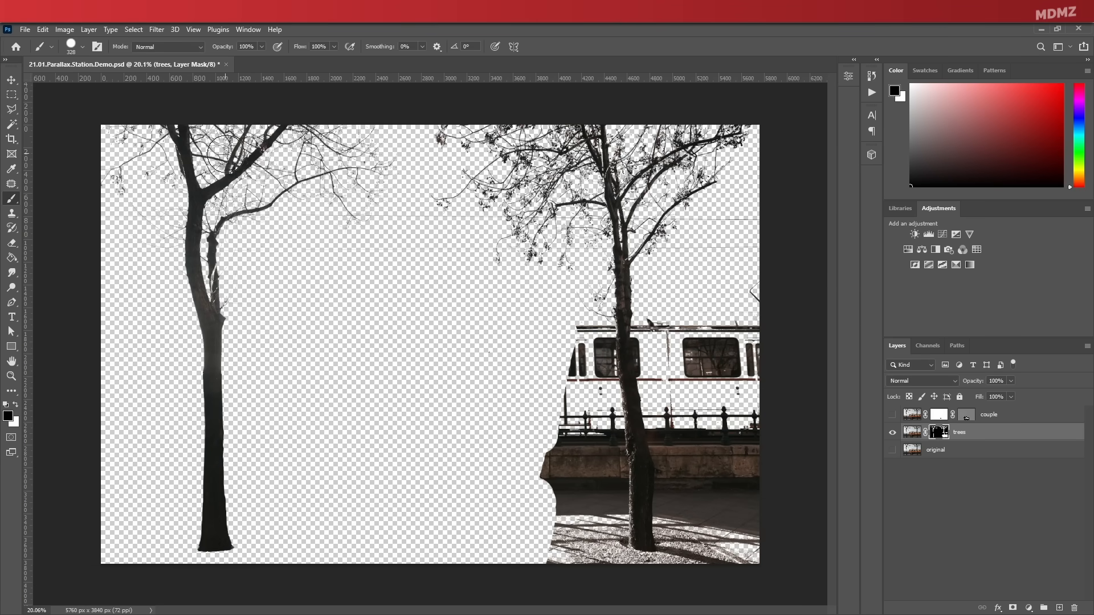
# Add a new layer beneath the original layer and fill it with red ff0000.
pyautogui.click(1060, 608)
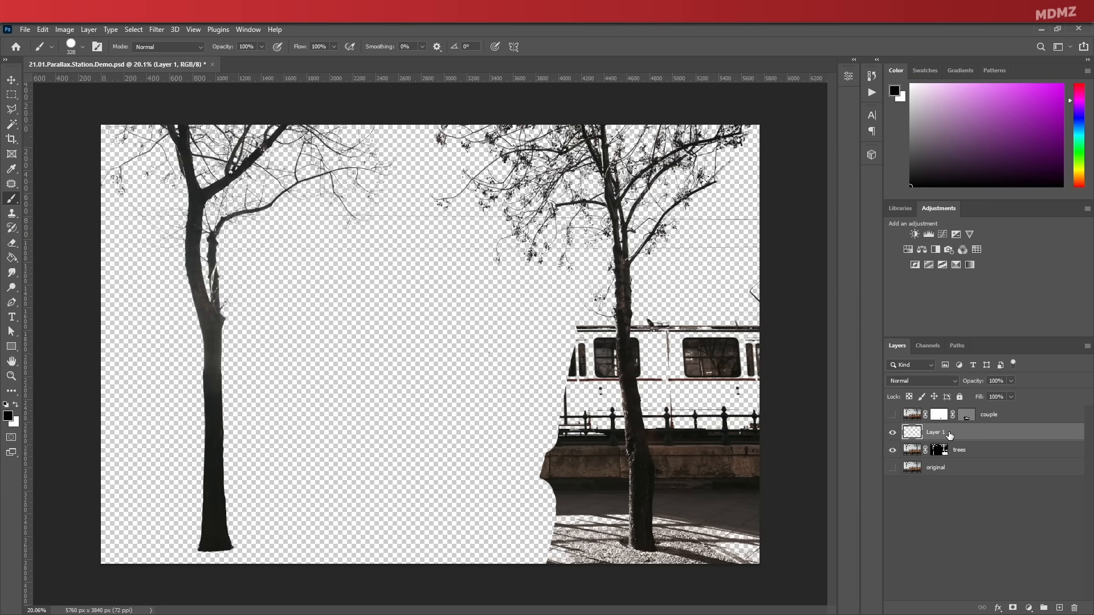
pyautogui.moveTo(950, 434); pyautogui.dragTo(945, 483)
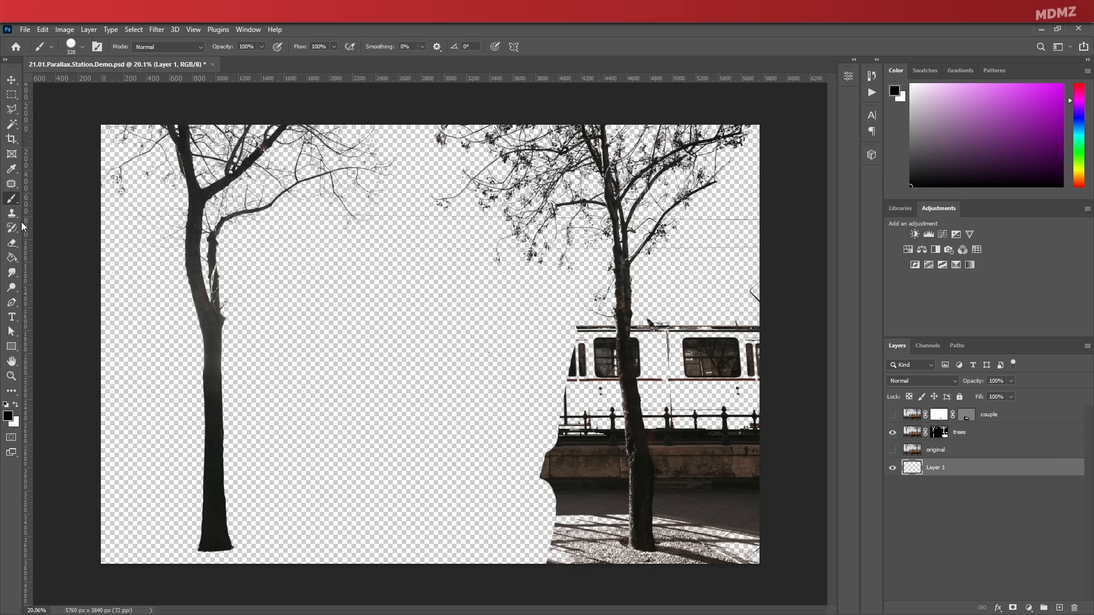
pyautogui.click(12, 259)
pyautogui.click(8, 416)
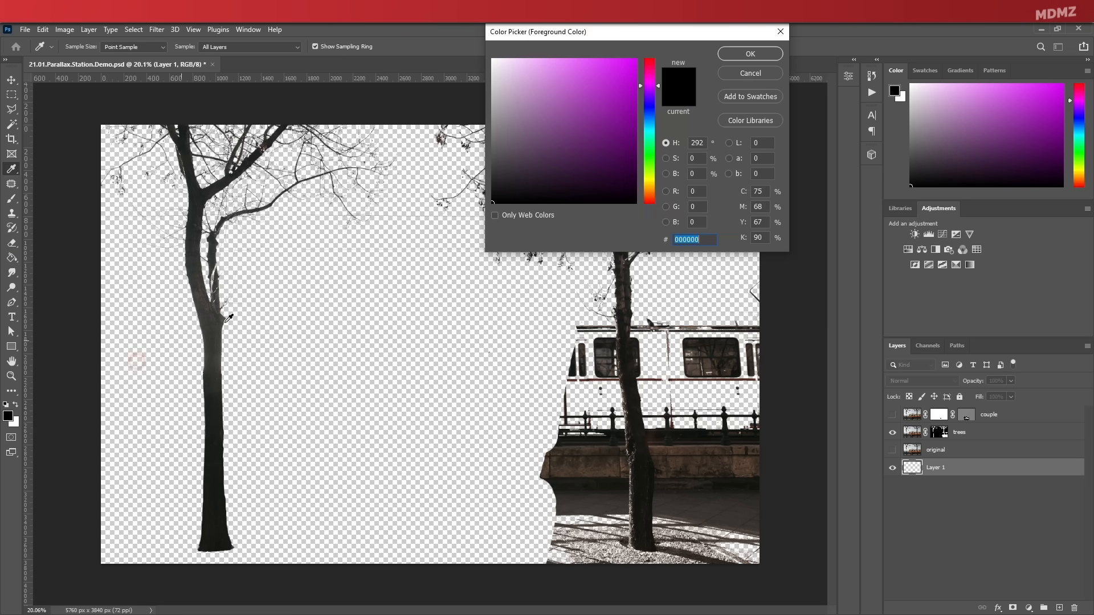
pyautogui.write('ff0000')
pyautogui.click(730, 51)
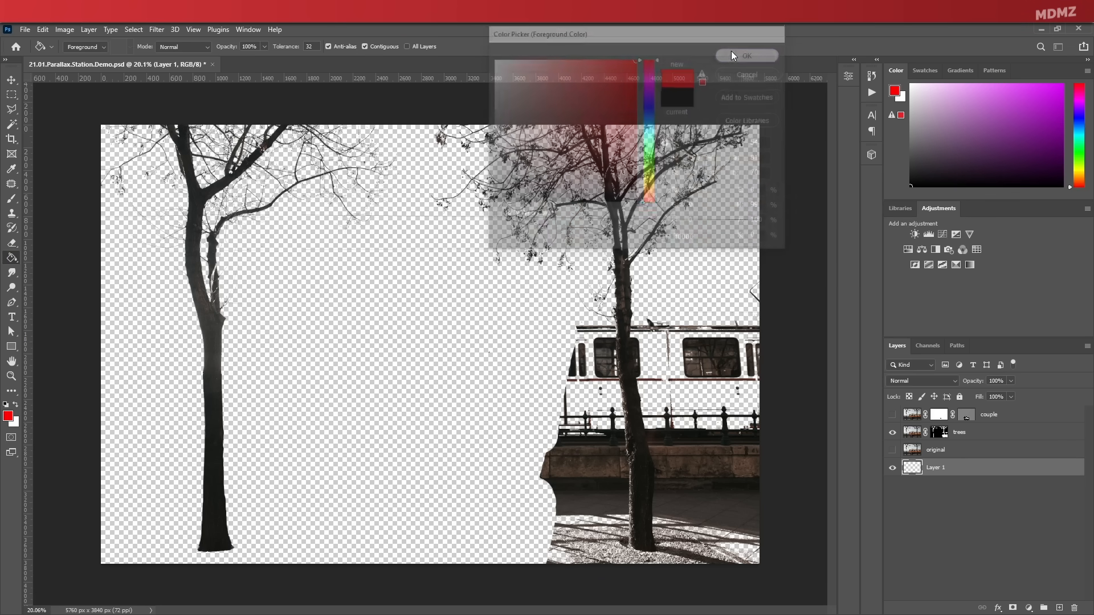
pyautogui.click(329, 316)
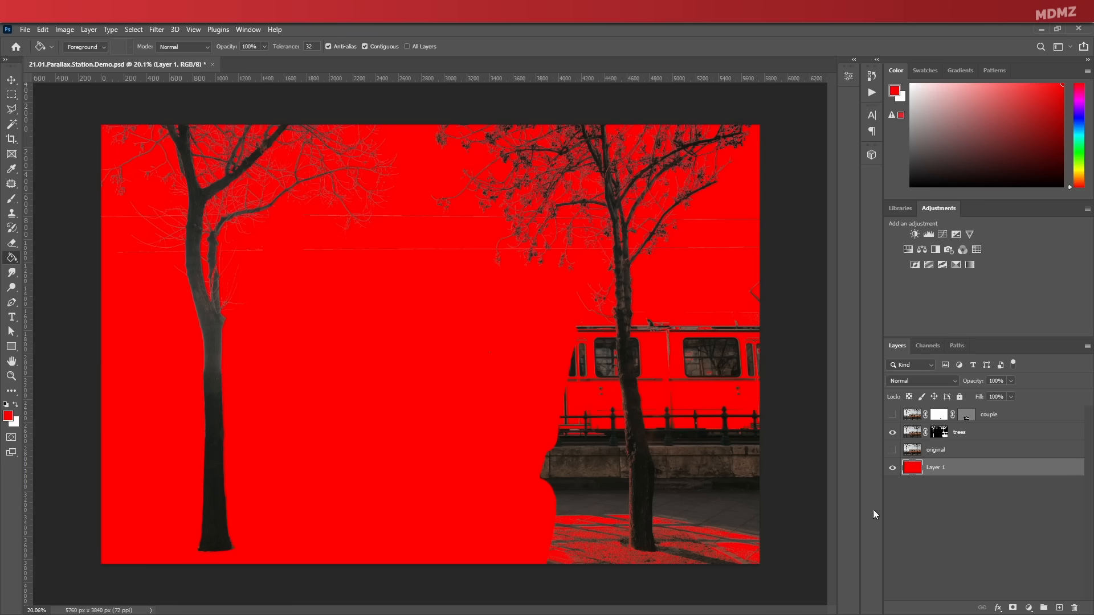
# Paint black on the trees mask with a 328 px brush to hide the tram, fence and ground on both sides of the right tree.
pyautogui.click(940, 432)
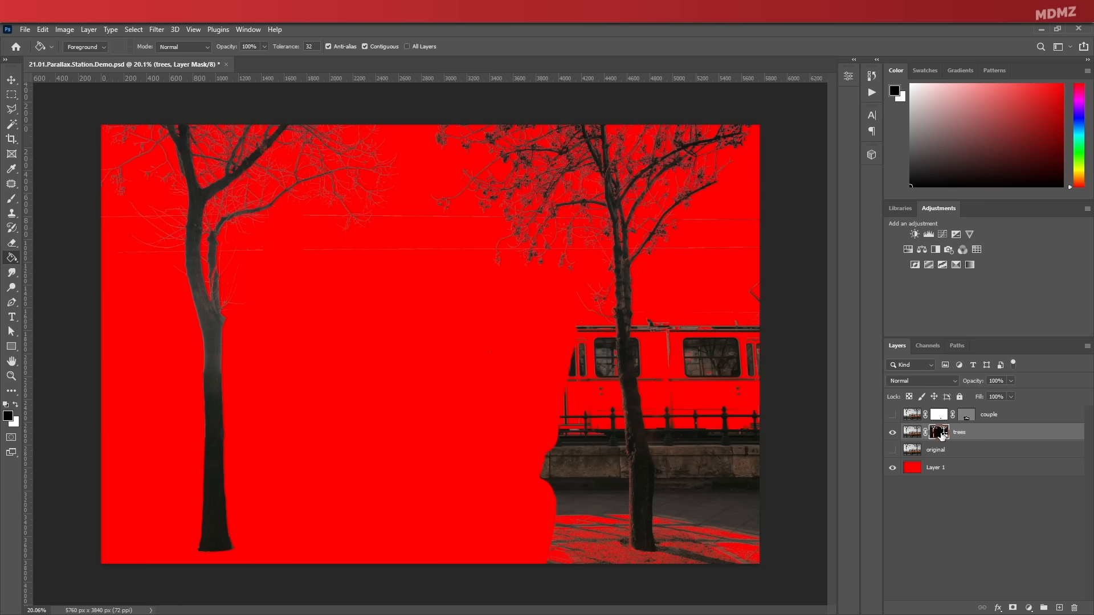
pyautogui.click(11, 200)
pyautogui.moveTo(502, 429); pyautogui.dragTo(561, 578)
pyautogui.scroll(4, 113, 379)
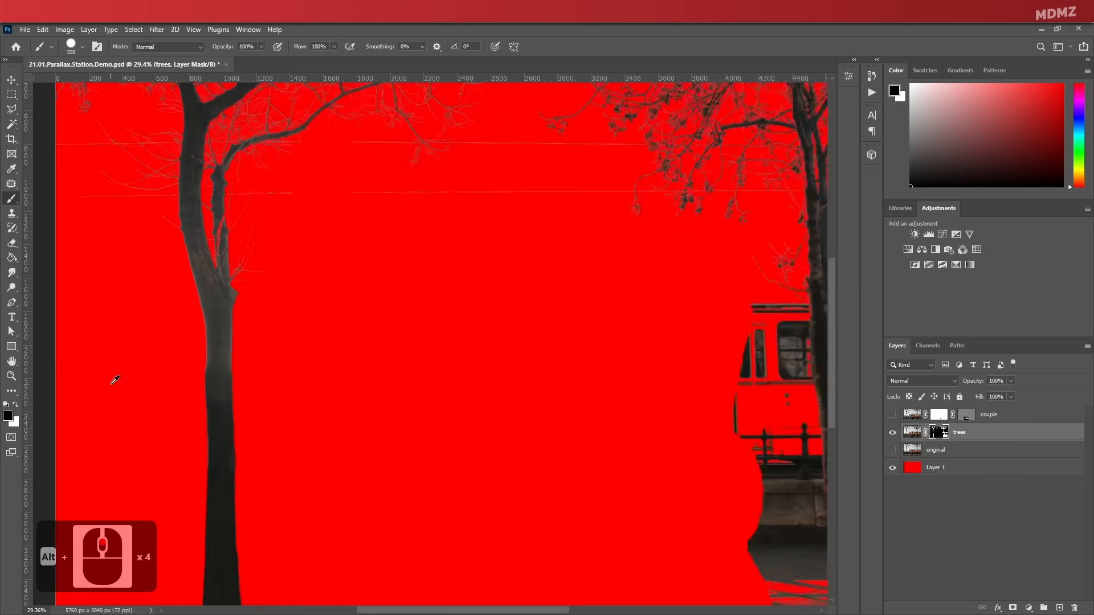
pyautogui.scroll(-4, 112, 378)
pyautogui.scroll(2, 701, 370)
pyautogui.moveTo(805, 298); pyautogui.dragTo(695, 601)
pyautogui.scroll(-1, 695, 598)
pyautogui.moveTo(692, 562); pyautogui.dragTo(635, 560)
pyautogui.moveTo(595, 490); pyautogui.dragTo(574, 261)
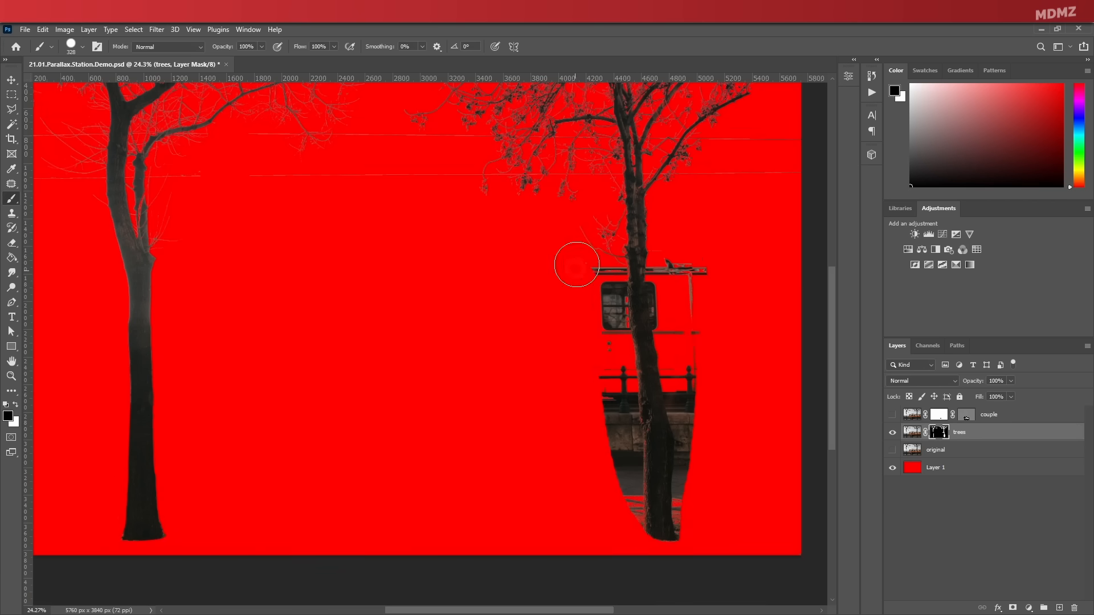
# Mask out the overhead wires running through the right tree's branches with a small brush.
pyautogui.keyDown('alt'); pyautogui.scroll(5, 441, 225); pyautogui.keyUp('alt')
pyautogui.moveTo(604, 228)
pyautogui.mouseDown()
pyautogui.moveTo(641, 215)
pyautogui.moveTo(742, 232)
pyautogui.mouseUp()
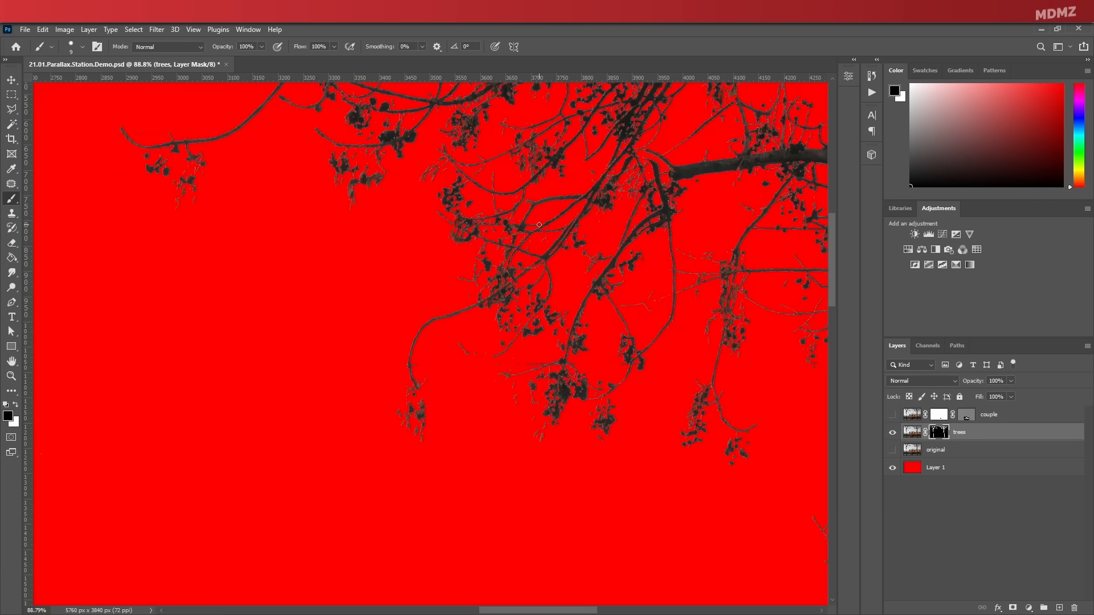
pyautogui.hscroll(5, 539, 224)
pyautogui.keyDown('alt'); pyautogui.moveTo(493, 232); pyautogui.dragTo(499, 232); pyautogui.keyUp('alt')
pyautogui.moveTo(488, 229); pyautogui.dragTo(510, 231)
pyautogui.moveTo(577, 230); pyautogui.dragTo(627, 229)
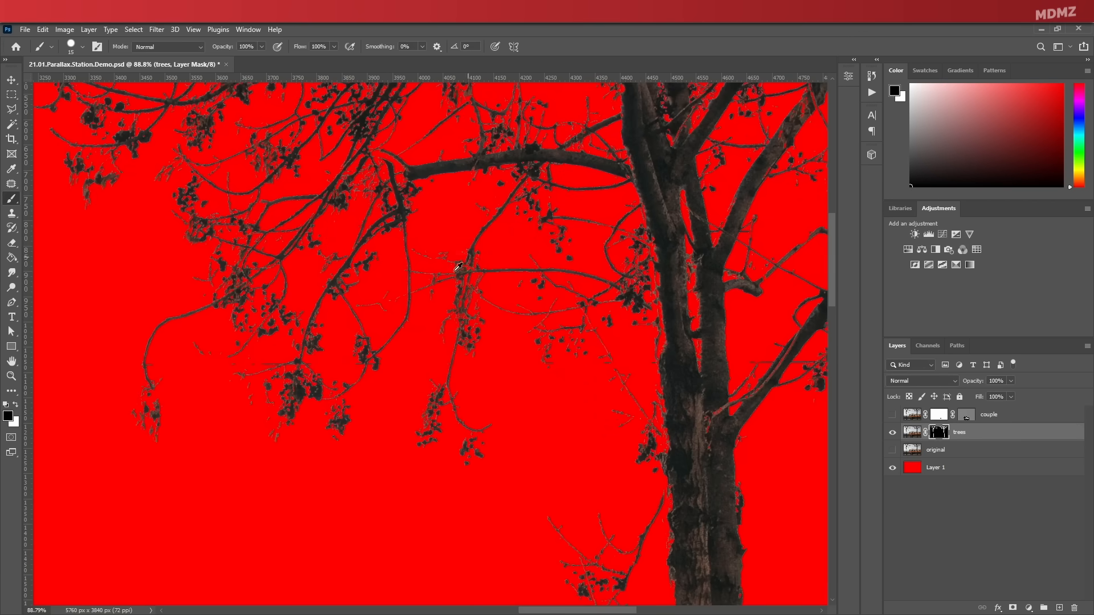
# Paint white on the trees mask to restore the missing light areas in the left tree's forked trunk.
pyautogui.keyDown('alt'); pyautogui.scroll(-14, 455, 270); pyautogui.keyUp('alt')
pyautogui.keyDown('alt'); pyautogui.scroll(14, 142, 217); pyautogui.keyUp('alt')
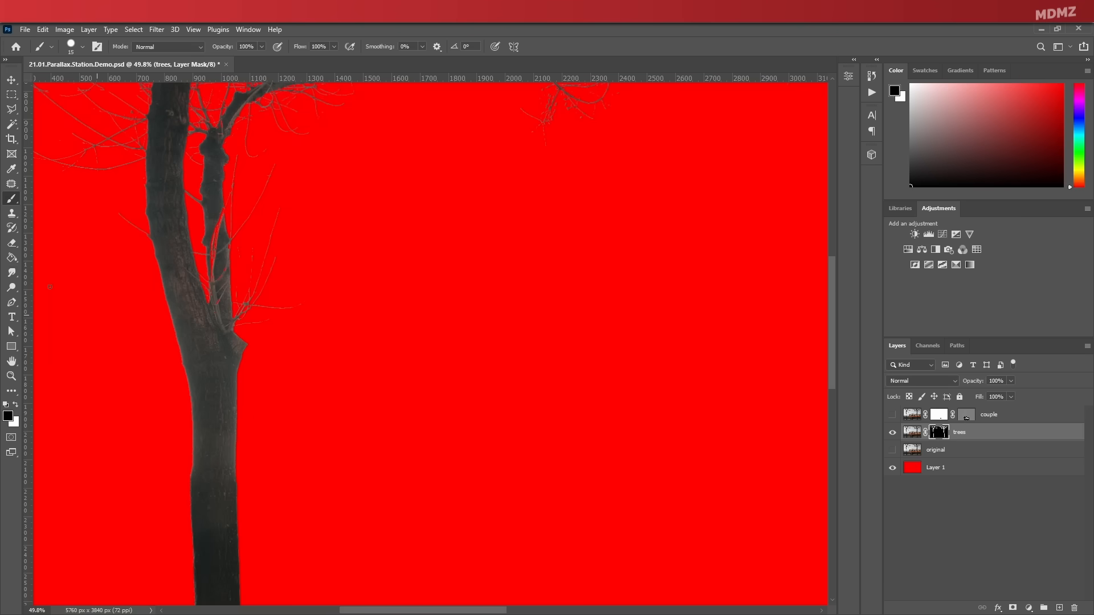
pyautogui.press('x')
pyautogui.keyDown('alt'); pyautogui.moveTo(207, 250); pyautogui.dragTo(218, 282); pyautogui.keyUp('alt')
pyautogui.keyDown('alt'); pyautogui.scroll(-12, 216, 222); pyautogui.keyUp('alt')
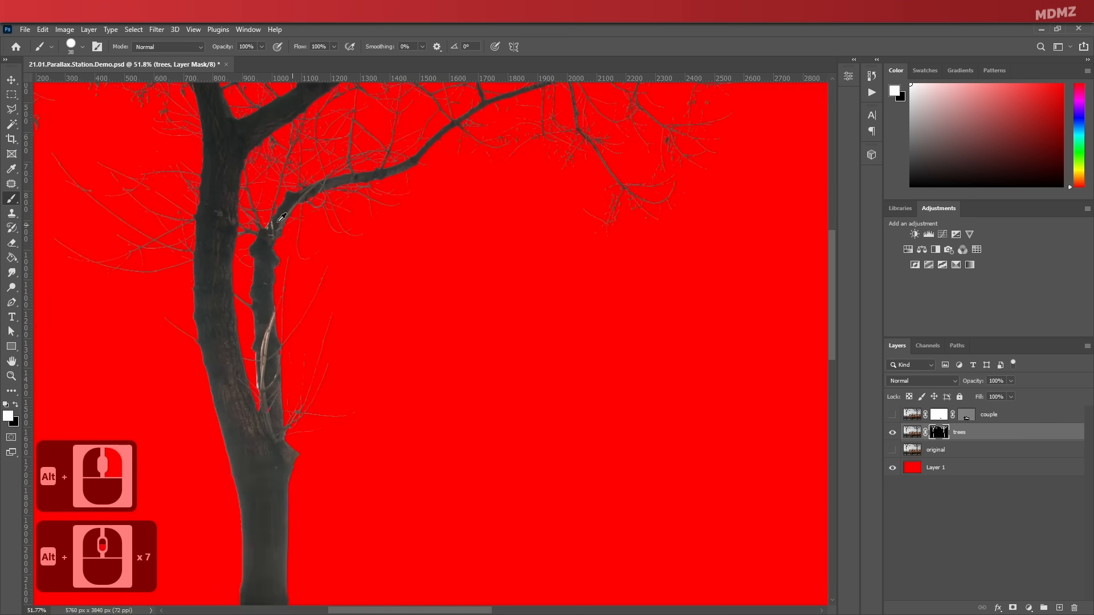
pyautogui.keyDown('alt'); pyautogui.scroll(6, 425, 294); pyautogui.keyUp('alt')
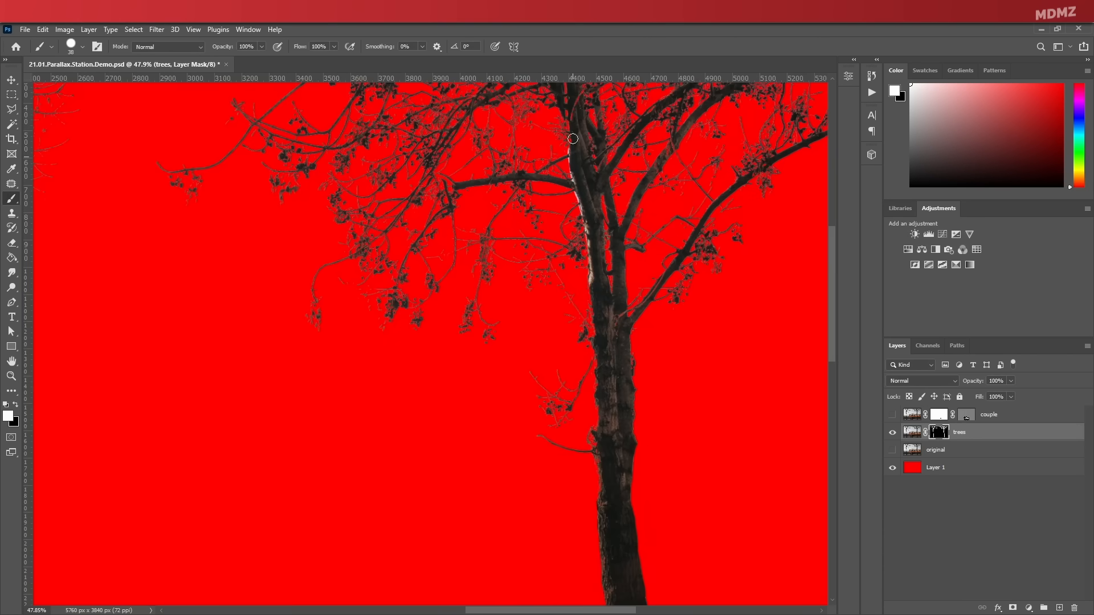
# Paint white on the trees mask with a small brush to restore the light areas of the right tree's trunk and branches.
pyautogui.hotkey('ctrl', 'z')
pyautogui.moveTo(620, 315); pyautogui.dragTo(582, 352)
pyautogui.moveTo(573, 250); pyautogui.dragTo(612, 219)
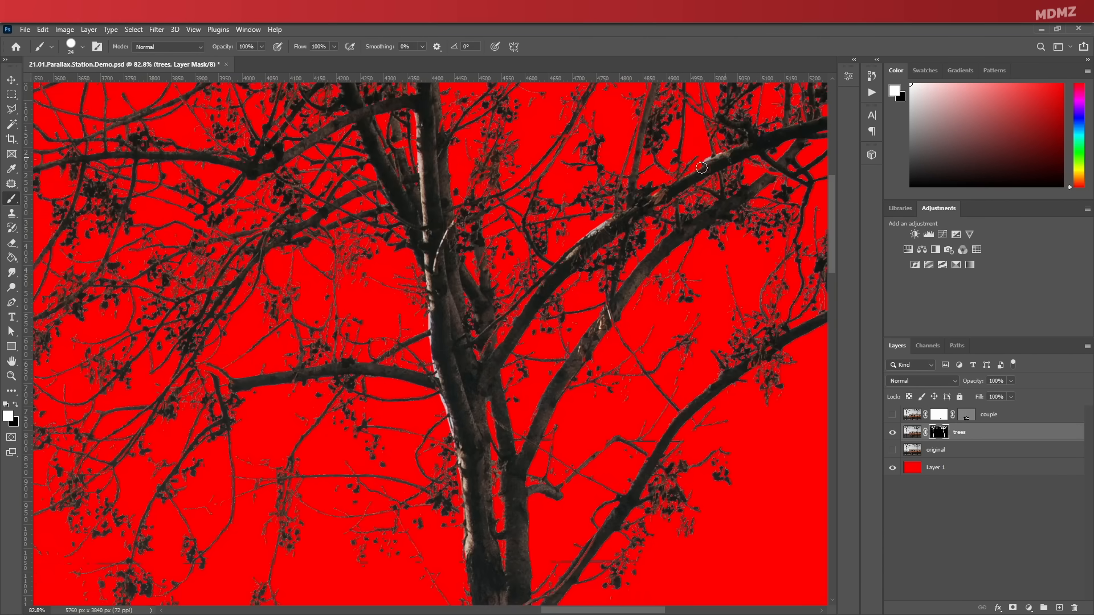
pyautogui.hotkey('ctrl', 'z')
pyautogui.moveTo(711, 162); pyautogui.dragTo(649, 197)
pyautogui.moveTo(491, 357); pyautogui.dragTo(530, 298)
pyautogui.keyDown('alt'); pyautogui.scroll(-7, 171, 168); pyautogui.keyUp('alt')
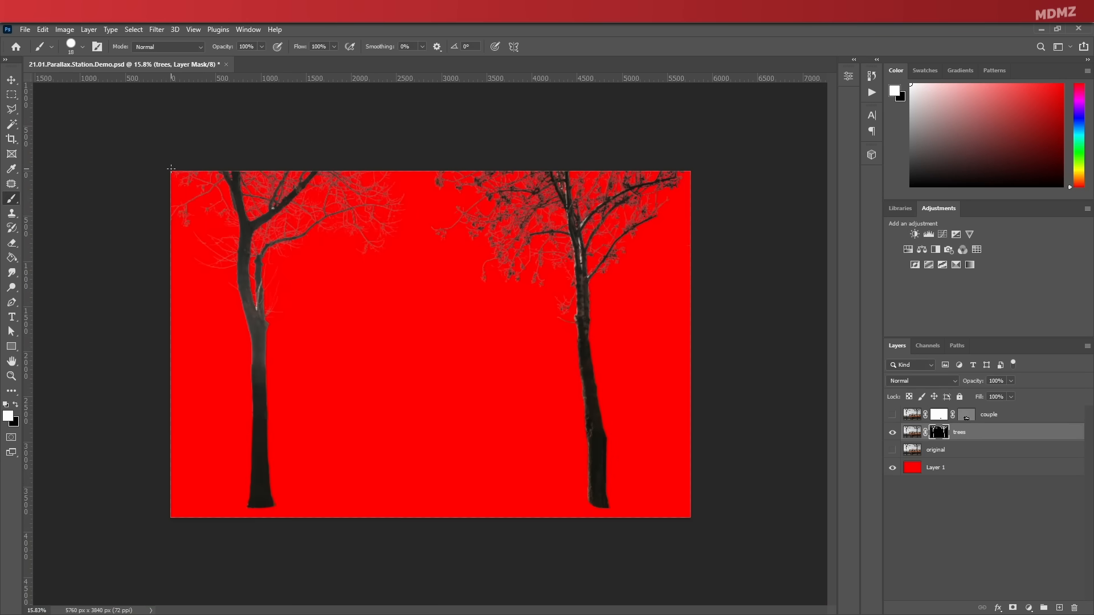
# Duplicate the original layer under the name train, show only that copy, and save the document.
pyautogui.click(893, 469)
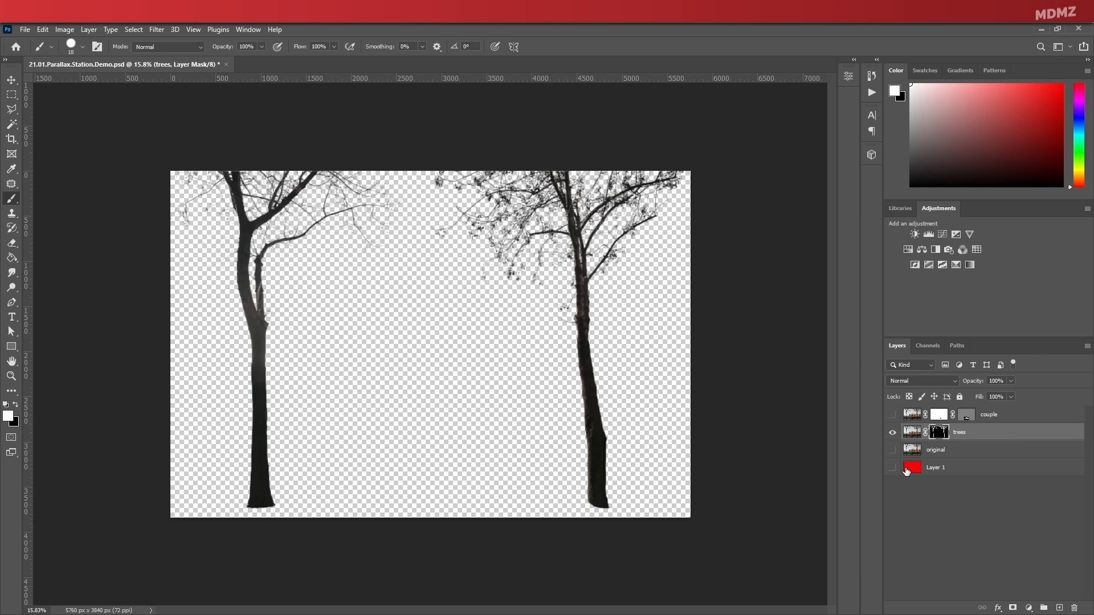
pyautogui.click(892, 451)
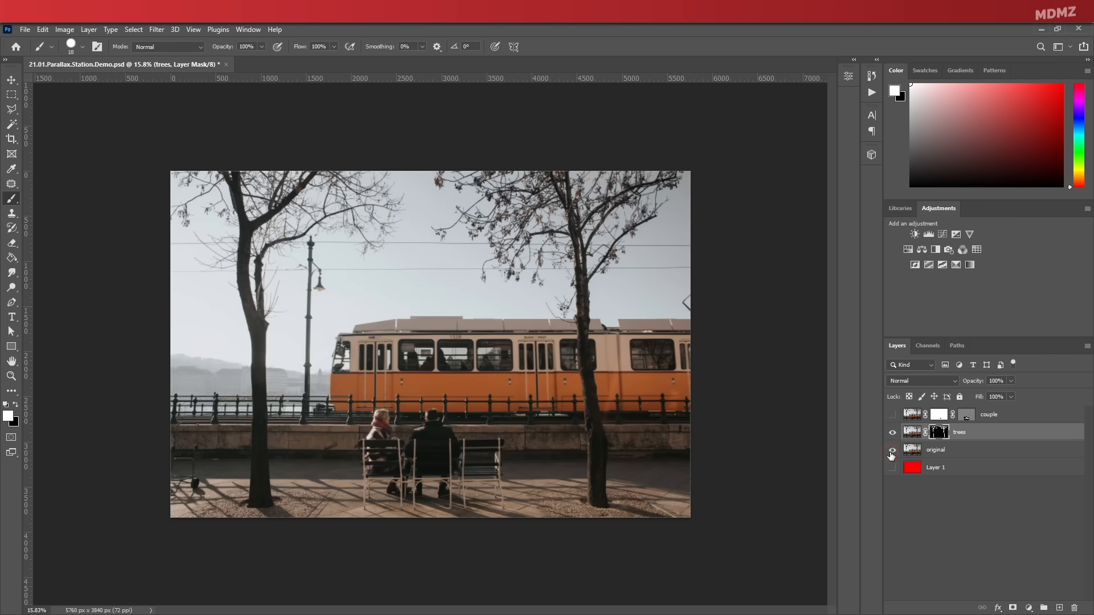
pyautogui.click(930, 451)
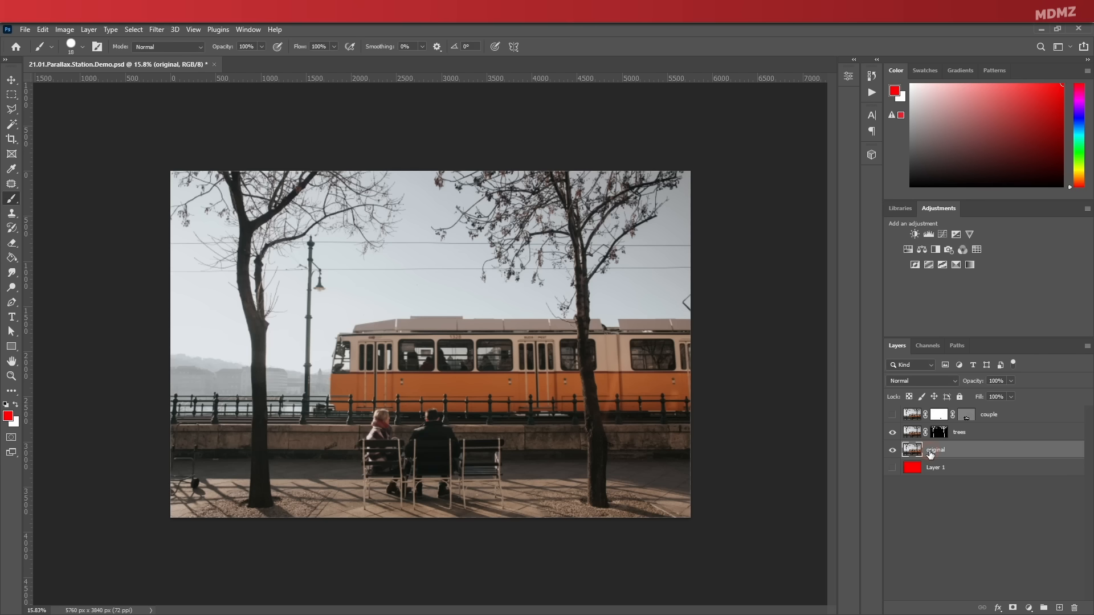
pyautogui.hotkey('ctrl', 'j')
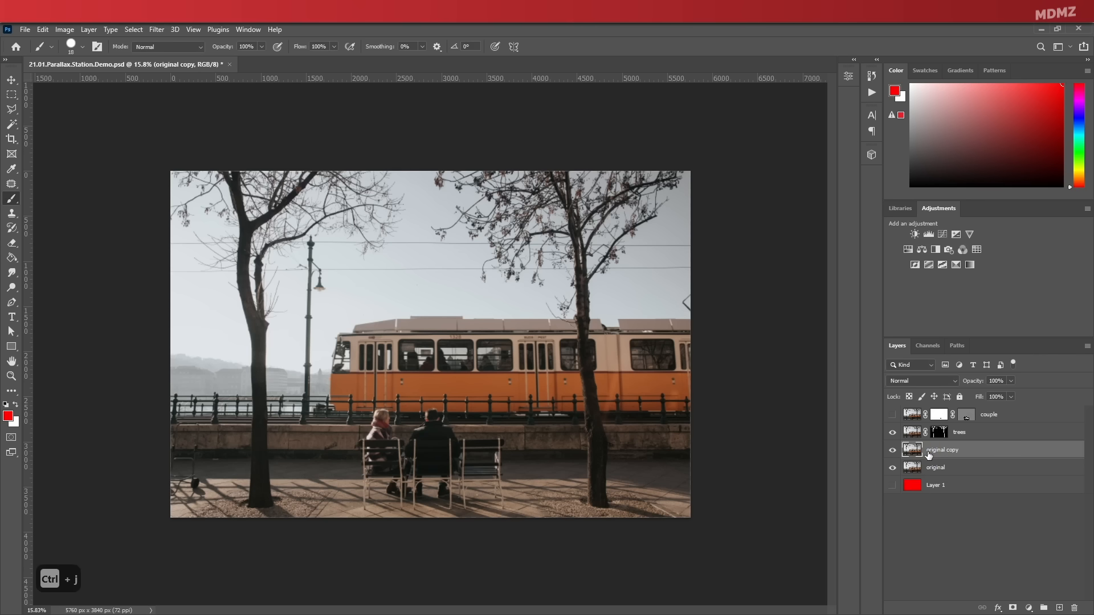
pyautogui.doubleClick(941, 451)
pyautogui.write('train')
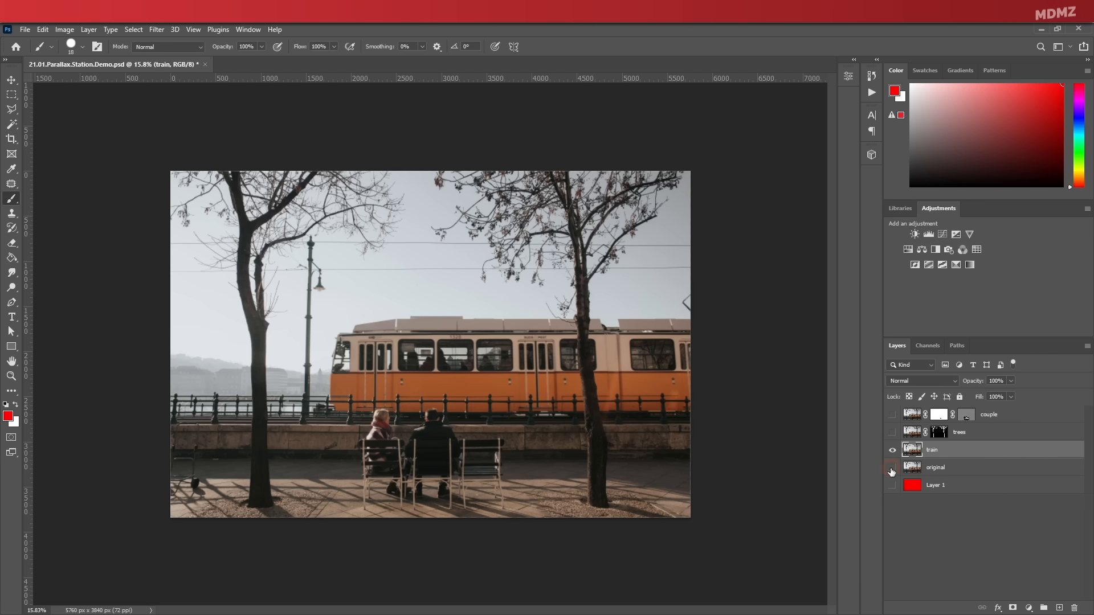
pyautogui.hotkey('ctrl', 's')
# Set the Clone Stamp to 100% opacity and 54 px, and clone orange bodywork over the fence post's upper part at the tram's front.
pyautogui.keyDown('alt'); pyautogui.scroll(8, 596, 343); pyautogui.keyUp('alt')
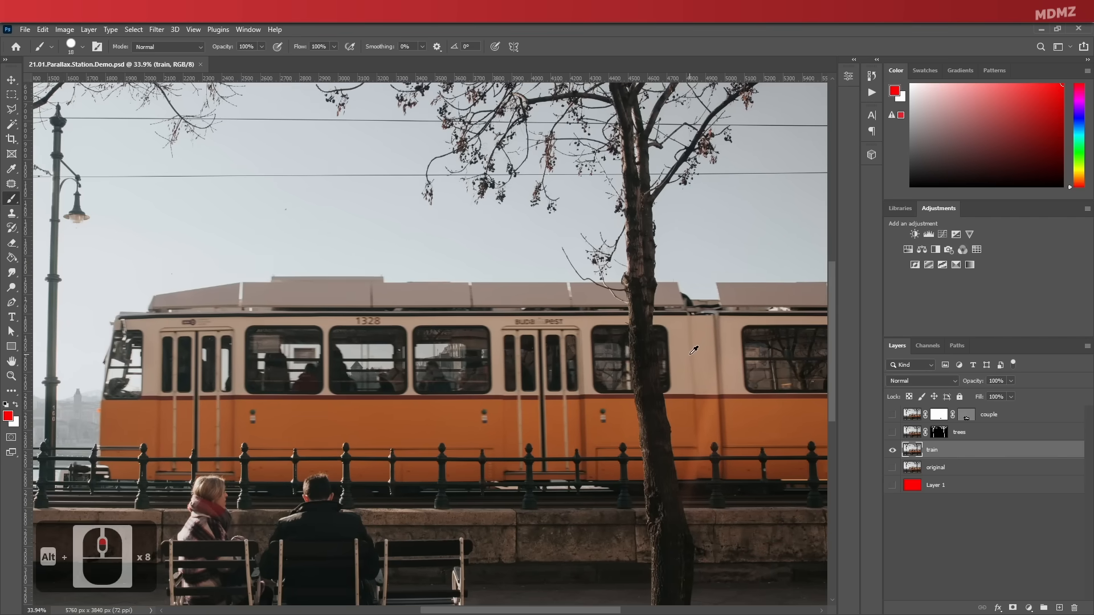
pyautogui.keyDown('alt'); pyautogui.scroll(-6, 694, 350); pyautogui.keyUp('alt')
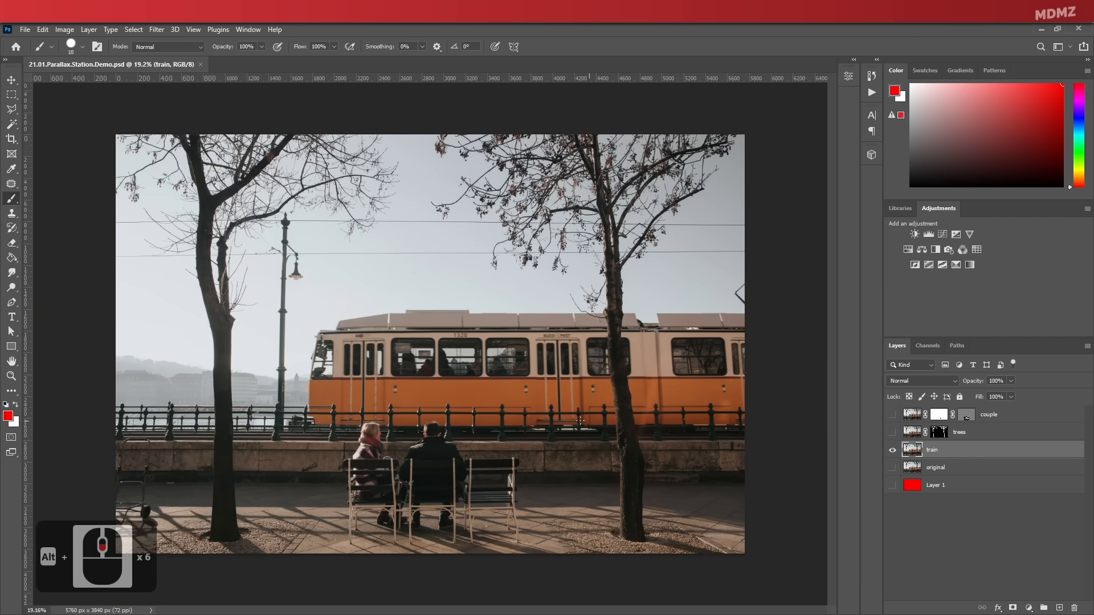
pyautogui.keyDown('alt'); pyautogui.scroll(4, 624, 357); pyautogui.keyUp('alt')
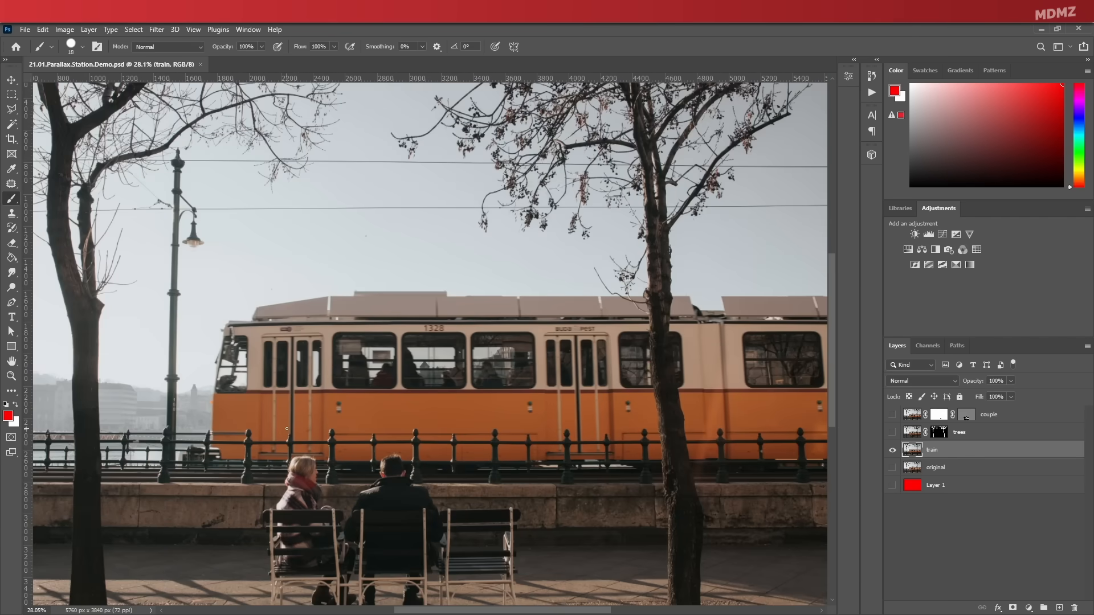
pyautogui.keyDown('alt'); pyautogui.scroll(11, 287, 429); pyautogui.keyUp('alt')
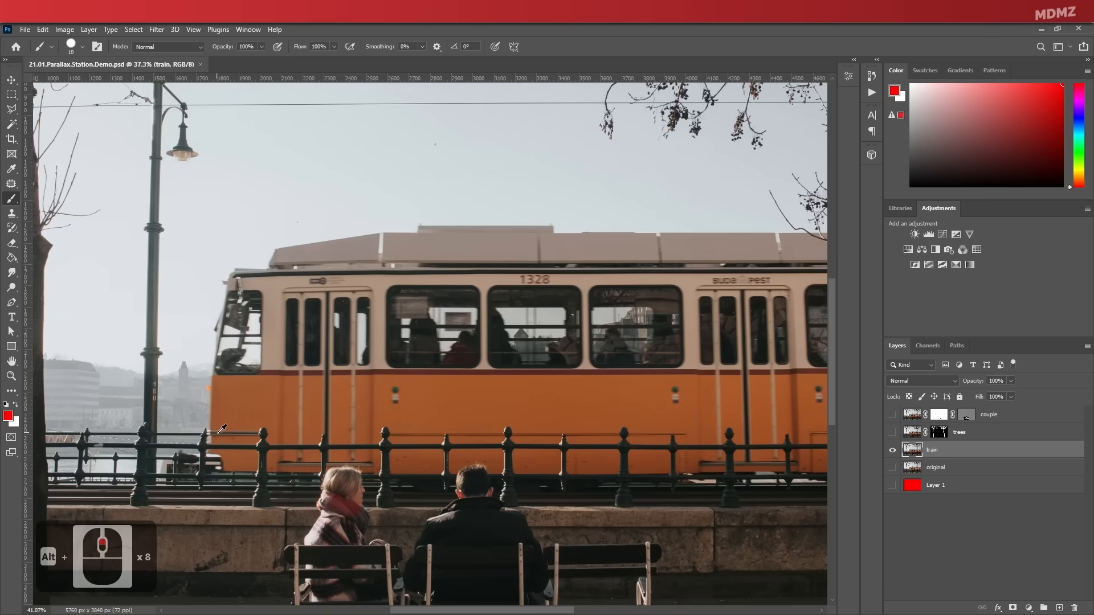
pyautogui.keyDown('alt'); pyautogui.scroll(1, 213, 457); pyautogui.keyUp('alt')
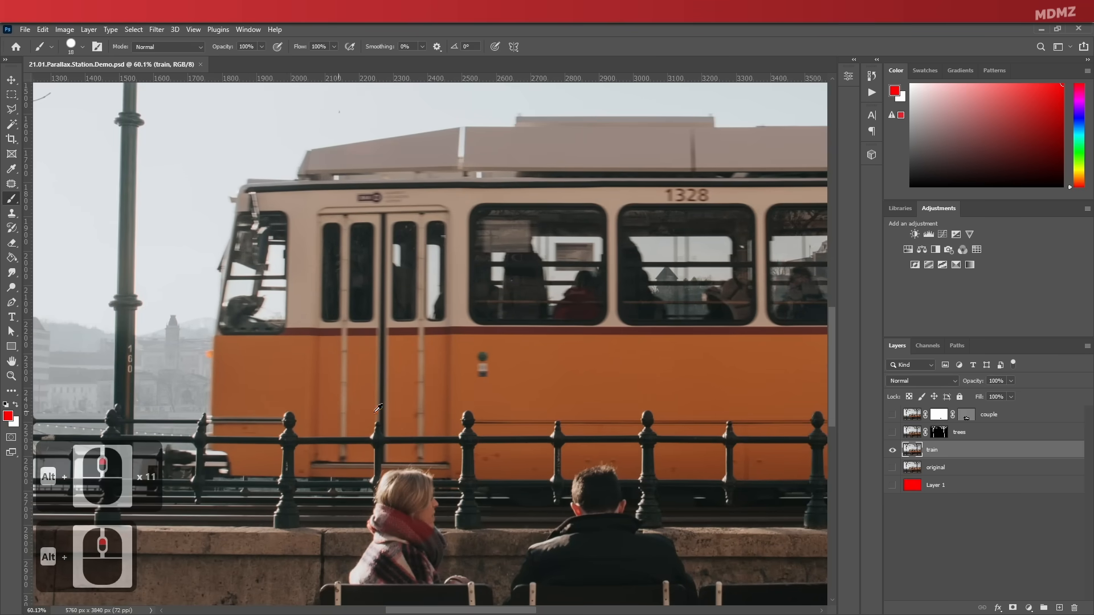
pyautogui.keyDown('alt'); pyautogui.scroll(5, 223, 417); pyautogui.keyUp('alt')
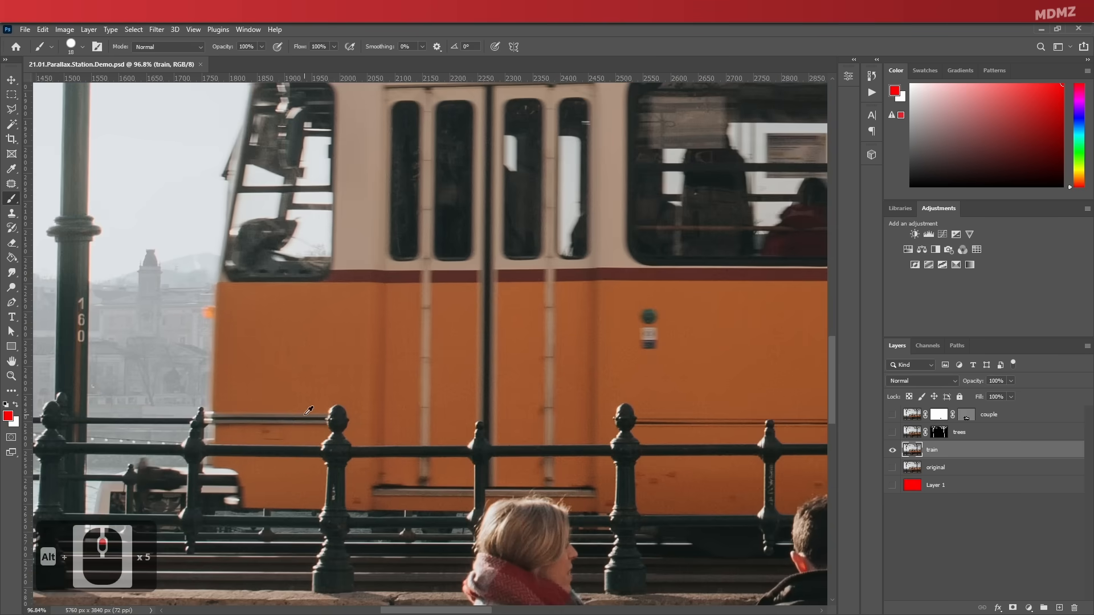
pyautogui.click(11, 214)
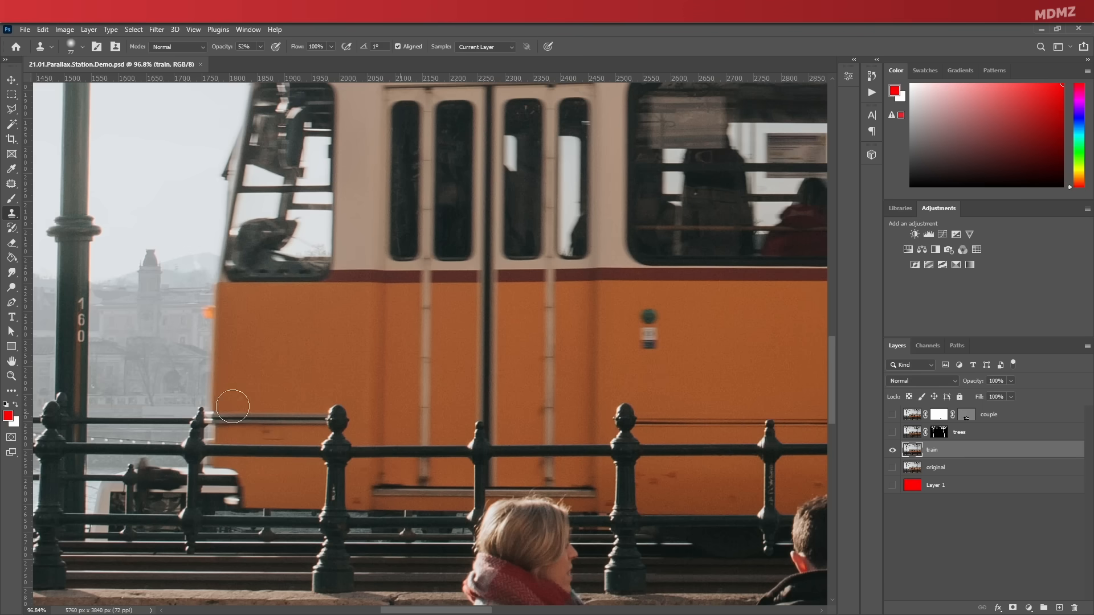
pyautogui.scroll(3, 292, 479)
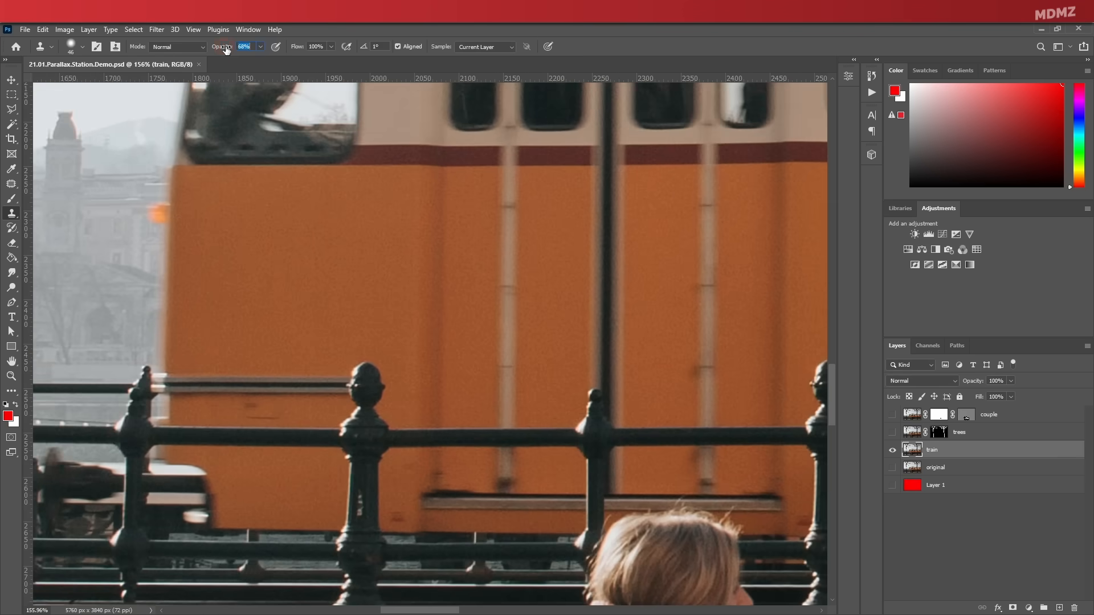
pyautogui.moveTo(330, 305)
pyautogui.mouseDown()
pyautogui.moveTo(333, 259)
pyautogui.moveTo(342, 288)
pyautogui.mouseUp()
pyautogui.keyDown('alt'); pyautogui.click(164, 235); pyautogui.keyUp('alt')
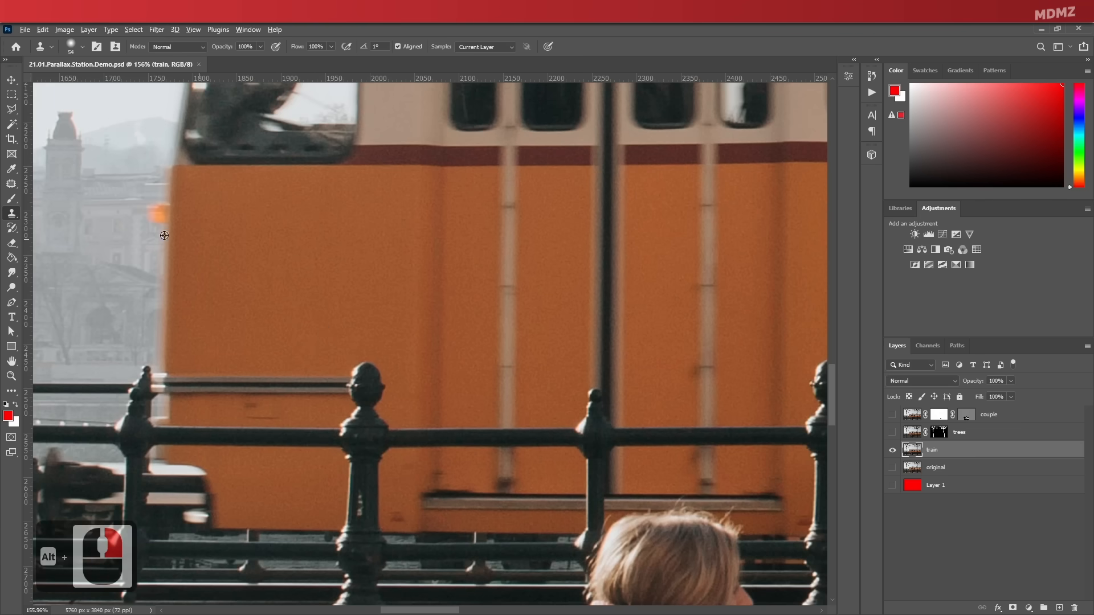
pyautogui.moveTo(368, 376); pyautogui.dragTo(374, 398)
pyautogui.keyDown('alt'); pyautogui.click(307, 287); pyautogui.keyUp('alt')
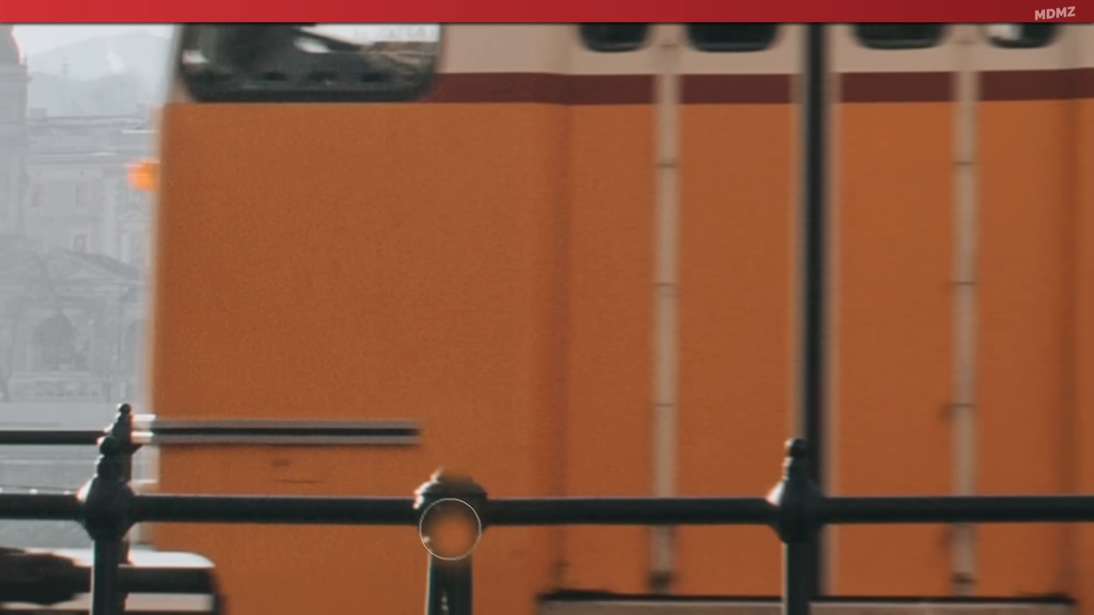
pyautogui.moveTo(360, 423)
pyautogui.mouseDown()
pyautogui.moveTo(369, 425)
pyautogui.moveTo(357, 436)
pyautogui.mouseUp()
# Clone orange bodywork over the fence rail and the rest of the post covering the tram's front section.
pyautogui.moveTo(522, 581)
pyautogui.mouseDown()
pyautogui.moveTo(556, 590)
pyautogui.moveTo(513, 607)
pyautogui.moveTo(403, 587)
pyautogui.moveTo(473, 602)
pyautogui.mouseUp()
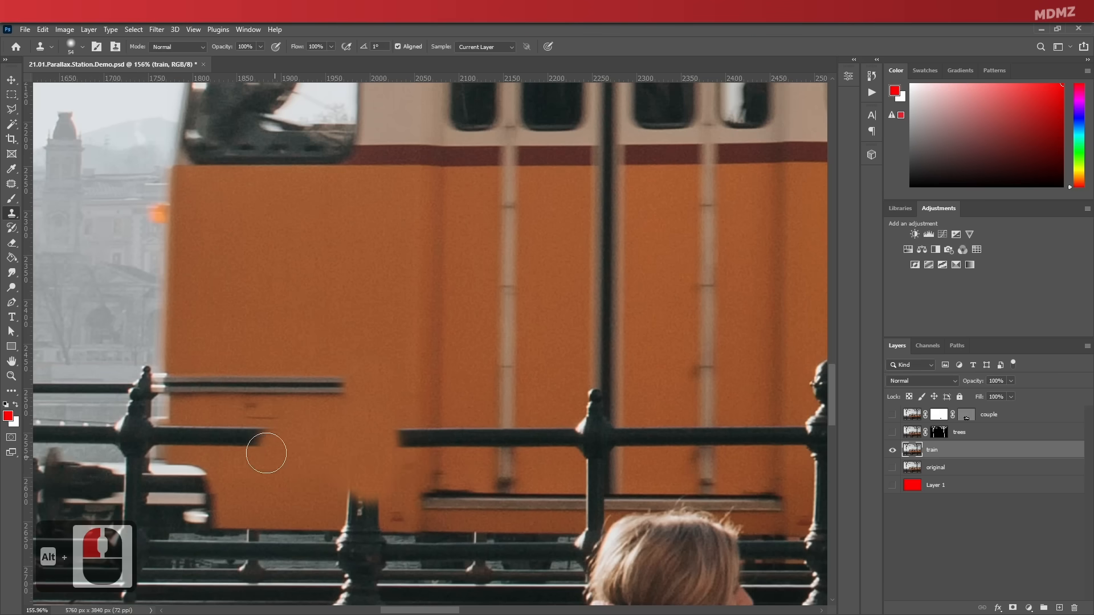
pyautogui.moveTo(266, 453)
pyautogui.mouseDown()
pyautogui.moveTo(217, 453)
pyautogui.moveTo(191, 433)
pyautogui.mouseUp()
pyautogui.keyDown('alt'); pyautogui.rightClick(184, 428); pyautogui.keyUp('alt')
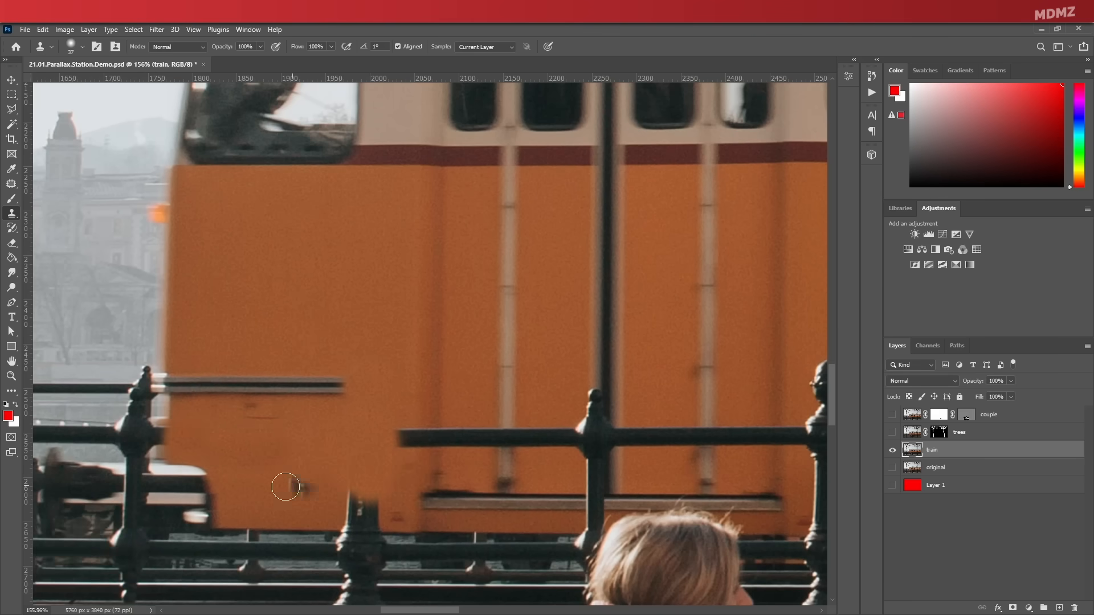
pyautogui.keyDown('alt'); pyautogui.click(291, 487); pyautogui.keyUp('alt')
pyautogui.keyDown('alt'); pyautogui.click(334, 531); pyautogui.keyUp('alt')
pyautogui.moveTo(364, 533); pyautogui.dragTo(378, 507)
pyautogui.keyDown('alt'); pyautogui.click(390, 508); pyautogui.keyUp('alt')
pyautogui.keyDown('alt'); pyautogui.rightClick(393, 394); pyautogui.keyUp('alt')
pyautogui.keyDown('alt'); pyautogui.click(404, 396); pyautogui.keyUp('alt')
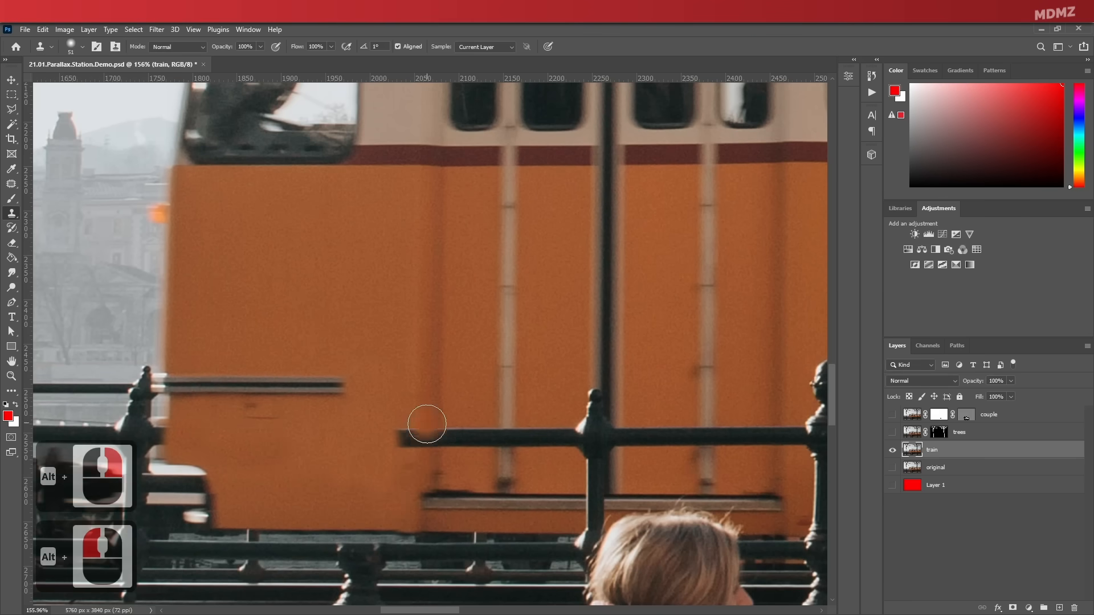
# Clone out the fence rail crossing the first half of the tram's front double door.
pyautogui.moveTo(409, 436); pyautogui.dragTo(503, 437)
pyautogui.hotkey('ctrl', 'z')
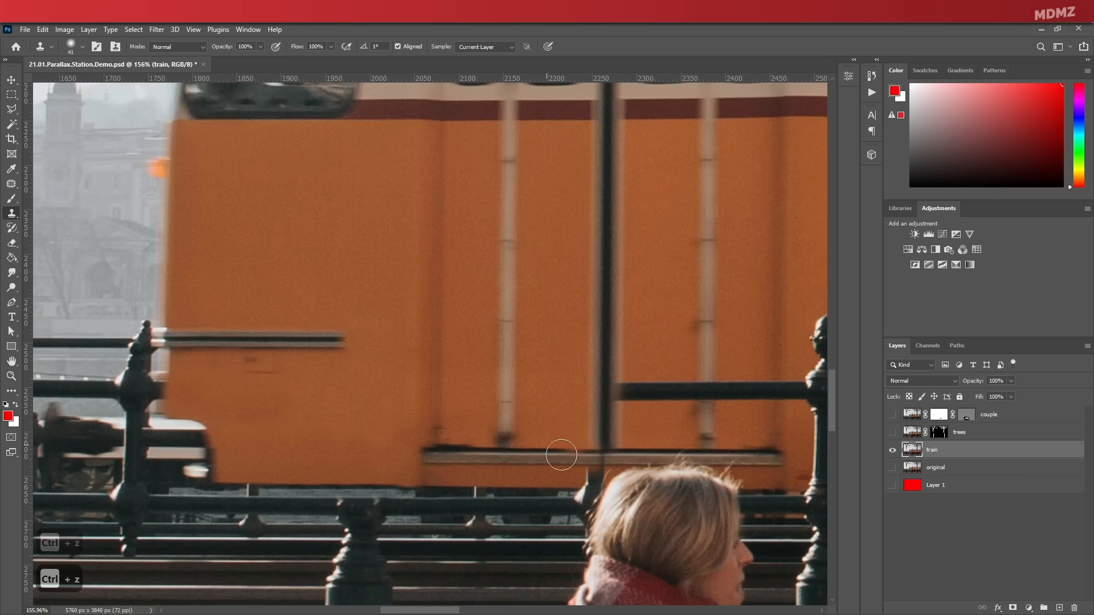
pyautogui.keyDown('alt'); pyautogui.rightClick(573, 460); pyautogui.keyUp('alt')
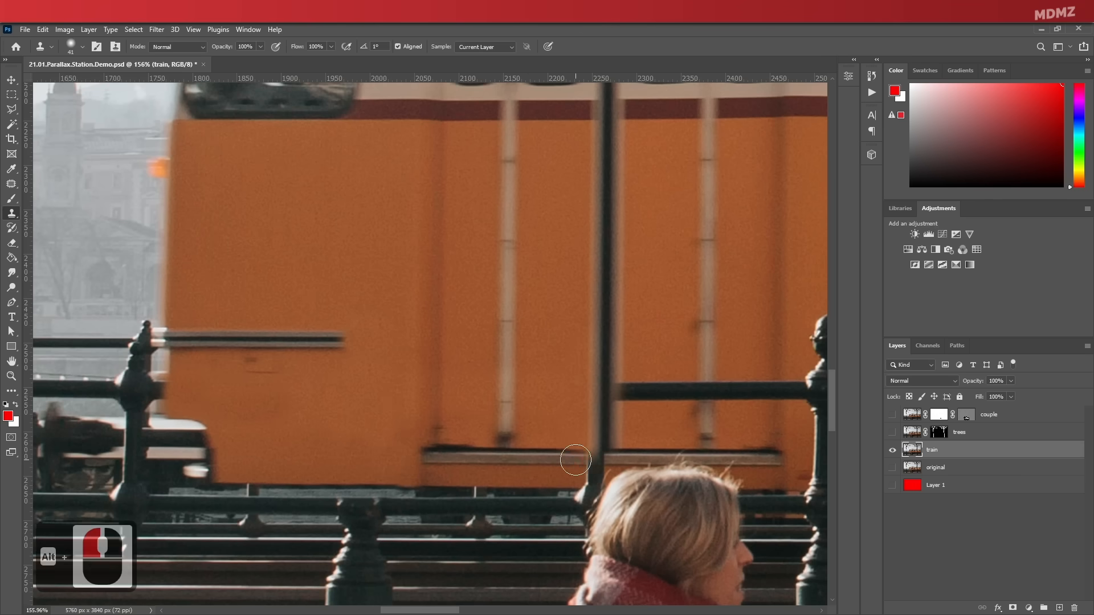
pyautogui.hotkey('ctrl', 'z')
# Touch up the front double door's step and the tram's lower edge with the Clone Stamp, varying the brush size.
pyautogui.scroll(-12, 587, 467)
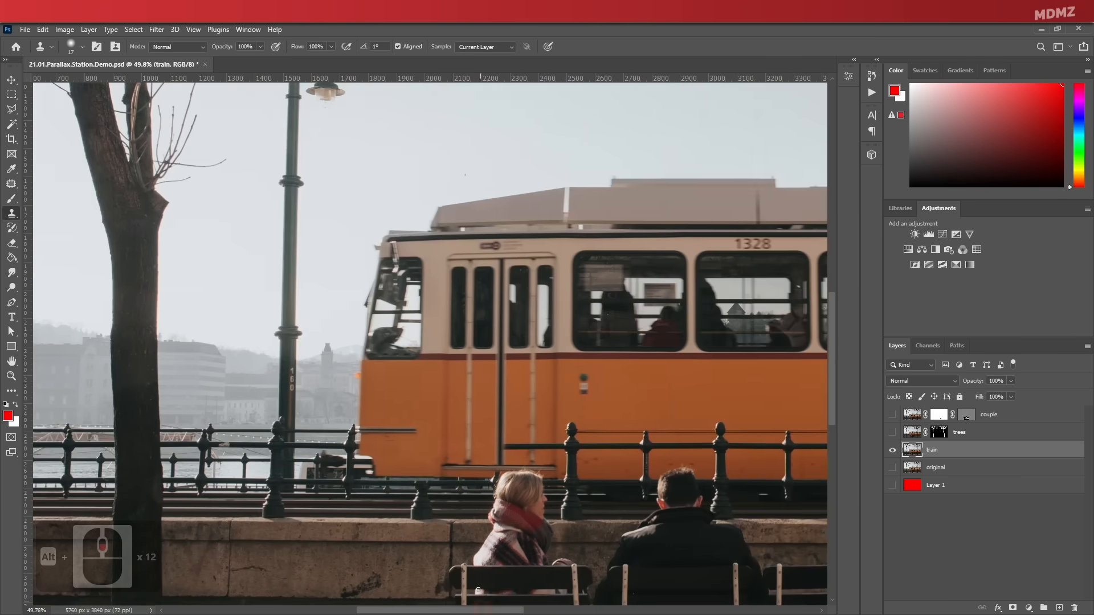
pyautogui.scroll(12, 508, 464)
pyautogui.keyDown('alt'); pyautogui.rightClick(383, 428); pyautogui.keyUp('alt')
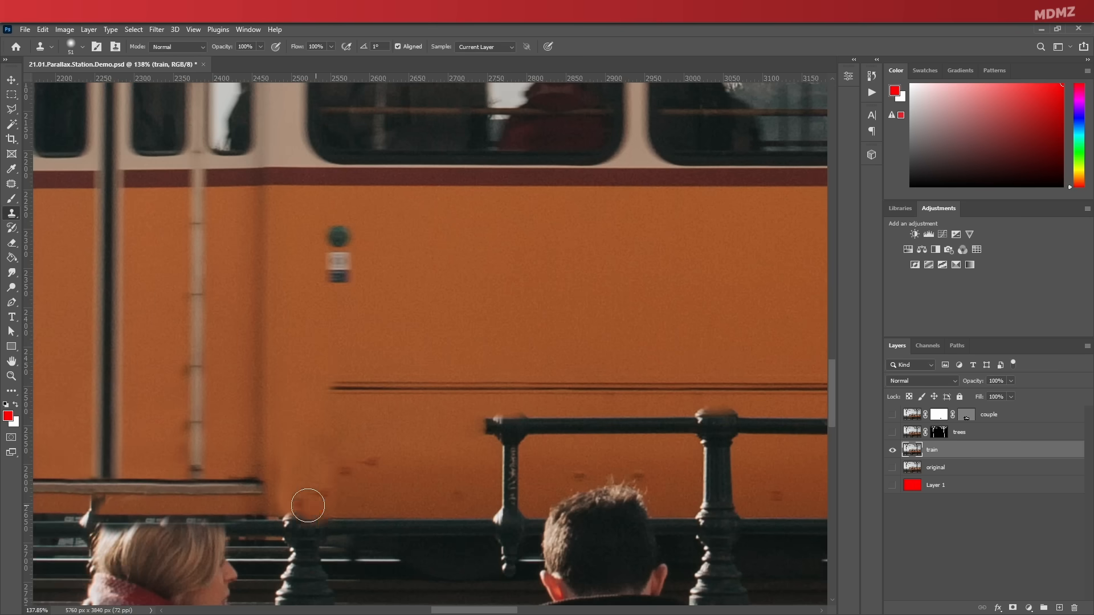
pyautogui.keyDown('alt'); pyautogui.click(351, 518); pyautogui.keyUp('alt')
pyautogui.moveTo(315, 517); pyautogui.dragTo(286, 517)
pyautogui.keyDown('alt'); pyautogui.click(404, 432); pyautogui.keyUp('alt')
pyautogui.keyDown('alt'); pyautogui.rightClick(465, 430); pyautogui.keyUp('alt')
pyautogui.moveTo(471, 429)
pyautogui.mouseDown()
pyautogui.moveTo(508, 500)
pyautogui.moveTo(603, 429)
pyautogui.moveTo(737, 437)
pyautogui.mouseUp()
# Clone out the fence posts and rail along the tram's middle section up to the second double door.
pyautogui.hscroll(6, 684, 456)
pyautogui.keyDown('alt'); pyautogui.click(399, 411); pyautogui.keyUp('alt')
pyautogui.moveTo(419, 432)
pyautogui.mouseDown()
pyautogui.moveTo(371, 454)
pyautogui.moveTo(367, 496)
pyautogui.mouseUp()
pyautogui.keyDown('alt'); pyautogui.click(426, 459); pyautogui.keyUp('alt')
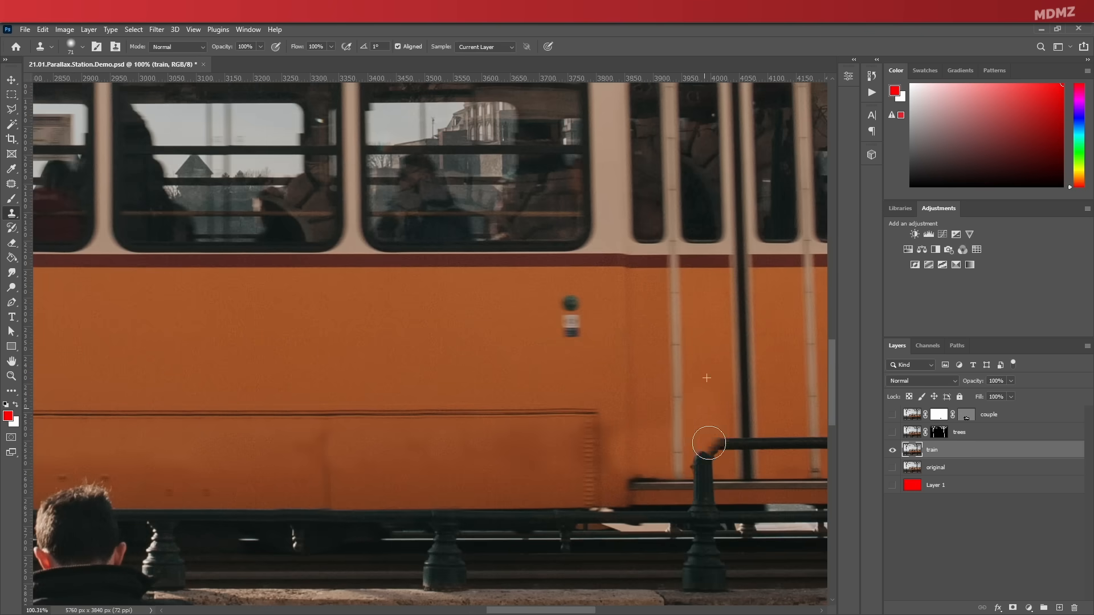
pyautogui.scroll(10, 736, 453)
pyautogui.keyDown('alt'); pyautogui.click(736, 453); pyautogui.keyUp('alt')
pyautogui.click(669, 452)
# Clone out the fence rail and post crossing the tram's second double door with a 94 px brush.
pyautogui.scroll(-12, 669, 452)
pyautogui.hscroll(5, 490, 364)
pyautogui.scroll(5, 490, 364)
pyautogui.keyDown('alt'); pyautogui.rightClick(485, 387); pyautogui.keyUp('alt')
pyautogui.keyDown('alt'); pyautogui.click(481, 367); pyautogui.keyUp('alt')
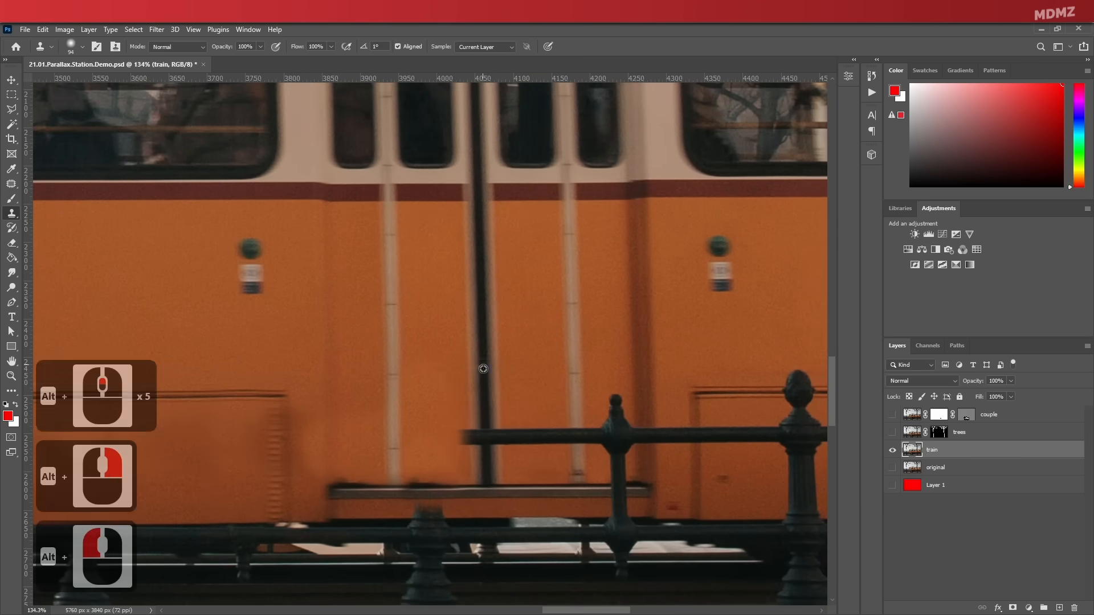
pyautogui.moveTo(486, 434)
pyautogui.mouseDown()
pyautogui.moveTo(538, 435)
pyautogui.moveTo(611, 412)
pyautogui.moveTo(642, 438)
pyautogui.mouseUp()
pyautogui.keyDown('alt'); pyautogui.click(534, 494); pyautogui.keyUp('alt')
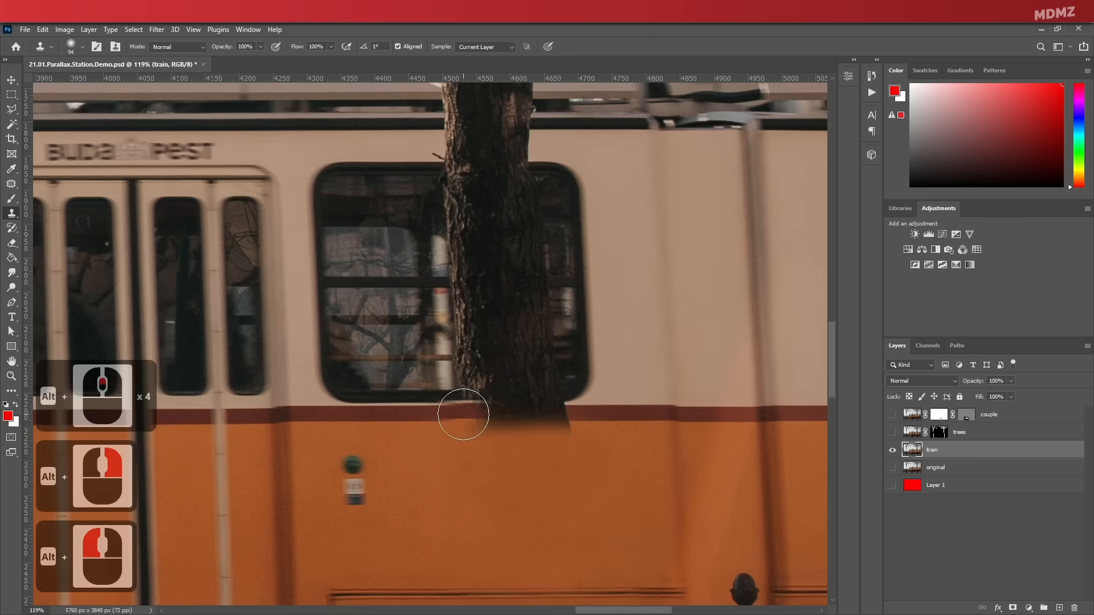
# Clone the red stripe and window details over the tree trunk covering the window behind the second double door.
pyautogui.moveTo(464, 417)
pyautogui.mouseDown()
pyautogui.moveTo(540, 423)
pyautogui.moveTo(558, 407)
pyautogui.mouseUp()
pyautogui.keyDown('alt'); pyautogui.click(402, 368); pyautogui.keyUp('alt')
pyautogui.moveTo(452, 368); pyautogui.dragTo(540, 376)
pyautogui.moveTo(456, 329); pyautogui.dragTo(442, 234)
pyautogui.moveTo(484, 268)
pyautogui.mouseDown()
pyautogui.moveTo(507, 353)
pyautogui.moveTo(516, 240)
pyautogui.moveTo(496, 203)
pyautogui.moveTo(519, 206)
pyautogui.moveTo(498, 281)
pyautogui.mouseUp()
pyautogui.keyDown('alt'); pyautogui.click(396, 227); pyautogui.keyUp('alt')
pyautogui.keyDown('alt'); pyautogui.click(425, 281); pyautogui.keyUp('alt')
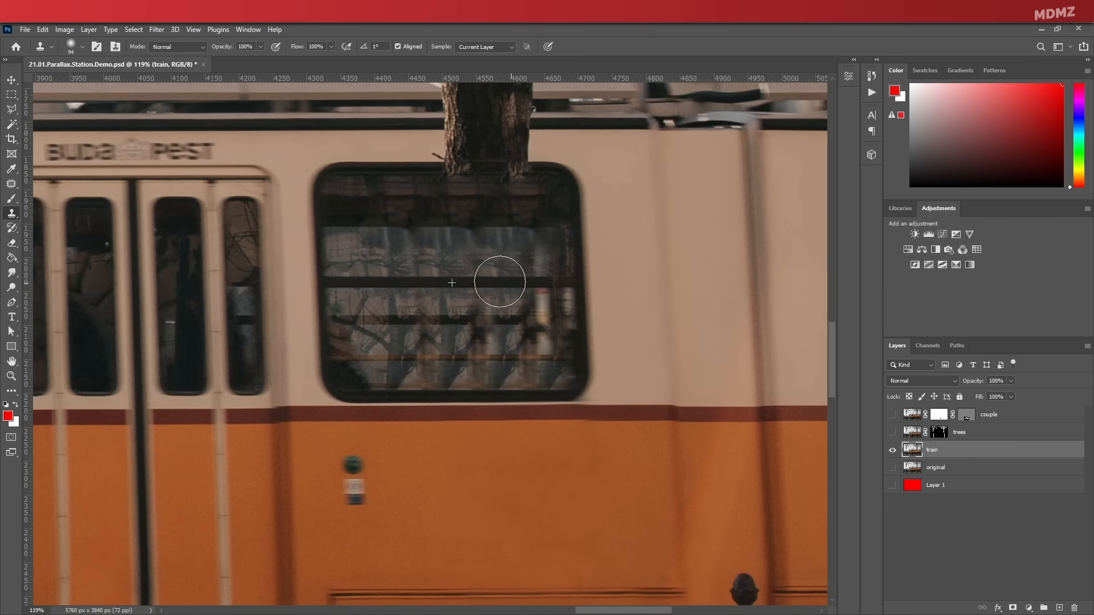
pyautogui.keyDown('alt'); pyautogui.click(419, 299); pyautogui.keyUp('alt')
pyautogui.click(466, 300)
# Clone orange bodywork over the top of the seated man's head with a 131 px brush.
pyautogui.scroll(-18, 424, 439)
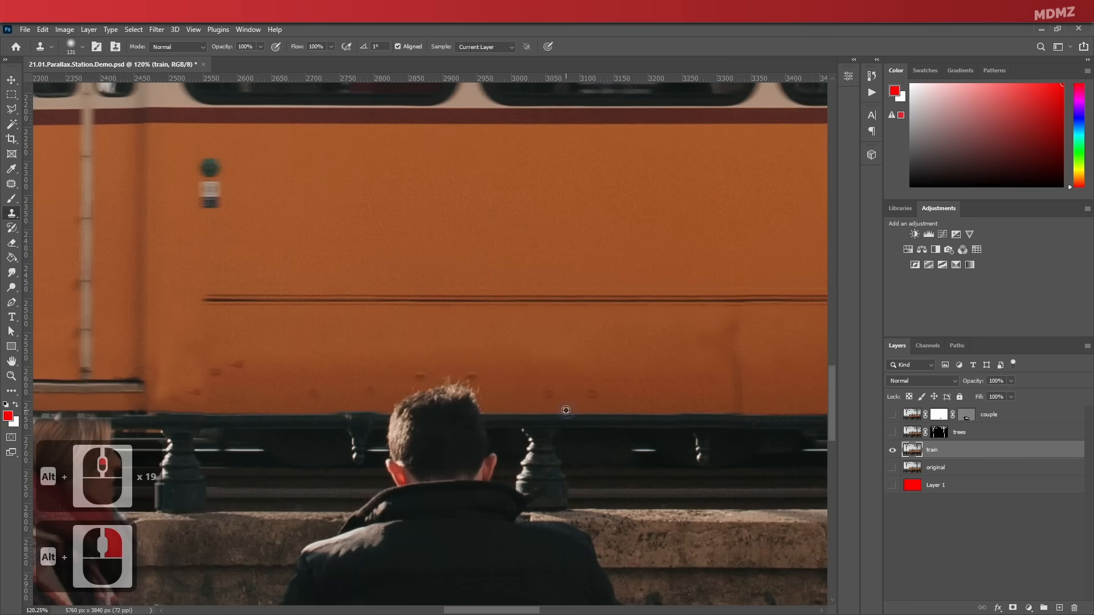
pyautogui.moveTo(513, 399)
pyautogui.mouseDown()
pyautogui.moveTo(476, 416)
pyautogui.moveTo(410, 391)
pyautogui.mouseUp()
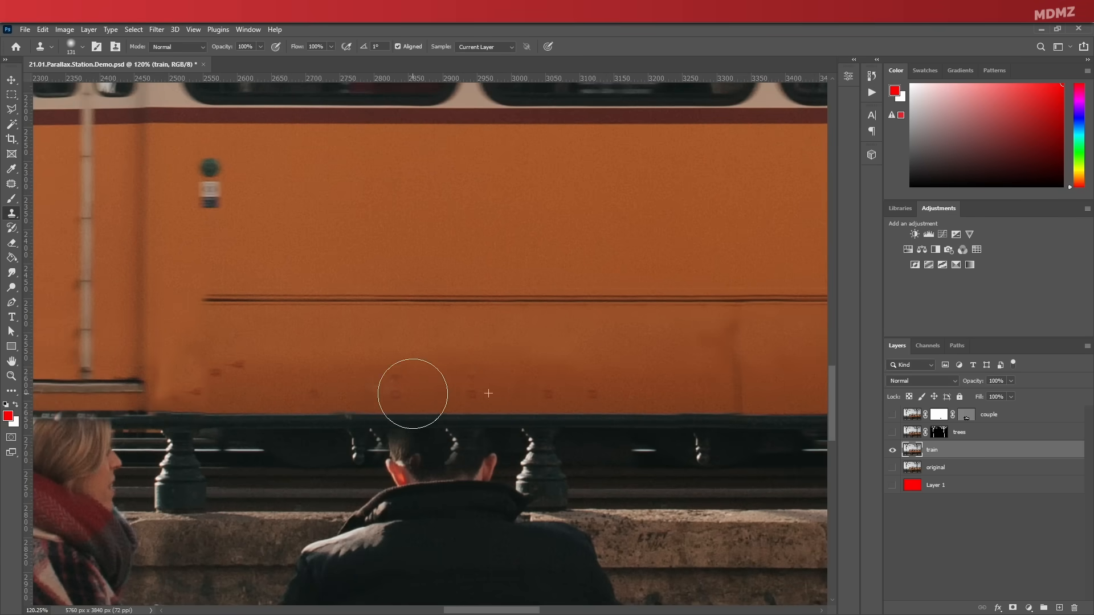
pyautogui.scroll(-20, 456, 350)
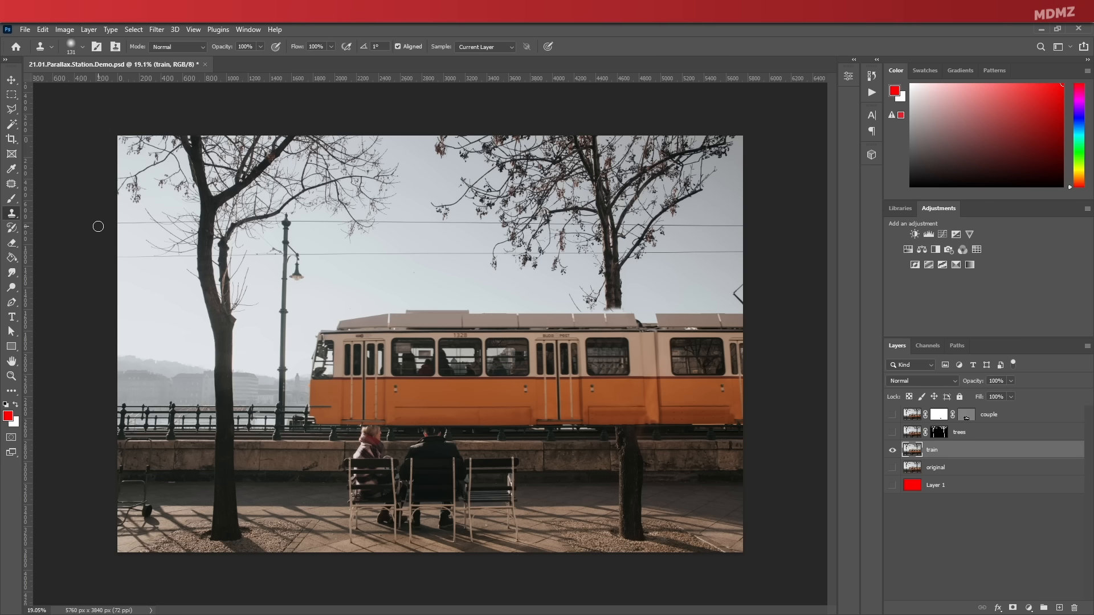
# Trace a closed Pen tool path around the whole tram, following the front, roof outline and lower edge.
pyautogui.click(11, 302)
pyautogui.scroll(4, 259, 468)
pyautogui.scroll(15, 260, 468)
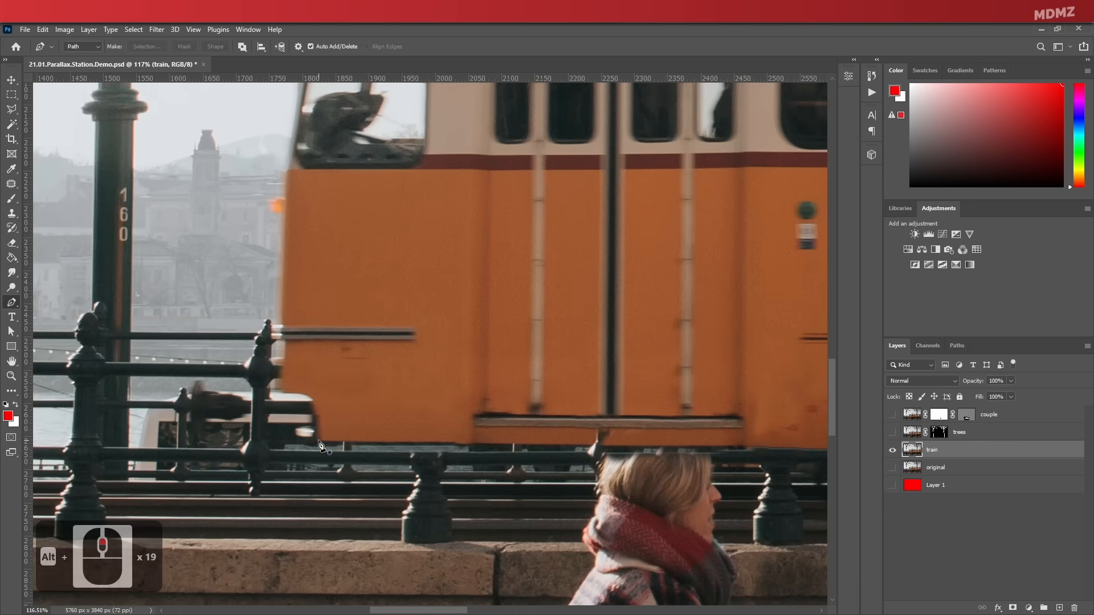
pyautogui.click(317, 440)
pyautogui.moveTo(318, 410); pyautogui.dragTo(302, 397)
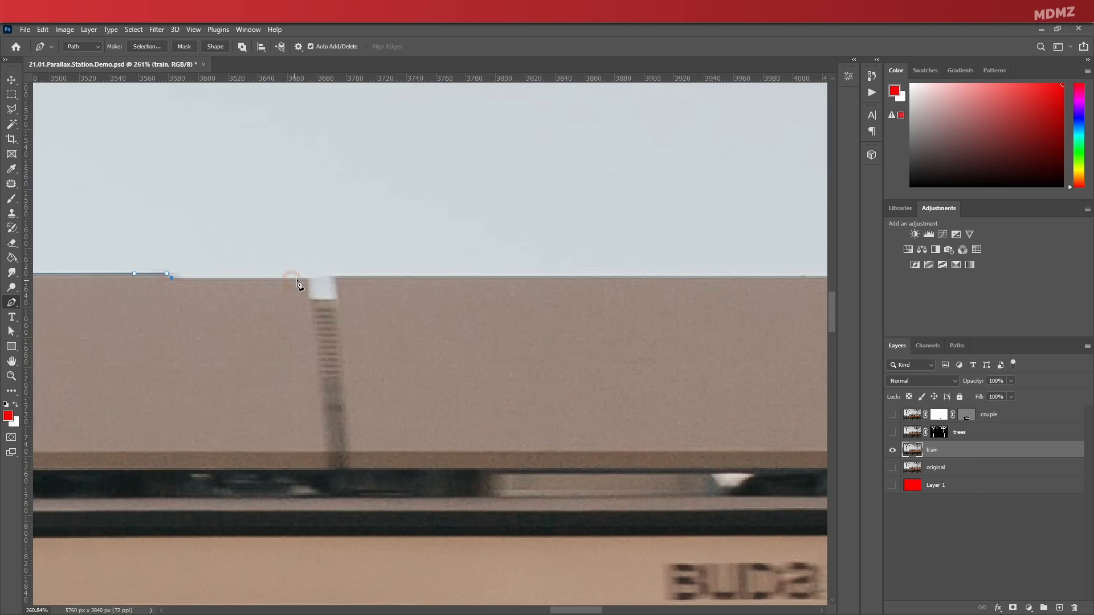
pyautogui.click(333, 280)
pyautogui.click(797, 281)
pyautogui.moveTo(806, 281); pyautogui.dragTo(459, 290)
pyautogui.hotkey('ctrl', 'z')
pyautogui.click(644, 277)
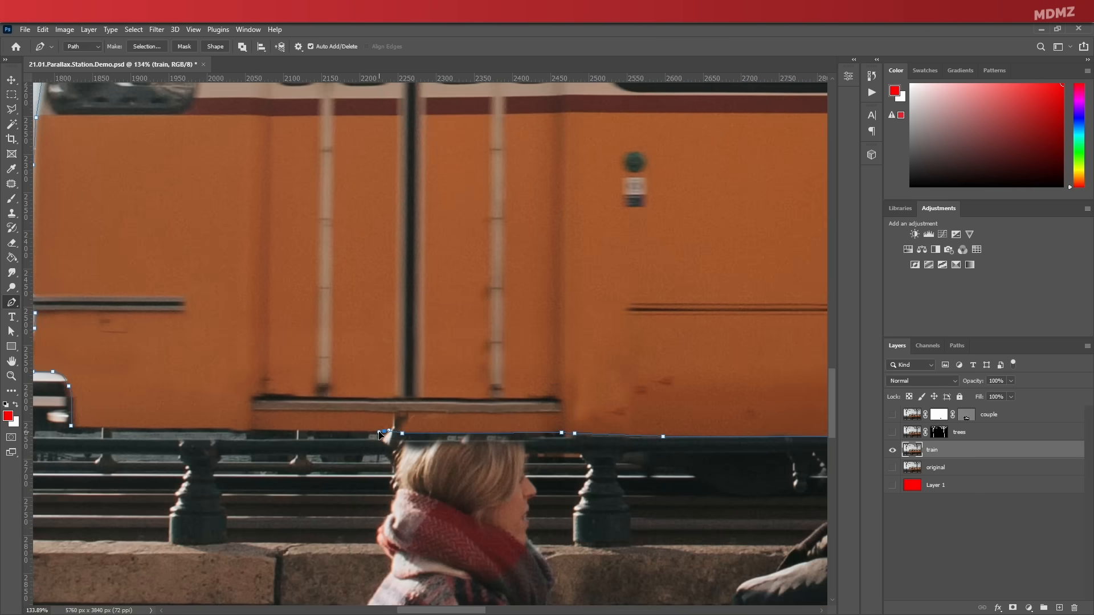
pyautogui.scroll(-5, 106, 433)
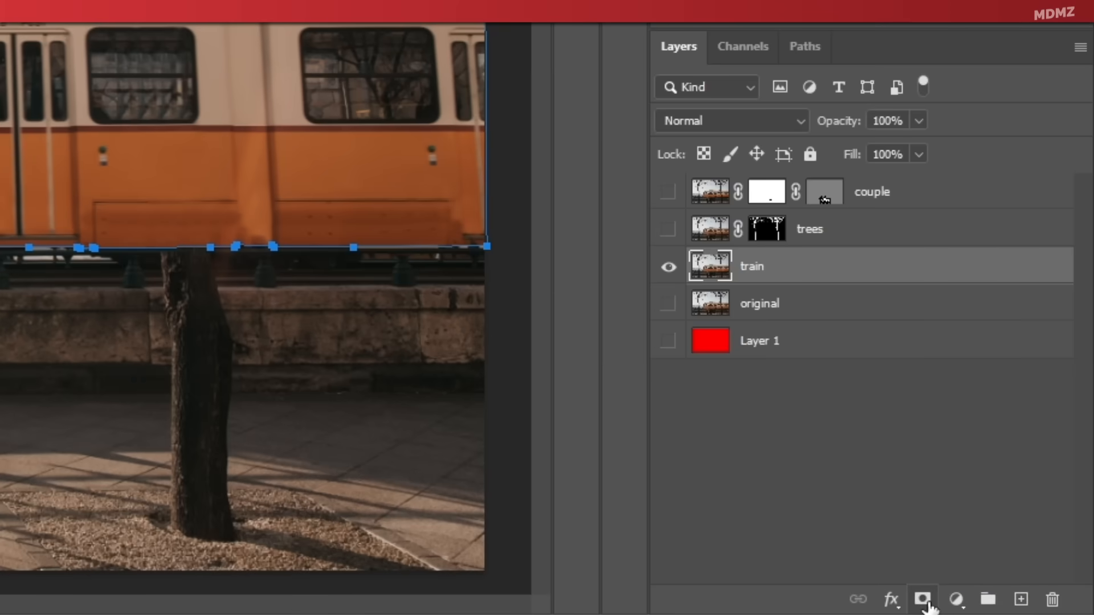
# Add a layer mask to the train layer.
pyautogui.click(923, 599)
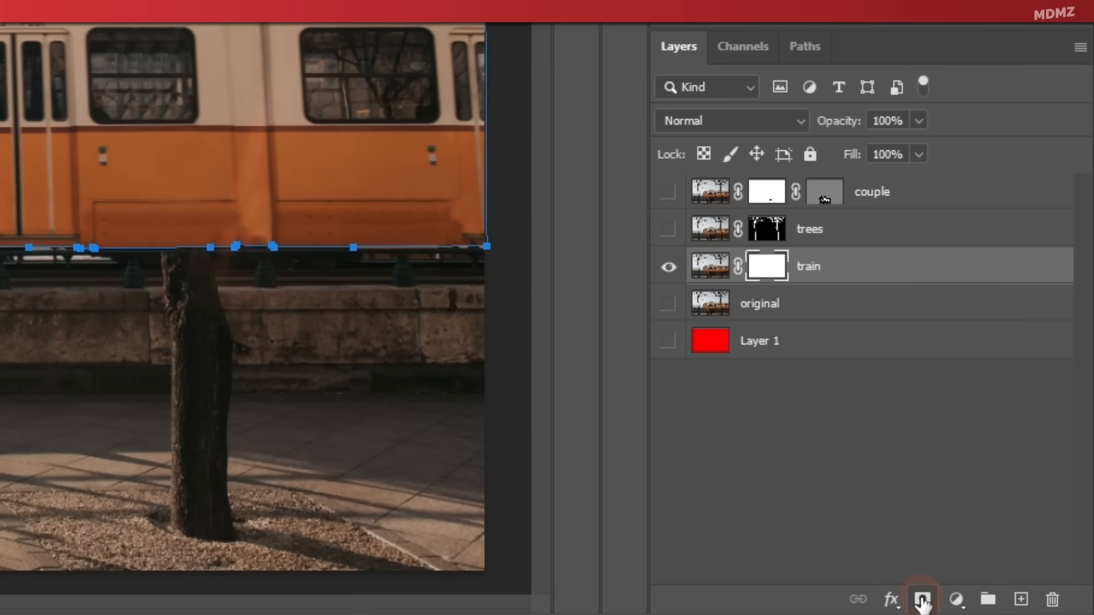
# Add a vector mask to the train layer from the closed path around the tram.
pyautogui.click(923, 599)
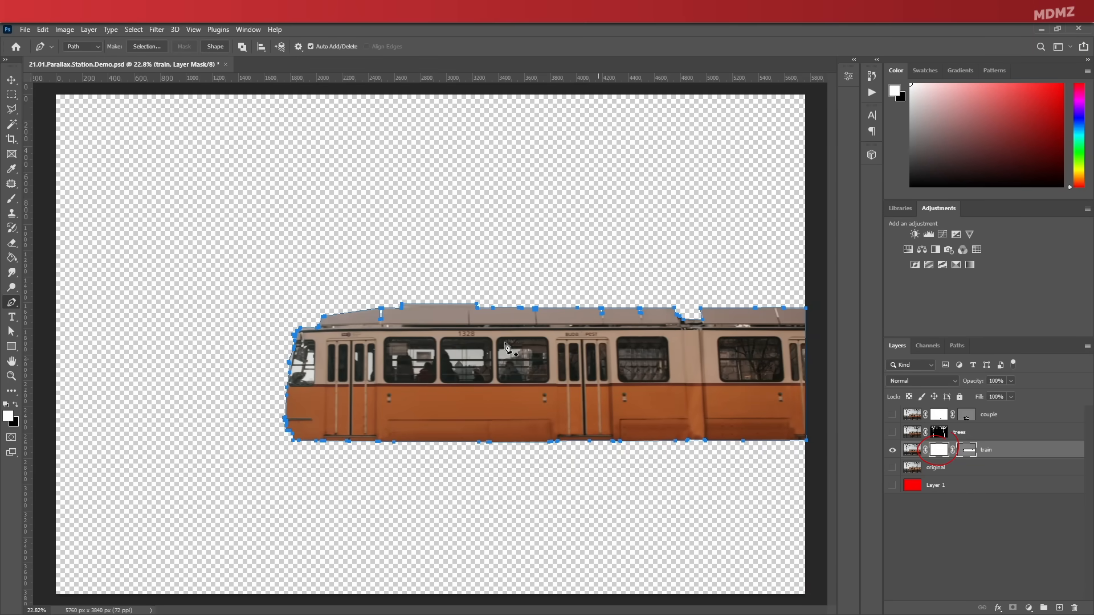
# Select all the bright panes of the tram's front cab window using the Magic Wand with Contiguous enabled.
pyautogui.scroll(5, 484, 357)
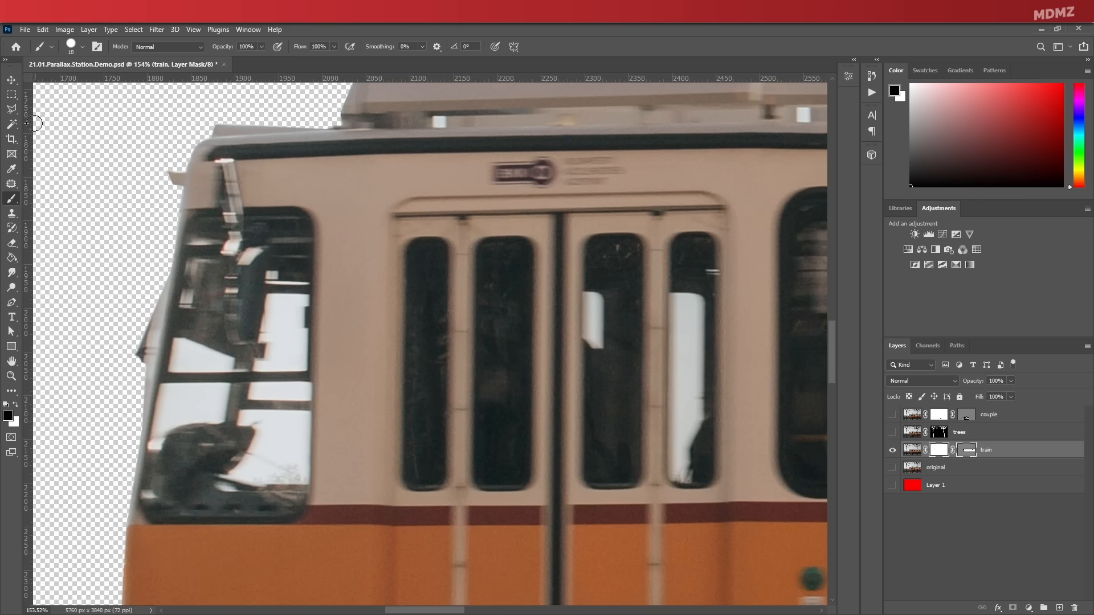
pyautogui.click(13, 128)
pyautogui.click(285, 317)
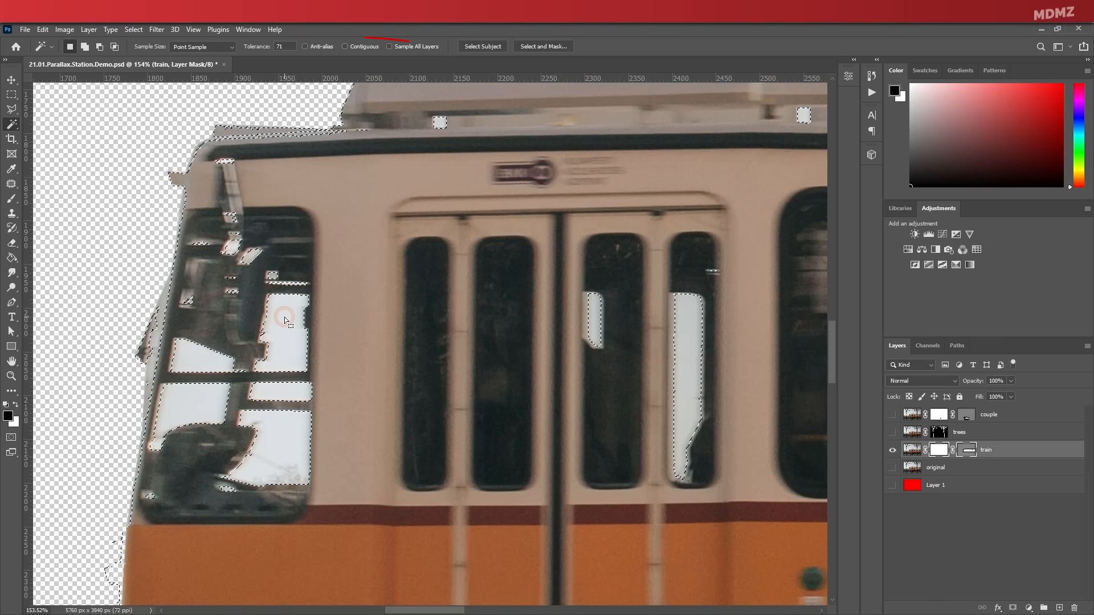
pyautogui.hotkey('ctrl', 'z')
pyautogui.click(356, 47)
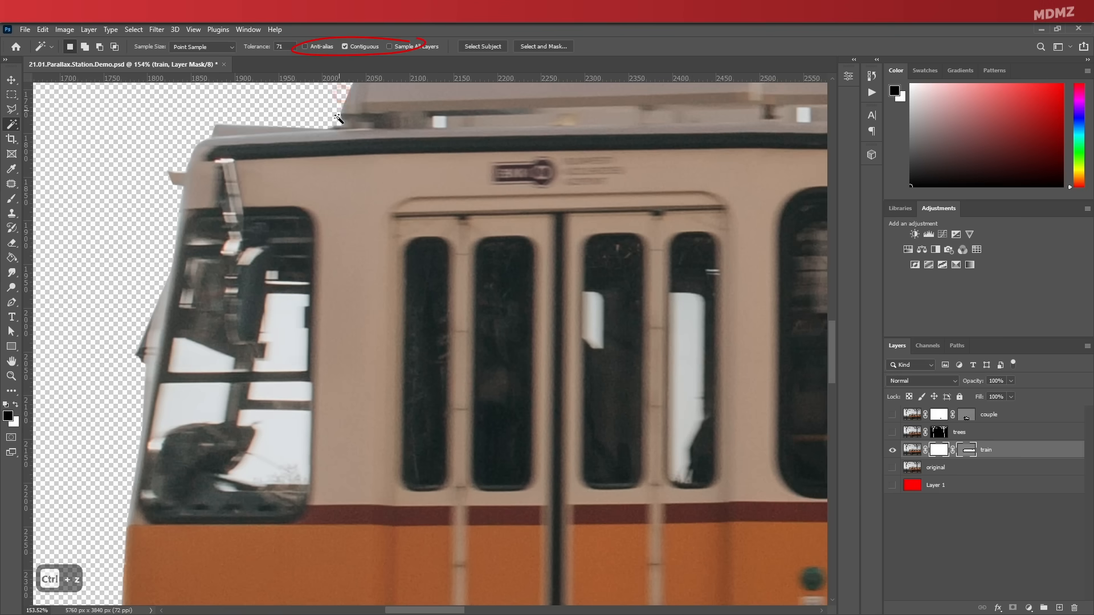
pyautogui.click(279, 317)
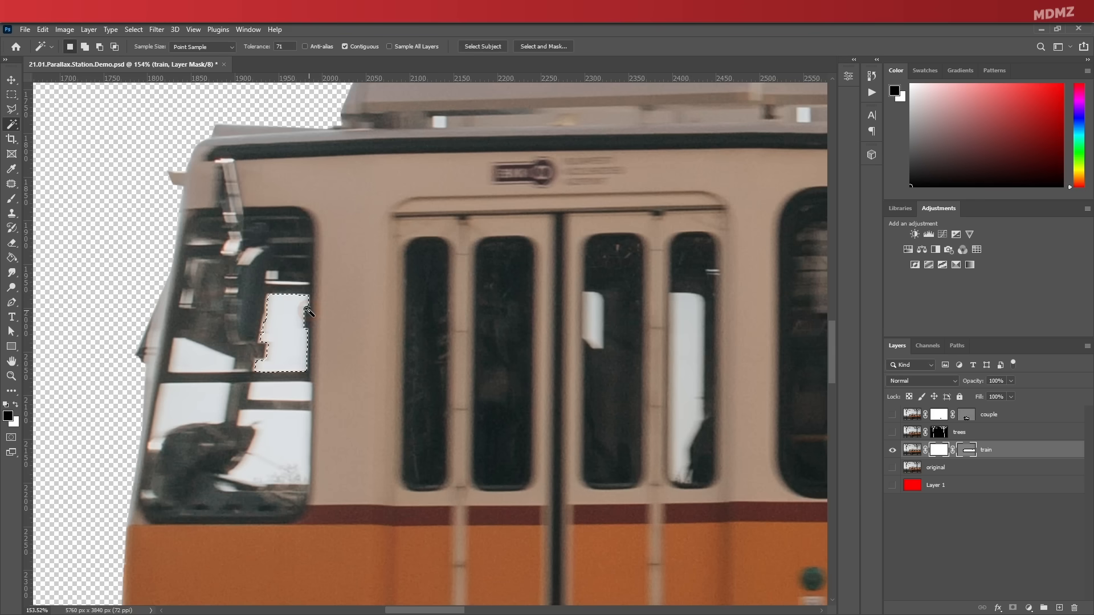
pyautogui.keyDown('shift'); pyautogui.click(207, 362); pyautogui.keyUp('shift')
pyautogui.keyDown('shift'); pyautogui.click(202, 395); pyautogui.keyUp('shift')
pyautogui.keyDown('shift'); pyautogui.click(286, 442); pyautogui.keyUp('shift')
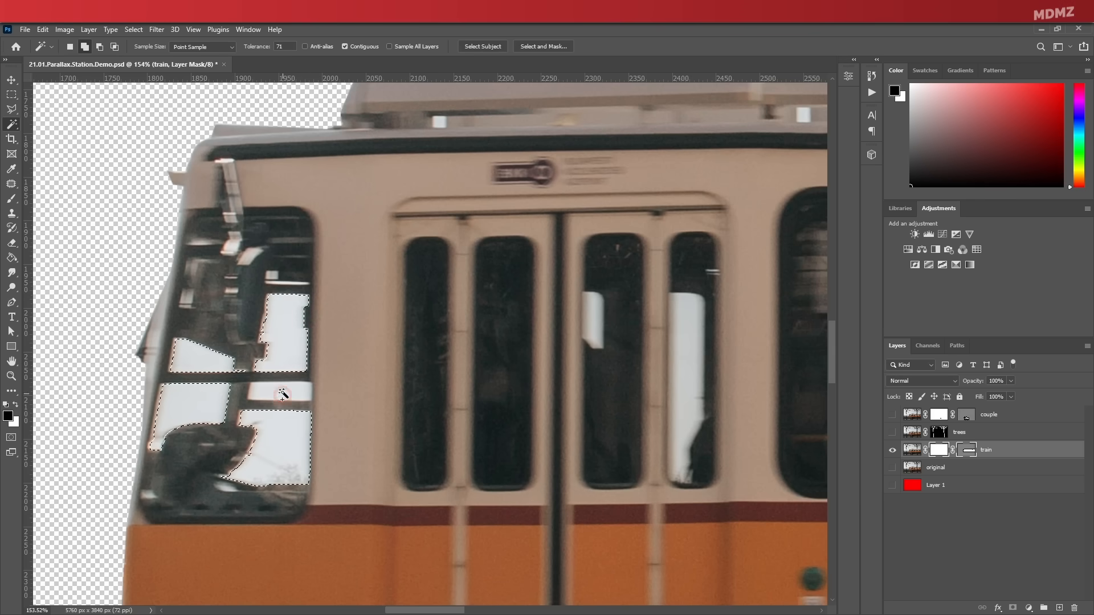
pyautogui.click(283, 394)
# Hide the sky inside the selected cab window panes by painting black on the train layer's mask.
pyautogui.press('b')
pyautogui.moveTo(279, 362)
pyautogui.mouseDown()
pyautogui.moveTo(281, 305)
pyautogui.moveTo(296, 429)
pyautogui.moveTo(285, 454)
pyautogui.moveTo(318, 472)
pyautogui.mouseUp()
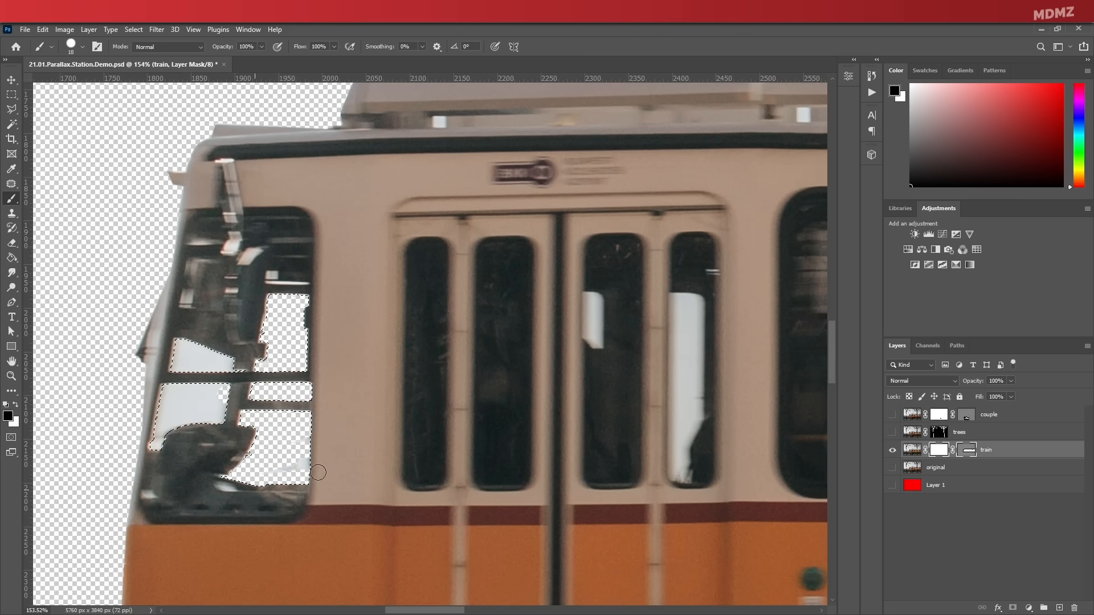
pyautogui.press('[')
pyautogui.press('[')
pyautogui.hotkey('ctrl', '0')
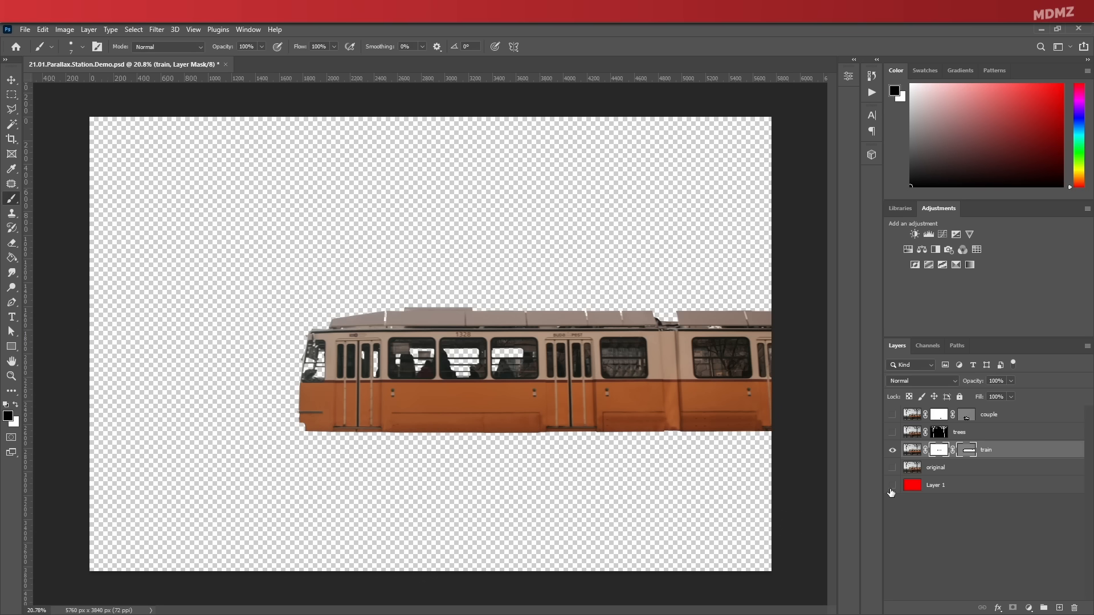
# Shift the tram left and place a duplicate of the train layer directly below it.
pyautogui.press('v')
pyautogui.moveTo(624, 404); pyautogui.dragTo(506, 405)
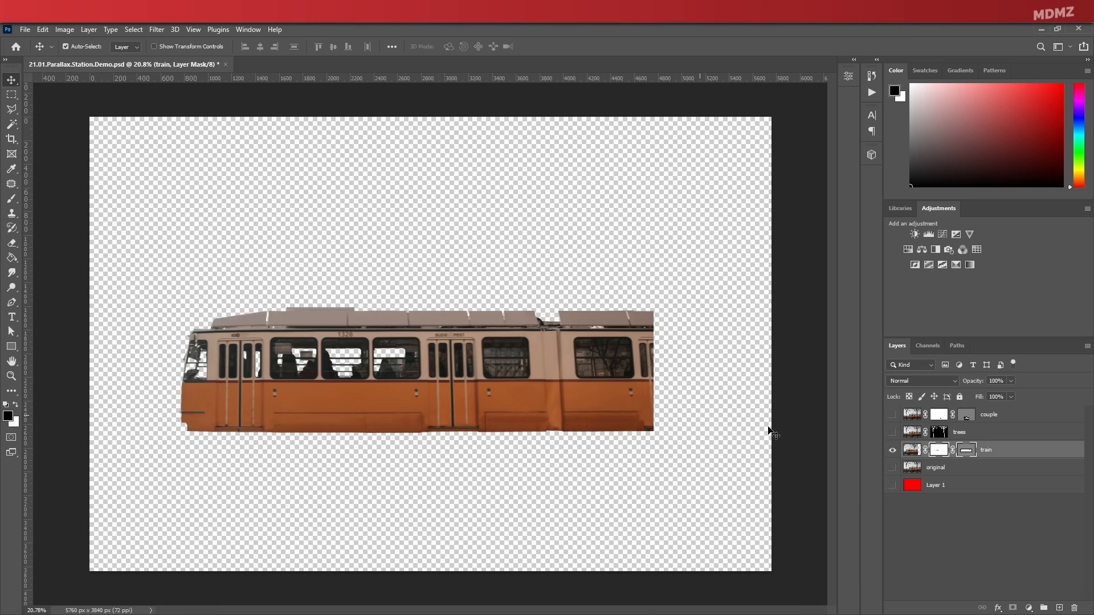
pyautogui.hotkey('ctrl', '2')
pyautogui.hotkey('ctrl', 'j')
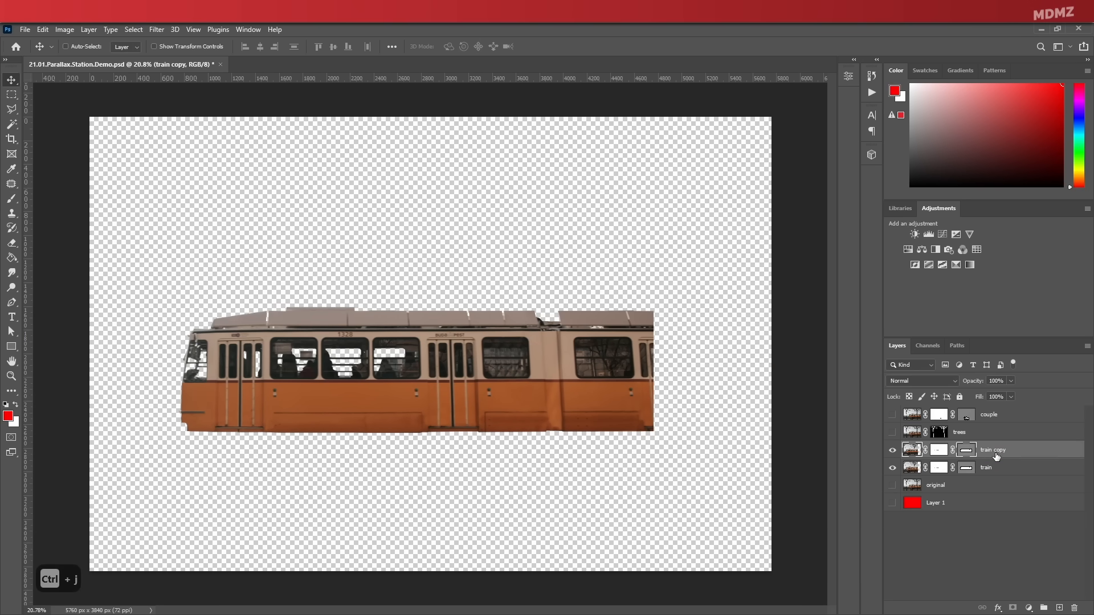
pyautogui.moveTo(601, 393); pyautogui.dragTo(604, 526)
# Hide the front cab and first doors of the train copy by painting black inside a rectangular selection on its layer mask.
pyautogui.click(938, 451)
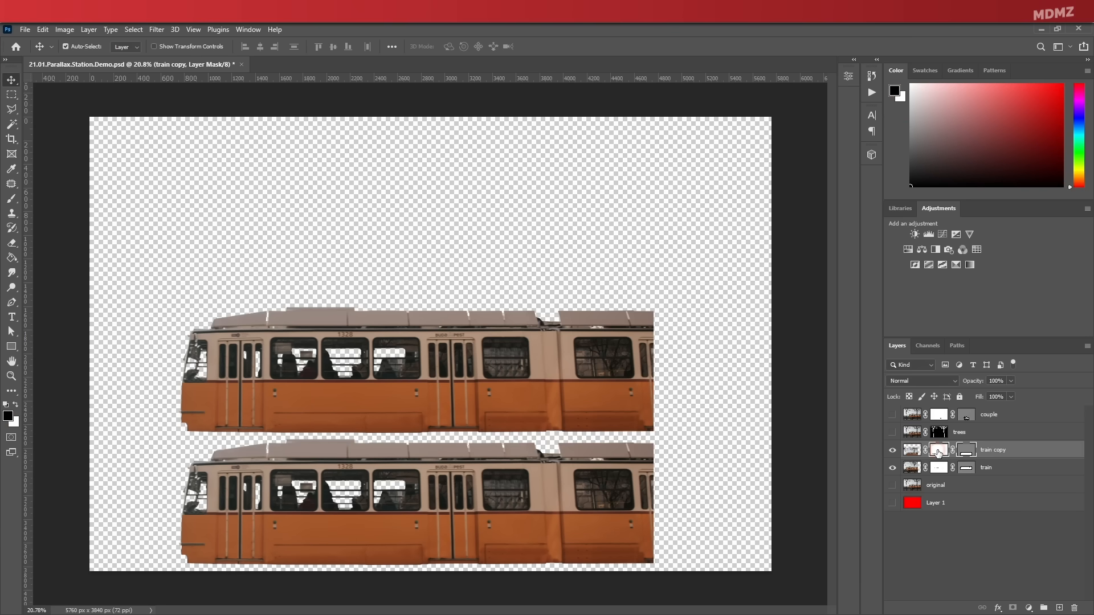
pyautogui.click(11, 94)
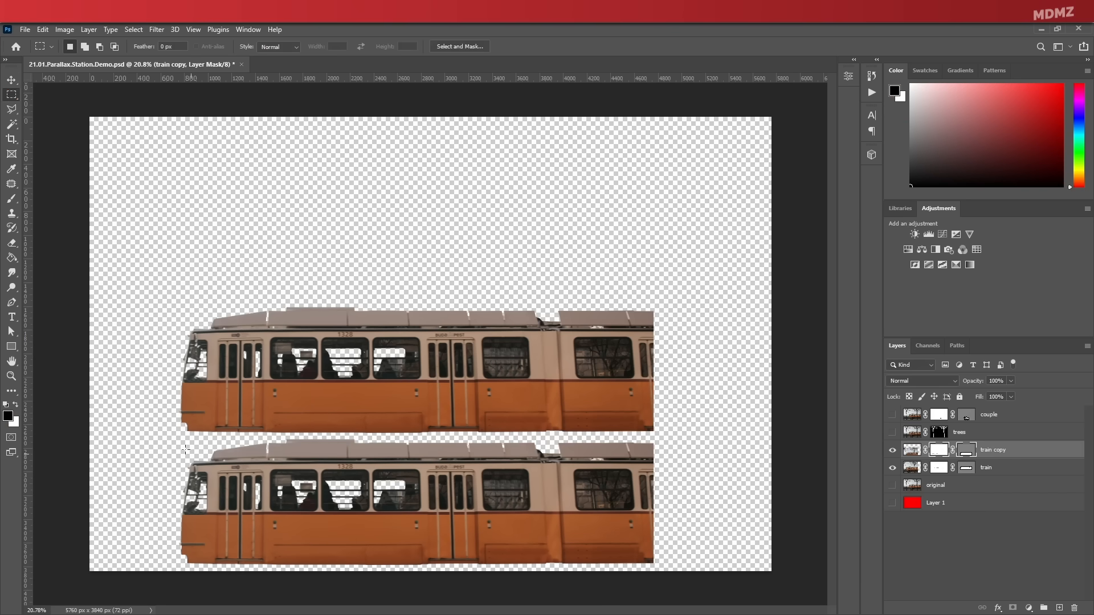
pyautogui.moveTo(162, 423); pyautogui.dragTo(266, 582)
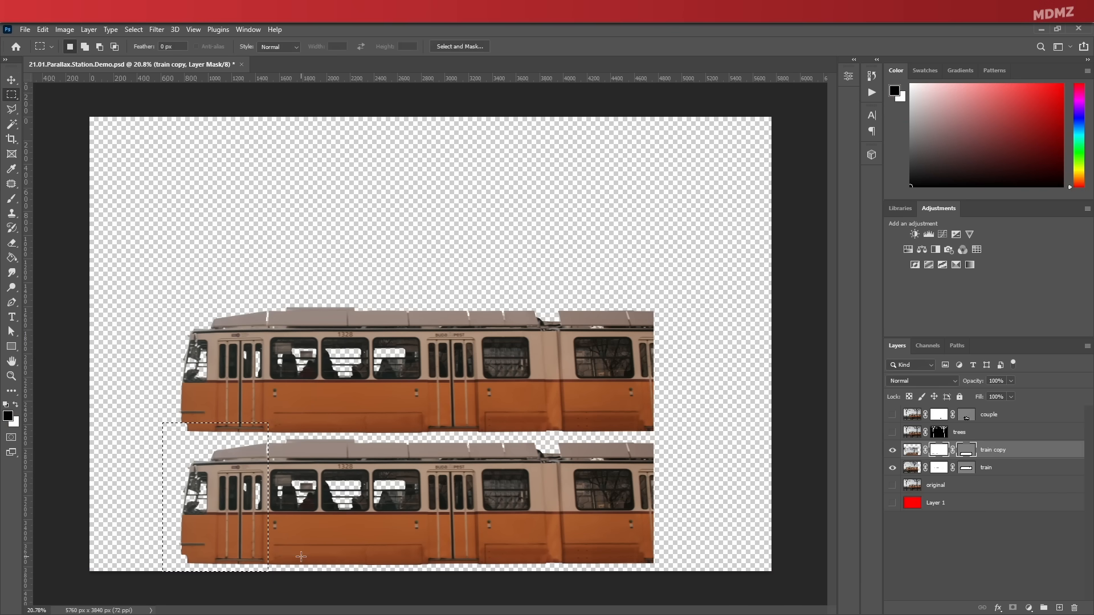
pyautogui.click(12, 198)
pyautogui.moveTo(226, 490)
pyautogui.mouseDown()
pyautogui.moveTo(179, 493)
pyautogui.moveTo(217, 462)
pyautogui.moveTo(238, 505)
pyautogui.moveTo(243, 482)
pyautogui.moveTo(262, 491)
pyautogui.moveTo(252, 543)
pyautogui.moveTo(203, 565)
pyautogui.moveTo(228, 541)
pyautogui.moveTo(229, 466)
pyautogui.mouseUp()
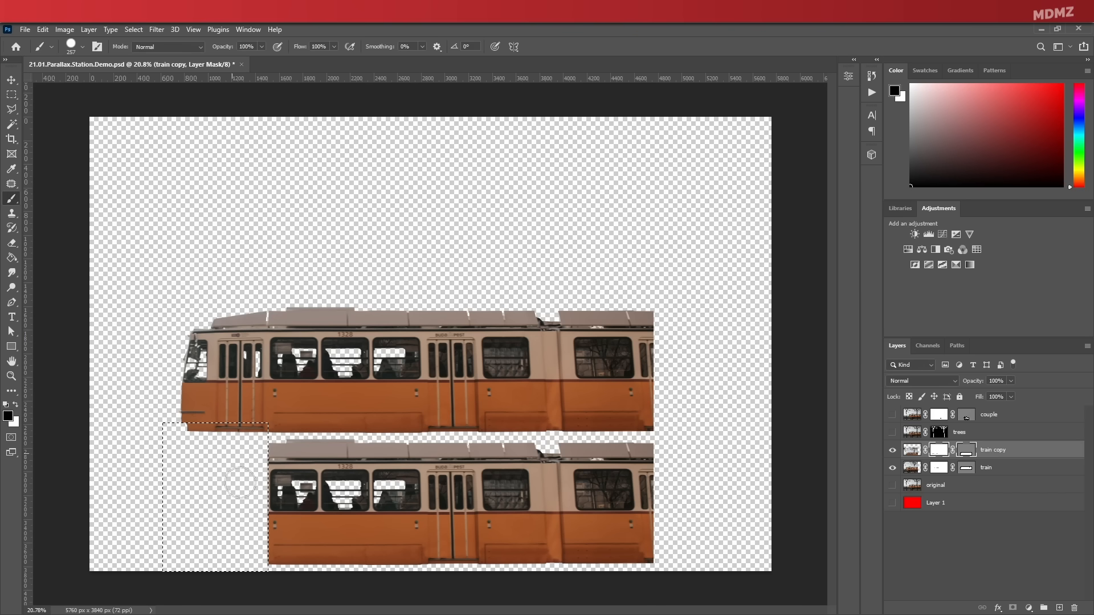
pyautogui.click(11, 80)
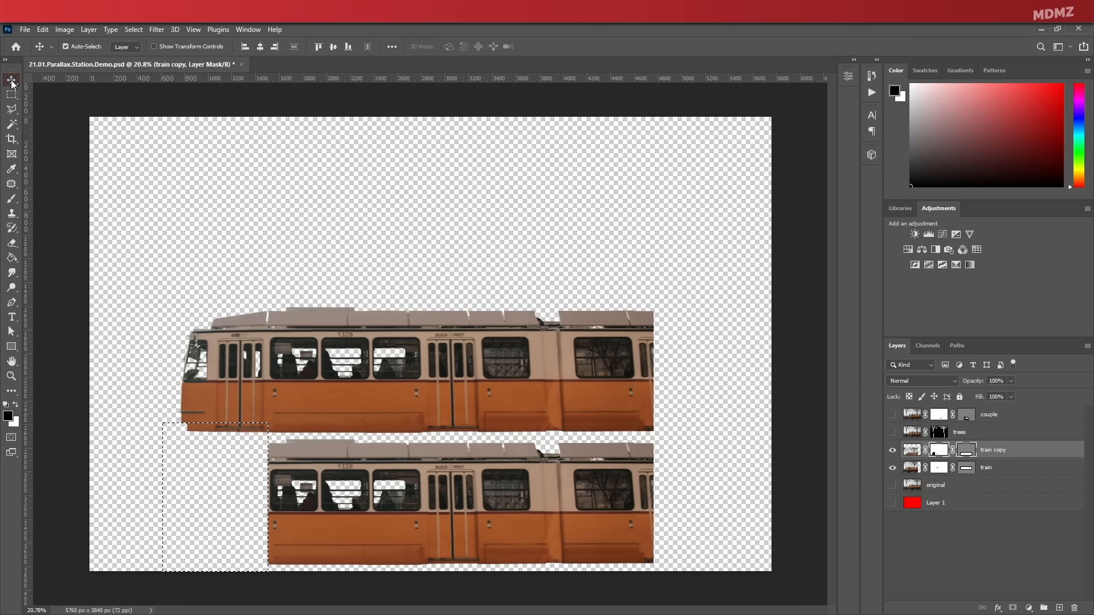
pyautogui.hotkey('ctrl', 'd')
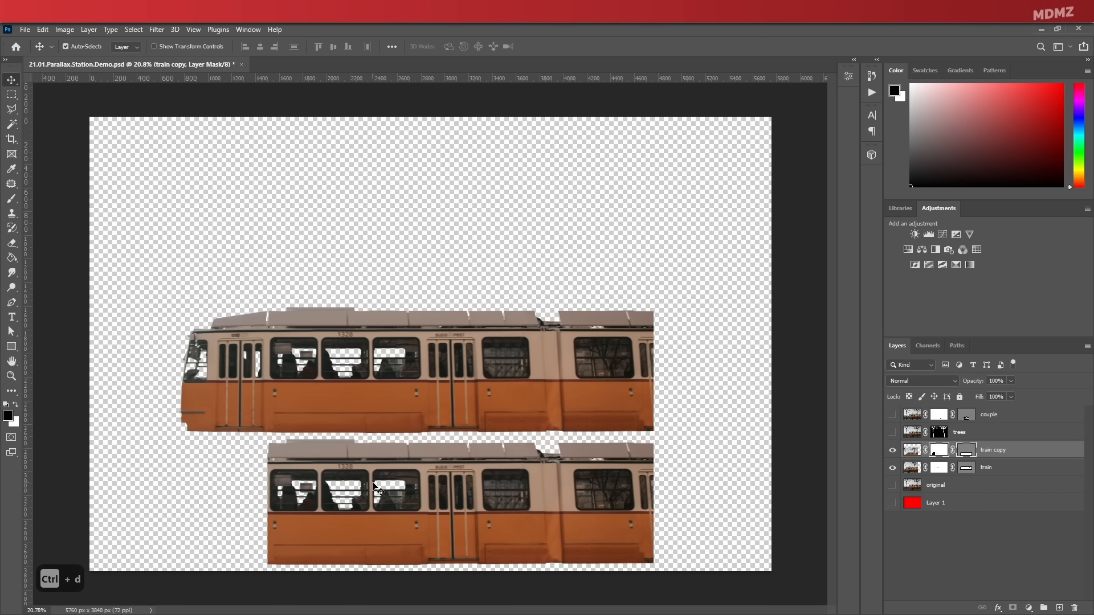
# Attach the trimmed train copy behind the front car and lengthen the tram with further duplicated cars.
pyautogui.moveTo(317, 489); pyautogui.dragTo(613, 357)
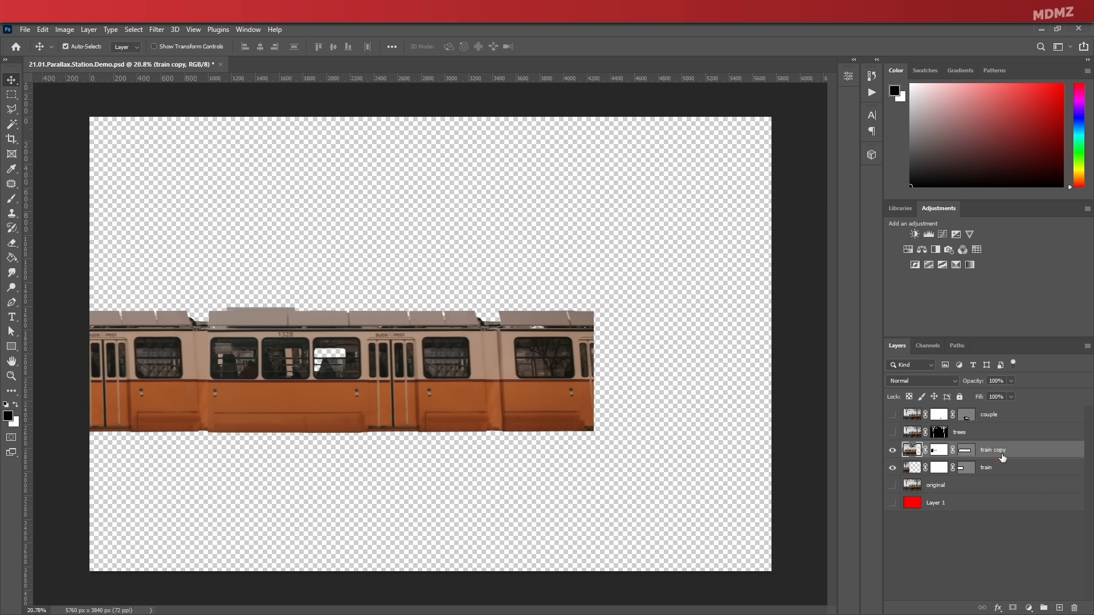
pyautogui.moveTo(346, 385); pyautogui.dragTo(836, 399)
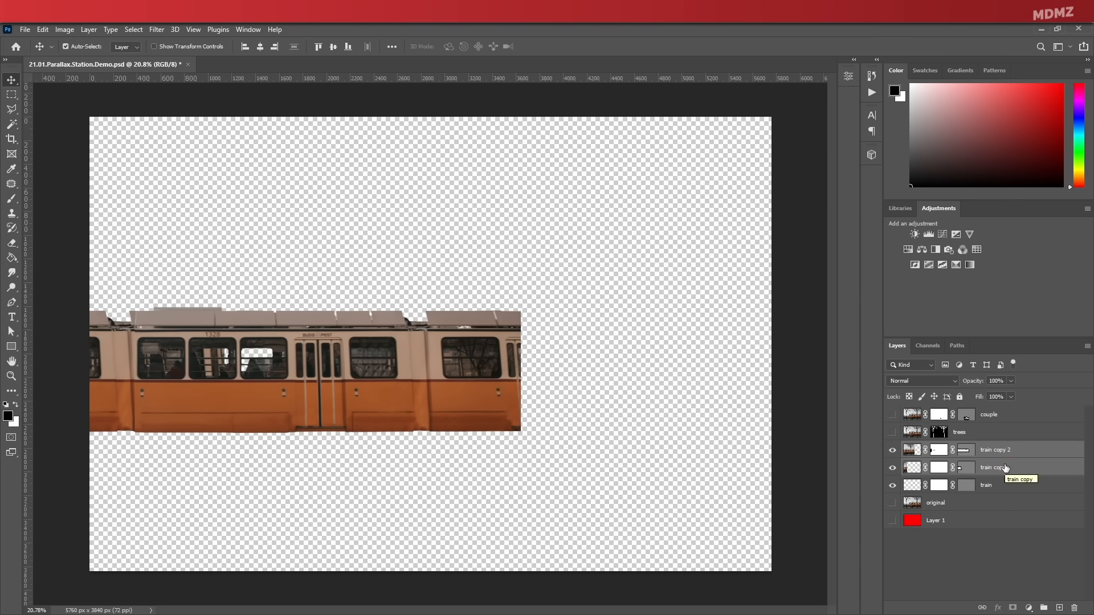
pyautogui.moveTo(399, 387); pyautogui.dragTo(194, 409)
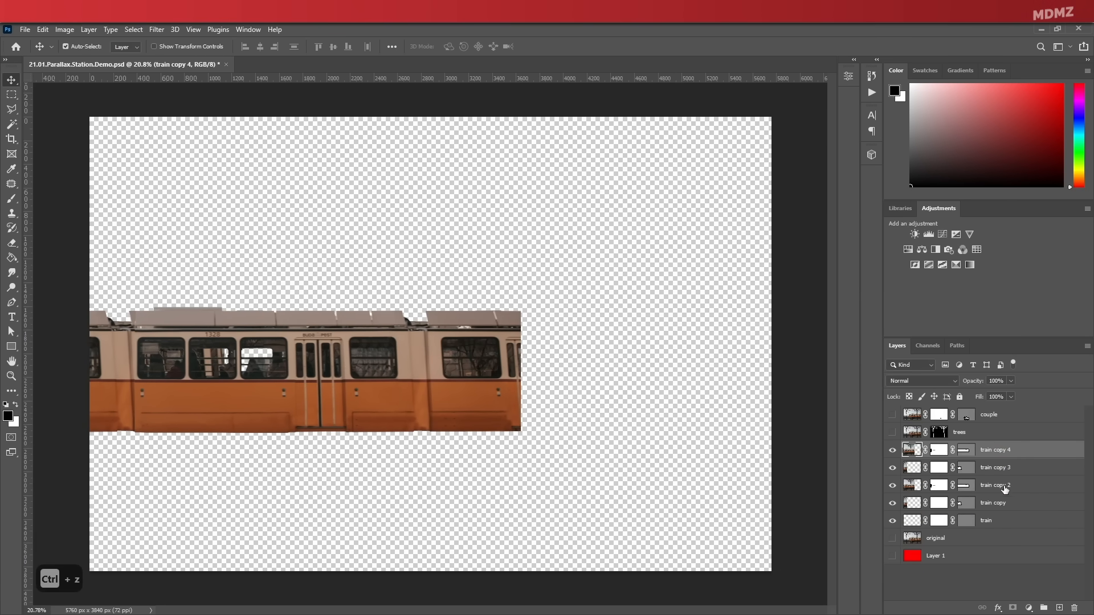
# Duplicate the train copy 2, train copy 3 and train copy 4 layers together.
pyautogui.keyDown('shift'); pyautogui.click(994, 467); pyautogui.keyUp('shift')
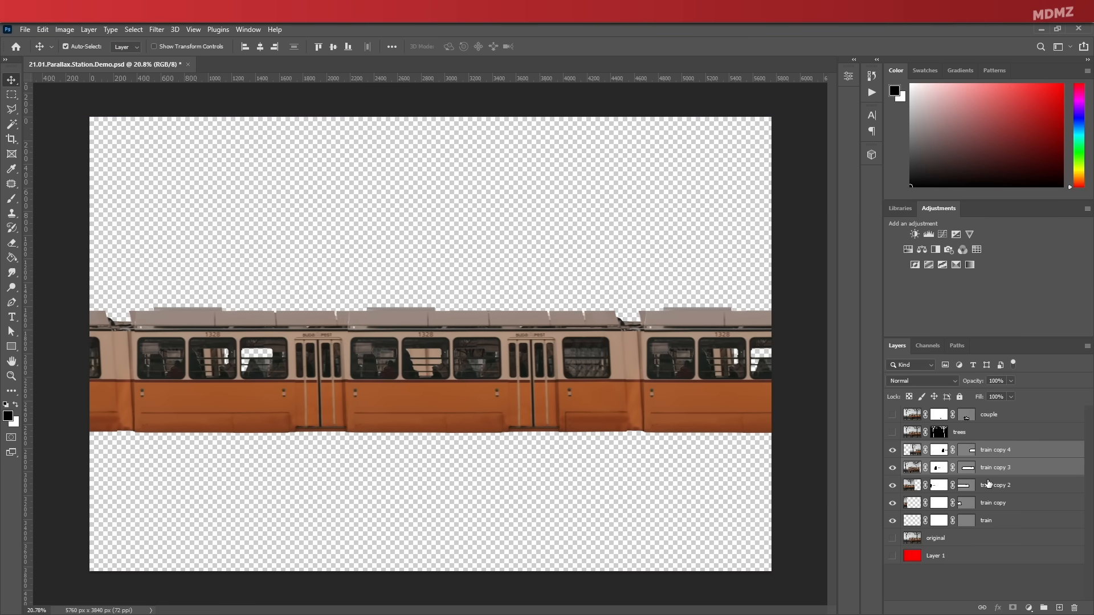
pyautogui.click(993, 450)
pyautogui.keyDown('shift'); pyautogui.click(994, 486); pyautogui.keyUp('shift')
pyautogui.hotkey('ctrl', 'j')
# Shift all train layers left and line up the newly duplicated cars at the tram's rear.
pyautogui.scroll(-1, 1037, 516)
pyautogui.keyDown('shift'); pyautogui.click(1014, 556); pyautogui.keyUp('shift')
pyautogui.click(997, 433)
pyautogui.keyDown('shift'); pyautogui.click(994, 556); pyautogui.keyUp('shift')
pyautogui.moveTo(605, 371); pyautogui.dragTo(116, 370)
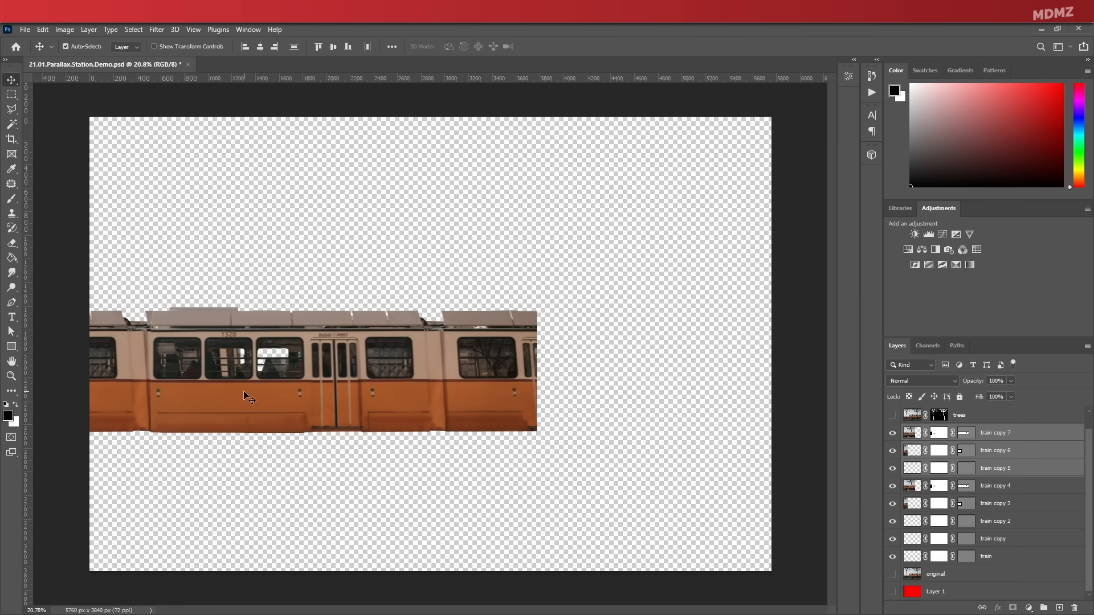
pyautogui.moveTo(246, 397); pyautogui.dragTo(635, 393)
# Group all layers from train through train copy 7 and name the group Train.
pyautogui.click(1006, 433)
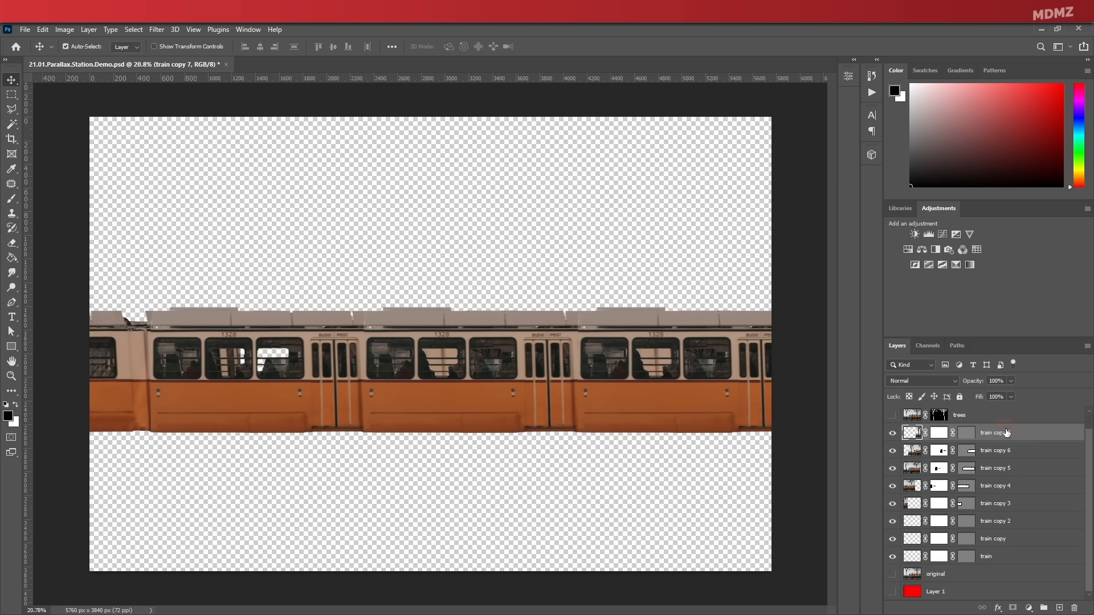
pyautogui.keyDown('shift'); pyautogui.click(991, 557); pyautogui.keyUp('shift')
pyautogui.click(1004, 440)
pyautogui.keyDown('shift'); pyautogui.click(995, 561); pyautogui.keyUp('shift')
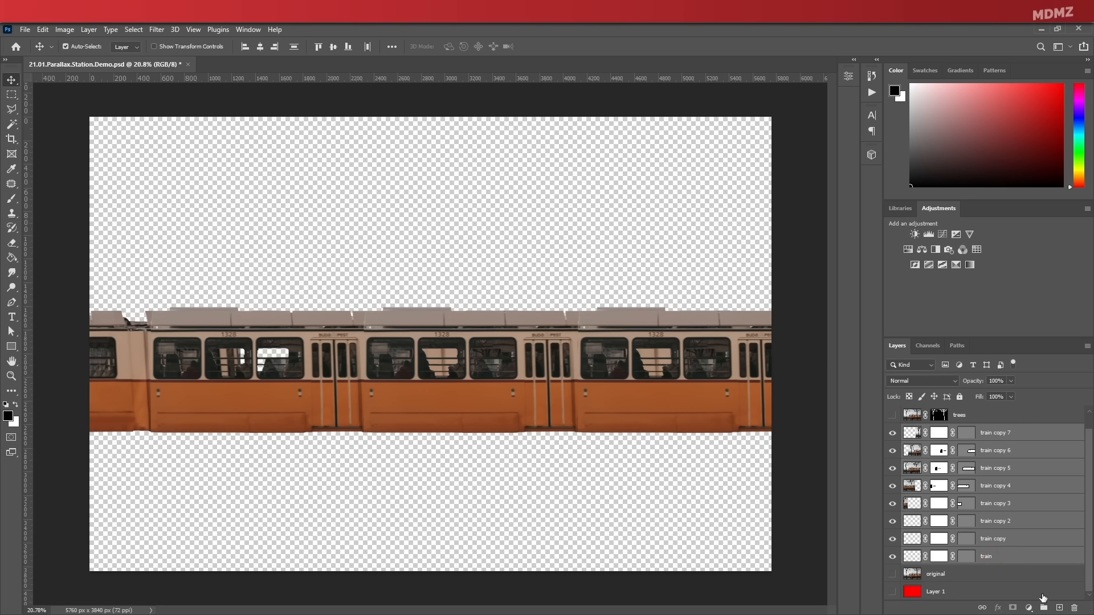
pyautogui.click(1045, 609)
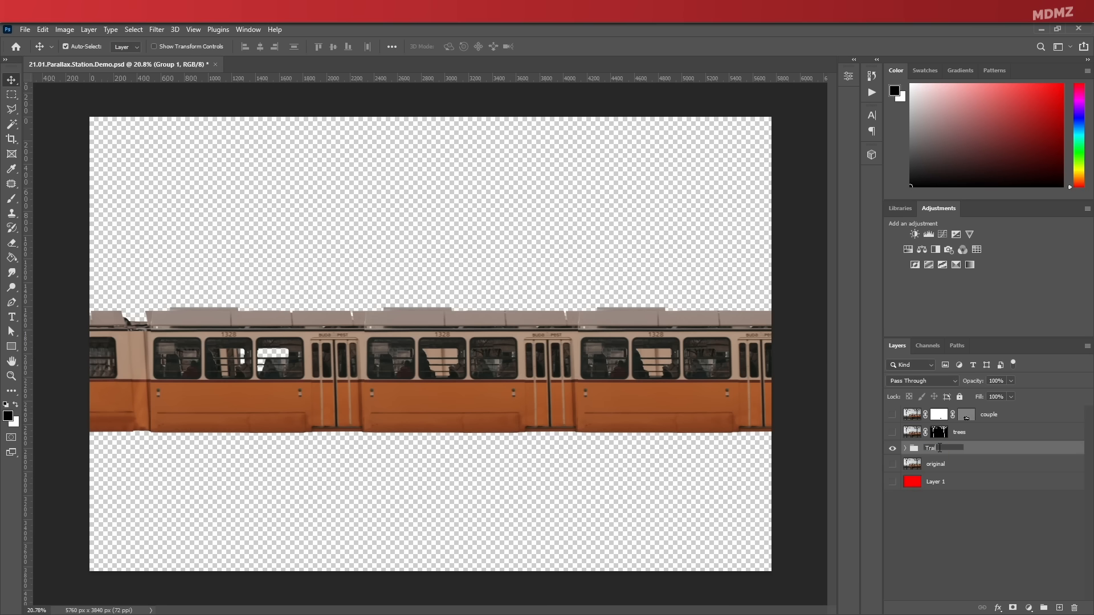
pyautogui.press('Return')
# Scale the Train group to 45.11% with Free Transform and move it right so the tram's front shows on the canvas.
pyautogui.hotkey('ctrl', 't')
pyautogui.scroll(-5, 627, 382)
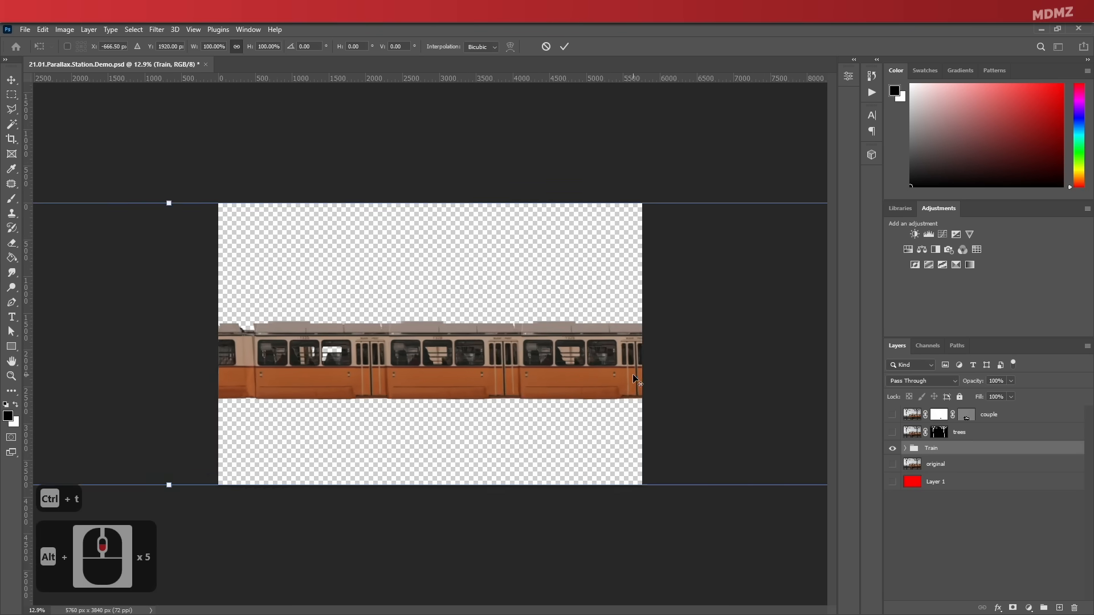
pyautogui.scroll(-7, 634, 377)
pyautogui.moveTo(695, 273); pyautogui.dragTo(265, 371)
pyautogui.moveTo(120, 397); pyautogui.dragTo(413, 354)
pyautogui.scroll(6, 404, 354)
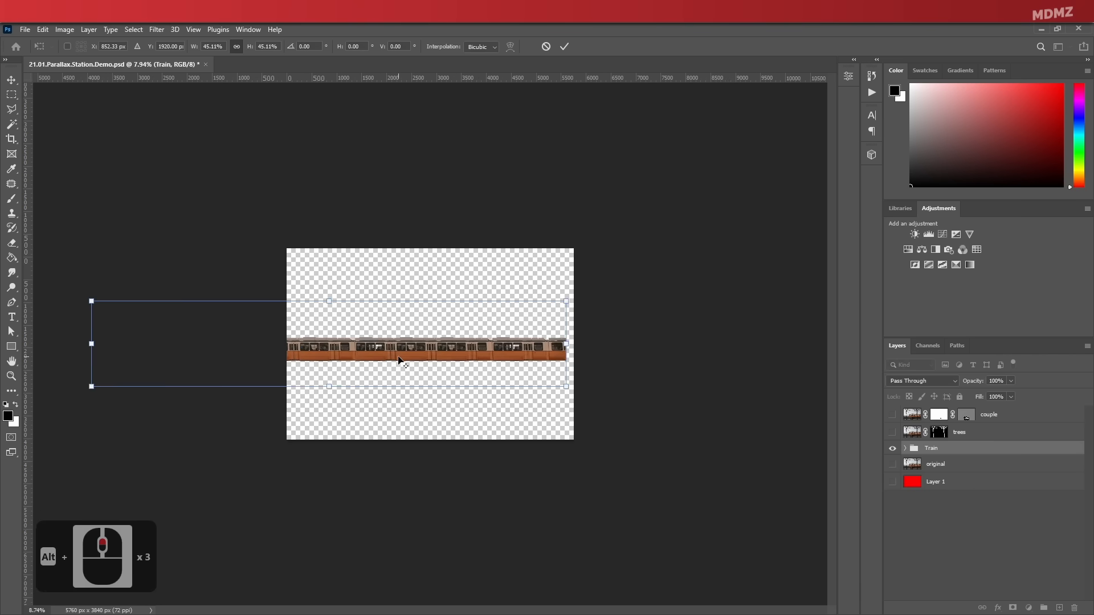
pyautogui.moveTo(333, 350); pyautogui.dragTo(615, 353)
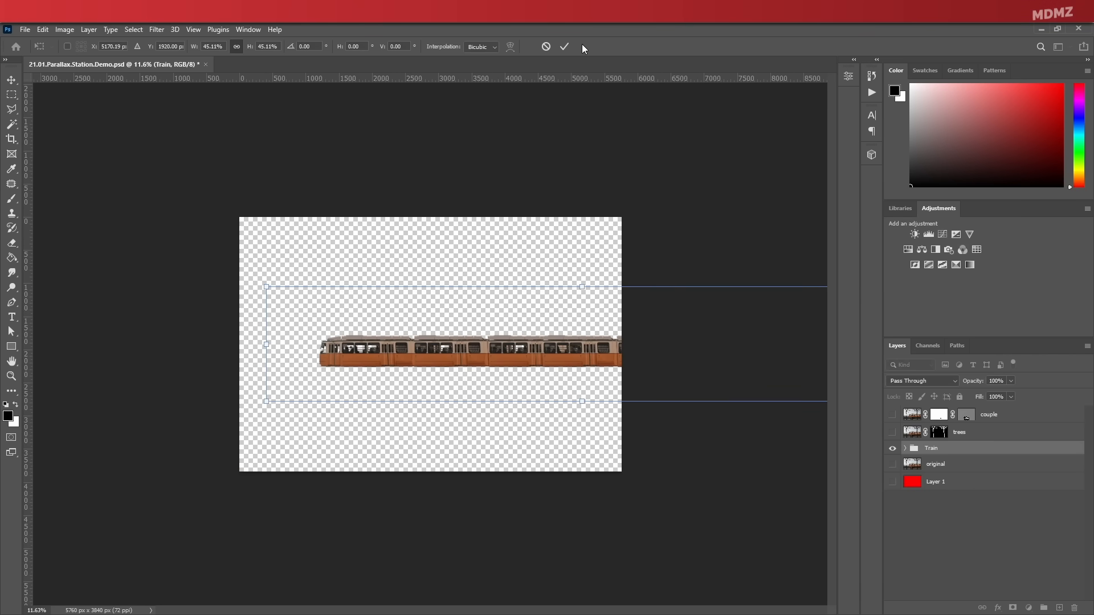
pyautogui.click(565, 46)
# Rename the train layer inside the Train group as front.
pyautogui.click(903, 449)
pyautogui.scroll(-2, 906, 453)
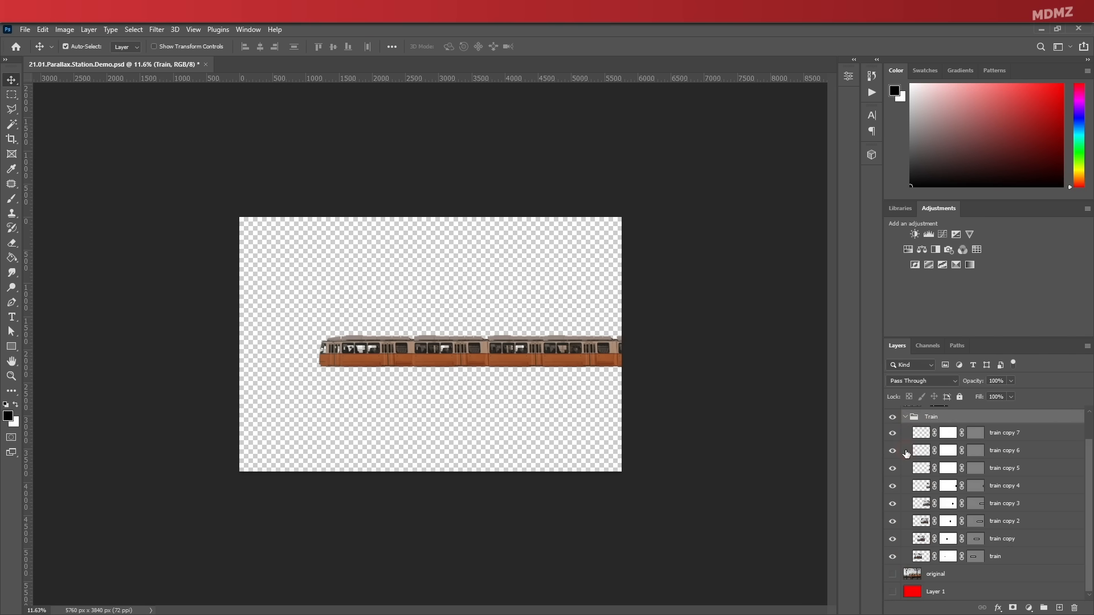
pyautogui.doubleClick(1004, 558)
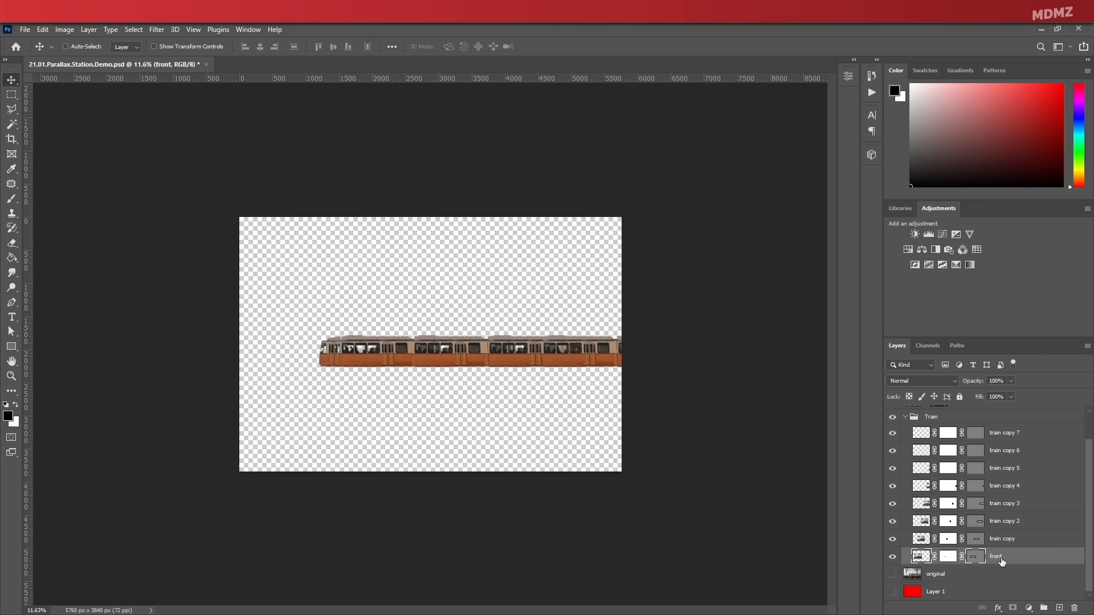
# Duplicate the front layer, name the duplicate back, and move it below the tram.
pyautogui.hotkey('ctrl', 'j')
pyautogui.doubleClick(1001, 561)
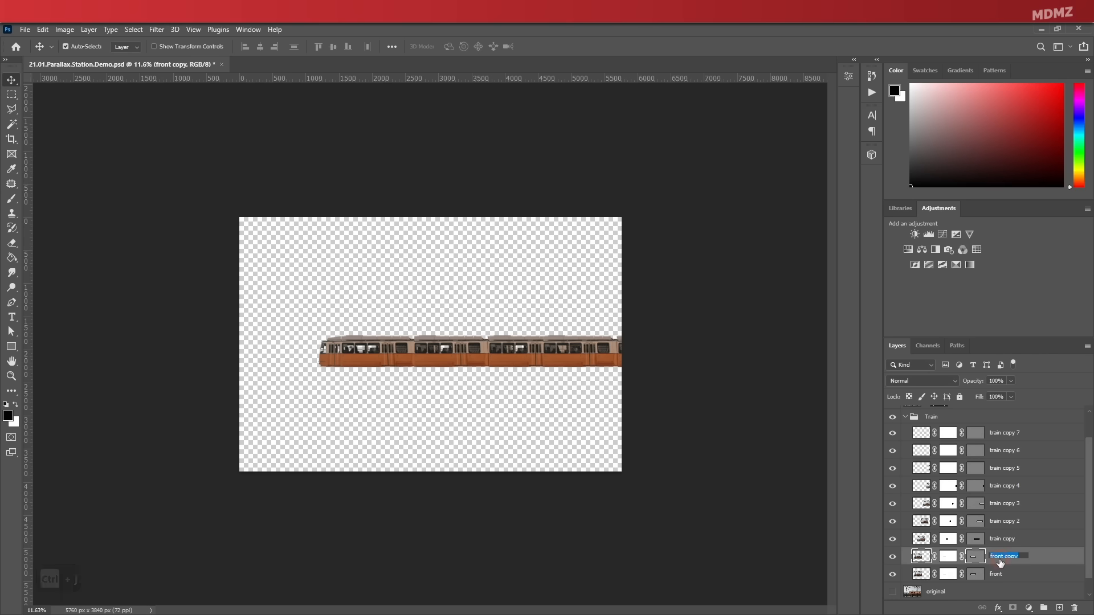
pyautogui.press('Return')
pyautogui.moveTo(320, 345); pyautogui.dragTo(353, 420)
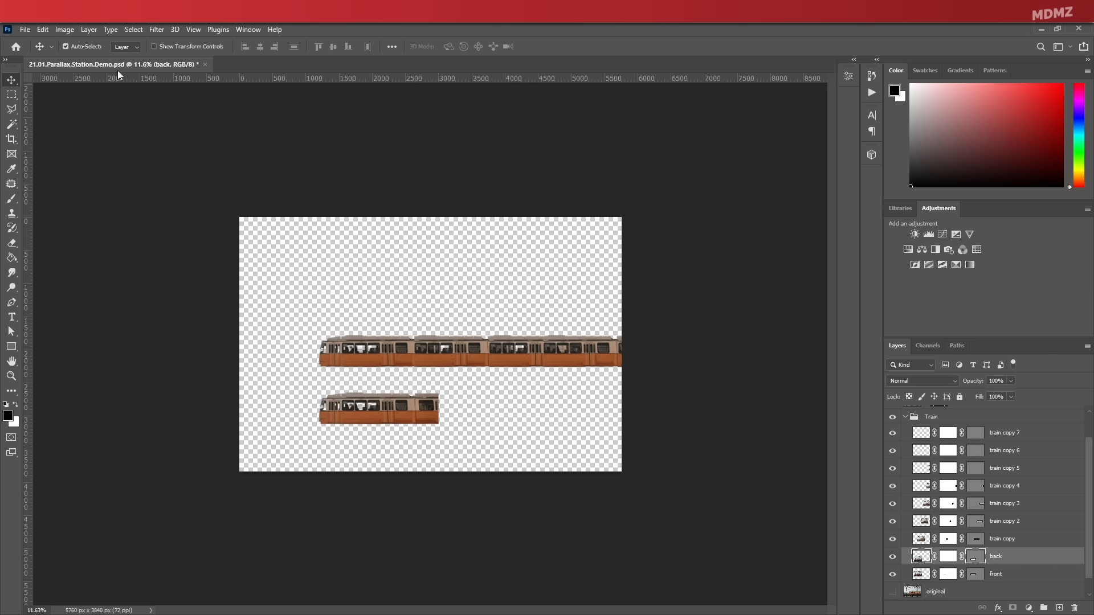
# Flip the back car horizontally and move it right beneath the tram.
pyautogui.click(66, 29)
pyautogui.moveTo(51, 32)
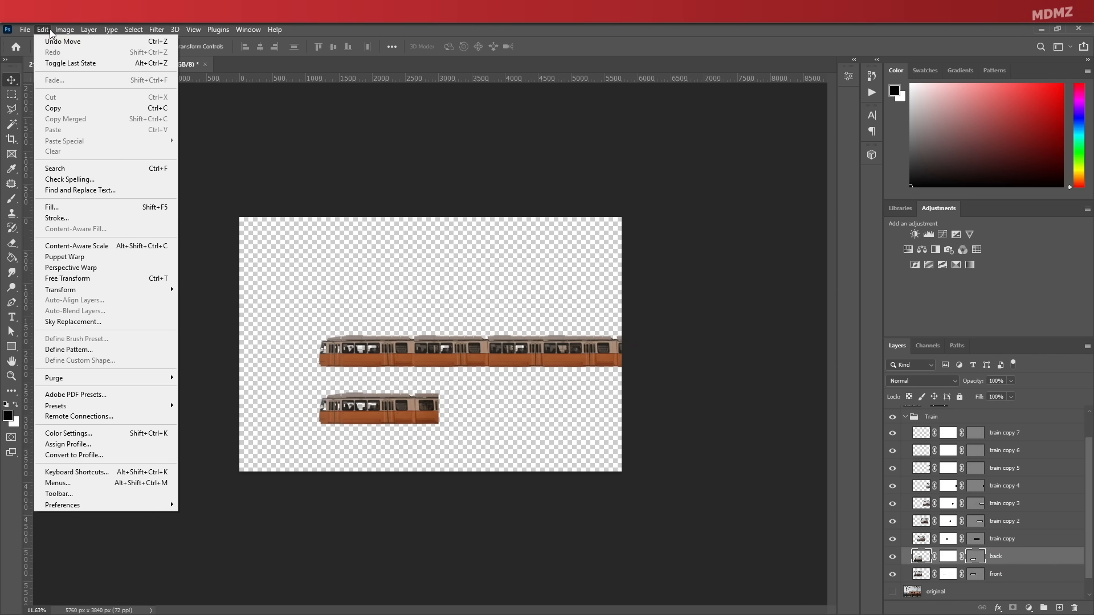
pyautogui.moveTo(92, 289)
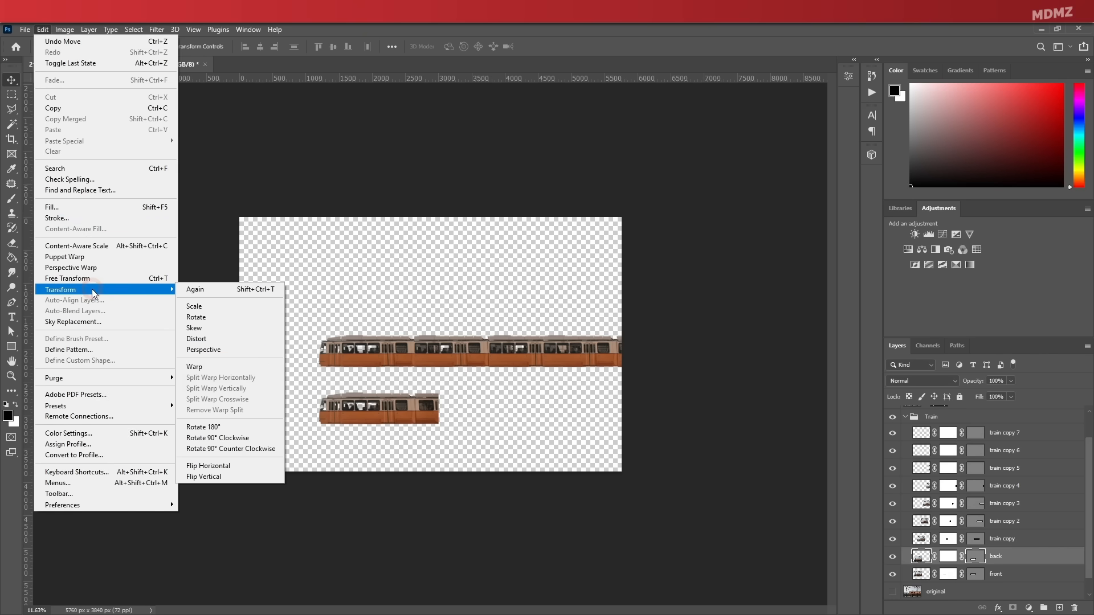
pyautogui.click(231, 465)
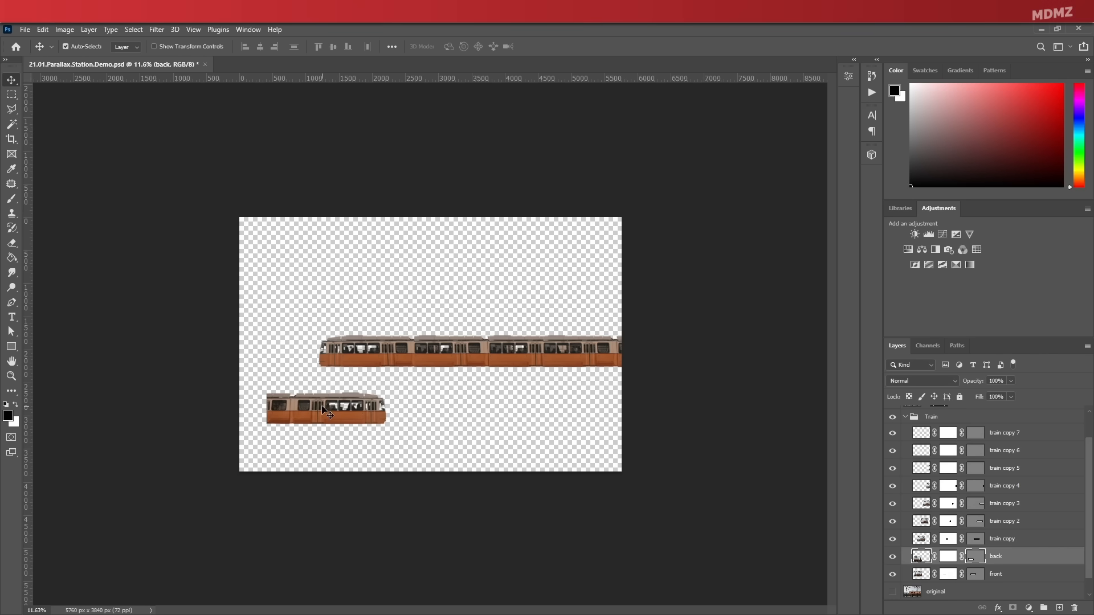
pyautogui.moveTo(317, 420); pyautogui.dragTo(522, 418)
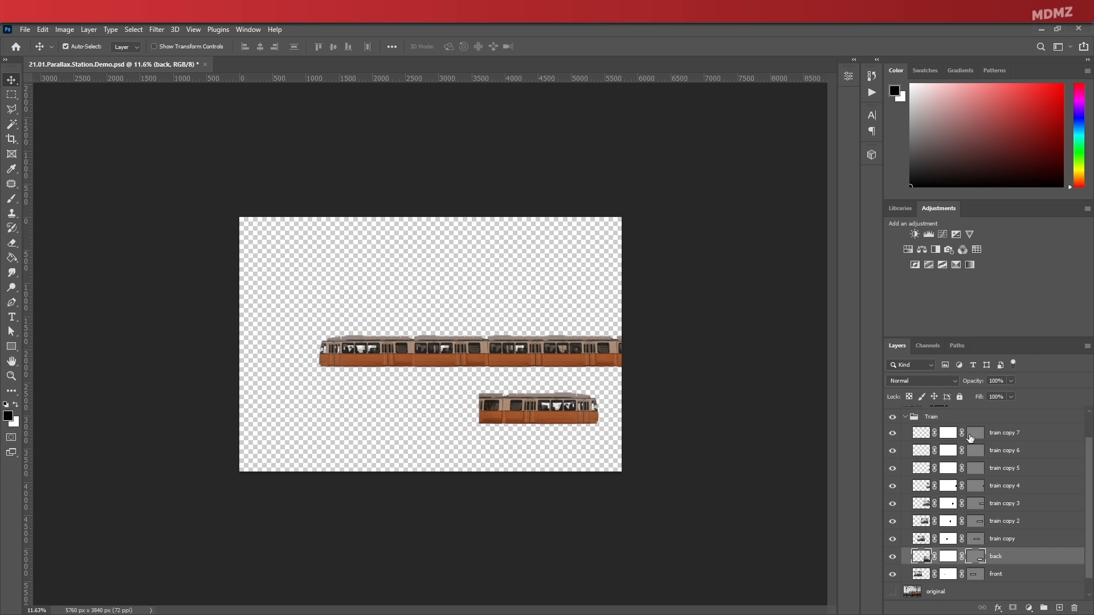
# Bring the flipped back car up in line with the tram's rear end.
pyautogui.moveTo(246, 422); pyautogui.dragTo(650, 366)
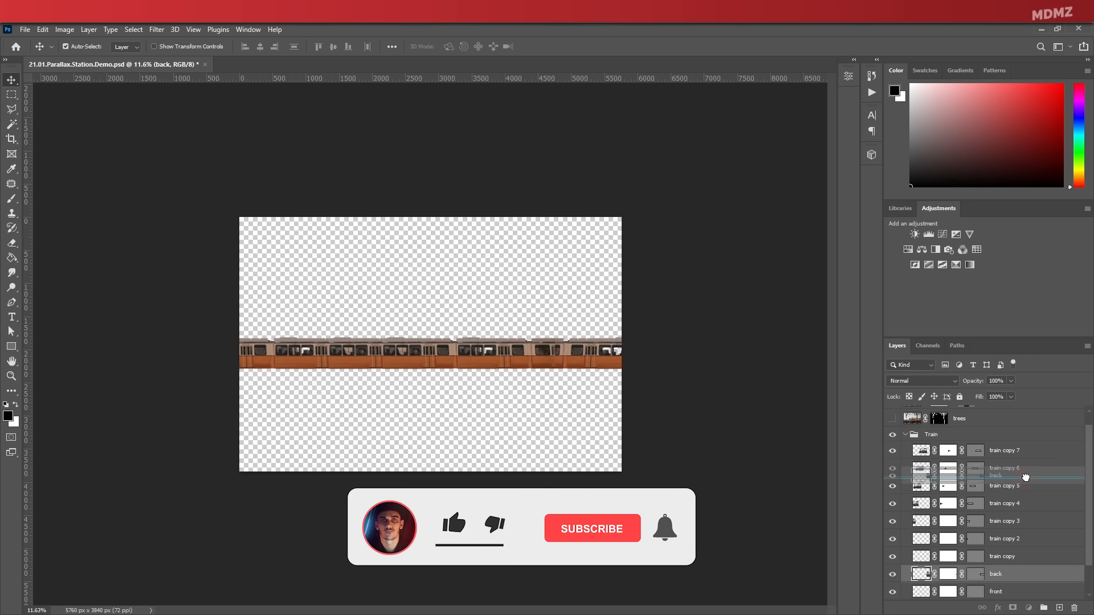
pyautogui.moveTo(1020, 451); pyautogui.dragTo(1028, 450)
pyautogui.scroll(3, 428, 344)
pyautogui.moveTo(626, 378); pyautogui.dragTo(710, 377)
pyautogui.scroll(2, 618, 365)
# Hide the surplus car section at the tram's rear by painting black inside a rectangular selection on the layer mask.
pyautogui.click(948, 451)
pyautogui.click(12, 95)
pyautogui.moveTo(587, 306)
pyautogui.mouseDown()
pyautogui.moveTo(701, 413)
pyautogui.moveTo(731, 422)
pyautogui.mouseUp()
pyautogui.click(13, 201)
pyautogui.moveTo(626, 355); pyautogui.dragTo(693, 361)
pyautogui.hotkey('ctrl', 'd')
# Move the back car snugly against the tram's rear end and collapse the Train group.
pyautogui.click(11, 80)
pyautogui.moveTo(781, 373); pyautogui.dragTo(703, 372)
pyautogui.click(11, 199)
pyautogui.click(11, 81)
pyautogui.scroll(-3, 269, 225)
pyautogui.click(905, 434)
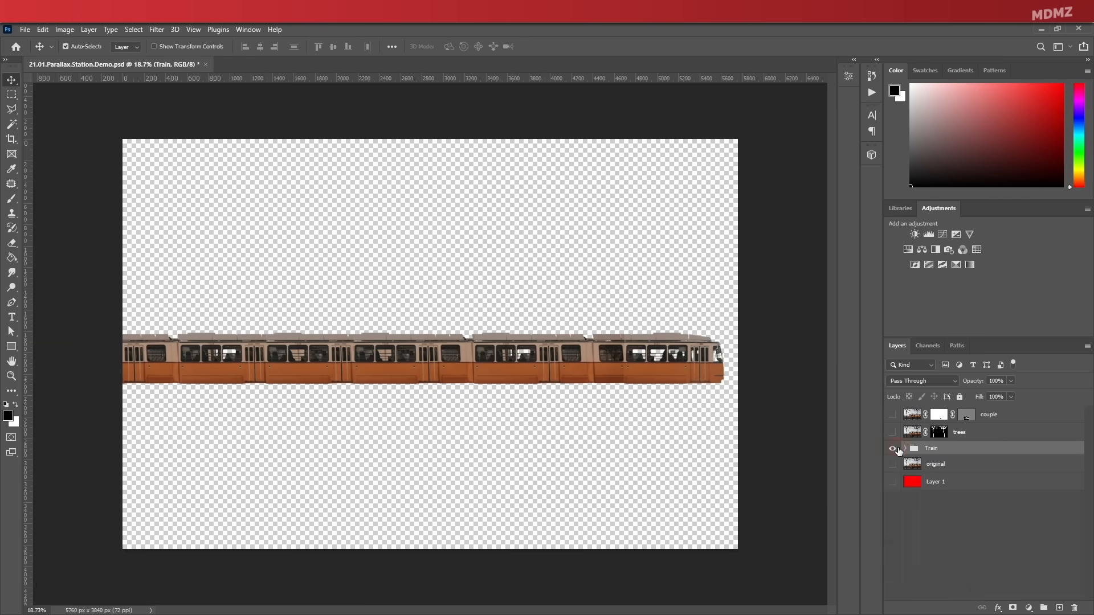
# Scale the Train group up to 160.69% and shift it so the tram's front sits near the canvas centre.
pyautogui.moveTo(544, 365); pyautogui.dragTo(550, 365)
pyautogui.click(946, 449)
pyautogui.hotkey('ctrl', 't')
pyautogui.moveTo(341, 366); pyautogui.dragTo(883, 399)
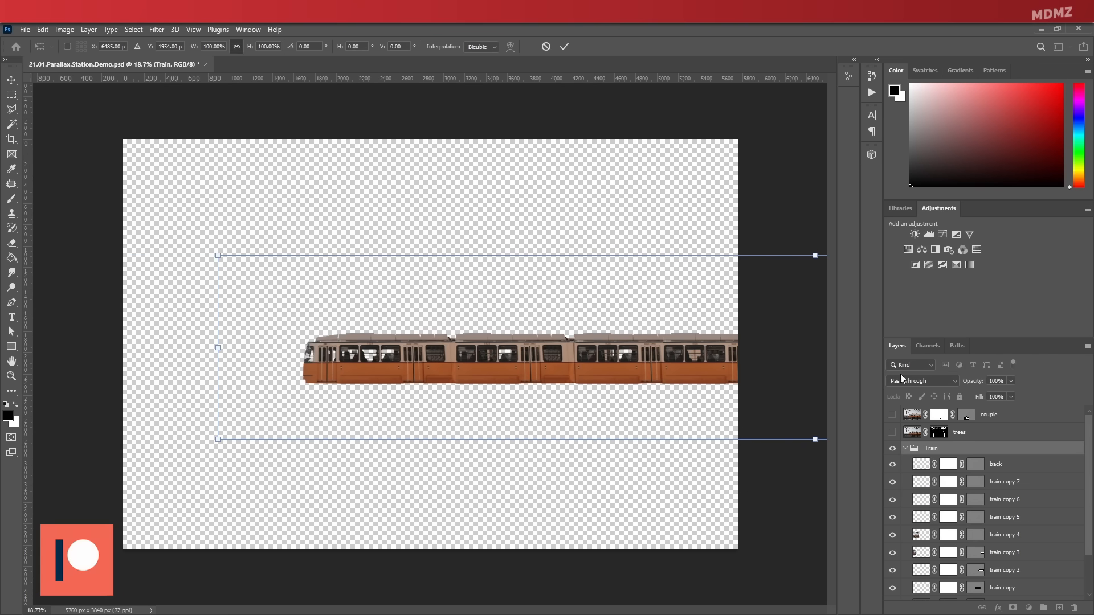
pyautogui.moveTo(217, 256); pyautogui.dragTo(6, 219)
pyautogui.scroll(-3, 232, 298)
pyautogui.moveTo(232, 298); pyautogui.dragTo(496, 298)
pyautogui.moveTo(374, 255); pyautogui.dragTo(170, 222)
pyautogui.moveTo(217, 319); pyautogui.dragTo(477, 319)
pyautogui.moveTo(431, 412); pyautogui.dragTo(289, 434)
pyautogui.click(564, 47)
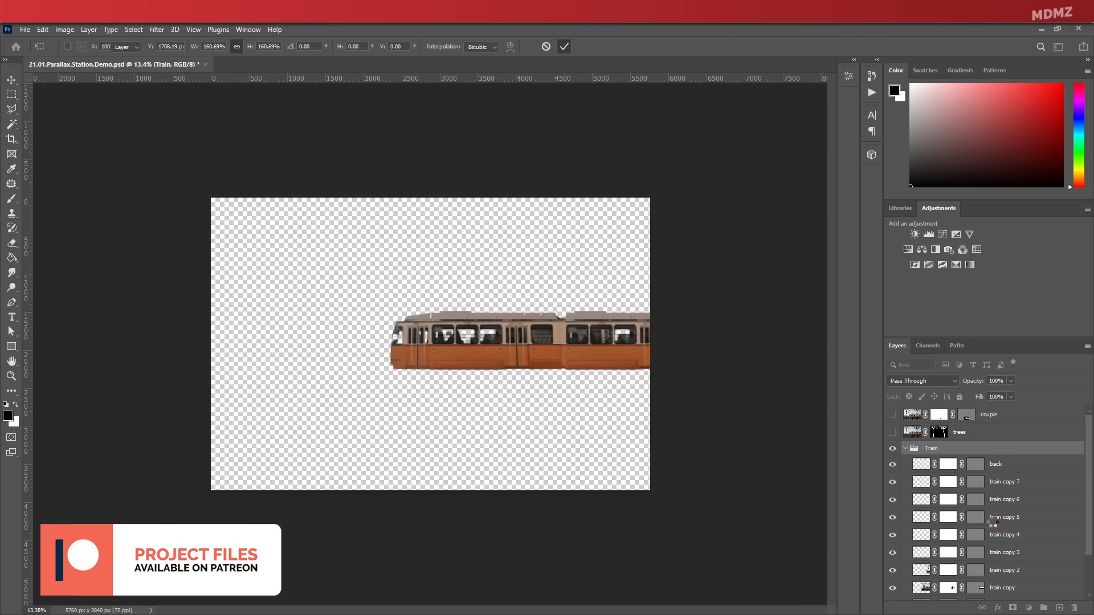
# Collapse the Train group, enlarge it further to 142.38% and align its front with the tram in the original photo.
pyautogui.click(905, 448)
pyautogui.hotkey('ctrl', 't')
pyautogui.scroll(-2, 259, 313)
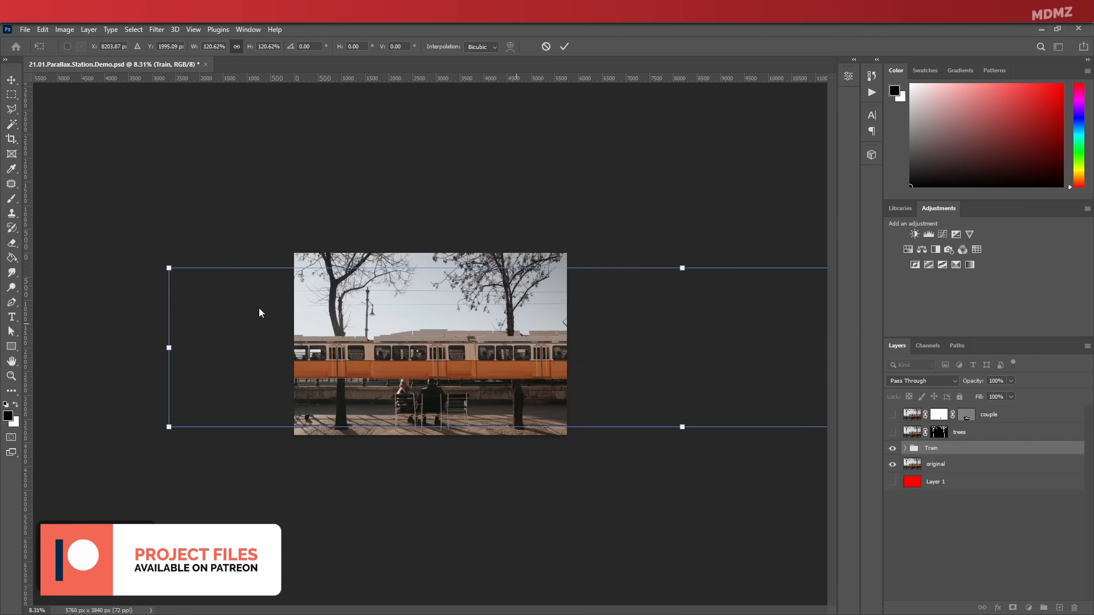
pyautogui.moveTo(169, 268); pyautogui.dragTo(34, 247)
pyautogui.moveTo(350, 343); pyautogui.dragTo(614, 351)
pyautogui.moveTo(297, 254)
pyautogui.mouseDown()
pyautogui.moveTo(272, 241)
pyautogui.moveTo(279, 247)
pyautogui.mouseUp()
pyautogui.moveTo(305, 436)
pyautogui.mouseDown()
pyautogui.moveTo(289, 437)
pyautogui.moveTo(307, 436)
pyautogui.mouseUp()
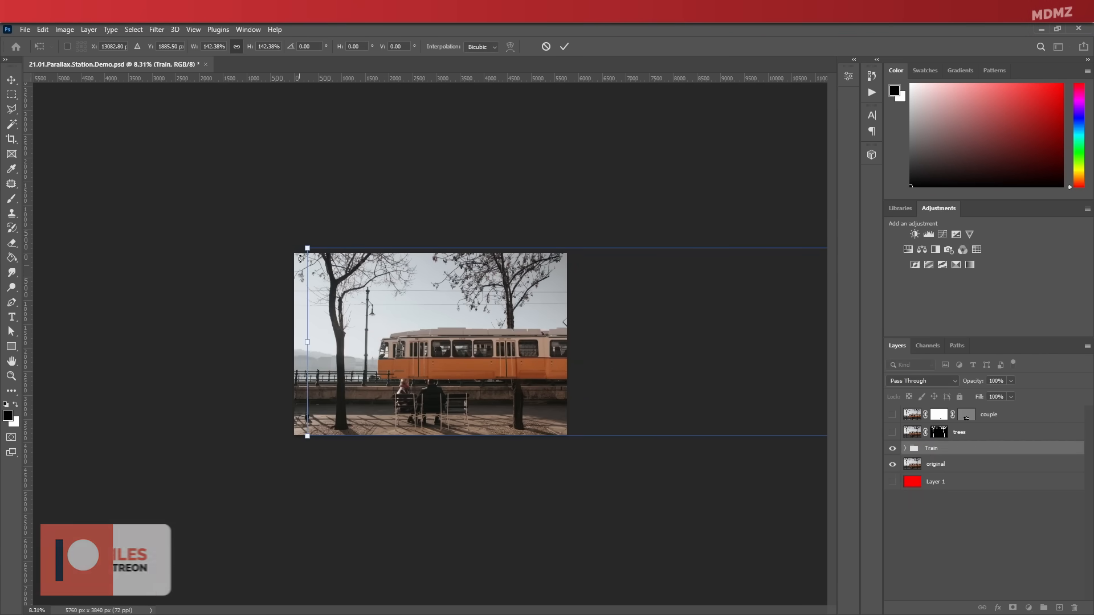
pyautogui.click(564, 46)
# Hide the Train group and save the document.
pyautogui.click(892, 448)
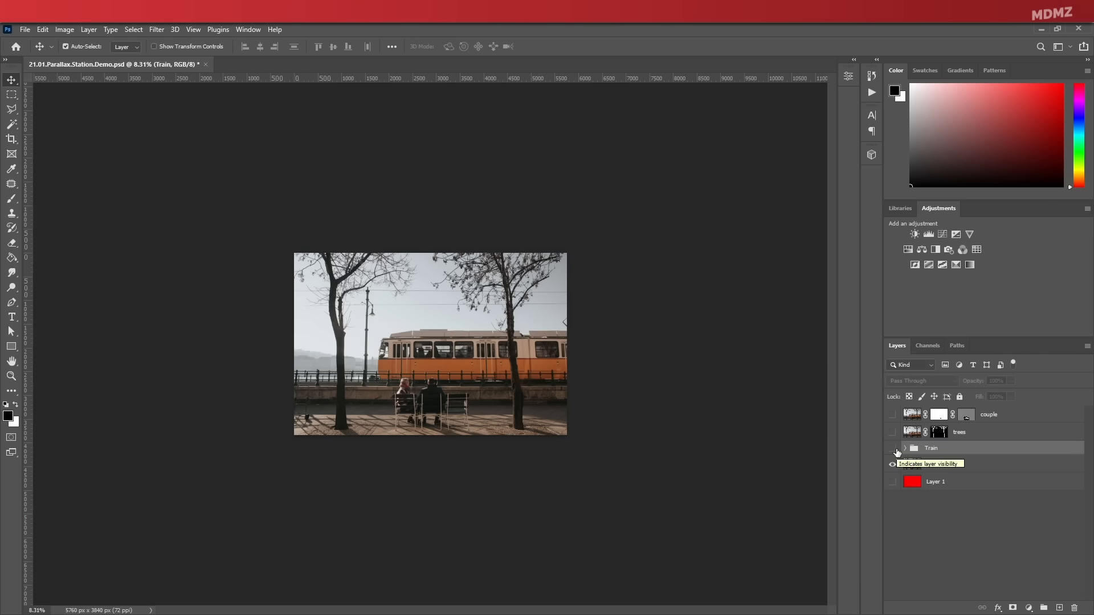
pyautogui.keyDown('alt'); pyautogui.scroll(6, 556, 340); pyautogui.keyUp('alt')
pyautogui.hotkey('ctrl', 's')
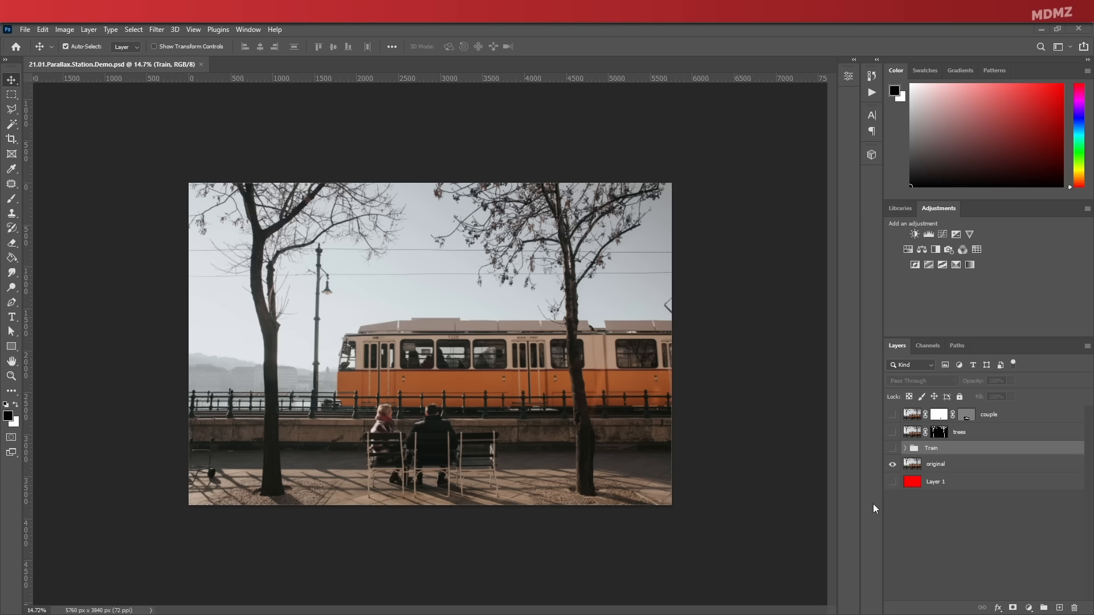
# Duplicate the original layer, name the copy "fence" and keep only that copy visible.
pyautogui.click(938, 467)
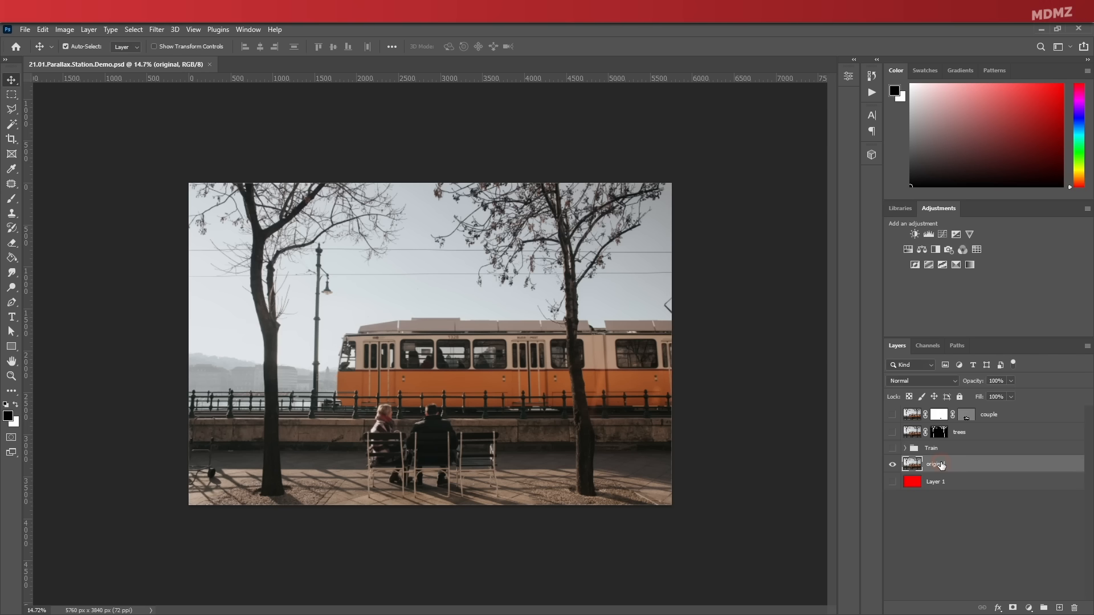
pyautogui.hotkey('ctrl', 'j')
pyautogui.doubleClick(941, 464)
pyautogui.write('fence')
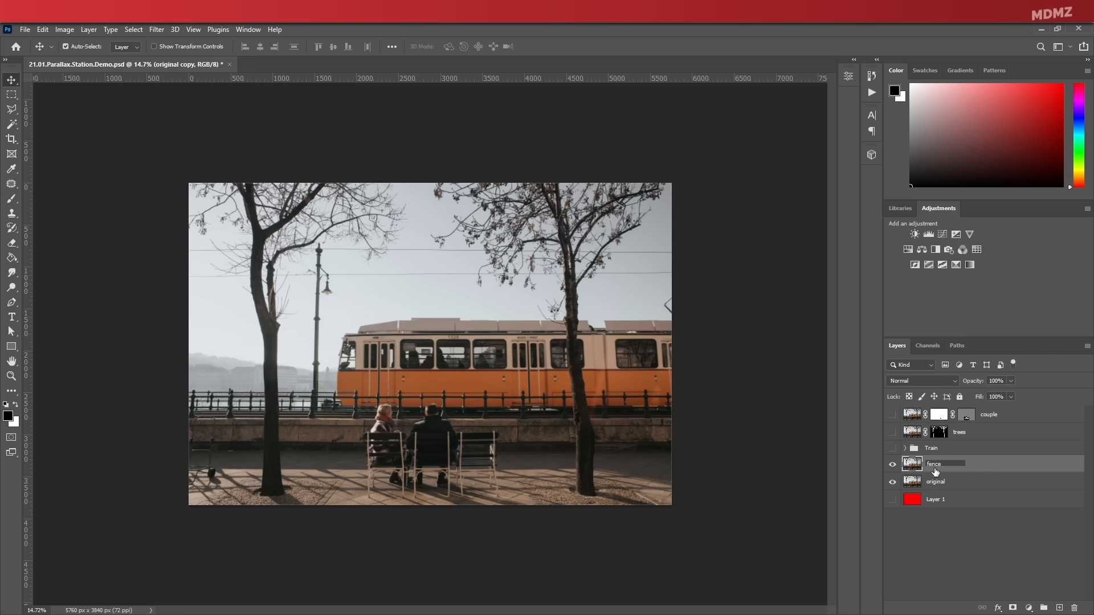
pyautogui.press('Return')
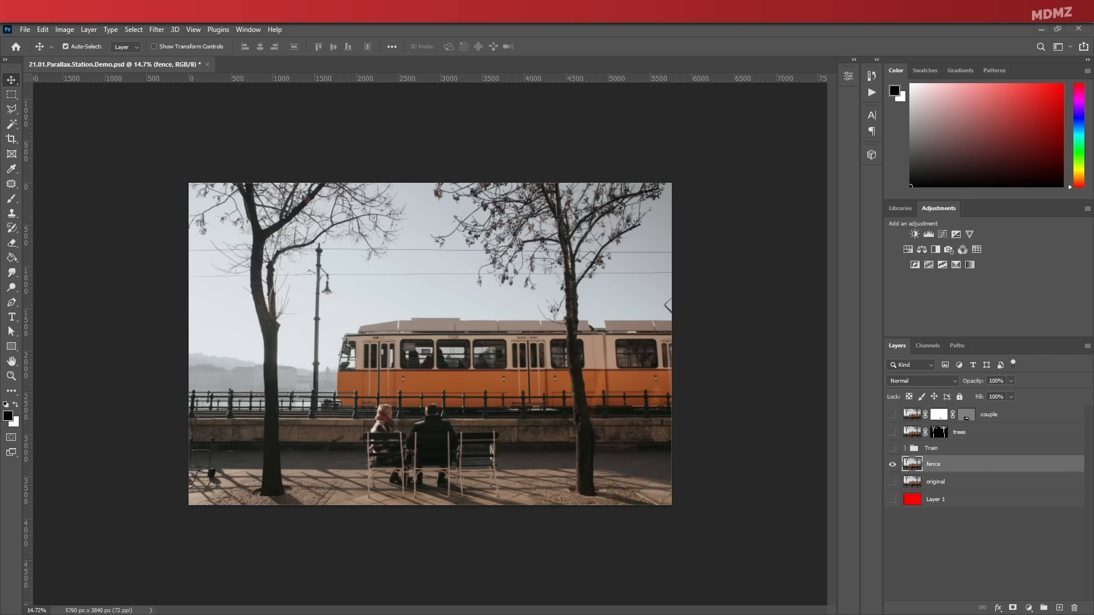
# Cover the left tree trunk in front of the stone wall on the fence layer using the Clone Stamp tool.
pyautogui.scroll(6, 207, 415)
pyautogui.press('s')
pyautogui.moveTo(340, 467)
pyautogui.mouseDown()
pyautogui.moveTo(383, 442)
pyautogui.moveTo(417, 454)
pyautogui.moveTo(410, 503)
pyautogui.moveTo(427, 515)
pyautogui.mouseUp()
pyautogui.keyDown('alt'); pyautogui.click(340, 445); pyautogui.keyUp('alt')
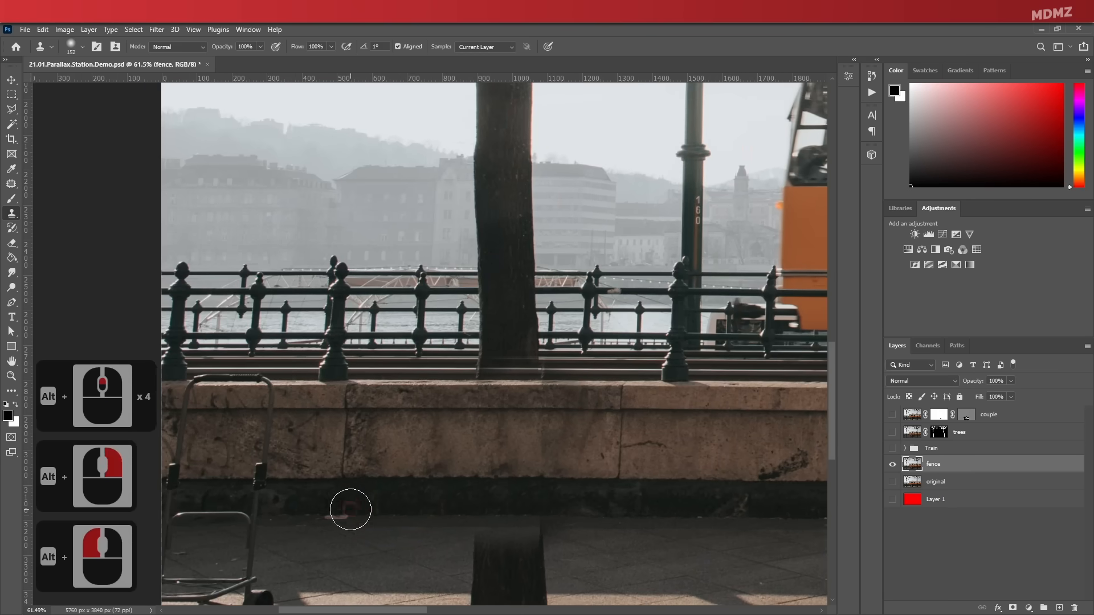
# Clone wall and ground texture over the upper part of the metal trolley standing against the stone wall.
pyautogui.keyDown('alt'); pyautogui.click(349, 510); pyautogui.keyUp('alt')
pyautogui.moveTo(283, 510)
pyautogui.mouseDown()
pyautogui.moveTo(240, 490)
pyautogui.moveTo(171, 511)
pyautogui.mouseUp()
pyautogui.moveTo(262, 460); pyautogui.dragTo(260, 450)
pyautogui.keyDown('alt'); pyautogui.click(285, 410); pyautogui.keyUp('alt')
pyautogui.moveTo(270, 411)
pyautogui.mouseDown()
pyautogui.moveTo(268, 383)
pyautogui.moveTo(211, 384)
pyautogui.moveTo(196, 466)
pyautogui.mouseUp()
pyautogui.keyDown('alt'); pyautogui.click(286, 384); pyautogui.keyUp('alt')
pyautogui.keyDown('alt'); pyautogui.rightClick(195, 465); pyautogui.keyUp('alt')
pyautogui.keyDown('alt'); pyautogui.click(291, 417); pyautogui.keyUp('alt')
pyautogui.click(226, 437)
pyautogui.moveTo(278, 429); pyautogui.dragTo(254, 427)
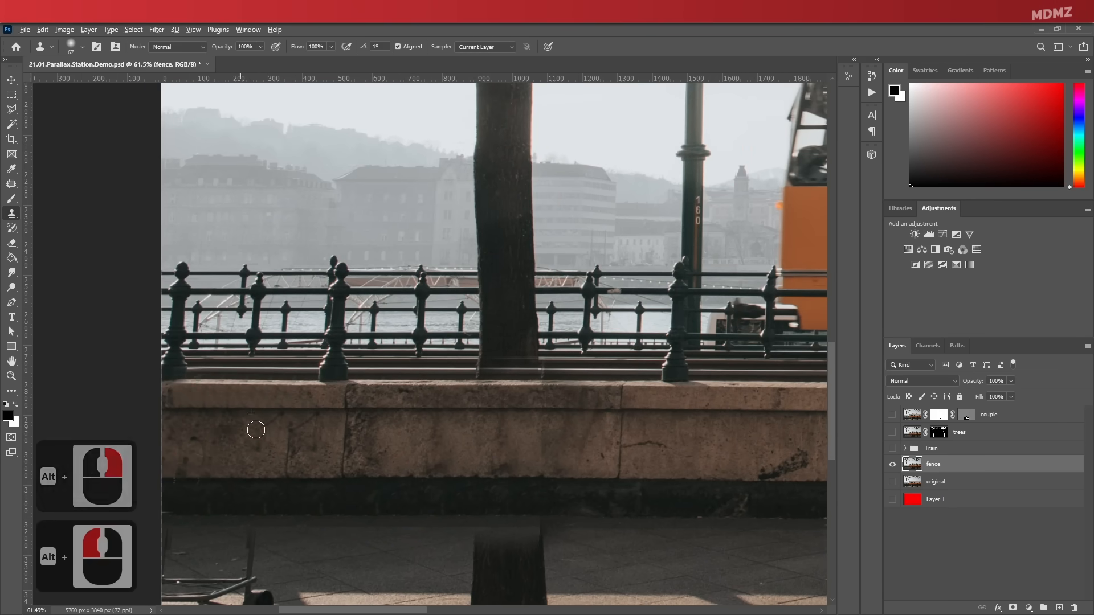
# Clone out the seated couple and chair backs by rebuilding the wall, rails and fence behind them.
pyautogui.scroll(-10, 276, 420)
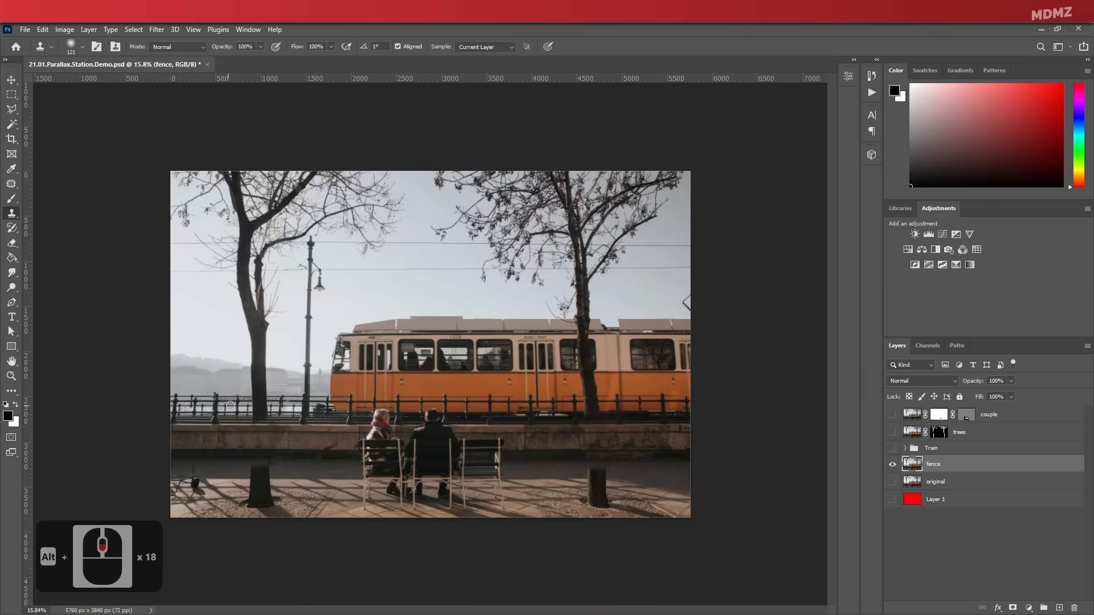
pyautogui.scroll(5, 336, 483)
pyautogui.scroll(2, 205, 468)
pyautogui.scroll(-6, 271, 473)
pyautogui.scroll(7, 240, 480)
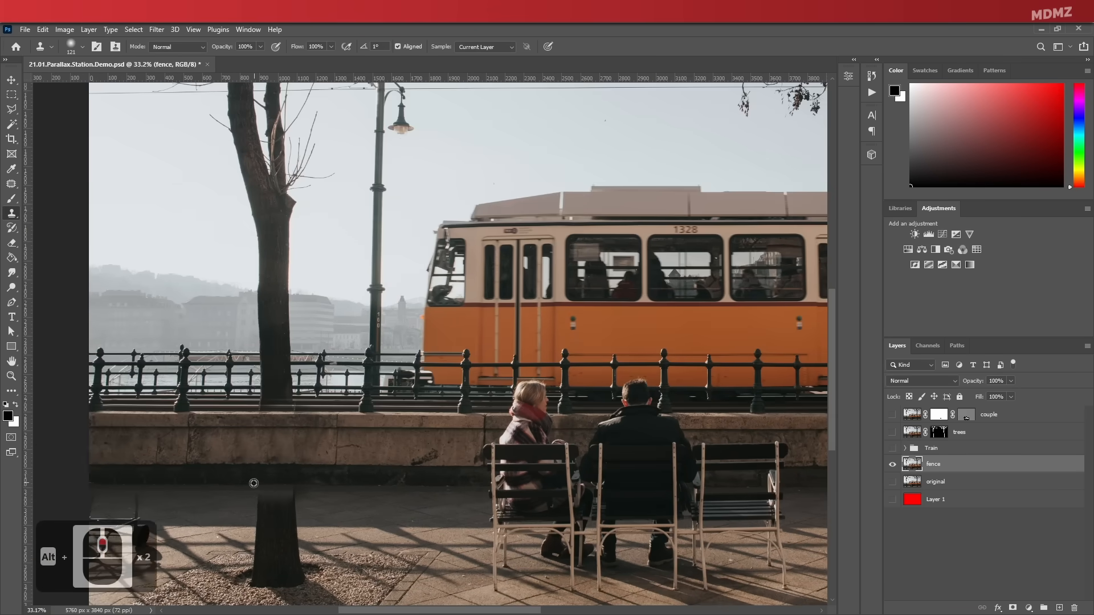
pyautogui.keyDown('alt'); pyautogui.rightClick(251, 481); pyautogui.keyUp('alt')
pyautogui.keyDown('alt'); pyautogui.rightClick(262, 480); pyautogui.keyUp('alt')
pyautogui.keyDown('alt'); pyautogui.click(445, 488); pyautogui.keyUp('alt')
pyautogui.moveTo(487, 489)
pyautogui.mouseDown()
pyautogui.moveTo(477, 481)
pyautogui.moveTo(518, 435)
pyautogui.moveTo(527, 401)
pyautogui.moveTo(566, 466)
pyautogui.moveTo(601, 476)
pyautogui.moveTo(616, 435)
pyautogui.moveTo(662, 415)
pyautogui.moveTo(641, 412)
pyautogui.moveTo(668, 427)
pyautogui.mouseUp()
pyautogui.keyDown('alt'); pyautogui.rightClick(618, 432); pyautogui.keyUp('alt')
pyautogui.keyDown('alt'); pyautogui.click(367, 411); pyautogui.keyUp('alt')
pyautogui.moveTo(743, 469); pyautogui.dragTo(498, 474)
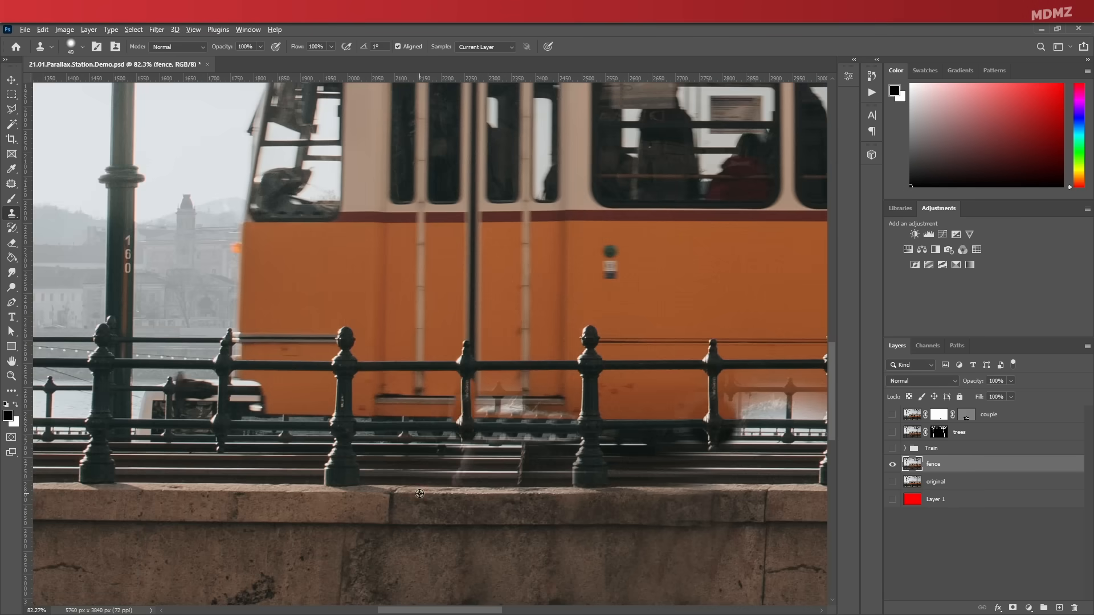
# Undo the last clone strokes and rebuild the railing, posts and rails over the left tree trunk with the Clone Stamp tool.
pyautogui.scroll(-8, 466, 395)
pyautogui.scroll(8, 359, 340)
pyautogui.hotkey('ctrl', 'z')
pyautogui.hotkey('ctrl', 'z')
pyautogui.hotkey('ctrl', 'z')
pyautogui.hotkey('ctrl', 'z')
pyautogui.hotkey('ctrl', 'z')
pyautogui.hotkey('ctrl', 'z')
pyautogui.hotkey('ctrl', 'z')
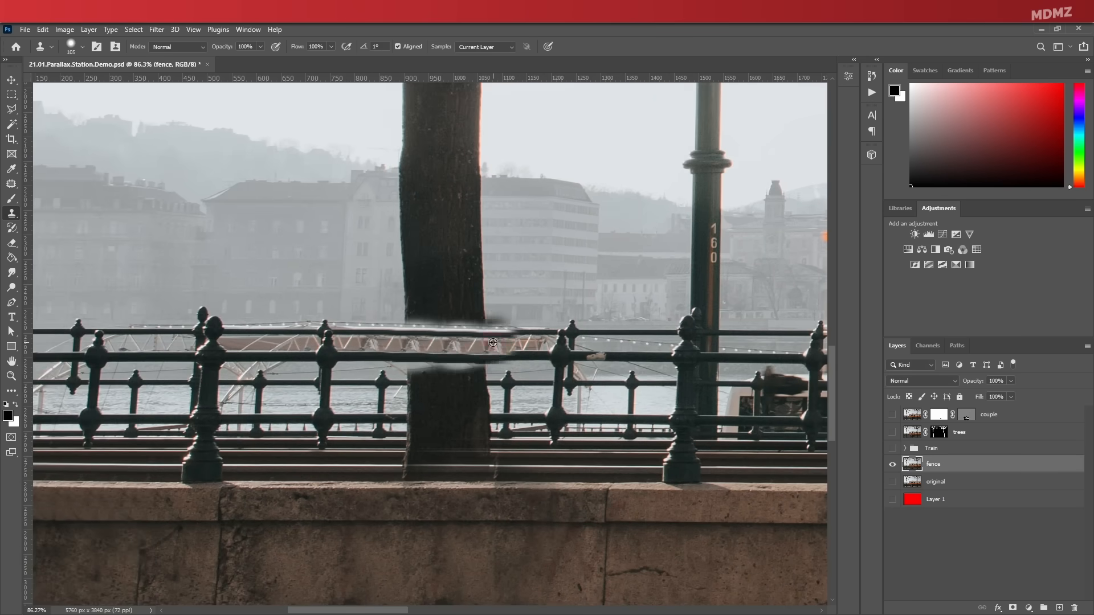
pyautogui.keyDown('alt'); pyautogui.click(272, 332); pyautogui.keyUp('alt')
pyautogui.moveTo(410, 332)
pyautogui.mouseDown()
pyautogui.moveTo(460, 347)
pyautogui.moveTo(411, 359)
pyautogui.moveTo(432, 393)
pyautogui.moveTo(415, 419)
pyautogui.moveTo(441, 426)
pyautogui.moveTo(449, 468)
pyautogui.mouseUp()
pyautogui.keyDown('alt'); pyautogui.click(351, 420); pyautogui.keyUp('alt')
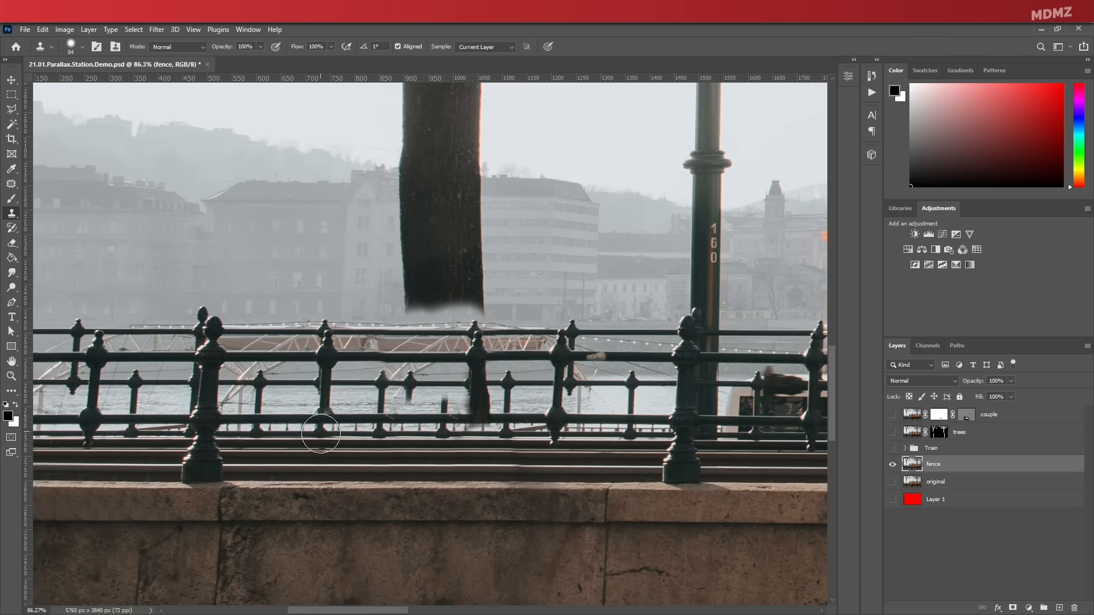
# Add a layer mask to the fence layer.
pyautogui.keyDown('alt'); pyautogui.scroll(-9, 375, 462); pyautogui.keyUp('alt')
pyautogui.keyDown('alt'); pyautogui.scroll(-8, 375, 462); pyautogui.keyUp('alt')
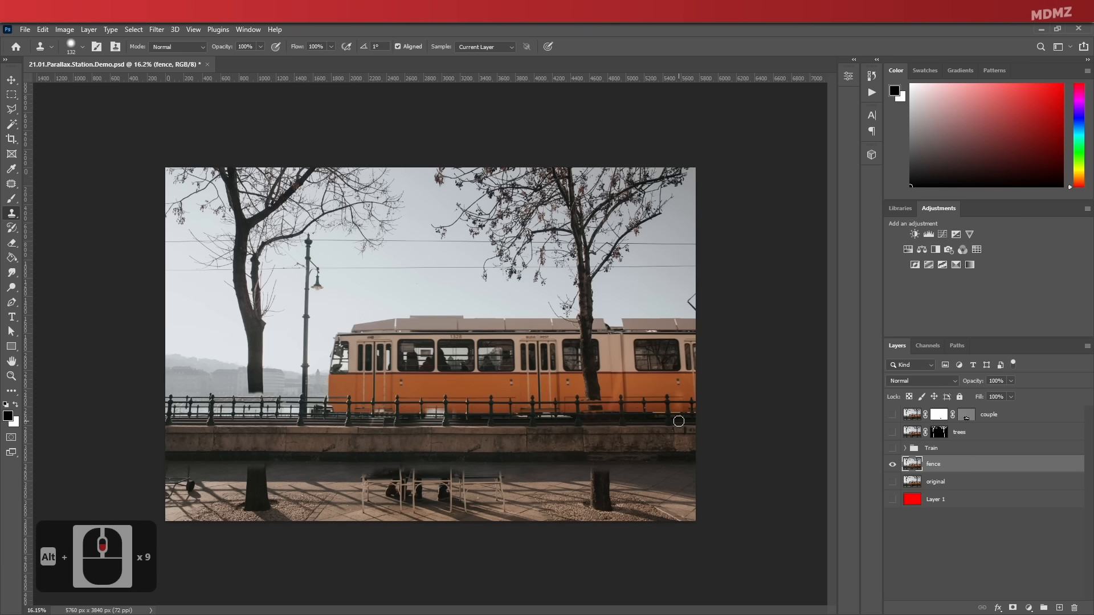
pyautogui.keyDown('alt'); pyautogui.scroll(9, 724, 416); pyautogui.keyUp('alt')
pyautogui.keyDown('alt'); pyautogui.scroll(-9, 727, 417); pyautogui.keyUp('alt')
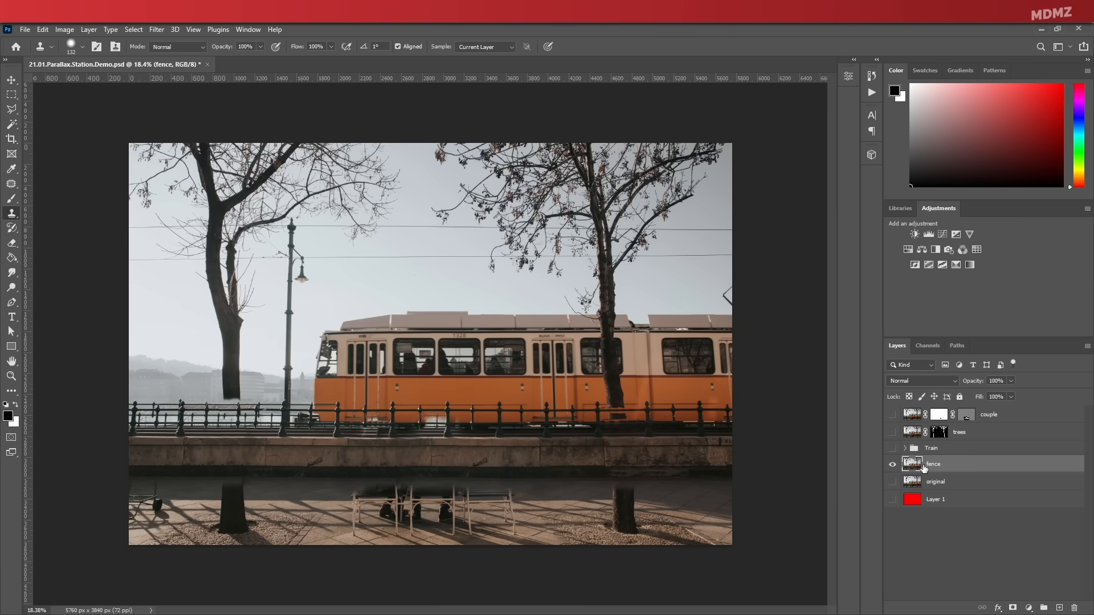
pyautogui.click(1011, 608)
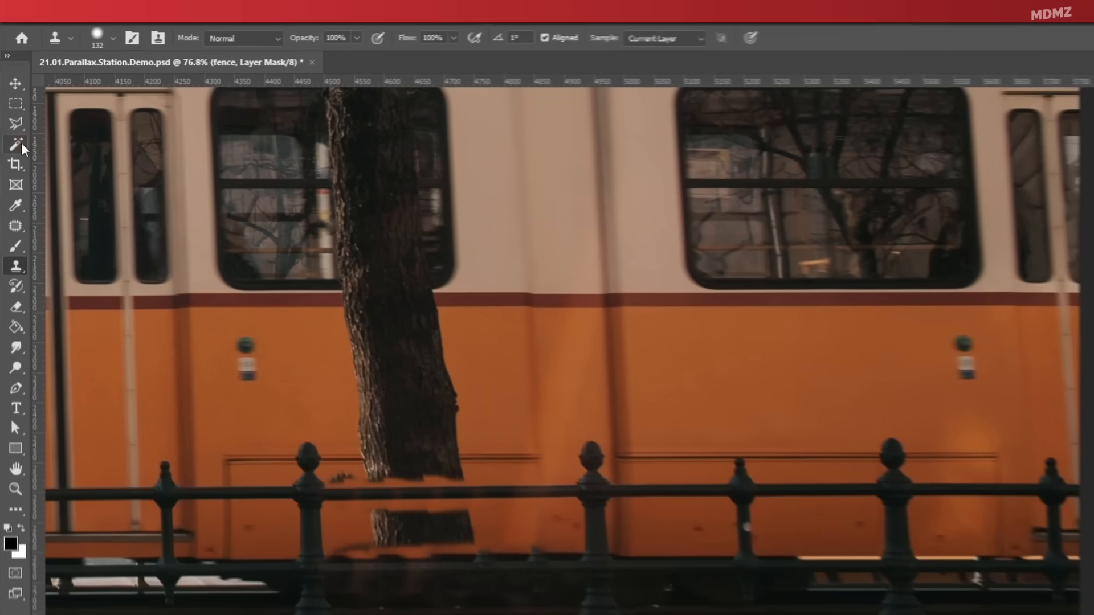
# Select the orange tram areas showing between the upper and lower fence rails with the Quick Selection tool.
pyautogui.click(11, 124)
pyautogui.click(53, 195)
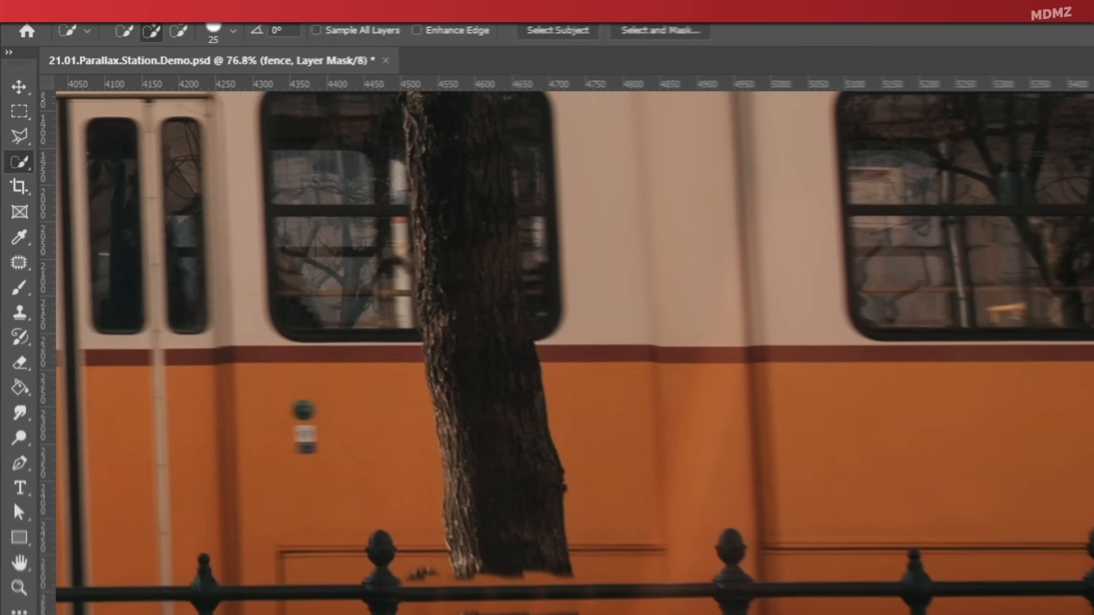
pyautogui.click(810, 459)
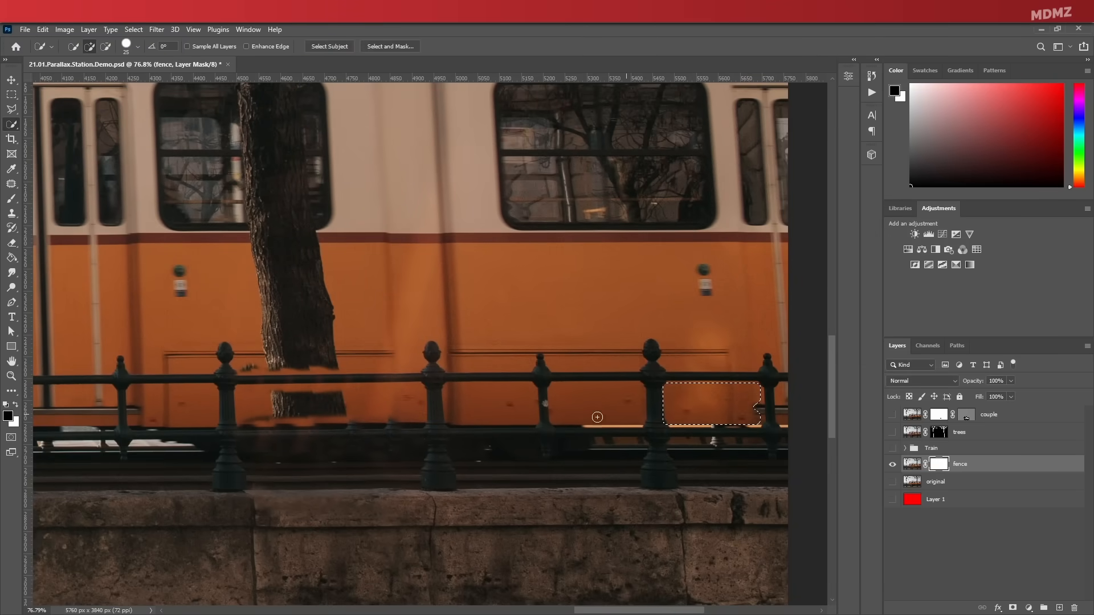
pyautogui.moveTo(597, 417)
pyautogui.mouseDown()
pyautogui.moveTo(660, 407)
pyautogui.moveTo(619, 398)
pyautogui.moveTo(551, 419)
pyautogui.moveTo(484, 411)
pyautogui.moveTo(499, 402)
pyautogui.moveTo(317, 401)
pyautogui.mouseUp()
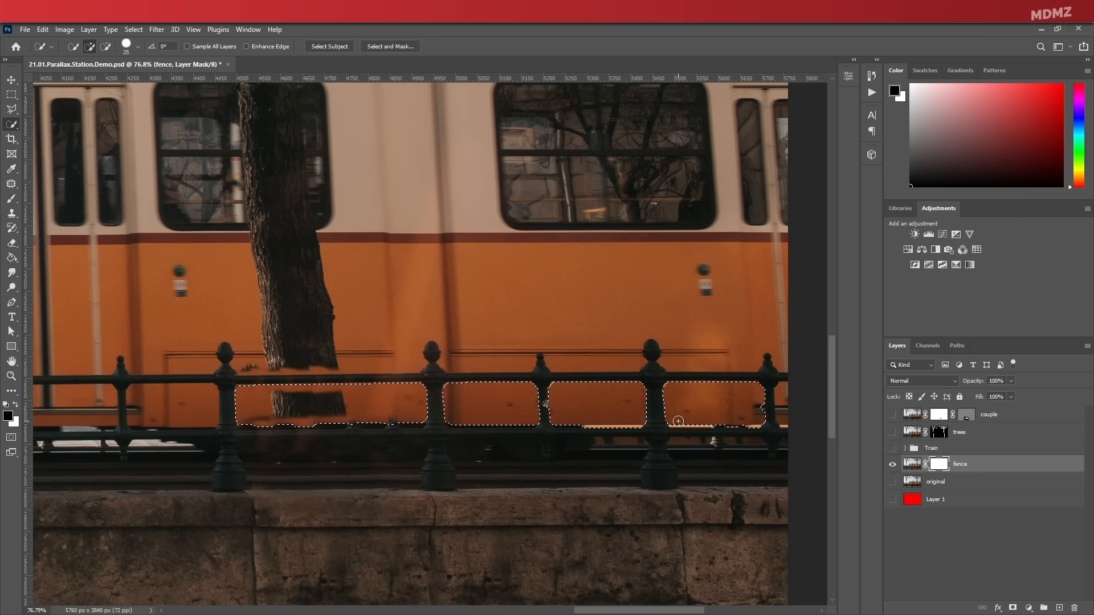
pyautogui.scroll(9, 733, 416)
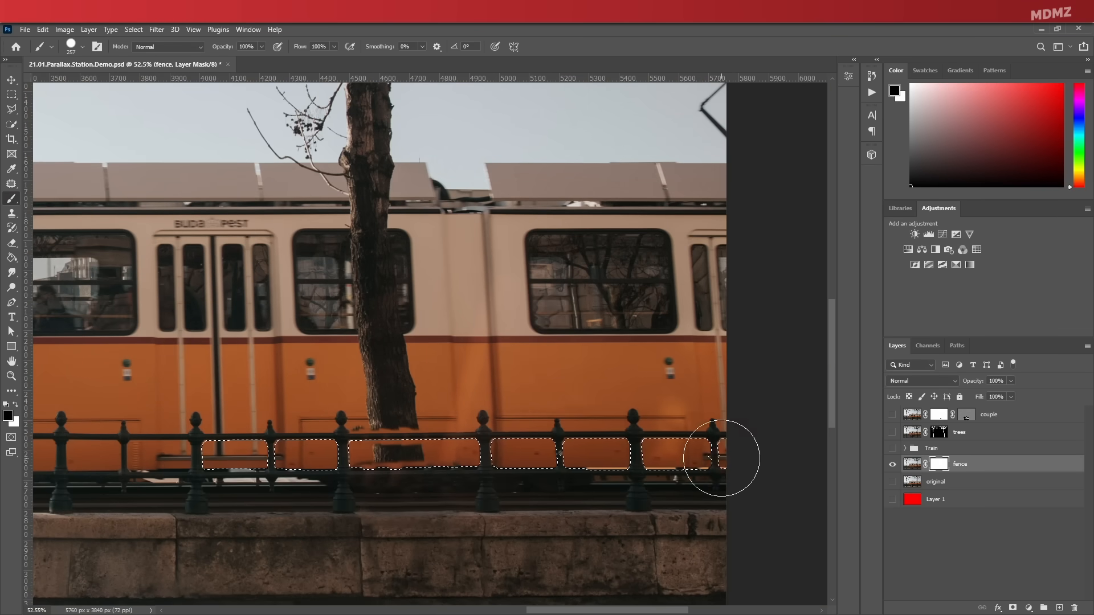
# Hide the selected tram areas between the fence rails by painting black on the layer mask.
pyautogui.moveTo(723, 454); pyautogui.dragTo(224, 452)
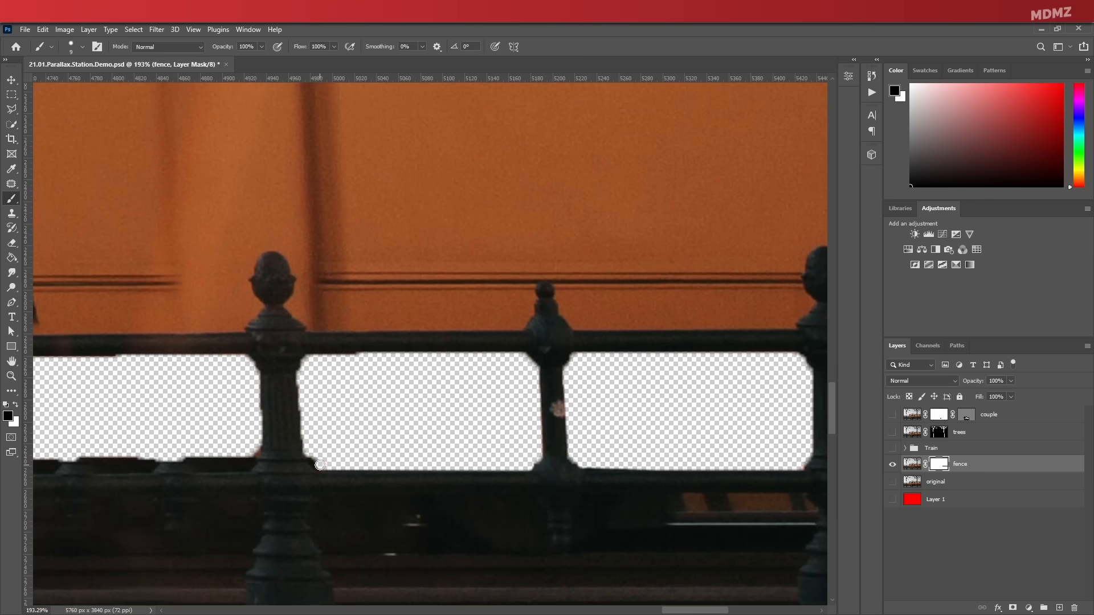
pyautogui.hotkey('ctrl', 'z')
pyautogui.moveTo(301, 399); pyautogui.dragTo(304, 449)
pyautogui.hscroll(-10, 305, 433)
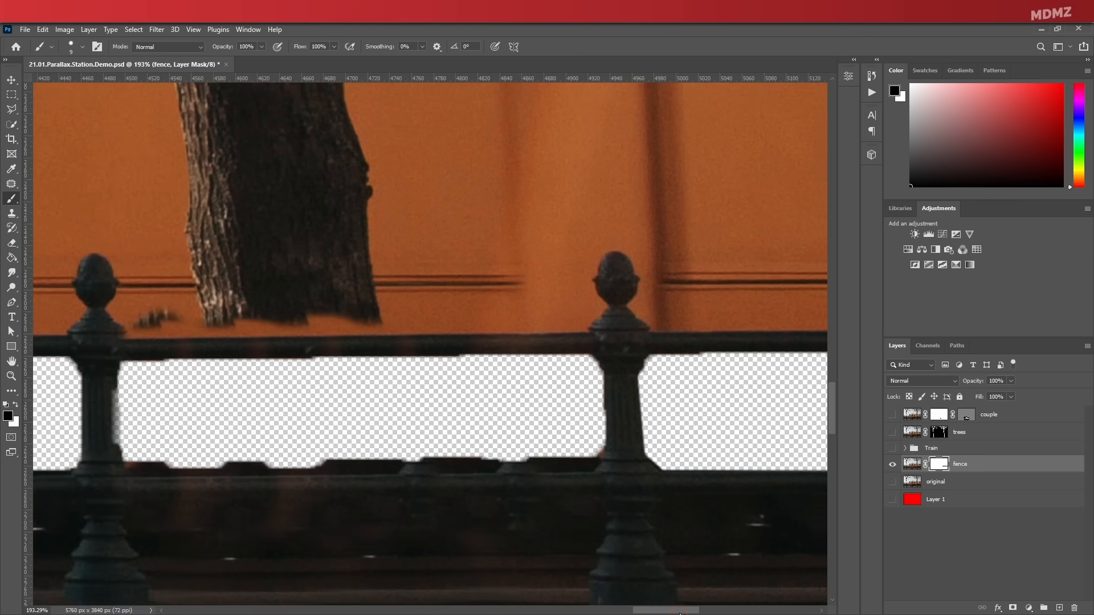
# Clean up the edges around the posts and mask out the remaining gaps between the rails along the fence.
pyautogui.keyDown('alt'); pyautogui.rightClick(686, 456); pyautogui.keyUp('alt')
pyautogui.moveTo(685, 463); pyautogui.dragTo(215, 452)
pyautogui.moveTo(519, 457); pyautogui.dragTo(693, 437)
pyautogui.moveTo(205, 393); pyautogui.dragTo(207, 450)
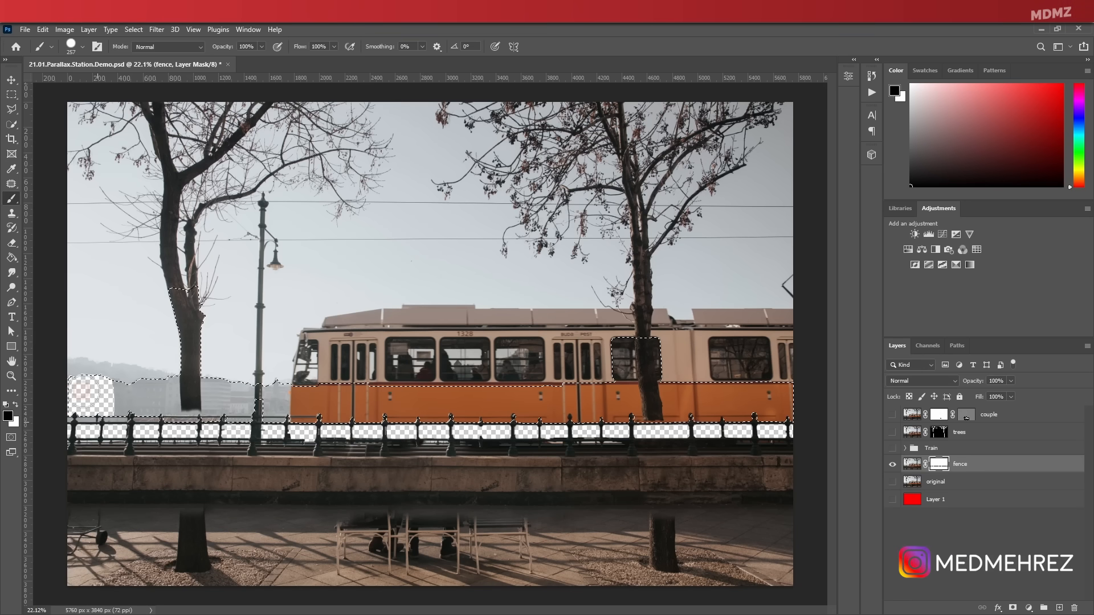
# Mask out the tram, buildings, trees and sky above the fence's upper rail.
pyautogui.moveTo(114, 399); pyautogui.dragTo(572, 387)
pyautogui.hotkey('ctrl', 'd')
pyautogui.moveTo(778, 357)
pyautogui.mouseDown()
pyautogui.moveTo(97, 354)
pyautogui.moveTo(122, 127)
pyautogui.mouseUp()
# Paint away the orange fringe around the post's rounded top on the fence layer mask.
pyautogui.scroll(11, 486, 374)
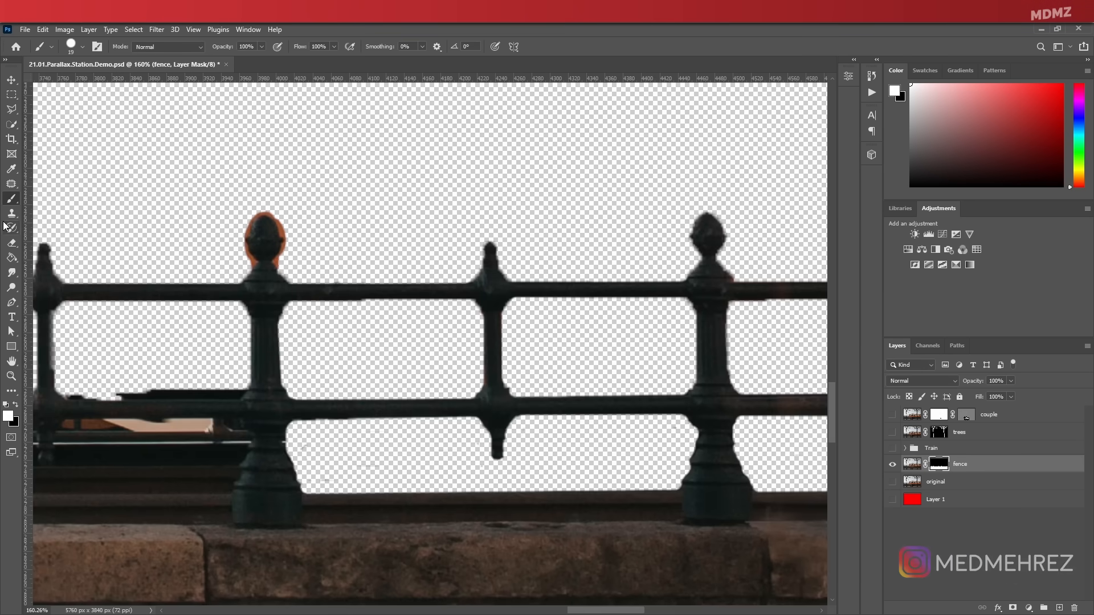
pyautogui.press('x')
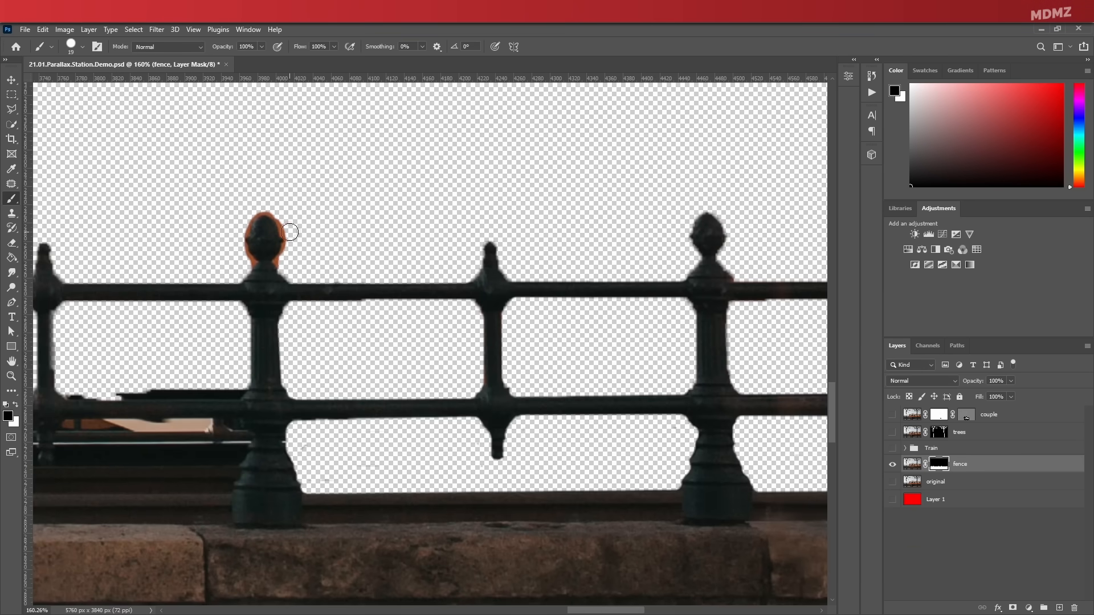
pyautogui.moveTo(273, 228)
pyautogui.mouseDown()
pyautogui.moveTo(241, 231)
pyautogui.moveTo(289, 230)
pyautogui.moveTo(286, 265)
pyautogui.mouseUp()
pyautogui.moveTo(241, 245); pyautogui.dragTo(248, 265)
# Mask out the dark remnants above the lower rail, and restore the neighbouring post tops while trimming the orange around them.
pyautogui.keyDown('alt'); pyautogui.rightClick(452, 401); pyautogui.keyUp('alt')
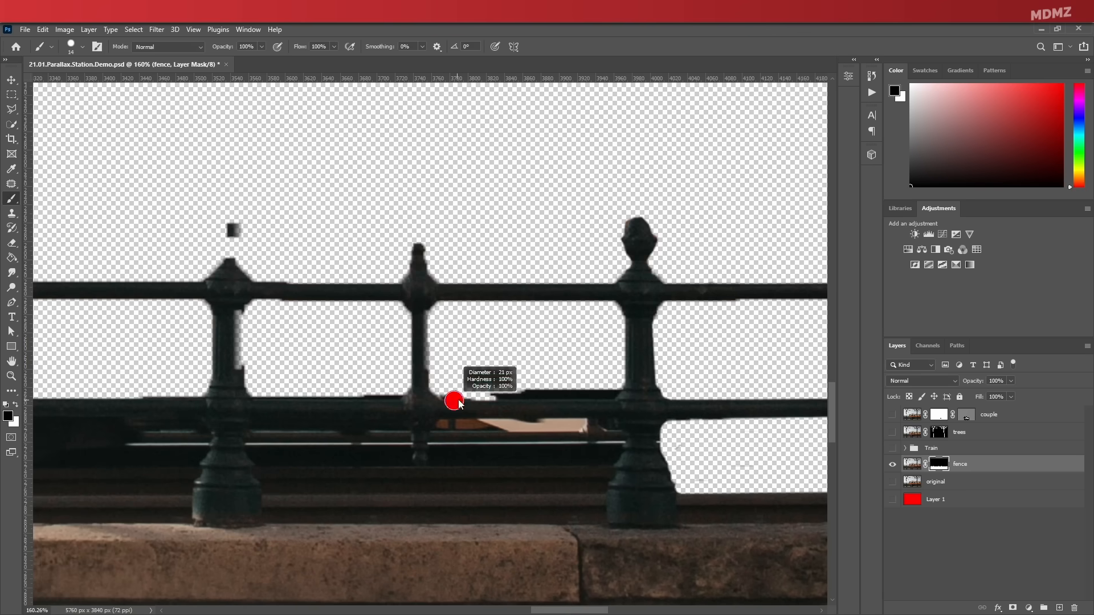
pyautogui.click(453, 389)
pyautogui.keyDown('shift'); pyautogui.click(611, 388); pyautogui.keyUp('shift')
pyautogui.moveTo(392, 390); pyautogui.dragTo(251, 378)
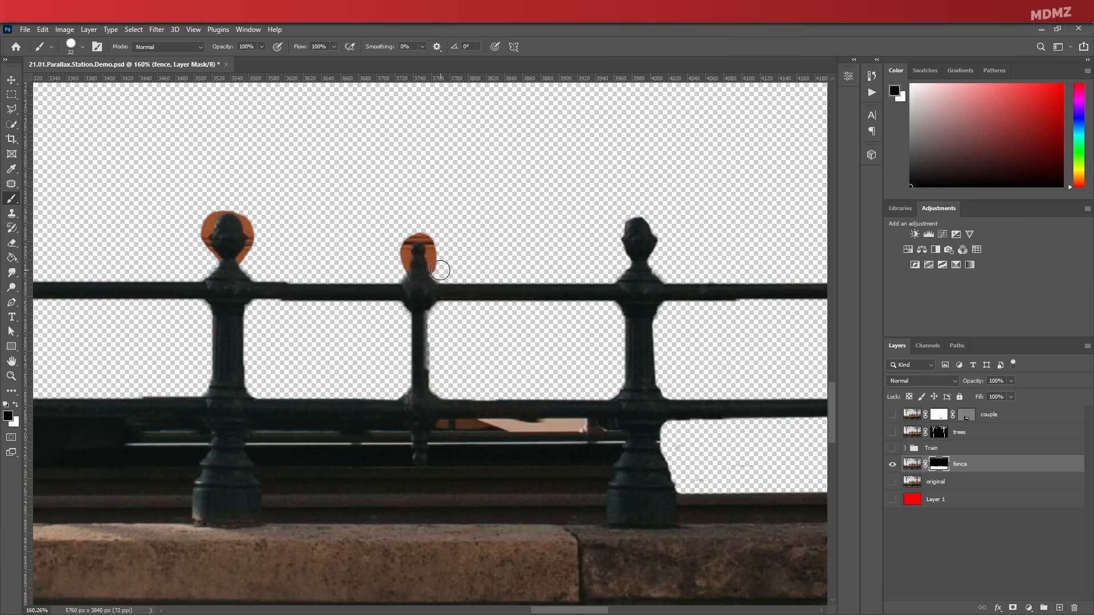
pyautogui.moveTo(439, 272); pyautogui.dragTo(399, 251)
pyautogui.moveTo(251, 260)
pyautogui.mouseDown()
pyautogui.moveTo(257, 235)
pyautogui.moveTo(200, 216)
pyautogui.moveTo(210, 214)
pyautogui.moveTo(211, 264)
pyautogui.mouseUp()
# Mask out the tram undercarriage and tracks showing beneath the lower rail between the posts along the fence.
pyautogui.keyDown('alt'); pyautogui.rightClick(443, 426); pyautogui.keyUp('alt')
pyautogui.moveTo(443, 426); pyautogui.dragTo(615, 428)
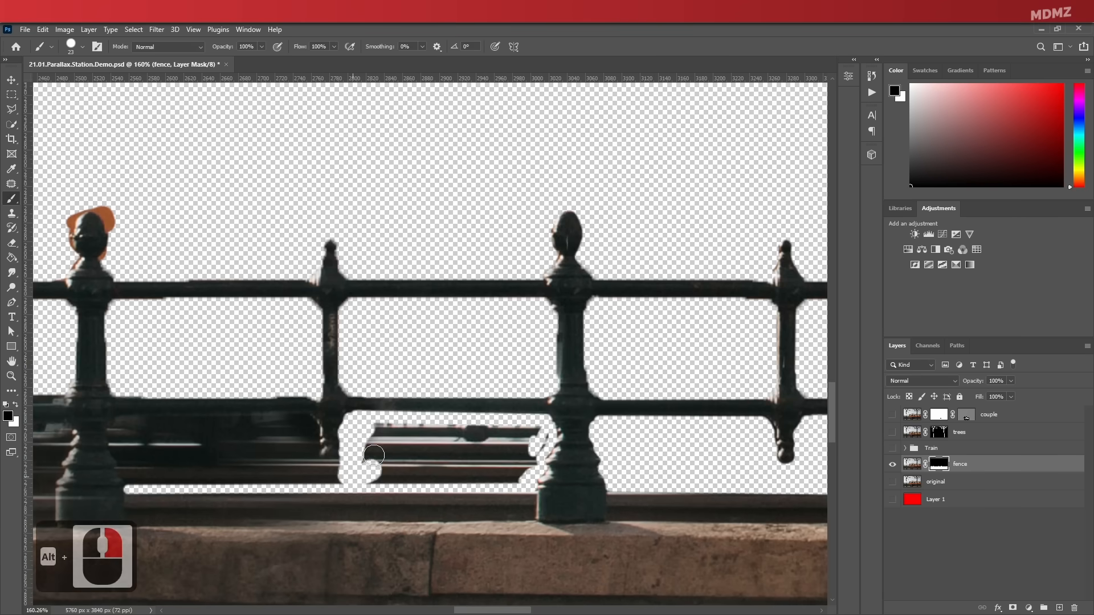
pyautogui.moveTo(547, 436)
pyautogui.mouseDown()
pyautogui.moveTo(370, 449)
pyautogui.moveTo(346, 483)
pyautogui.moveTo(130, 484)
pyautogui.moveTo(116, 427)
pyautogui.moveTo(305, 421)
pyautogui.moveTo(330, 469)
pyautogui.moveTo(307, 425)
pyautogui.mouseUp()
pyautogui.moveTo(308, 424); pyautogui.dragTo(316, 464)
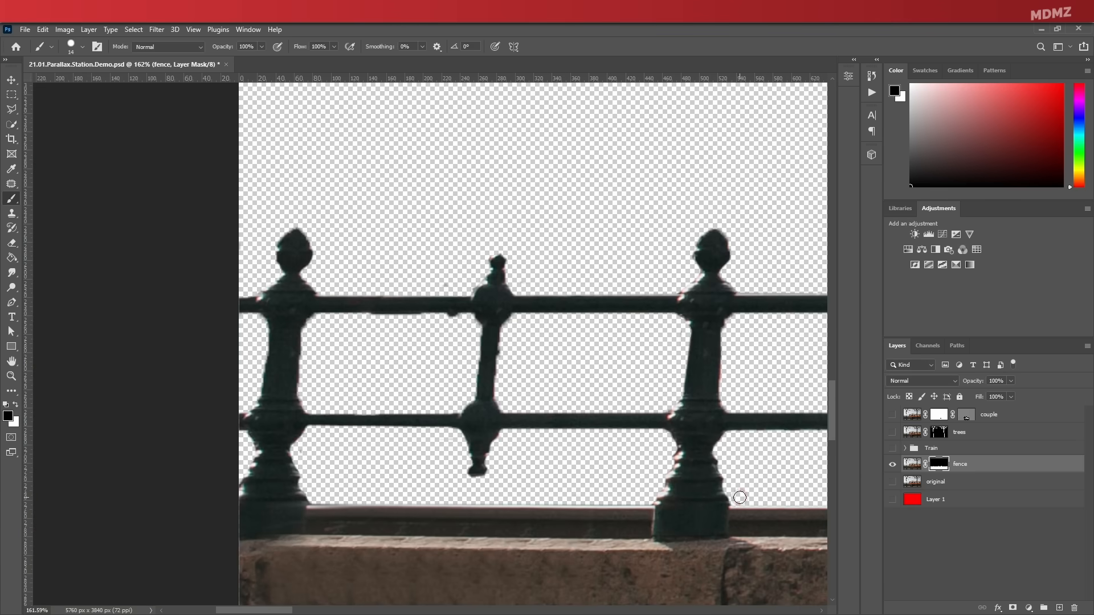
pyautogui.moveTo(255, 609); pyautogui.dragTo(760, 602)
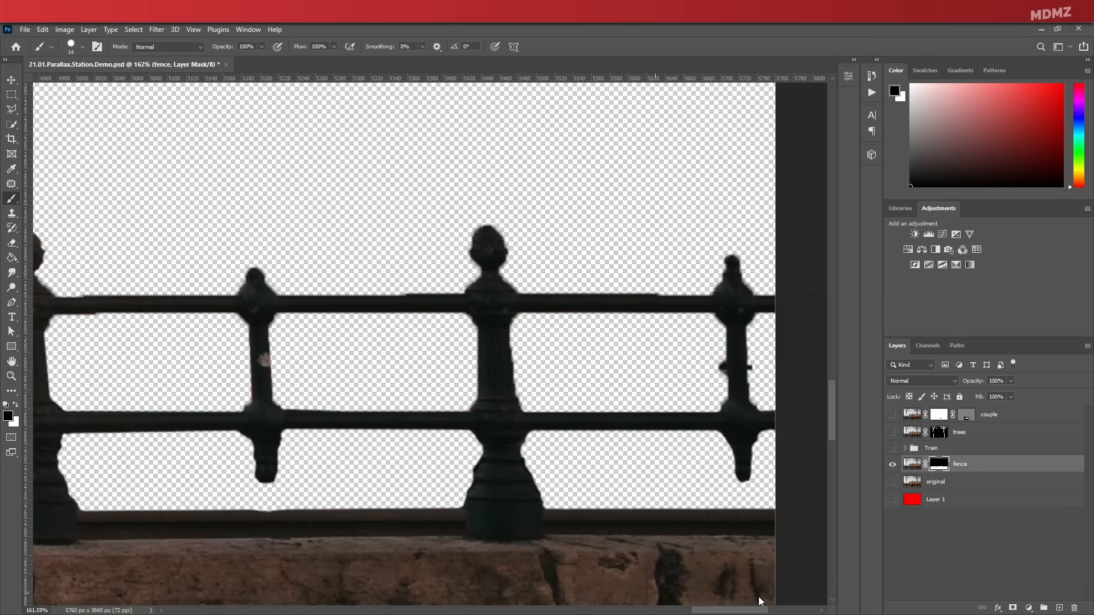
pyautogui.scroll(-20, 221, 446)
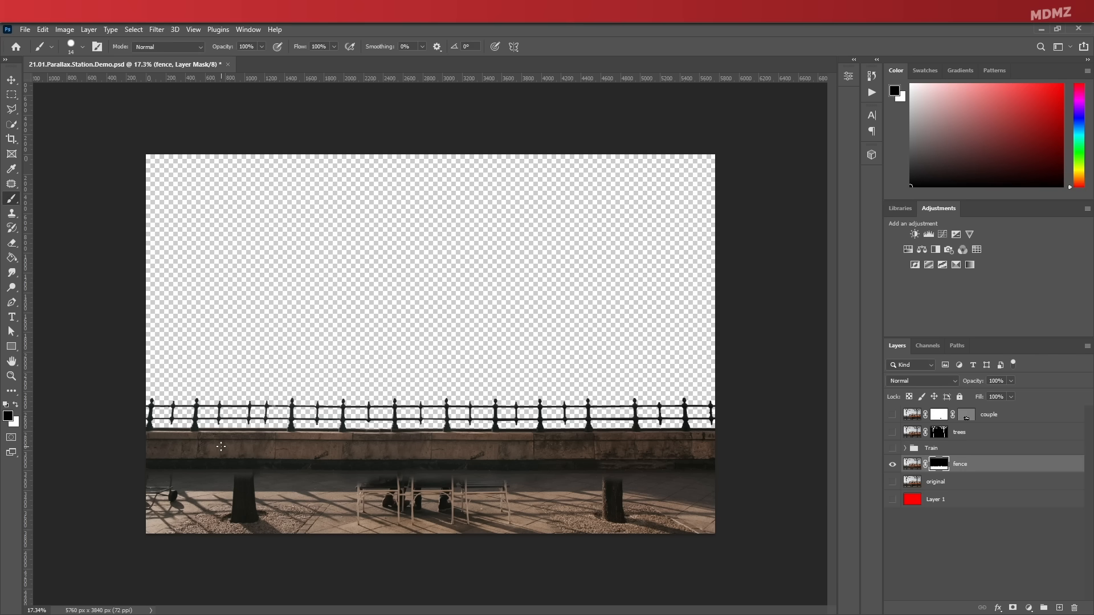
# Mask out the pavement, chairs and tree trunks below the stone wall on the fence layer, then clear the selection.
pyautogui.scroll(2, 235, 439)
pyautogui.scroll(1, 183, 518)
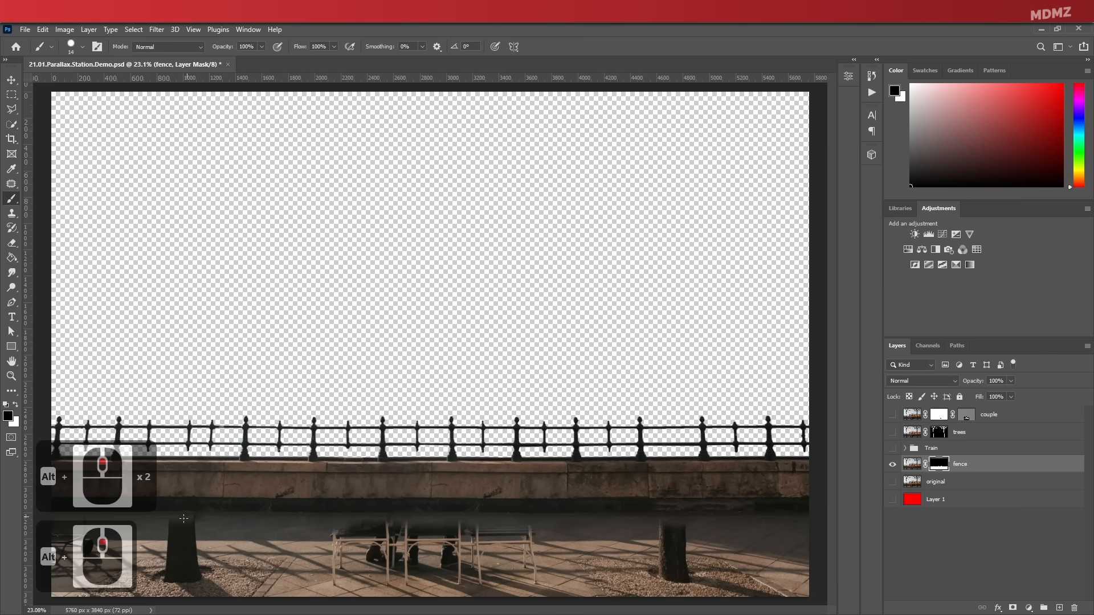
pyautogui.click(11, 96)
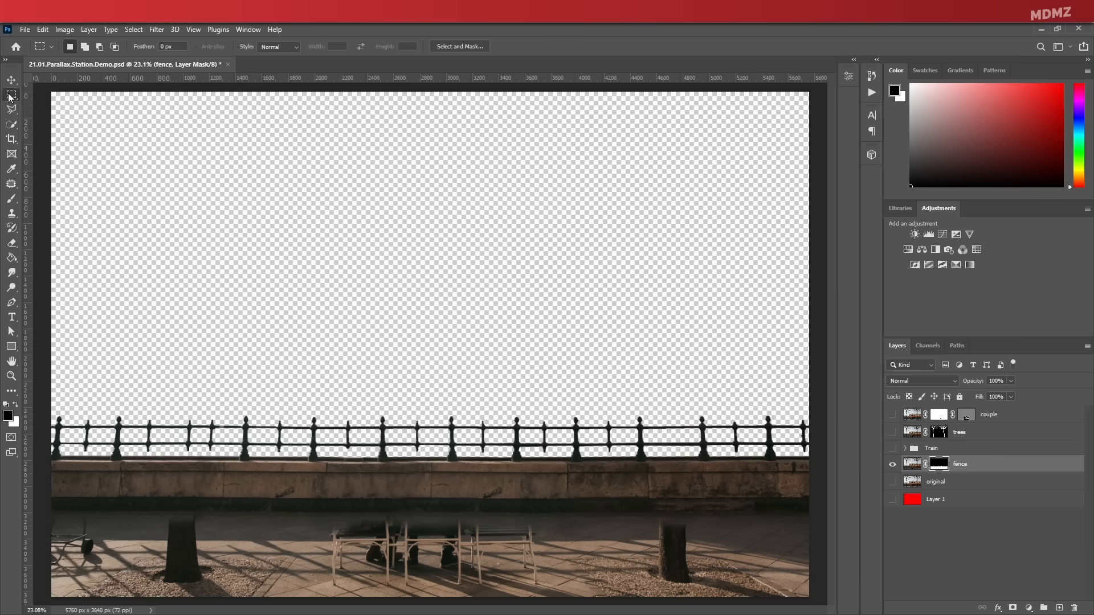
pyautogui.moveTo(814, 512)
pyautogui.mouseDown()
pyautogui.moveTo(86, 539)
pyautogui.moveTo(34, 590)
pyautogui.moveTo(40, 601)
pyautogui.mouseUp()
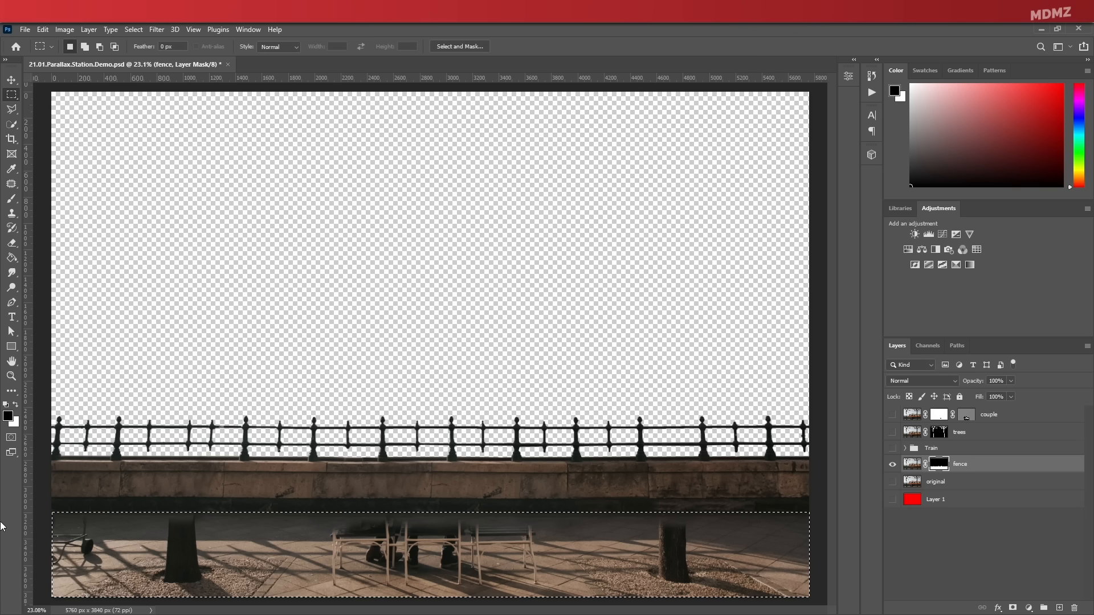
pyautogui.click(11, 199)
pyautogui.keyDown('alt'); pyautogui.rightClick(188, 539); pyautogui.keyUp('alt')
pyautogui.moveTo(236, 524)
pyautogui.mouseDown()
pyautogui.moveTo(120, 528)
pyautogui.moveTo(302, 537)
pyautogui.moveTo(262, 521)
pyautogui.moveTo(735, 527)
pyautogui.moveTo(735, 570)
pyautogui.moveTo(315, 585)
pyautogui.moveTo(127, 562)
pyautogui.moveTo(786, 521)
pyautogui.mouseUp()
pyautogui.hotkey('ctrl', 'd')
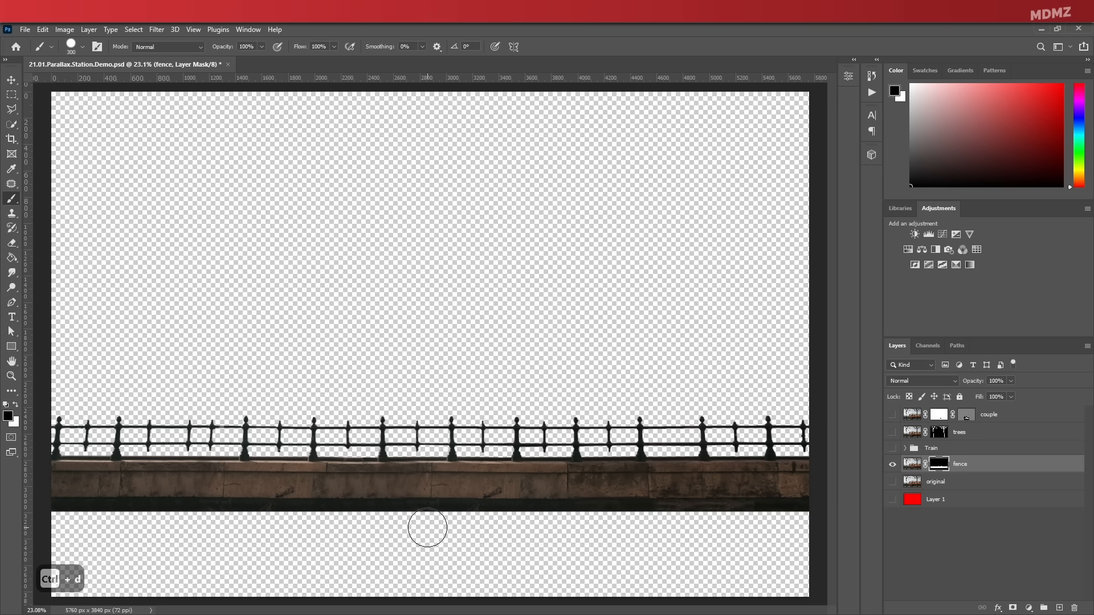
# Hide the fence layer, rename the original photo layer as Ground and make it visible.
pyautogui.click(892, 465)
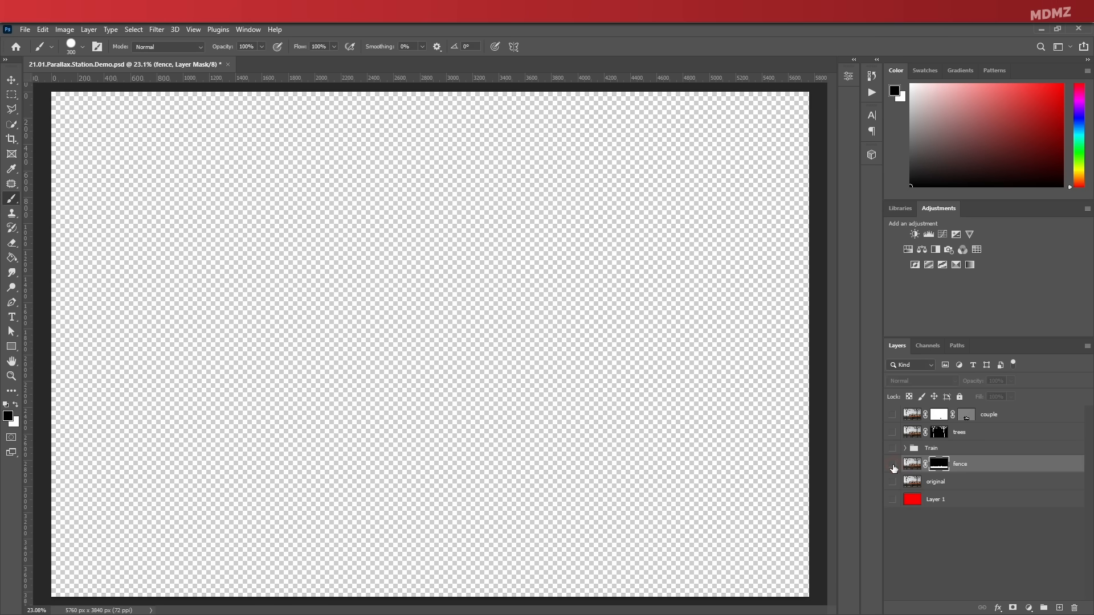
pyautogui.click(929, 488)
pyautogui.click(893, 483)
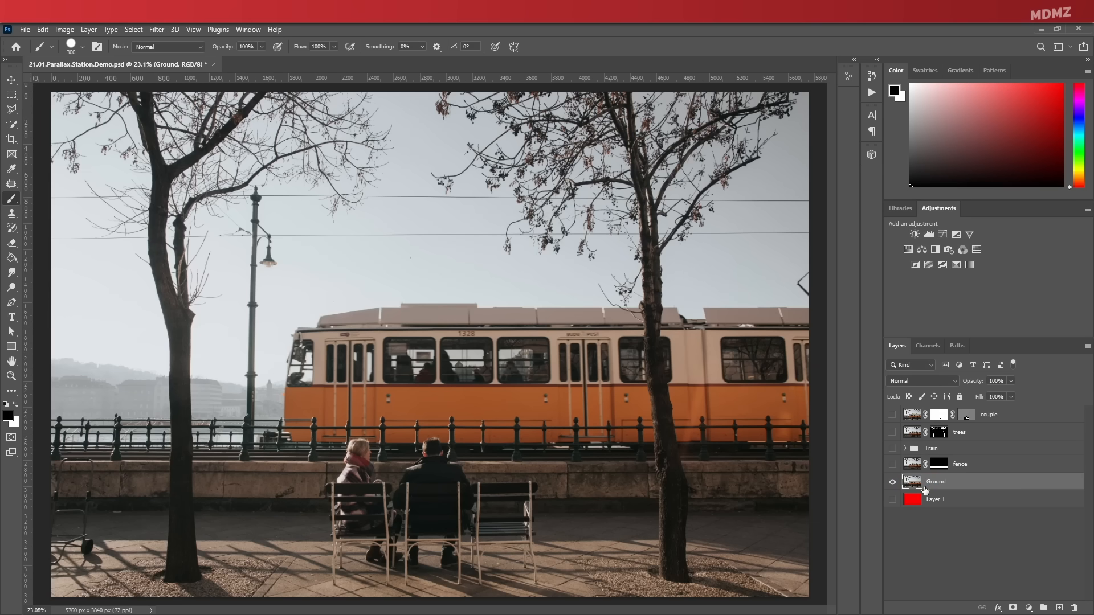
# Clone pavement over the lower trunk of the tree beside the lamp post on the Ground layer.
pyautogui.click(12, 79)
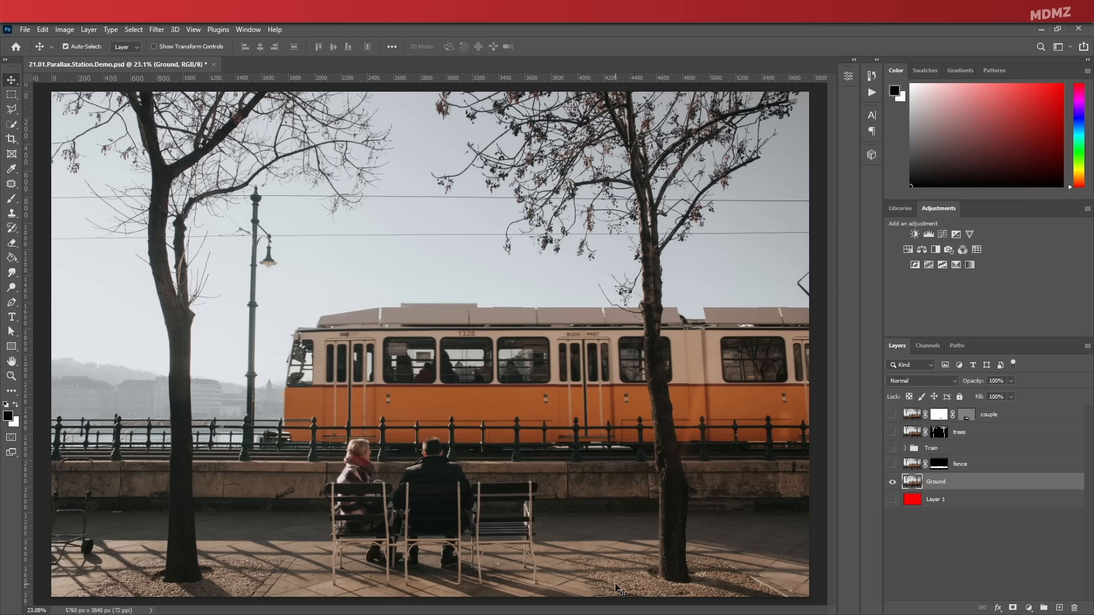
pyautogui.scroll(5, 251, 501)
pyautogui.click(12, 214)
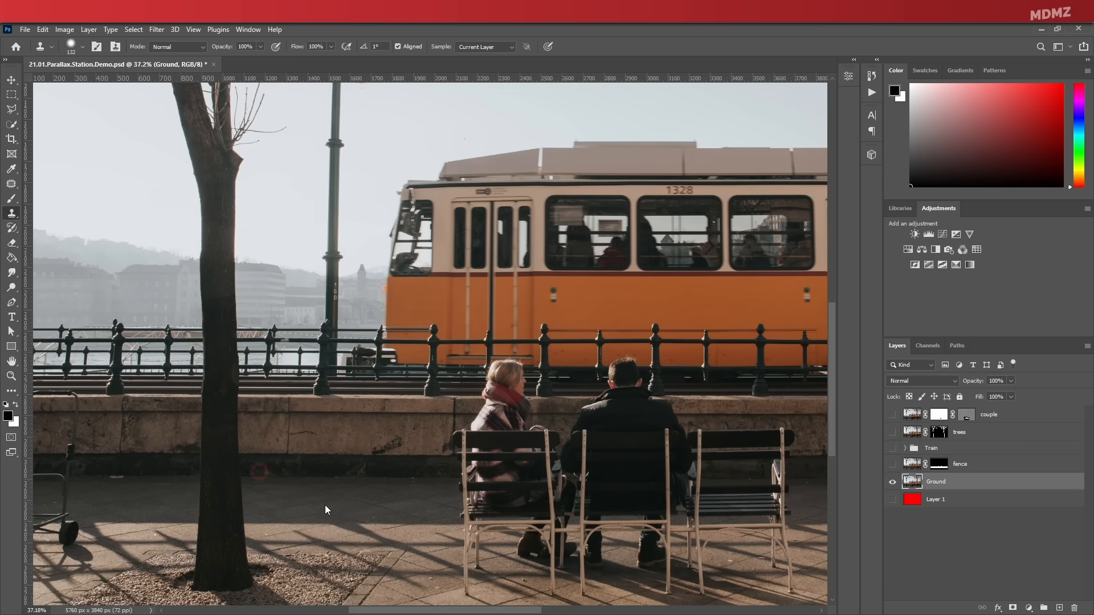
pyautogui.keyDown('alt'); pyautogui.click(261, 522); pyautogui.keyUp('alt')
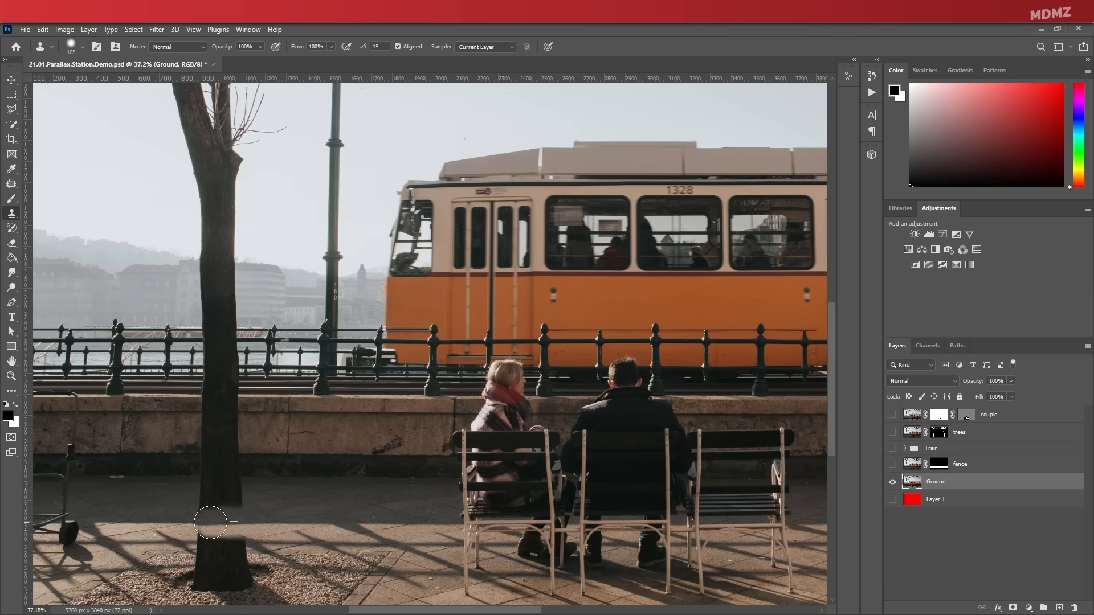
pyautogui.moveTo(213, 522)
pyautogui.mouseDown()
pyautogui.moveTo(230, 507)
pyautogui.moveTo(202, 502)
pyautogui.moveTo(194, 486)
pyautogui.mouseUp()
pyautogui.keyDown('alt'); pyautogui.click(280, 495); pyautogui.keyUp('alt')
# Clone gravel and pavement over the remaining tree stump with a smaller, soft clone brush.
pyautogui.keyDown('alt'); pyautogui.rightClick(552, 405); pyautogui.keyUp('alt')
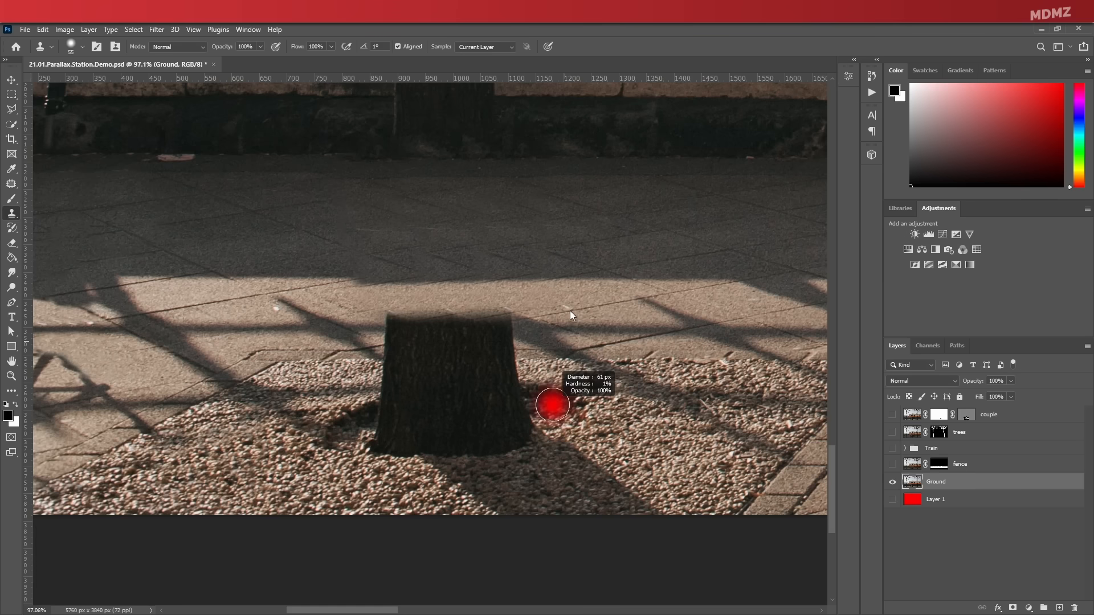
pyautogui.keyDown('alt'); pyautogui.click(554, 404); pyautogui.keyUp('alt')
pyautogui.moveTo(519, 401); pyautogui.dragTo(400, 416)
pyautogui.keyDown('alt'); pyautogui.click(508, 405); pyautogui.keyUp('alt')
pyautogui.moveTo(541, 424); pyautogui.dragTo(439, 440)
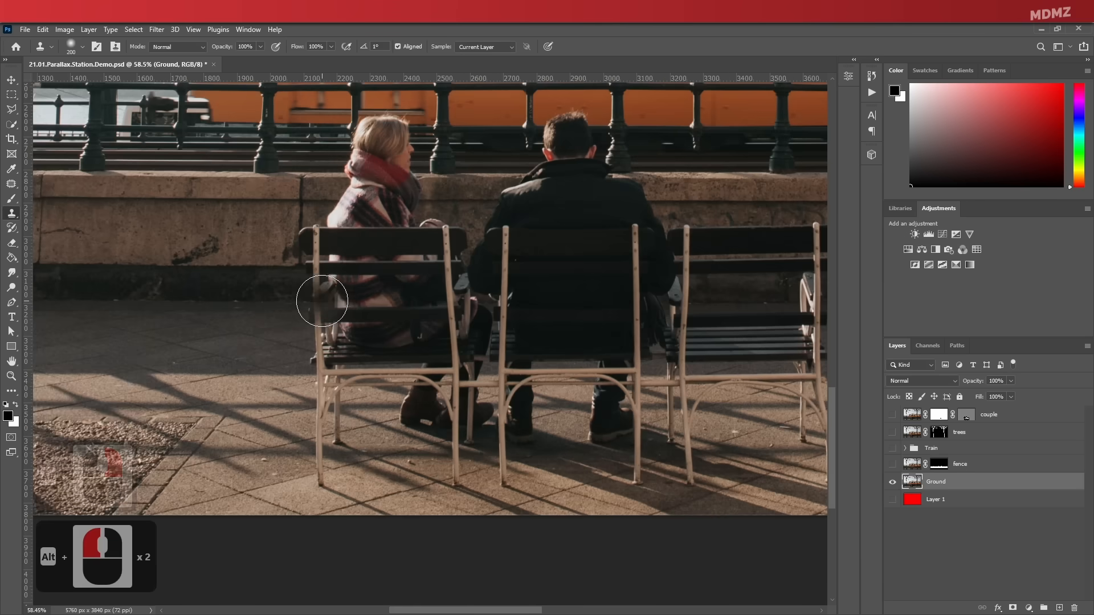
pyautogui.moveTo(318, 293)
pyautogui.mouseDown()
pyautogui.moveTo(350, 345)
pyautogui.moveTo(665, 335)
pyautogui.moveTo(679, 318)
pyautogui.mouseUp()
# Clone pavement and shadows over the couple's shoes and the chair legs on the Ground layer.
pyautogui.keyDown('alt'); pyautogui.rightClick(267, 282); pyautogui.keyUp('alt')
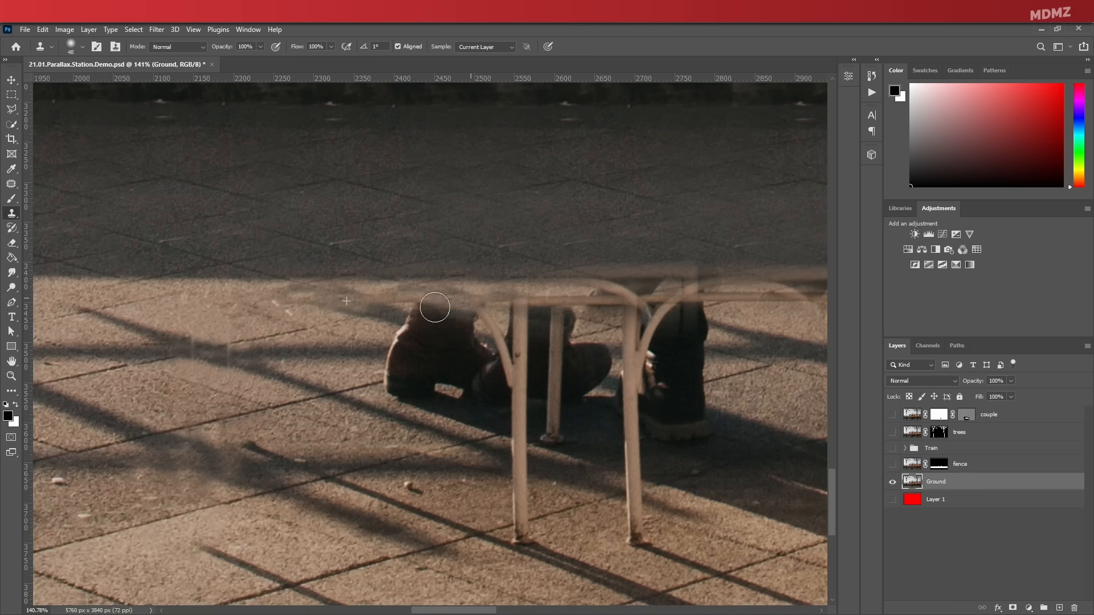
pyautogui.moveTo(435, 305)
pyautogui.mouseDown()
pyautogui.moveTo(392, 381)
pyautogui.moveTo(479, 357)
pyautogui.mouseUp()
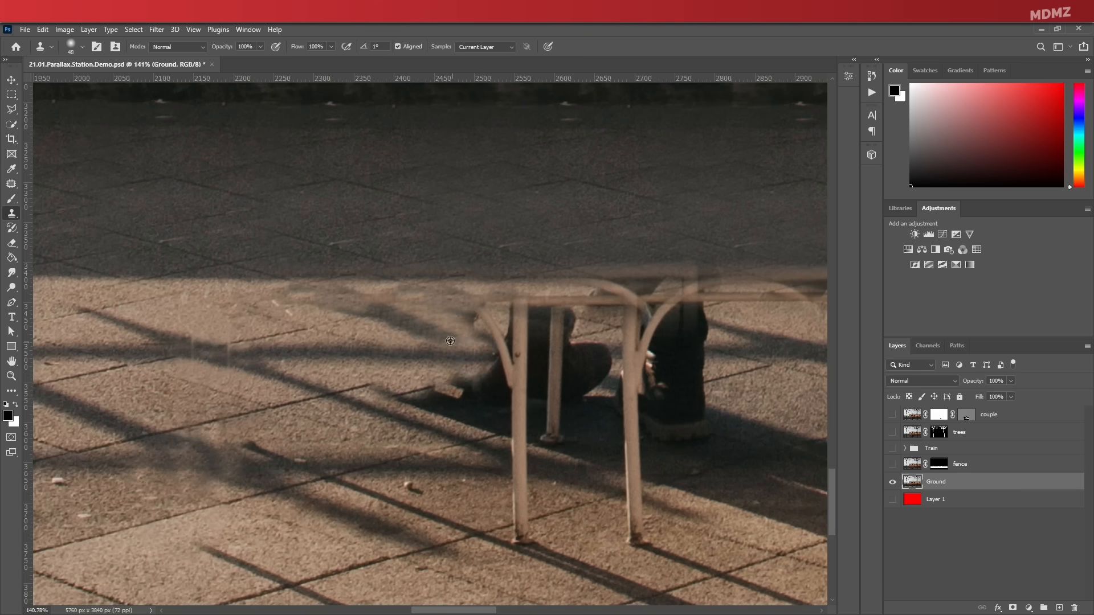
pyautogui.keyDown('alt'); pyautogui.rightClick(135, 421); pyautogui.keyUp('alt')
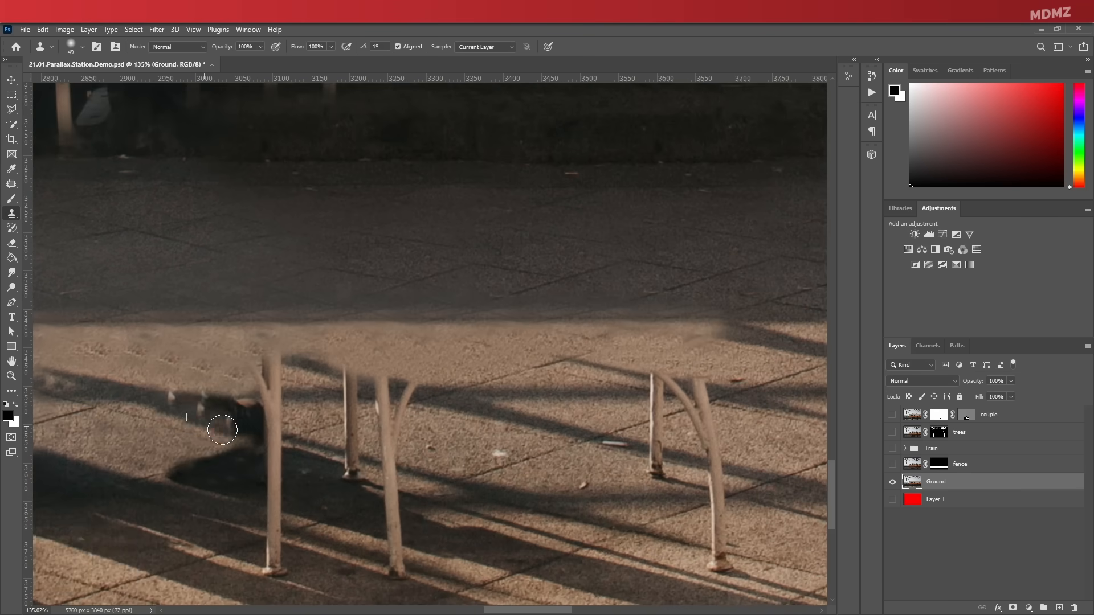
pyautogui.moveTo(234, 419); pyautogui.dragTo(208, 416)
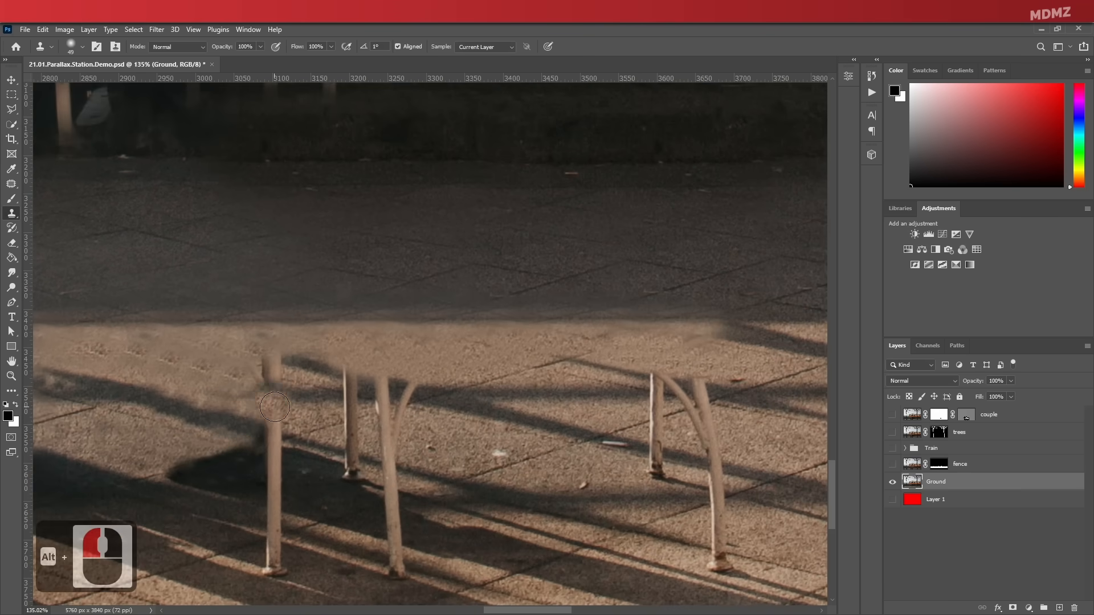
pyautogui.scroll(-20, 426, 423)
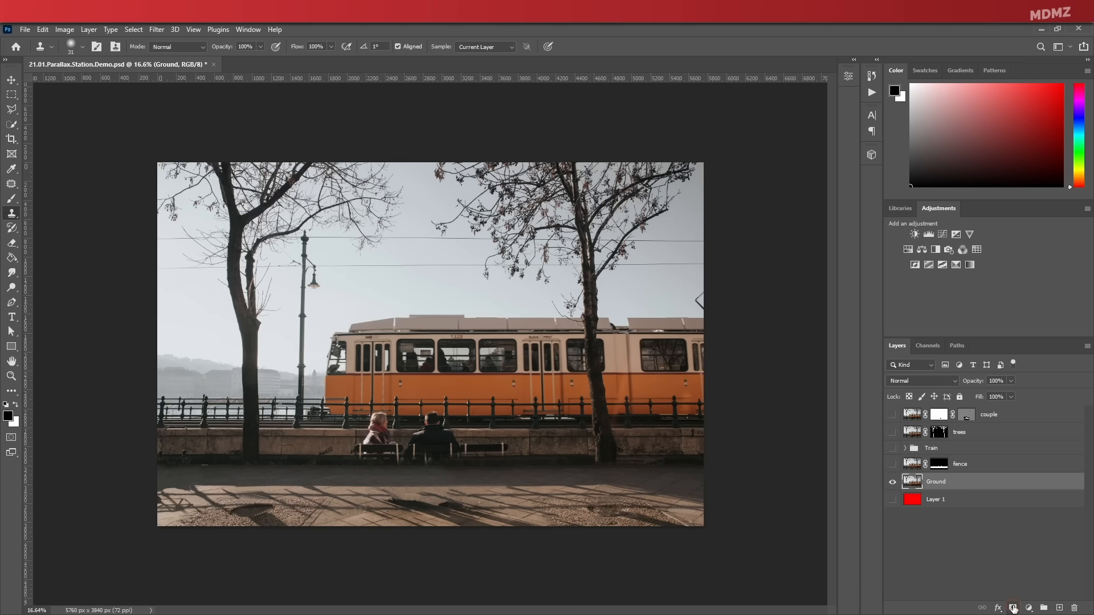
# Mask the Ground layer to the pavement below the wall, and show the other scene layers with the Train group beneath fence.
pyautogui.click(11, 94)
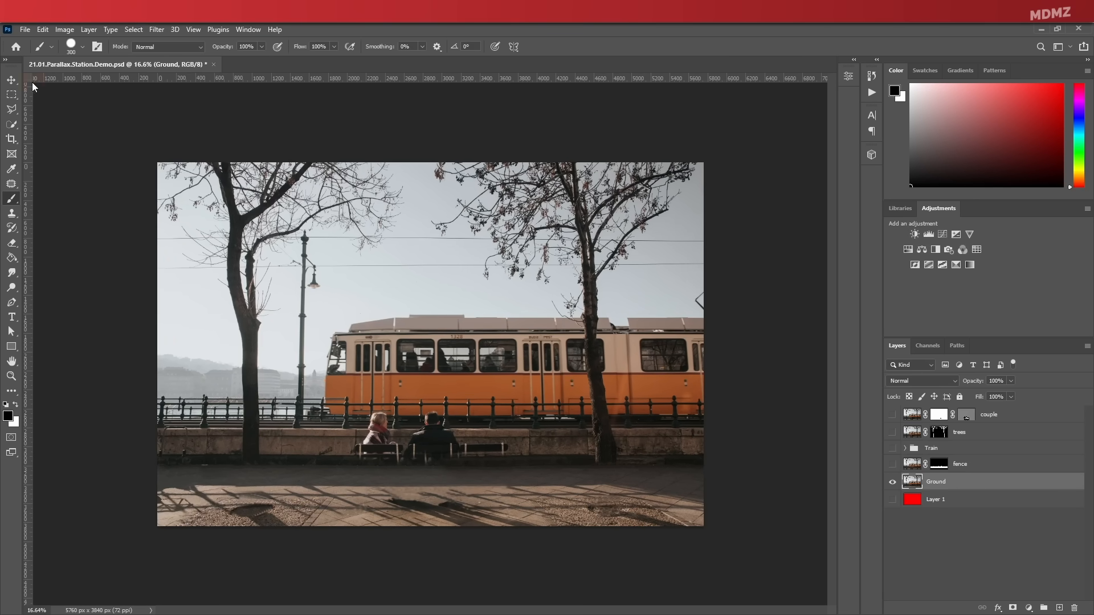
pyautogui.moveTo(766, 567); pyautogui.dragTo(72, 465)
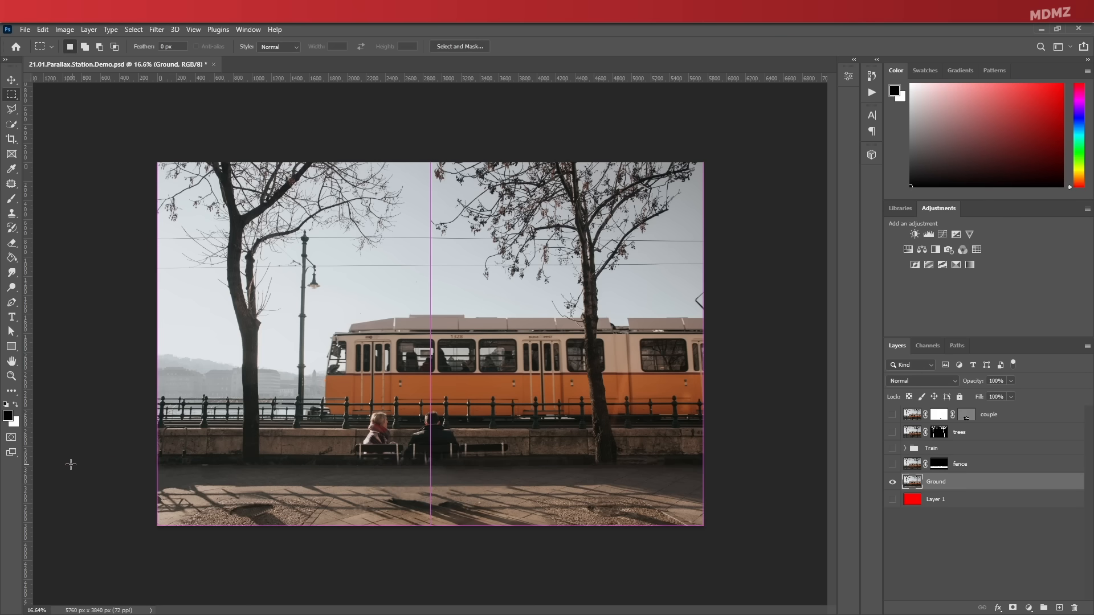
pyautogui.click(1013, 608)
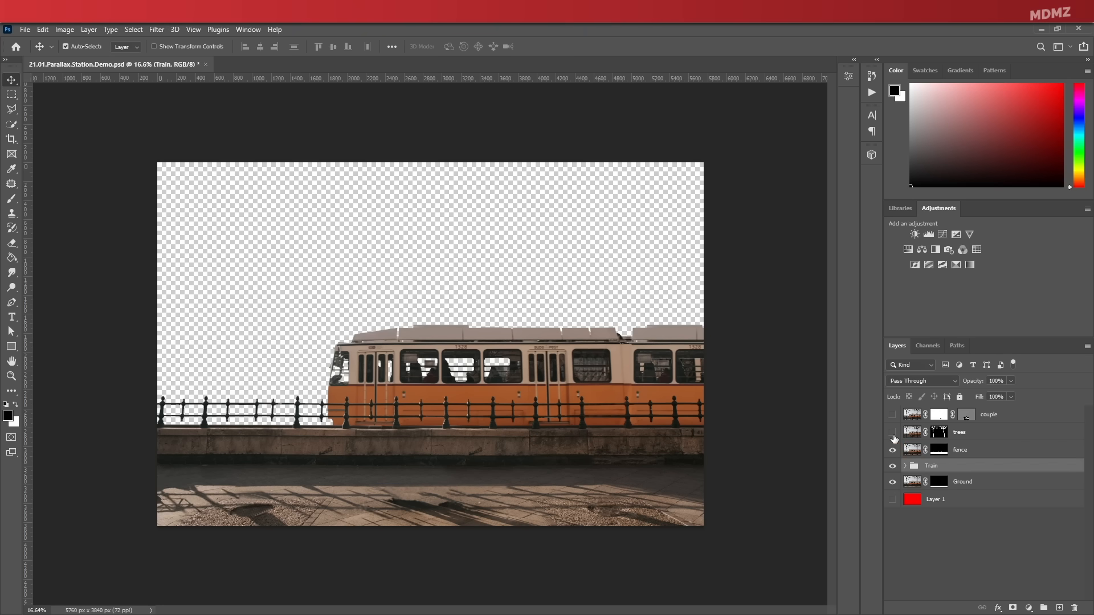
pyautogui.click(892, 433)
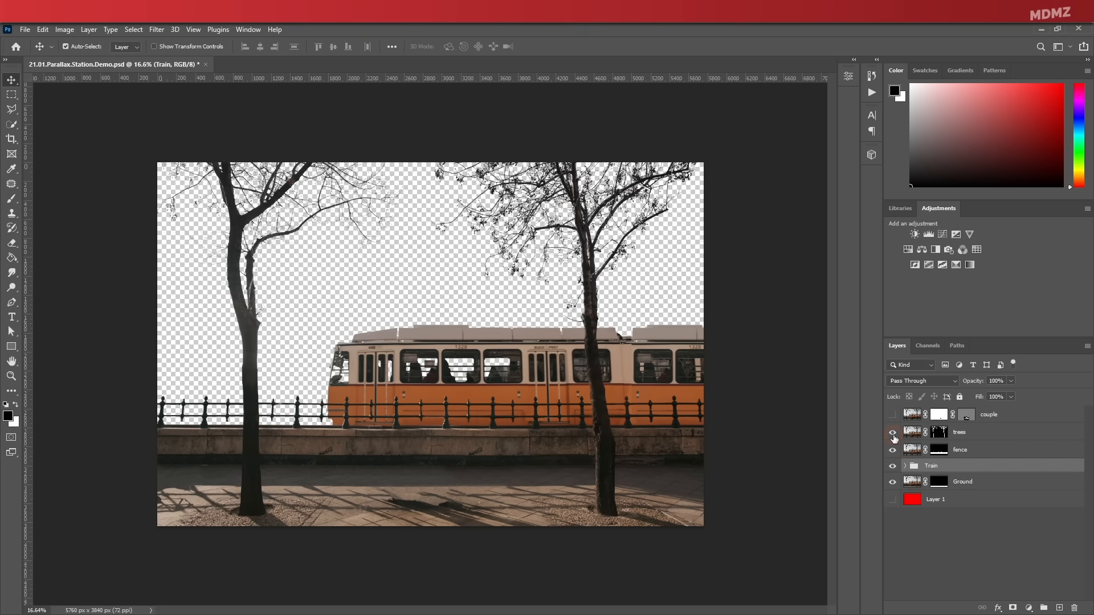
pyautogui.click(893, 416)
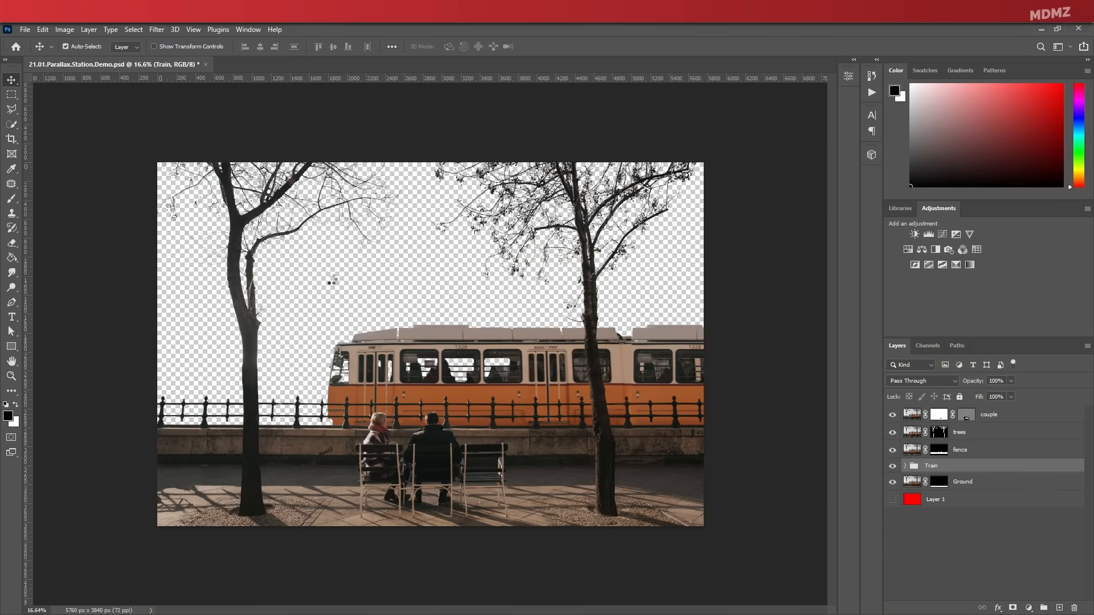
# Place the city skyline photo directly beneath the Ground layer and shift it down behind the fence.
pyautogui.press('Return')
pyautogui.moveTo(947, 471); pyautogui.dragTo(922, 504)
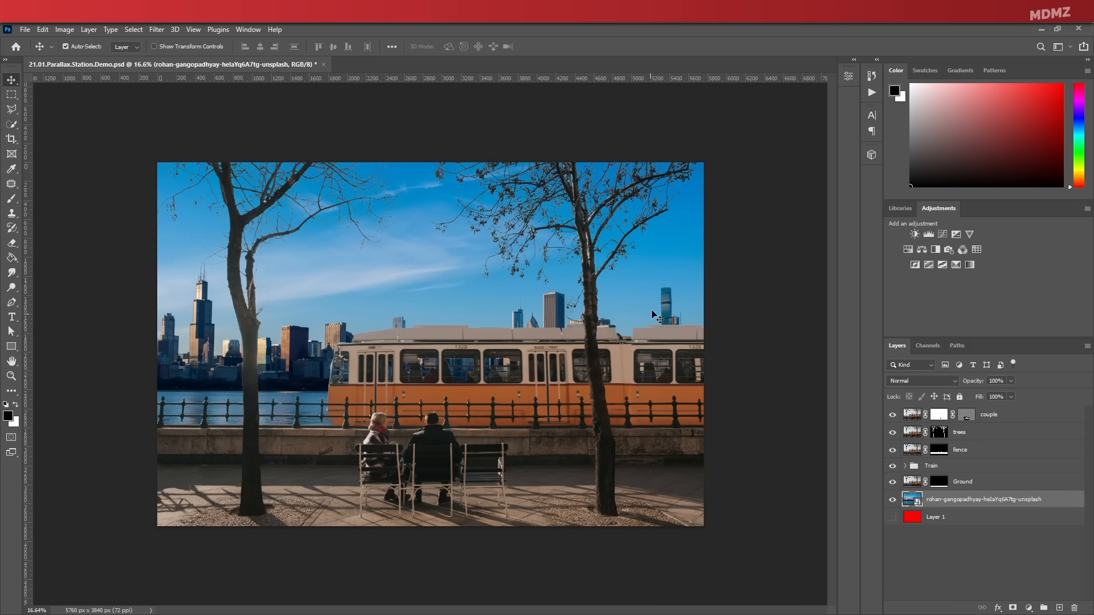
pyautogui.moveTo(303, 329); pyautogui.dragTo(294, 359)
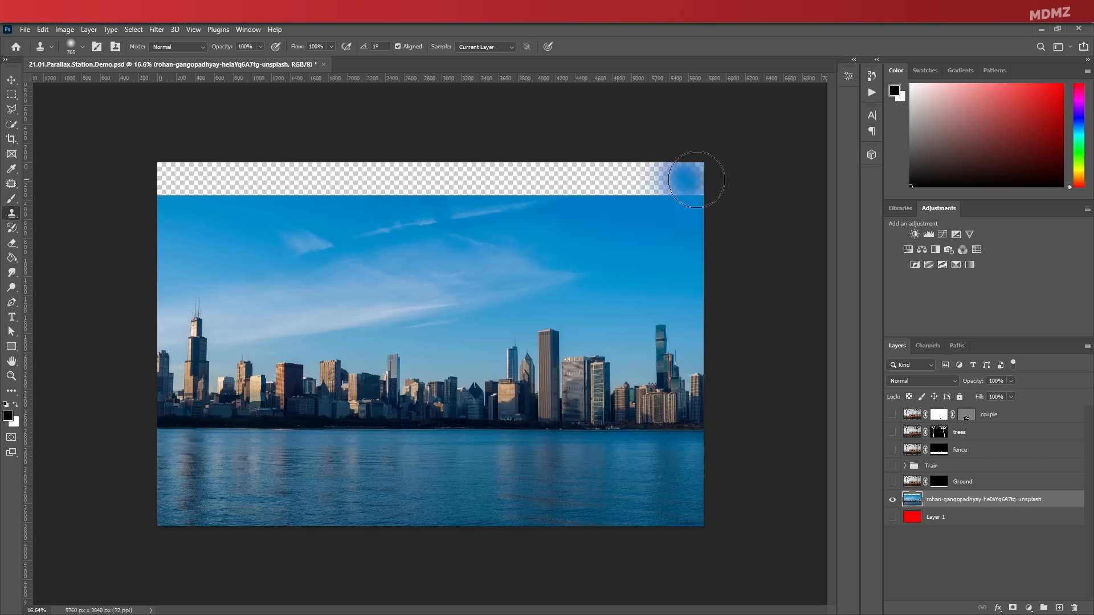
# Show only the skyline photo and clone its sky across the empty strip along the canvas's upper edge.
pyautogui.moveTo(691, 176); pyautogui.dragTo(342, 177)
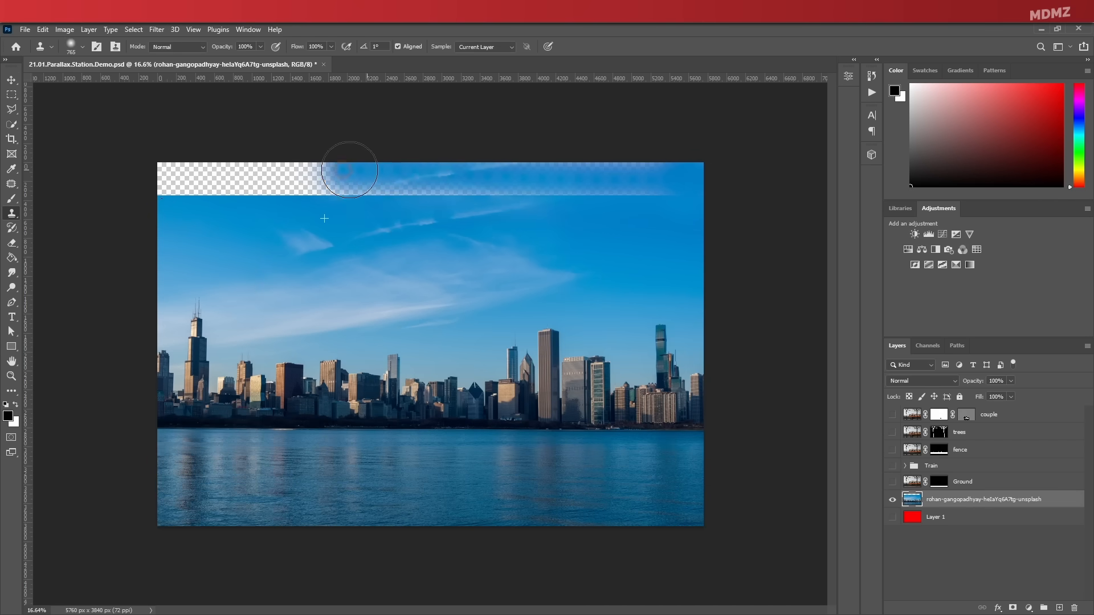
pyautogui.moveTo(535, 177)
pyautogui.mouseDown()
pyautogui.moveTo(263, 167)
pyautogui.moveTo(341, 178)
pyautogui.moveTo(229, 188)
pyautogui.moveTo(165, 176)
pyautogui.moveTo(200, 184)
pyautogui.moveTo(172, 181)
pyautogui.mouseUp()
pyautogui.keyDown('alt'); pyautogui.click(162, 192); pyautogui.keyUp('alt')
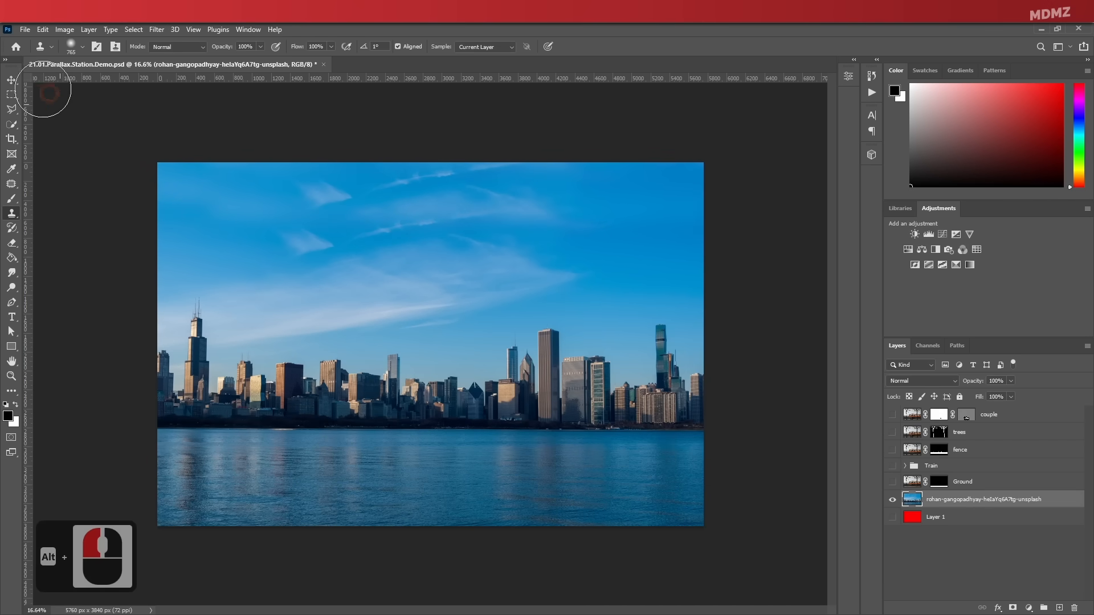
# Rename the skyline photo layer as city.
pyautogui.click(12, 82)
pyautogui.doubleClick(993, 501)
pyautogui.write('c')
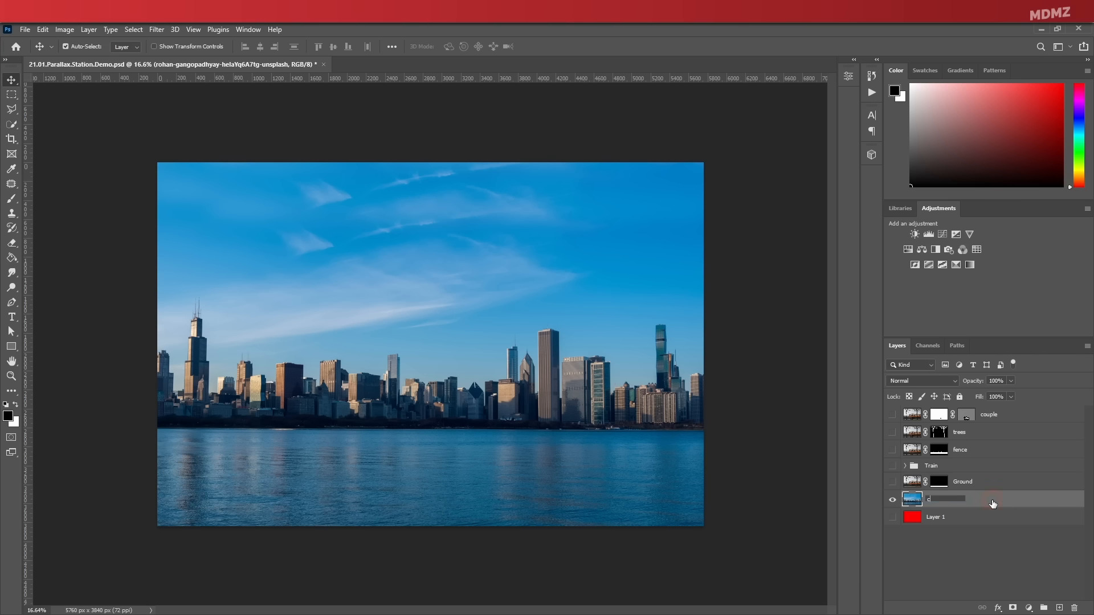
pyautogui.write('ity')
pyautogui.press('Return')
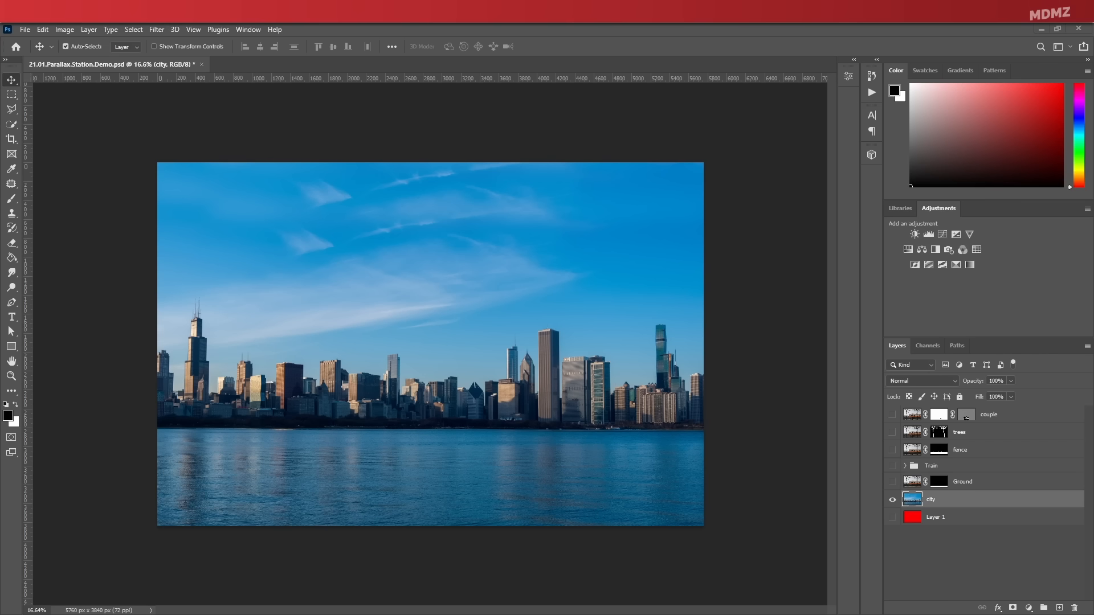
# Add a Hue/Saturation adjustment clipped to the city layer, reduce the overall saturation and set the Blues saturation to -15.
pyautogui.click(912, 250)
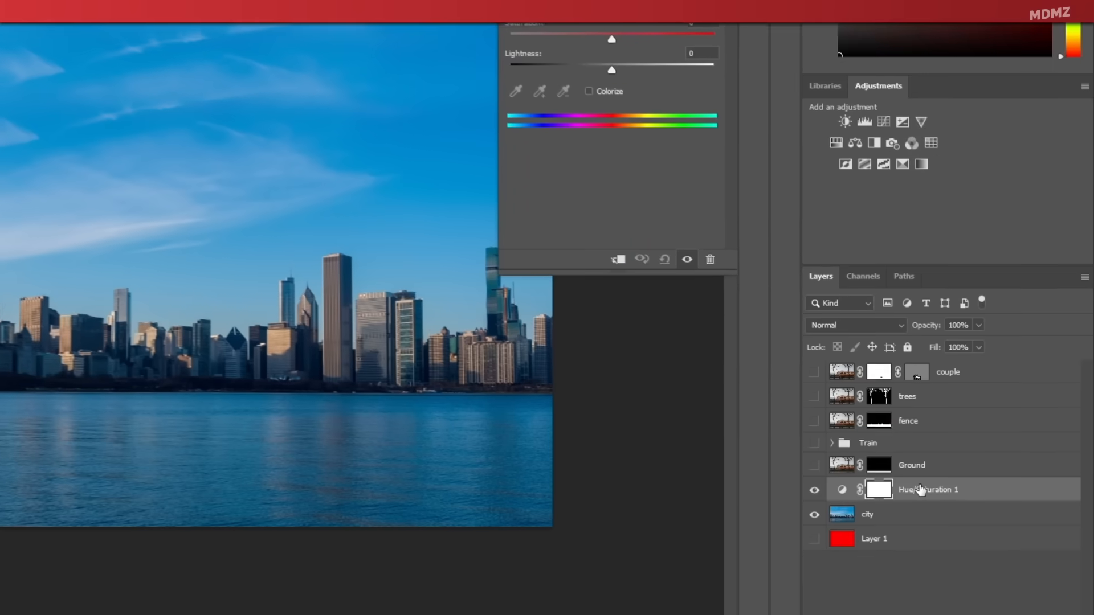
pyautogui.rightClick(920, 490)
pyautogui.click(920, 113)
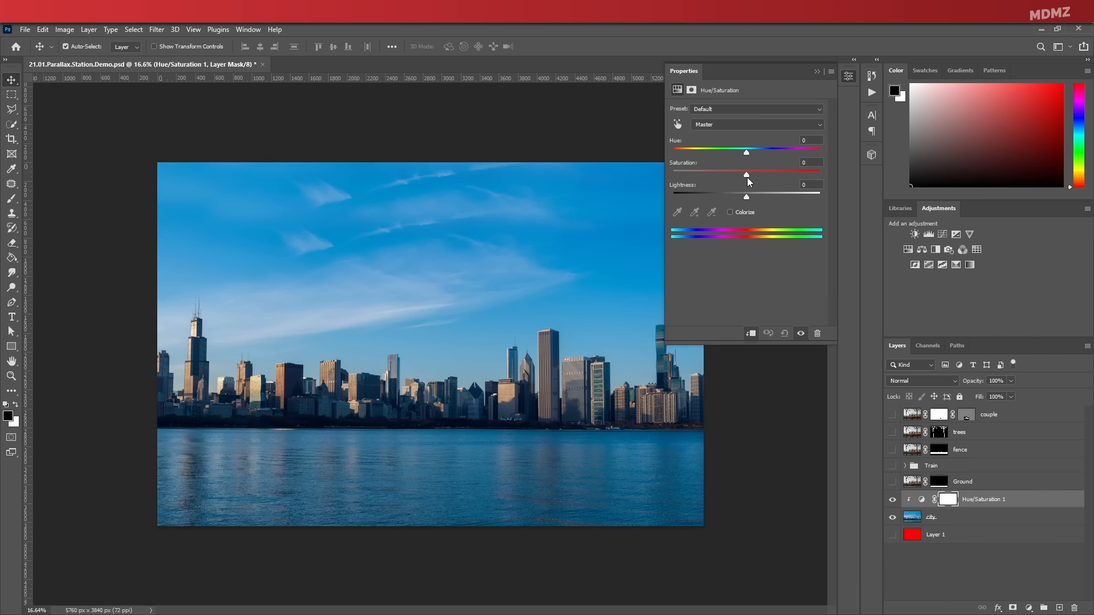
pyautogui.moveTo(746, 175); pyautogui.dragTo(730, 175)
pyautogui.click(723, 120)
pyautogui.click(751, 176)
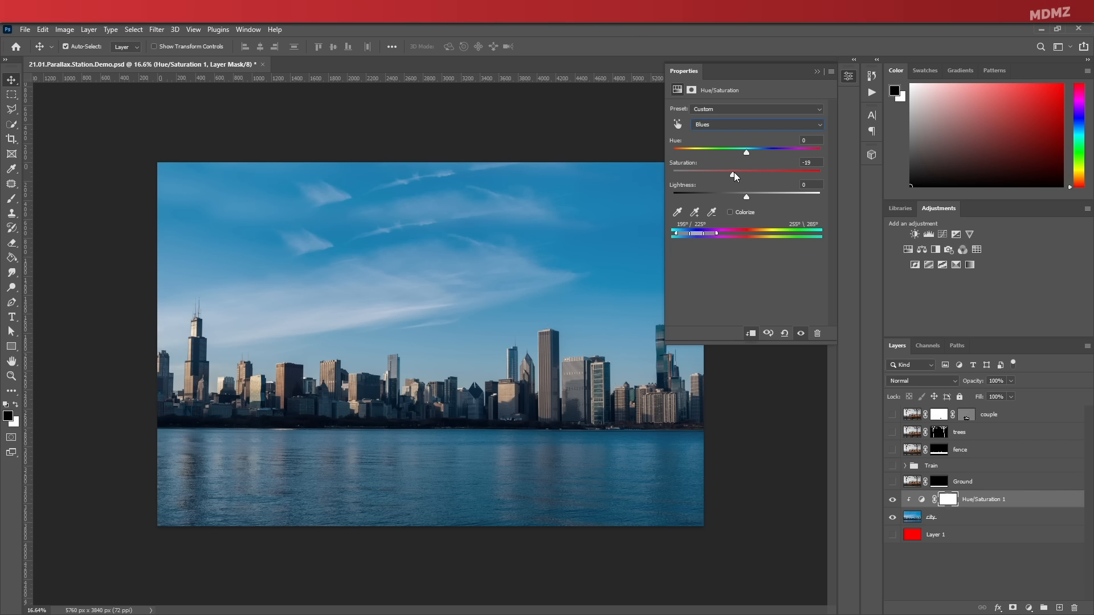
# Add an Exposure adjustment clipped to the city layer, with exposure +0.21 and gamma correction 1.69.
pyautogui.click(957, 234)
pyautogui.rightClick(963, 499)
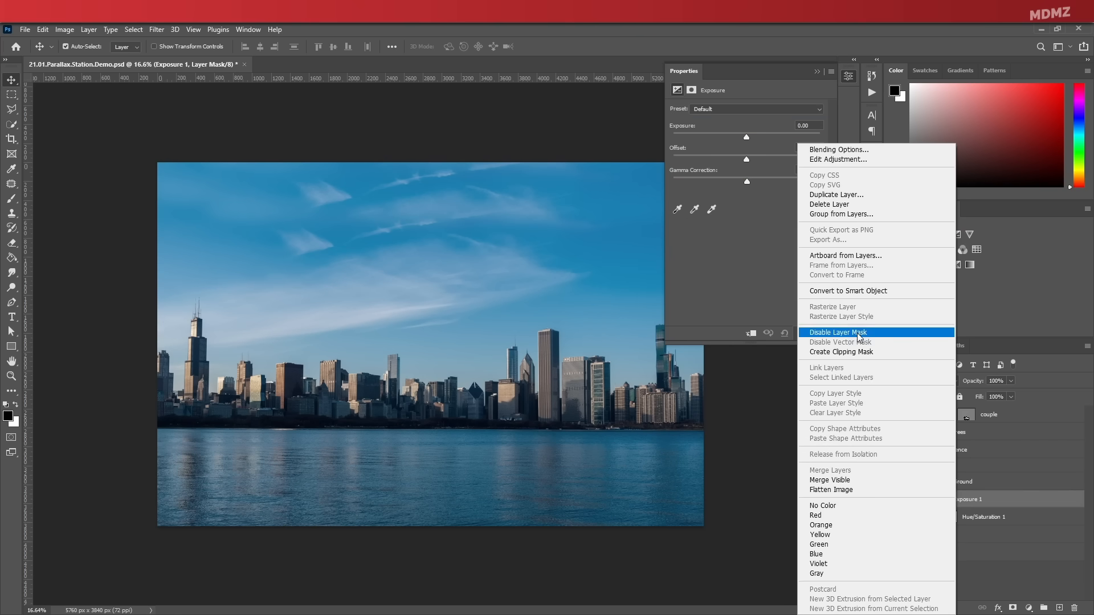
pyautogui.click(857, 353)
pyautogui.moveTo(746, 137); pyautogui.dragTo(748, 139)
pyautogui.moveTo(746, 181); pyautogui.dragTo(718, 180)
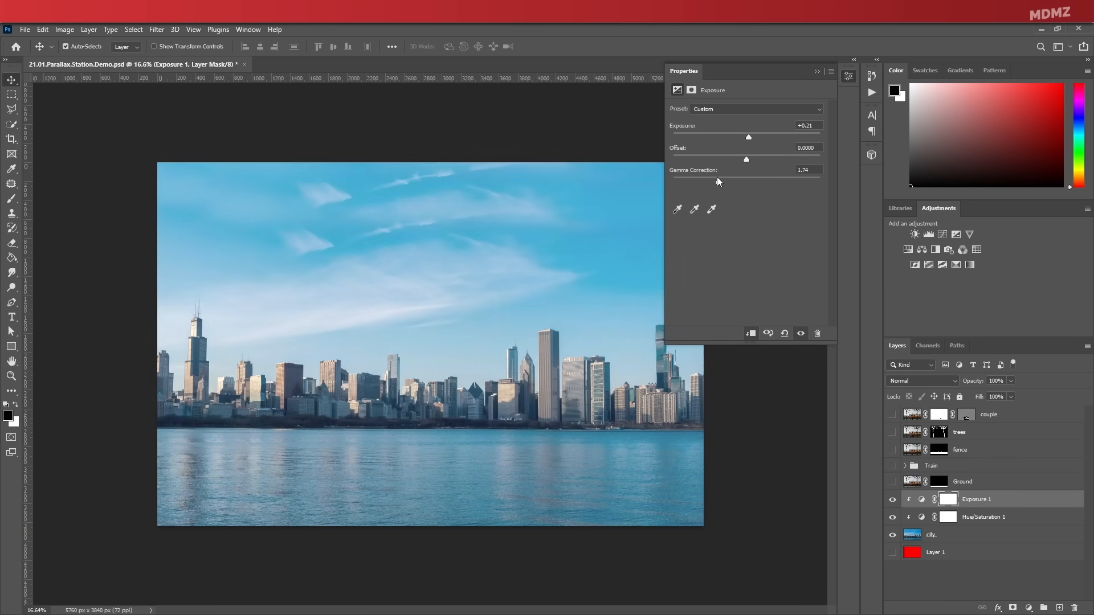
# Add a Levels adjustment clipped to the city layer and set its midtone level to 1.75.
pyautogui.click(925, 233)
pyautogui.rightClick(967, 506)
pyautogui.click(944, 238)
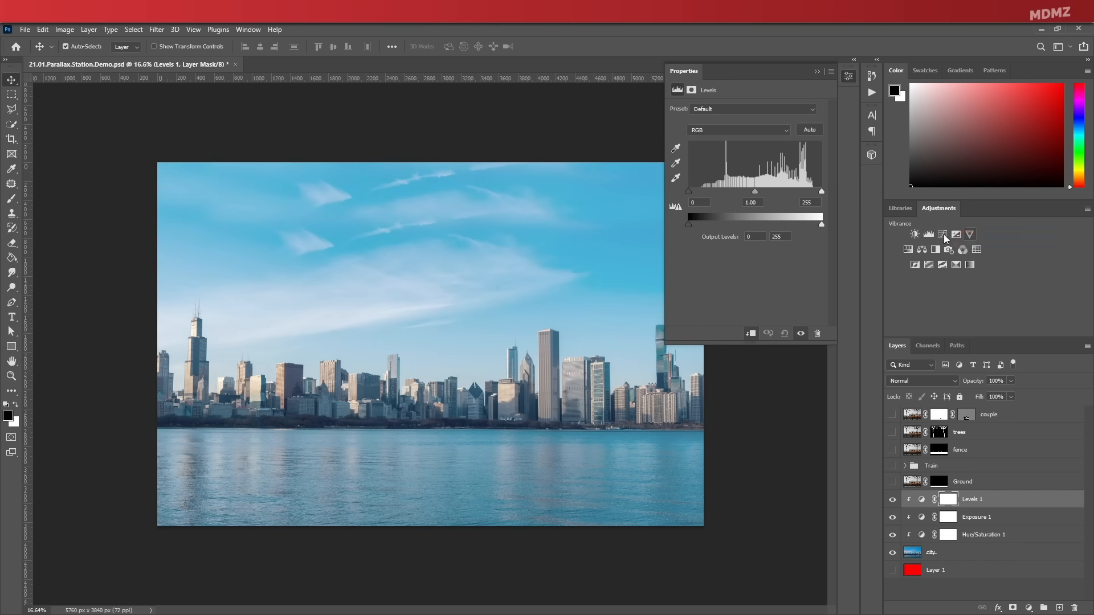
pyautogui.moveTo(755, 192); pyautogui.dragTo(747, 193)
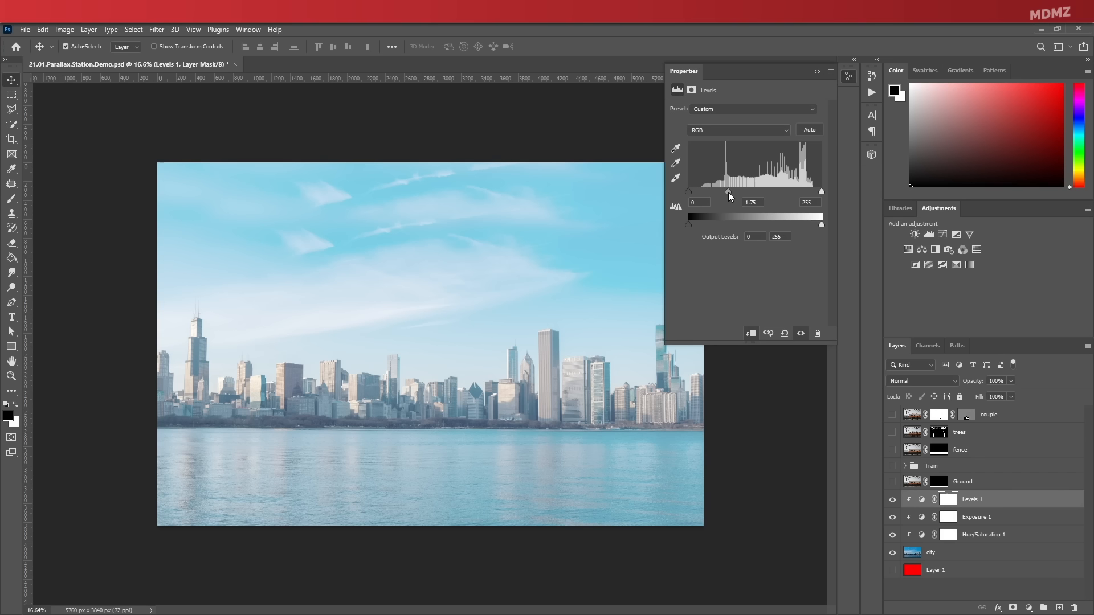
# Show the couple, trees, fence, Train and Ground layers again and collapse the adjustment properties.
pyautogui.moveTo(892, 415); pyautogui.dragTo(893, 481)
pyautogui.click(894, 466)
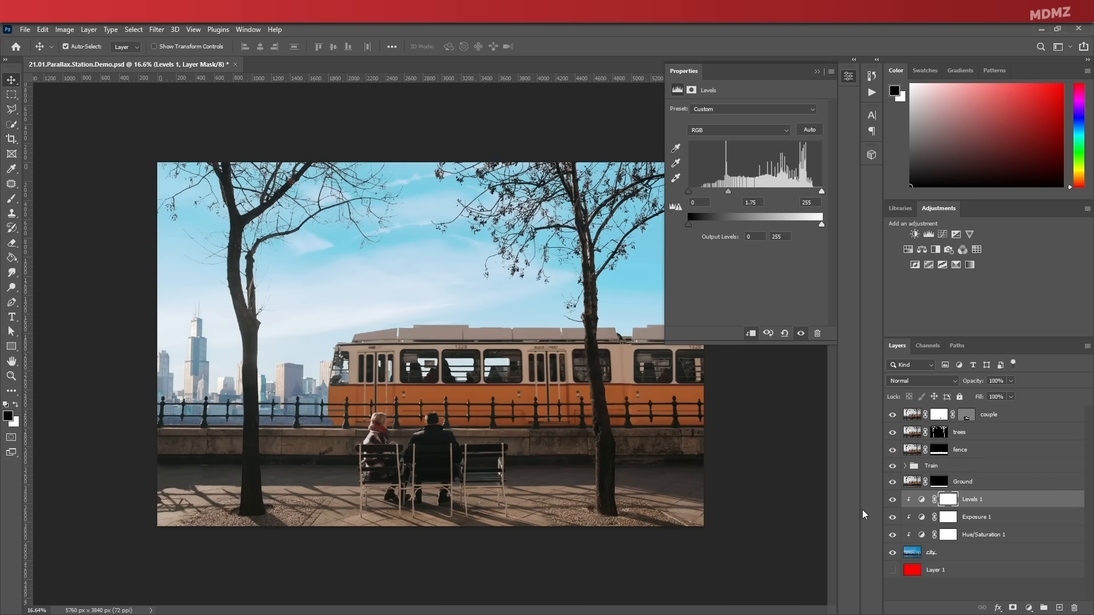
pyautogui.click(816, 74)
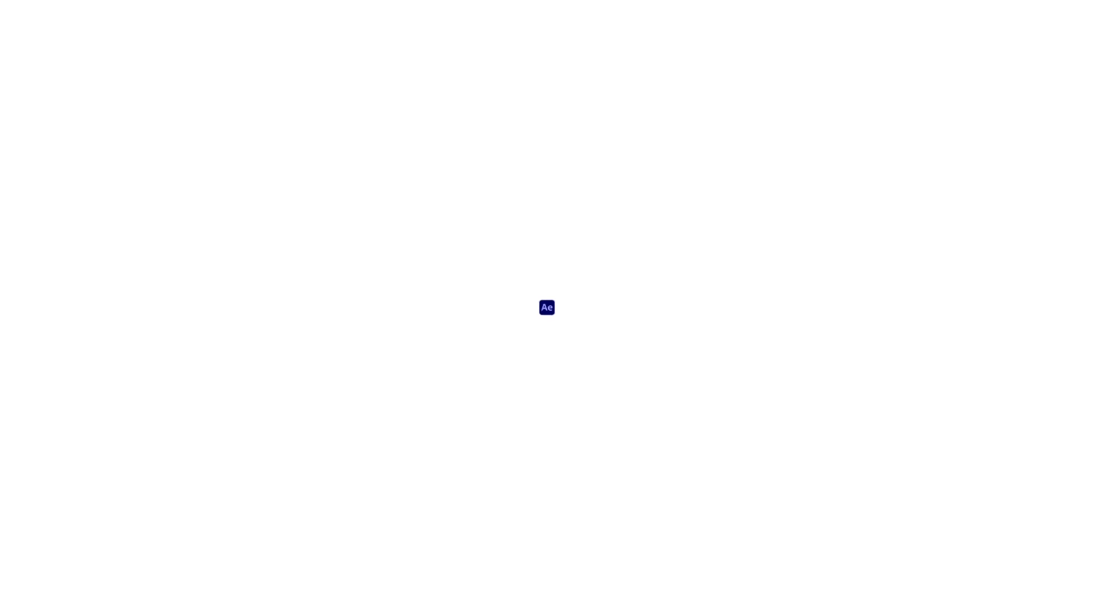
# In After Effects, import 21.01.Parallax.Station.Demo.psd as Composition - Retain Layer Sizes with layer styles merged into footage.
pyautogui.rightClick(90, 262)
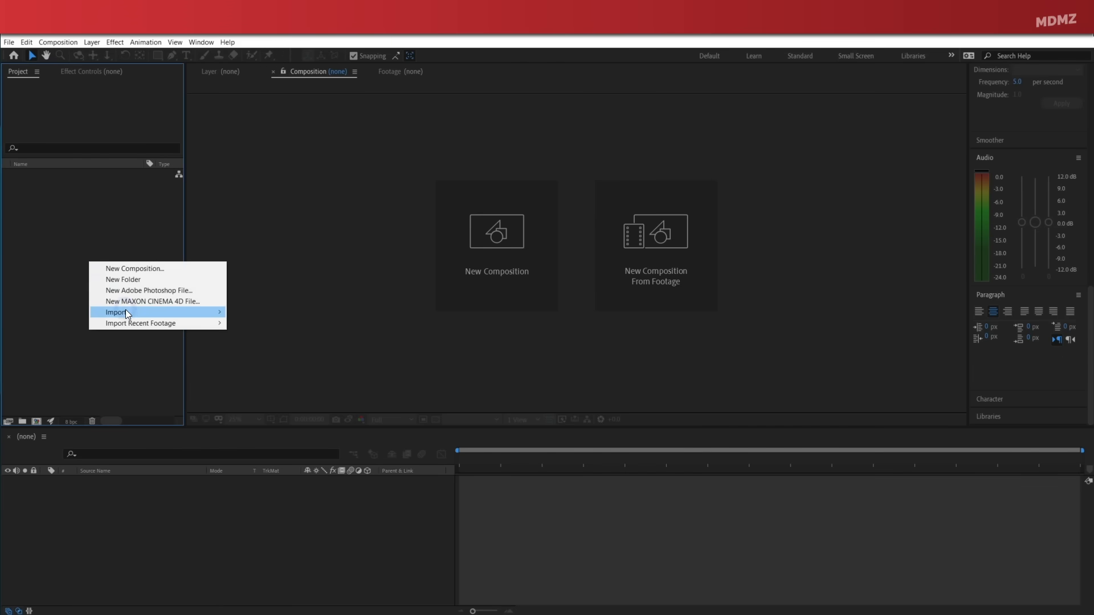
pyautogui.moveTo(127, 313)
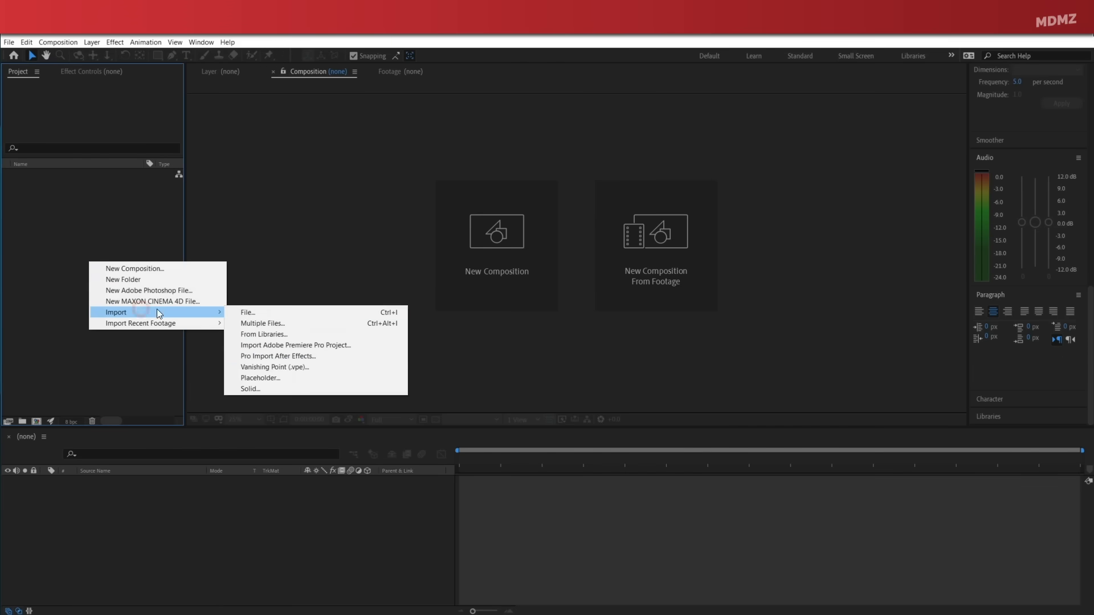
pyautogui.click(241, 309)
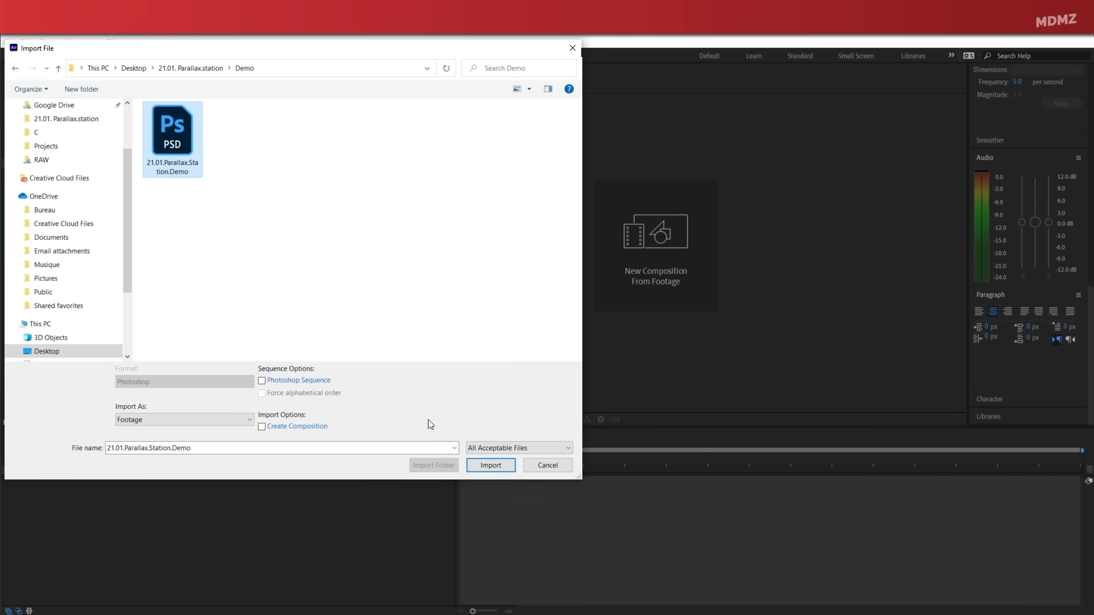
pyautogui.click(479, 465)
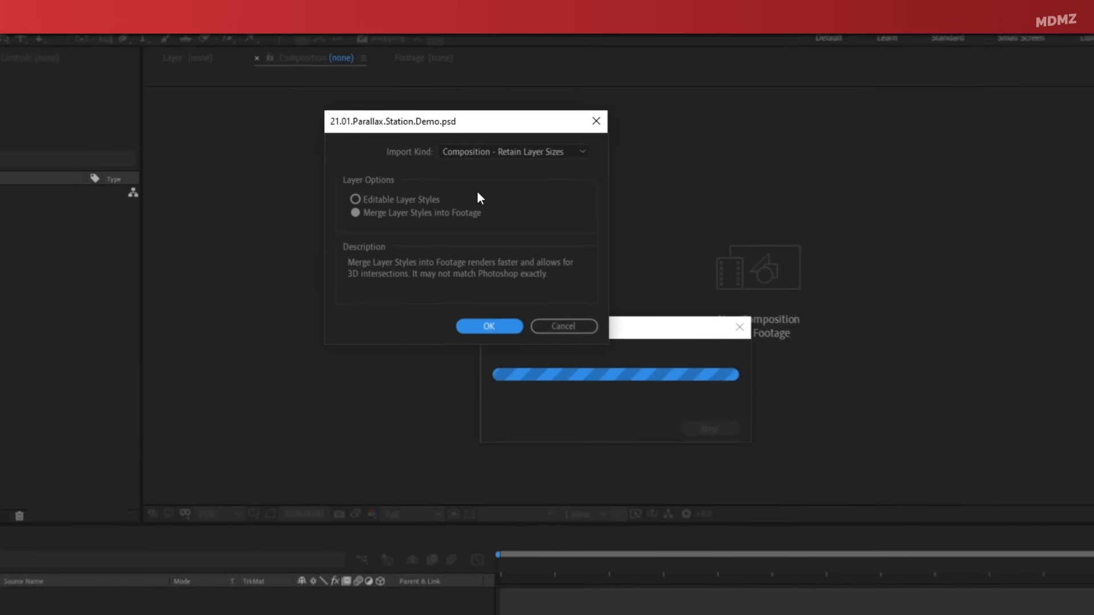
pyautogui.click(502, 162)
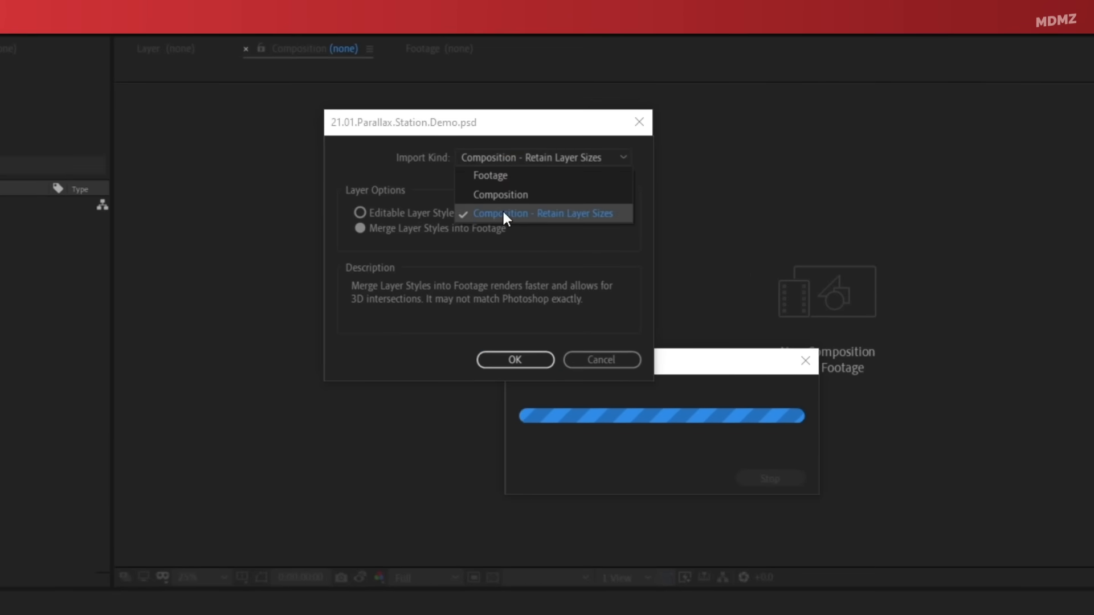
pyautogui.click(503, 213)
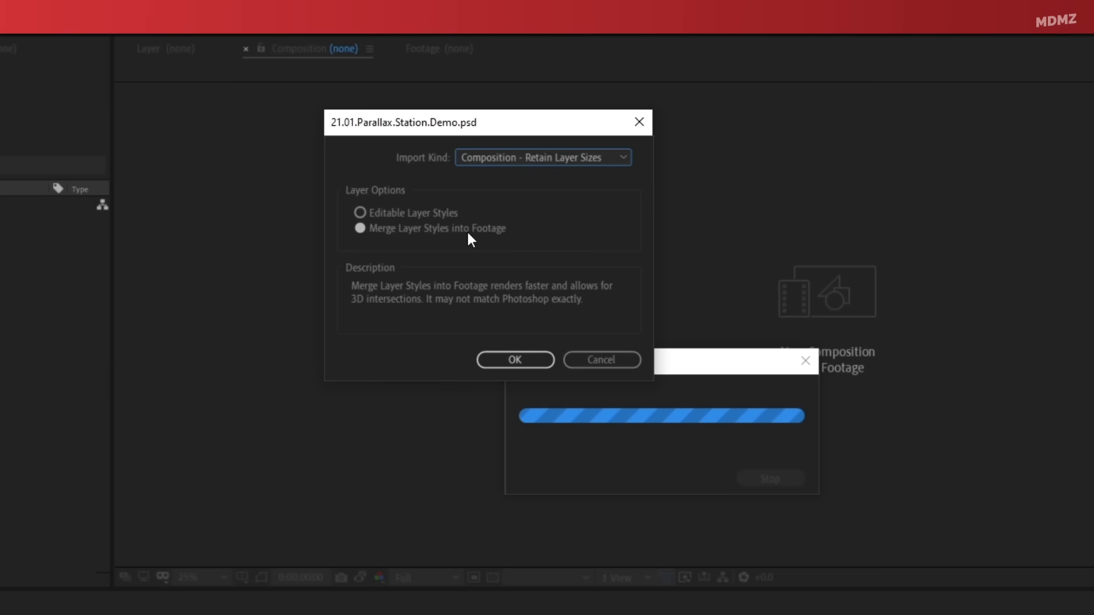
pyautogui.click(512, 362)
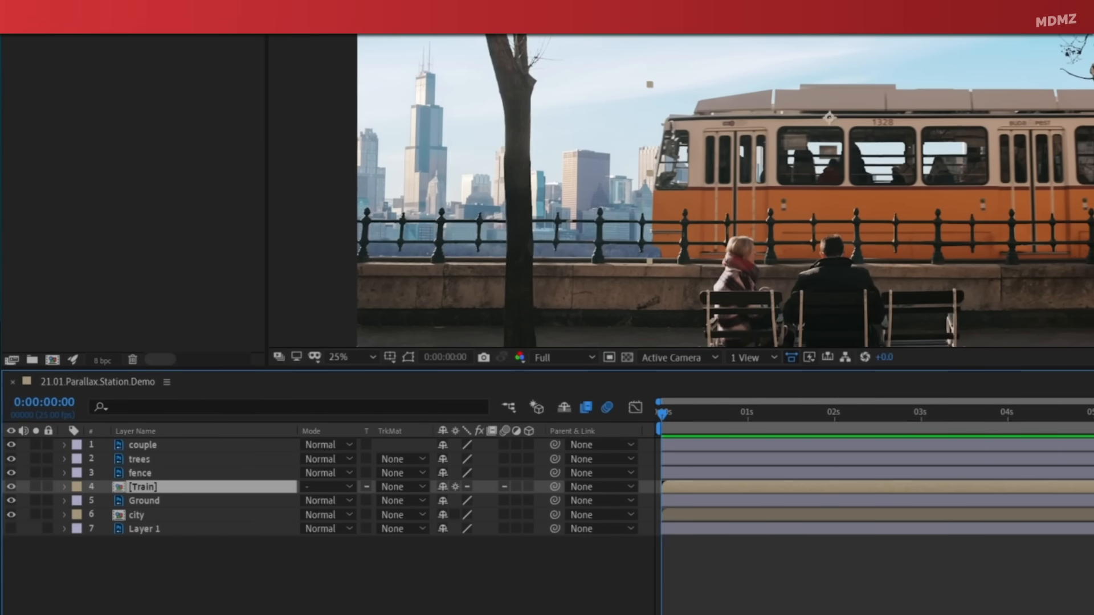
# Turn all seven layers of the station composition, from couple down to Layer 1, into 3D layers.
pyautogui.click(528, 443)
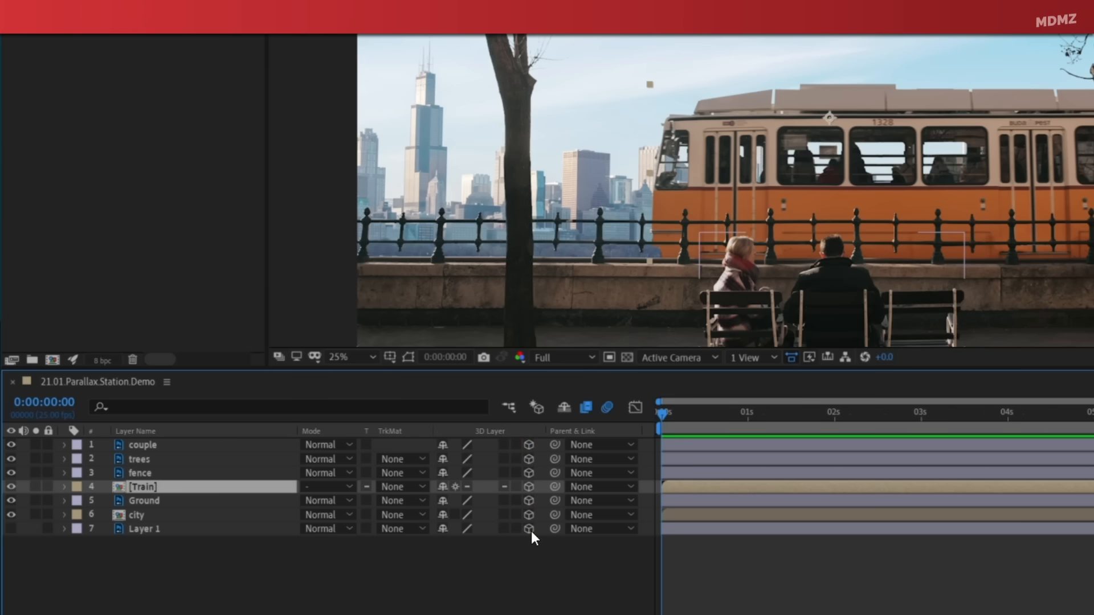
pyautogui.moveTo(531, 531); pyautogui.dragTo(530, 530)
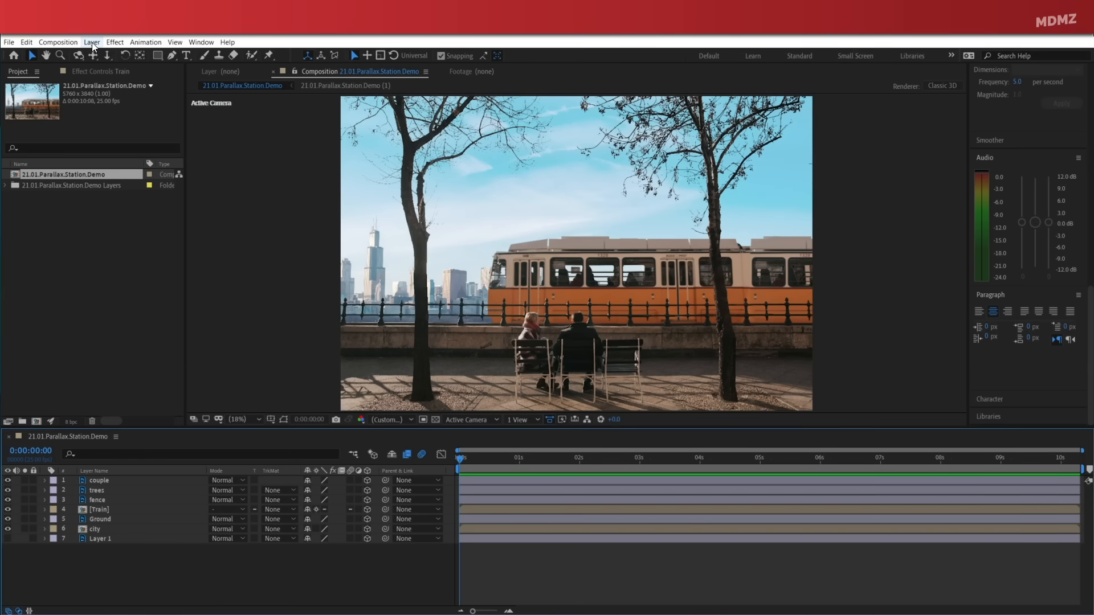
# Add a two-node camera with a 50 mm focal length and set the composition's view layout to 2 Views - Horizontal.
pyautogui.click(92, 42)
pyautogui.moveTo(190, 53)
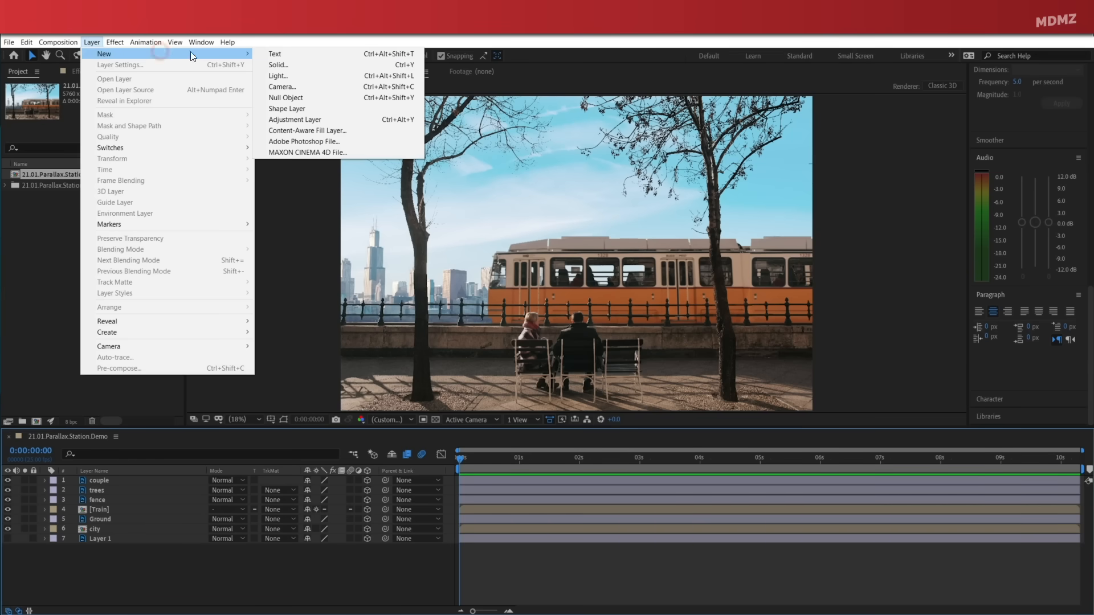
pyautogui.click(295, 88)
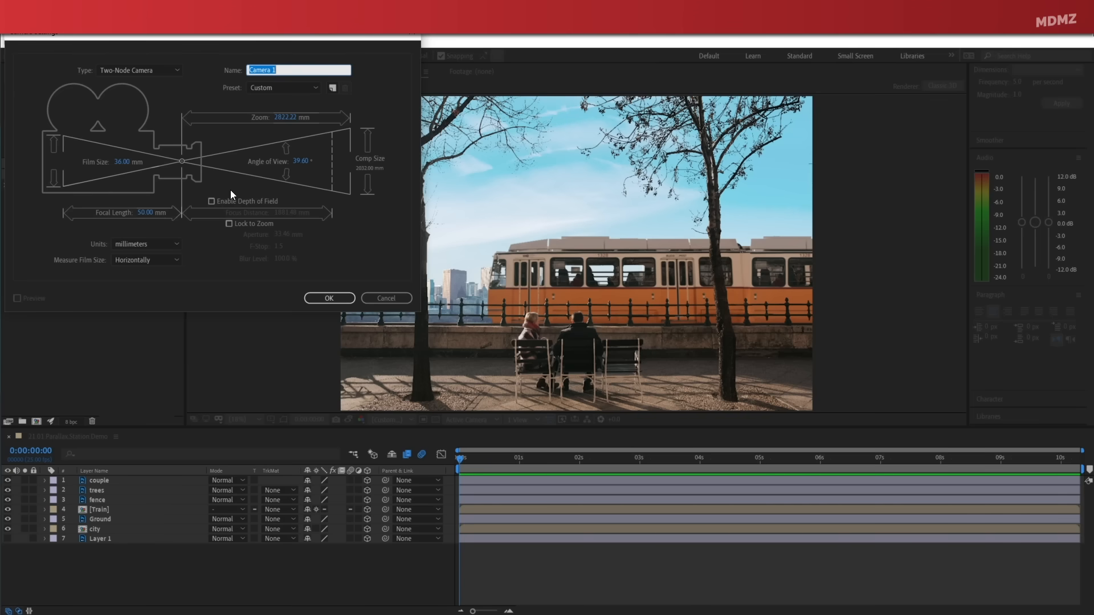
pyautogui.click(324, 296)
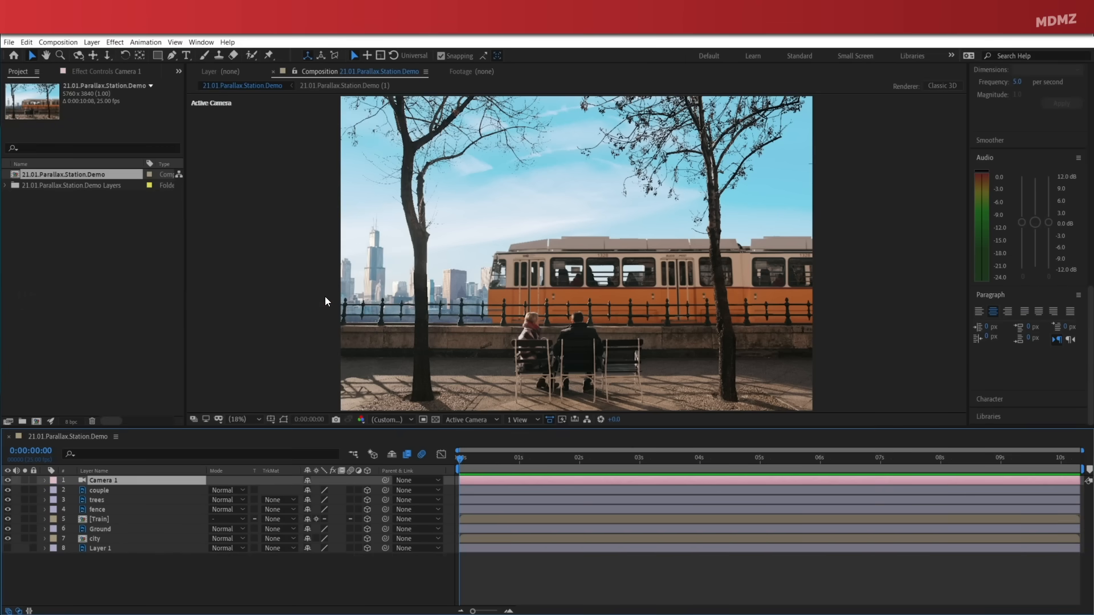
pyautogui.click(519, 420)
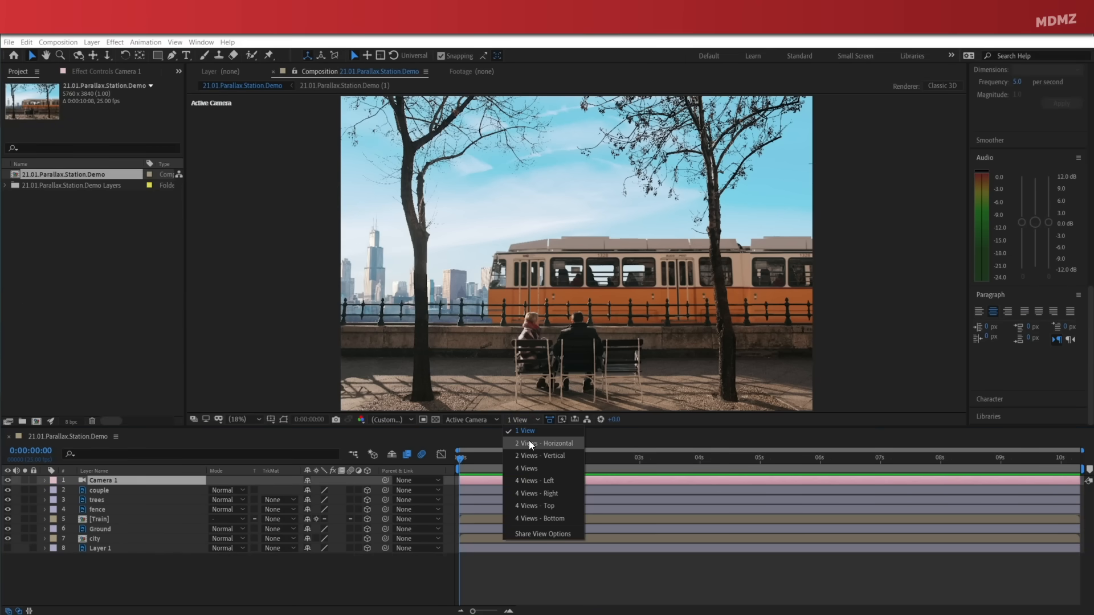
pyautogui.click(530, 444)
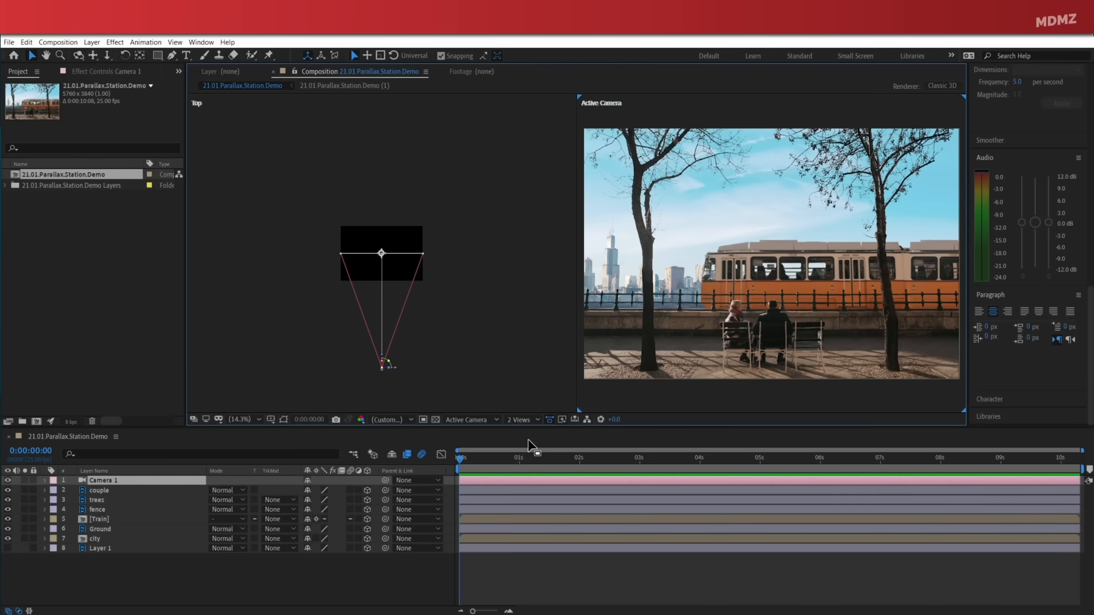
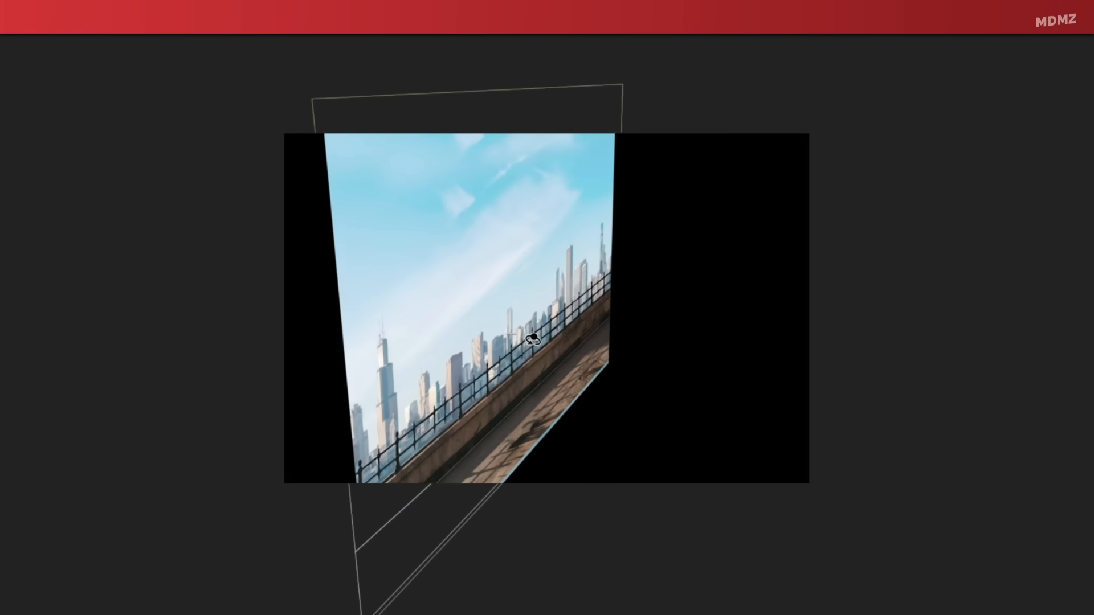
# Push the city layer back in depth to a Z position of about 10087.
pyautogui.moveTo(520, 273); pyautogui.dragTo(505, 325)
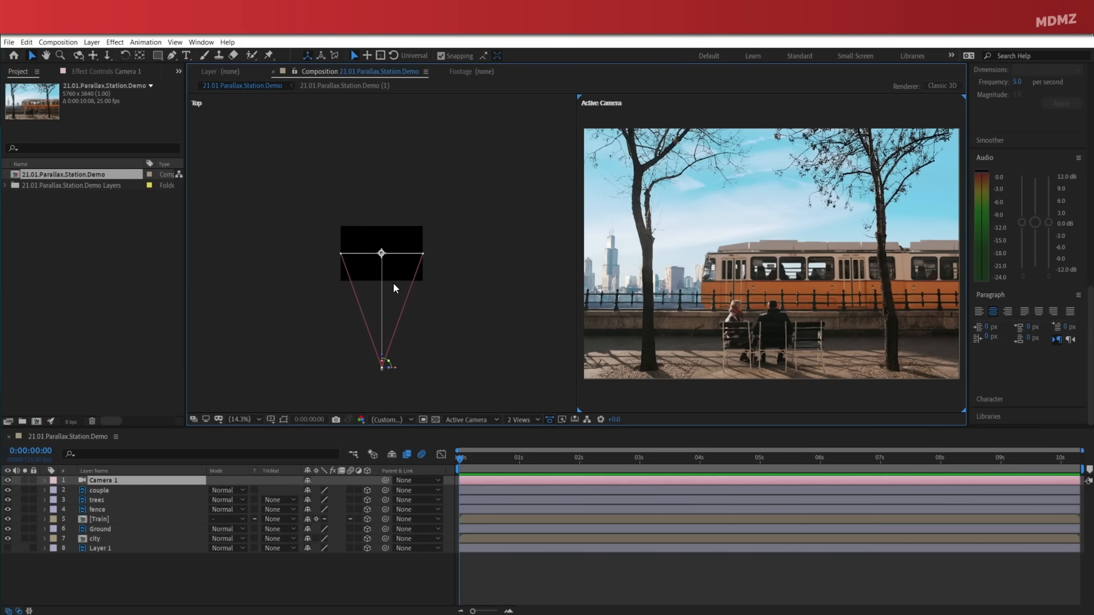
pyautogui.click(98, 539)
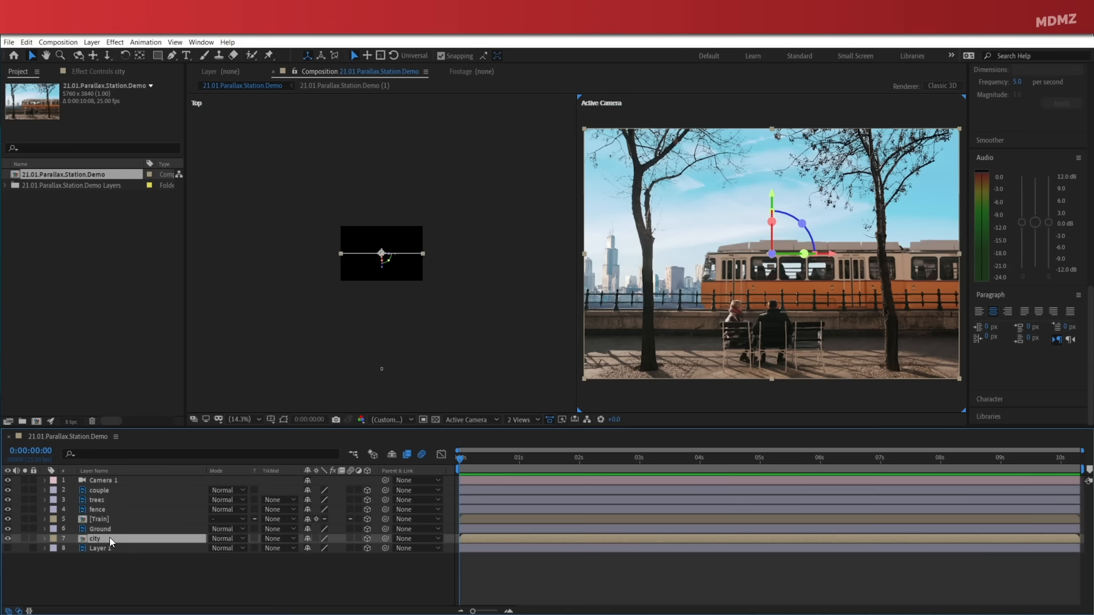
pyautogui.press('p')
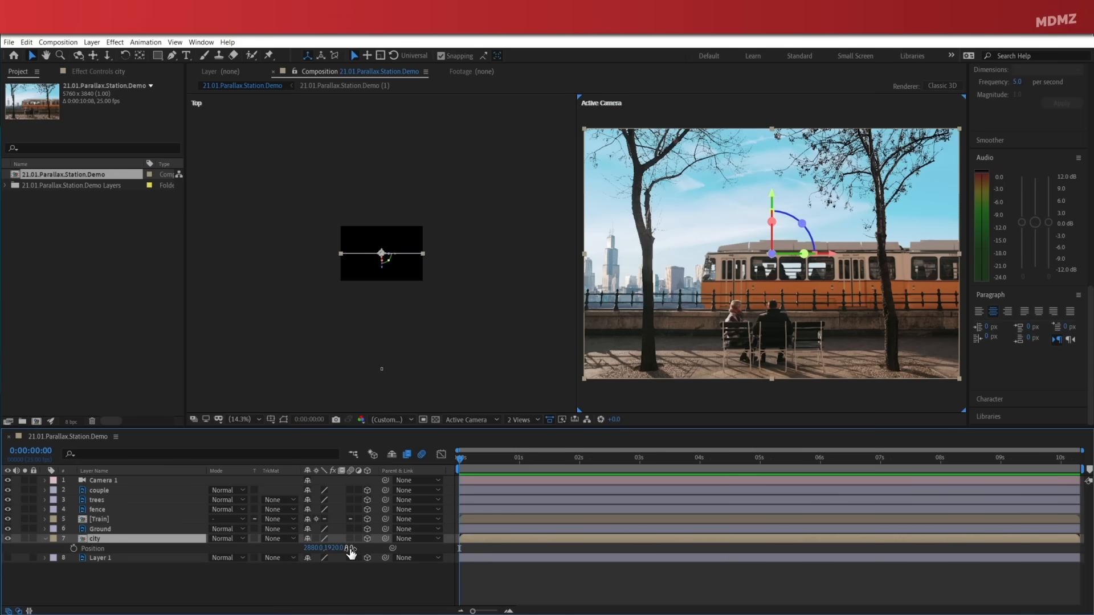
pyautogui.scroll(5, 361, 264)
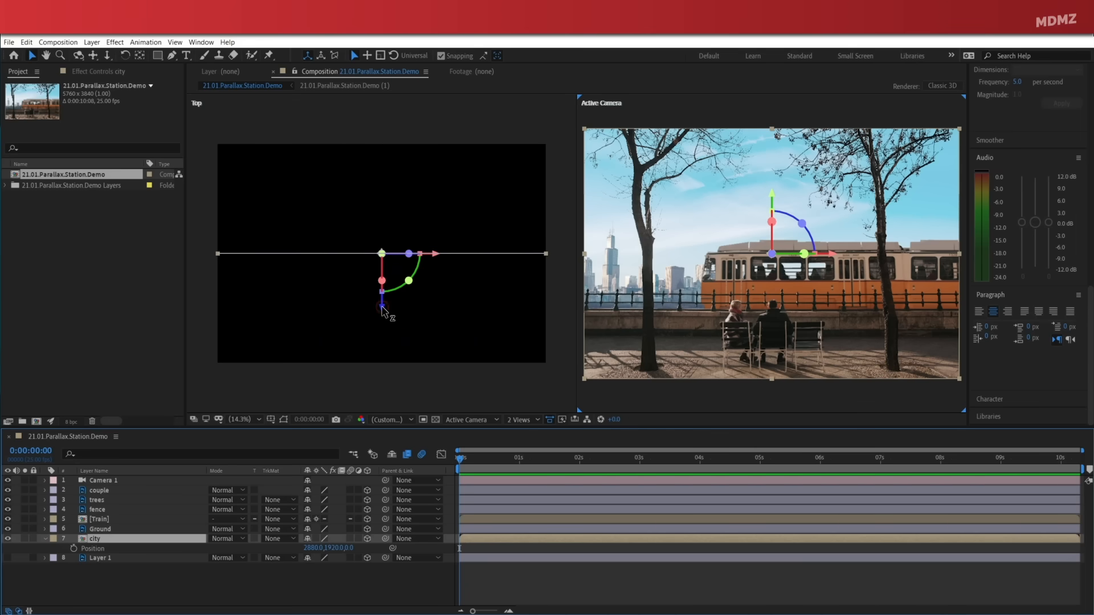
pyautogui.moveTo(383, 308); pyautogui.dragTo(403, 109)
pyautogui.press(',')
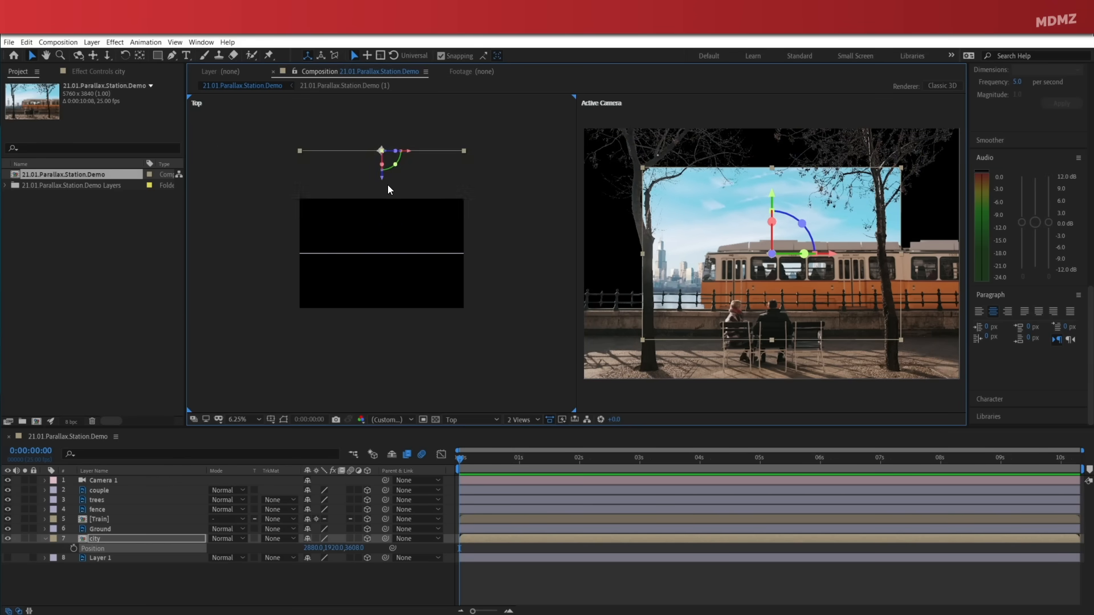
pyautogui.moveTo(387, 189); pyautogui.dragTo(416, 95)
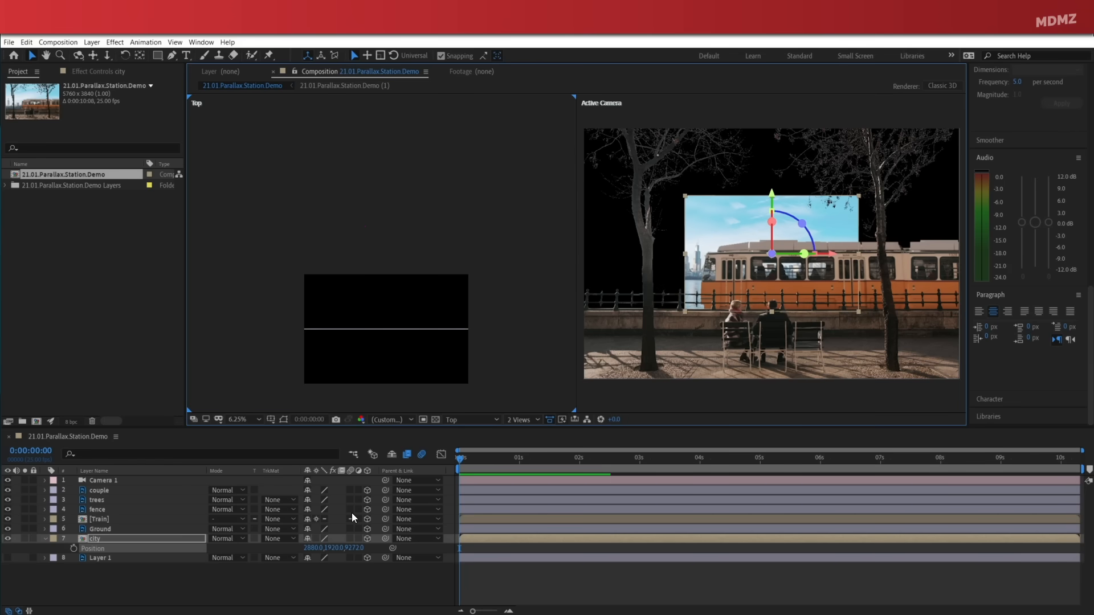
# Scale the city layer up to 229% so it fills the camera frame again.
pyautogui.click(149, 538)
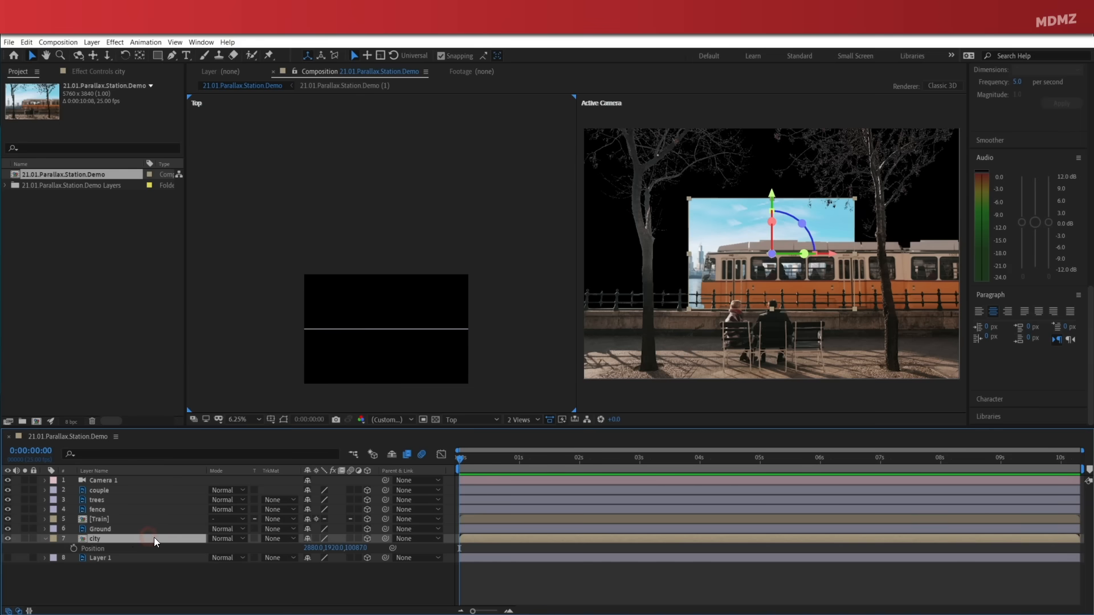
pyautogui.press('s')
pyautogui.moveTo(356, 548); pyautogui.dragTo(415, 533)
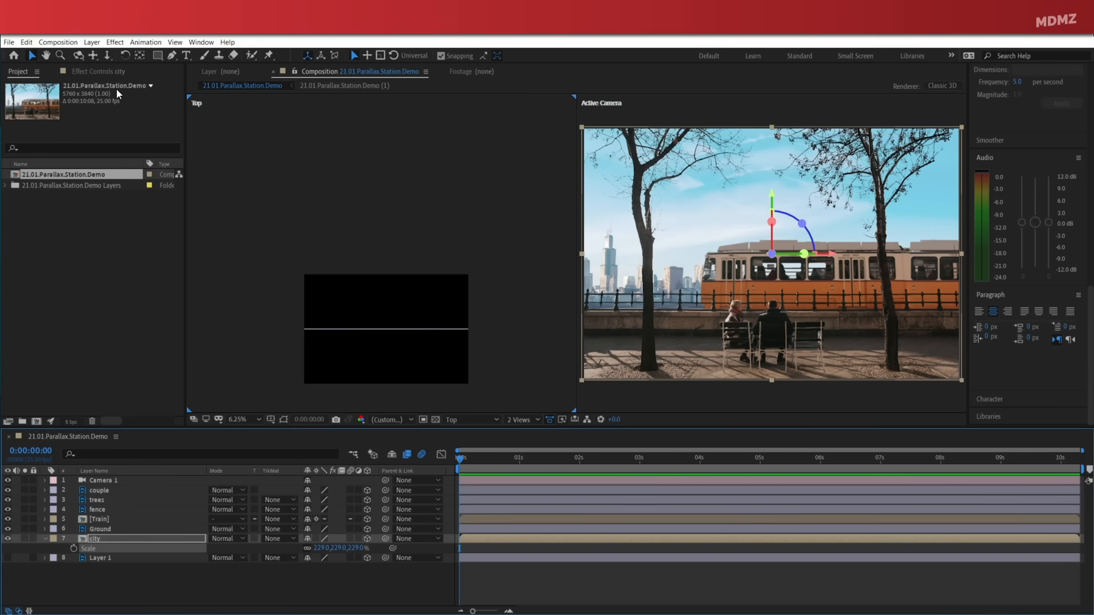
# Test the scene's depth by dollying the camera in the Active Camera view.
pyautogui.press('c')
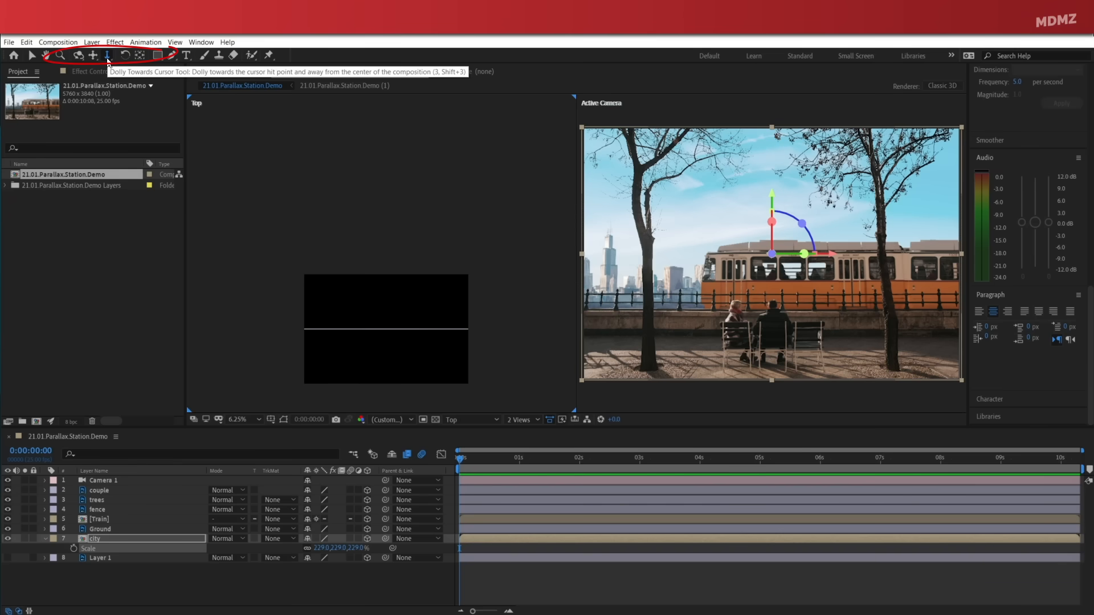
pyautogui.click(773, 291)
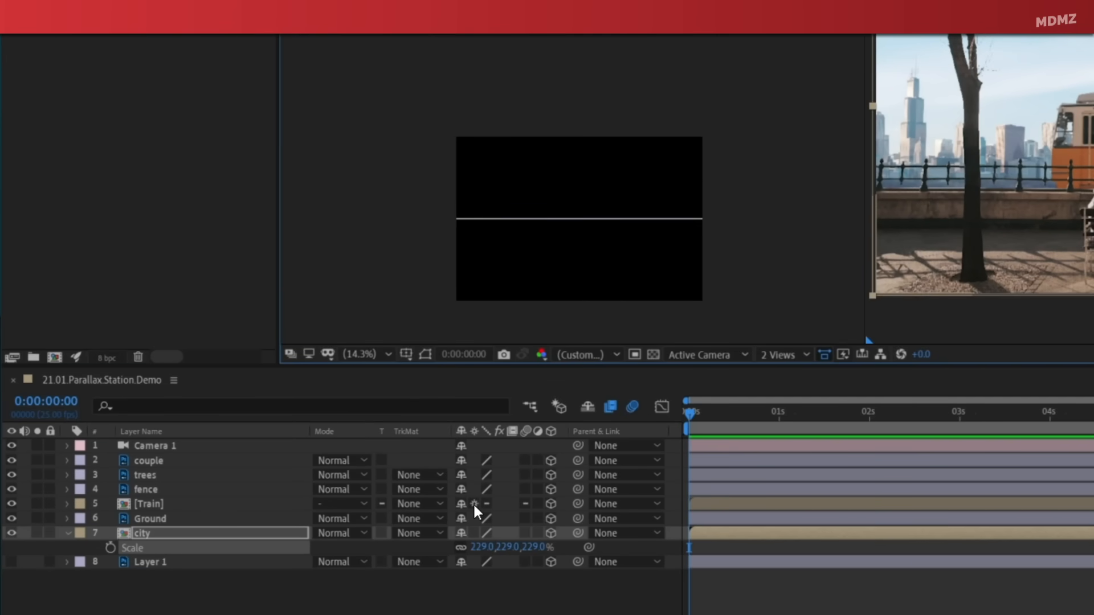
pyautogui.click(474, 505)
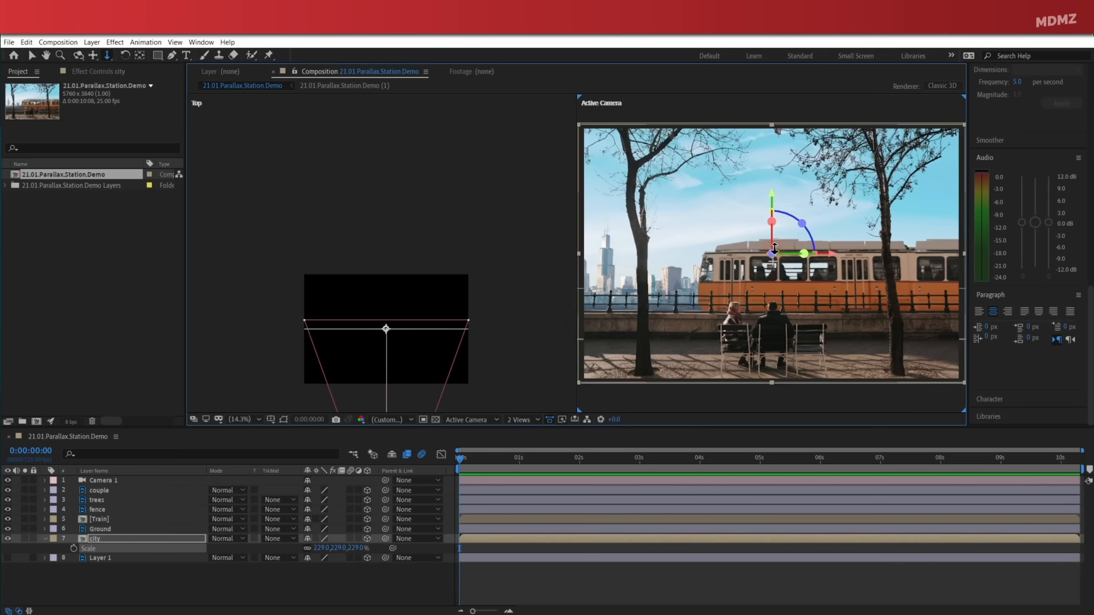
pyautogui.moveTo(776, 257)
pyautogui.mouseDown()
pyautogui.moveTo(776, 240)
pyautogui.moveTo(763, 281)
pyautogui.moveTo(759, 215)
pyautogui.moveTo(761, 249)
pyautogui.mouseUp()
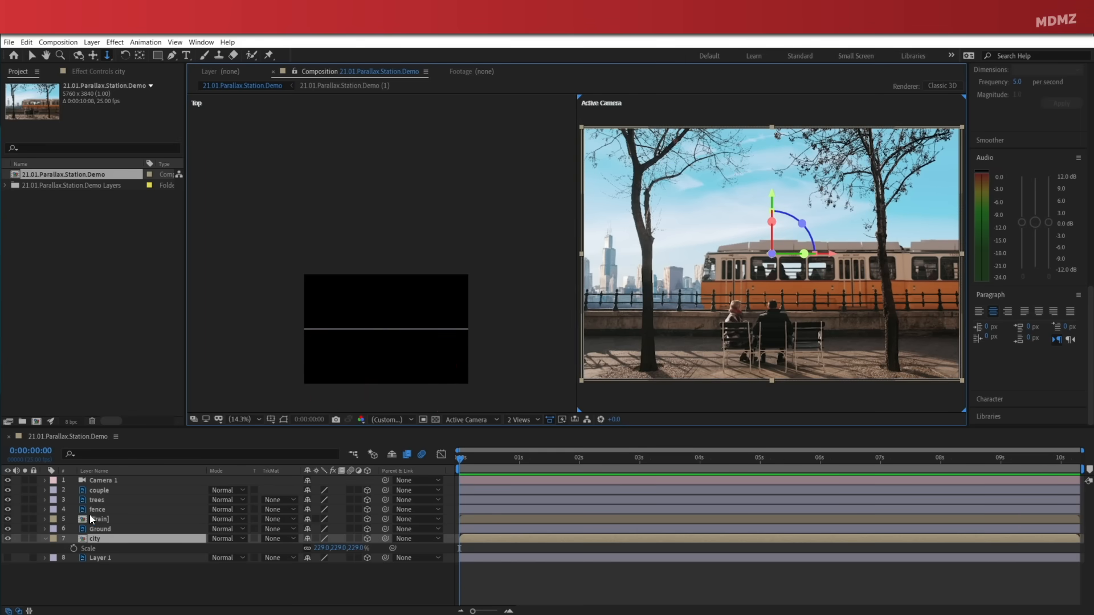
# Hide the Train layer and show the fence layer.
pyautogui.click(8, 519)
pyautogui.click(8, 509)
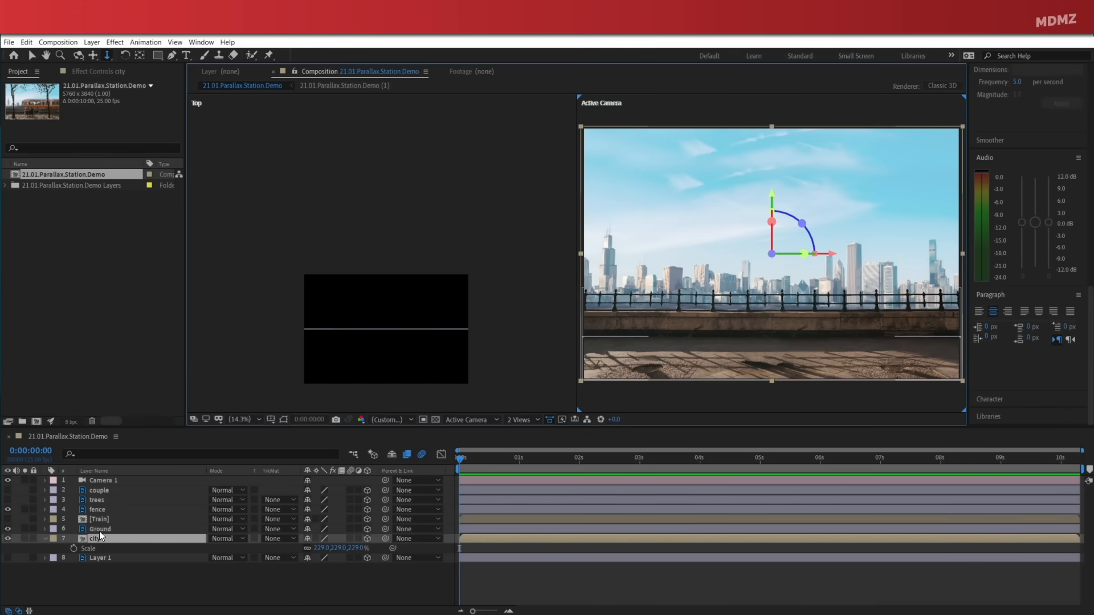
# Move the Ground layer's anchor point to the middle of its upper edge with the Pan Behind tool.
pyautogui.click(99, 531)
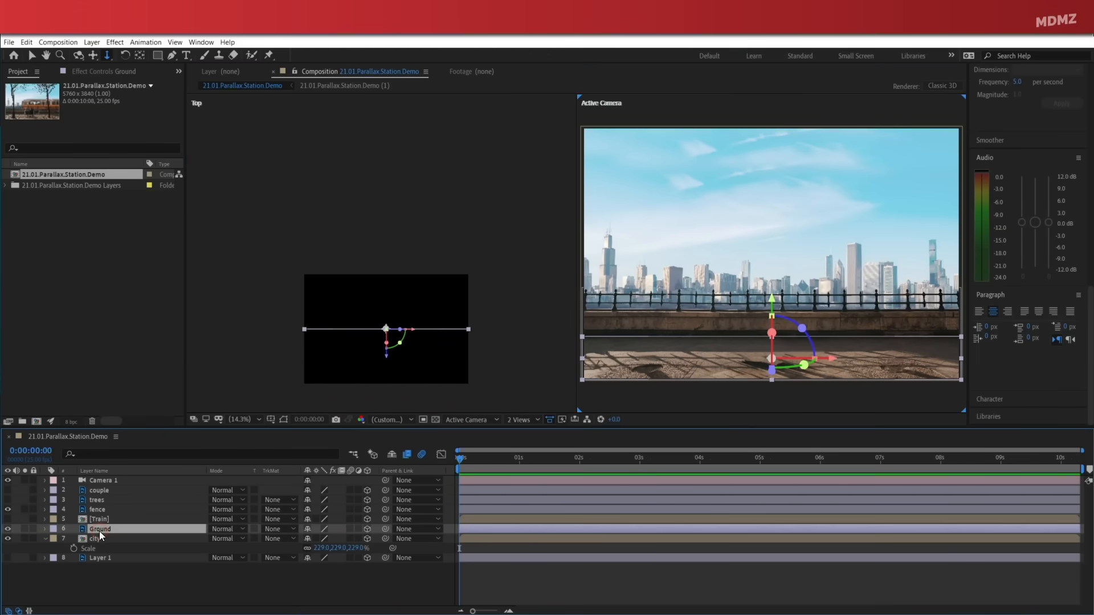
pyautogui.click(139, 55)
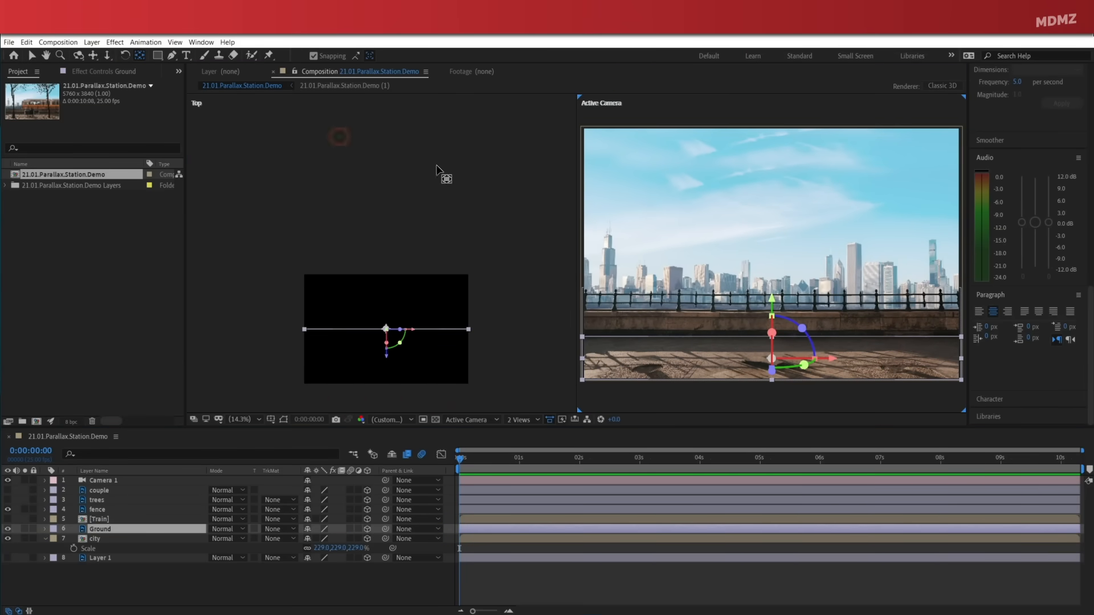
pyautogui.scroll(4, 763, 296)
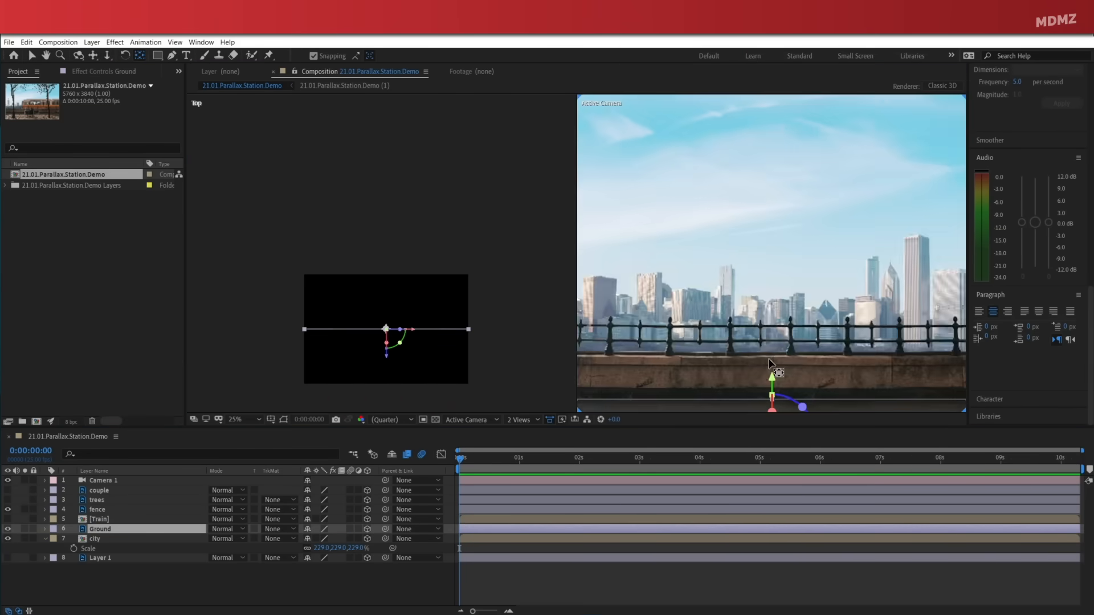
pyautogui.moveTo(804, 346); pyautogui.dragTo(813, 332)
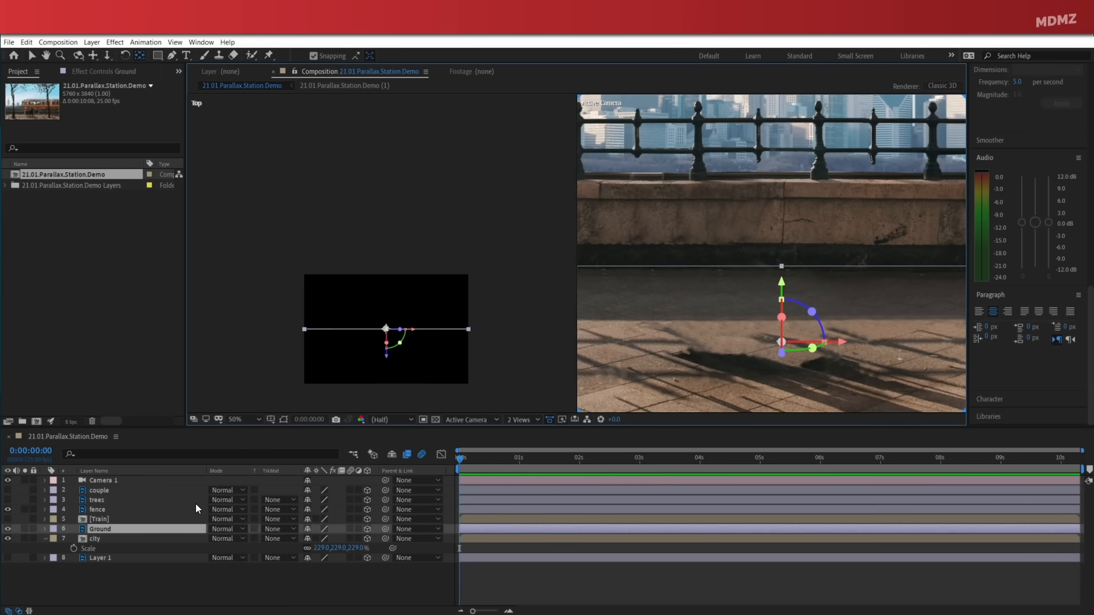
pyautogui.moveTo(696, 390); pyautogui.dragTo(712, 353)
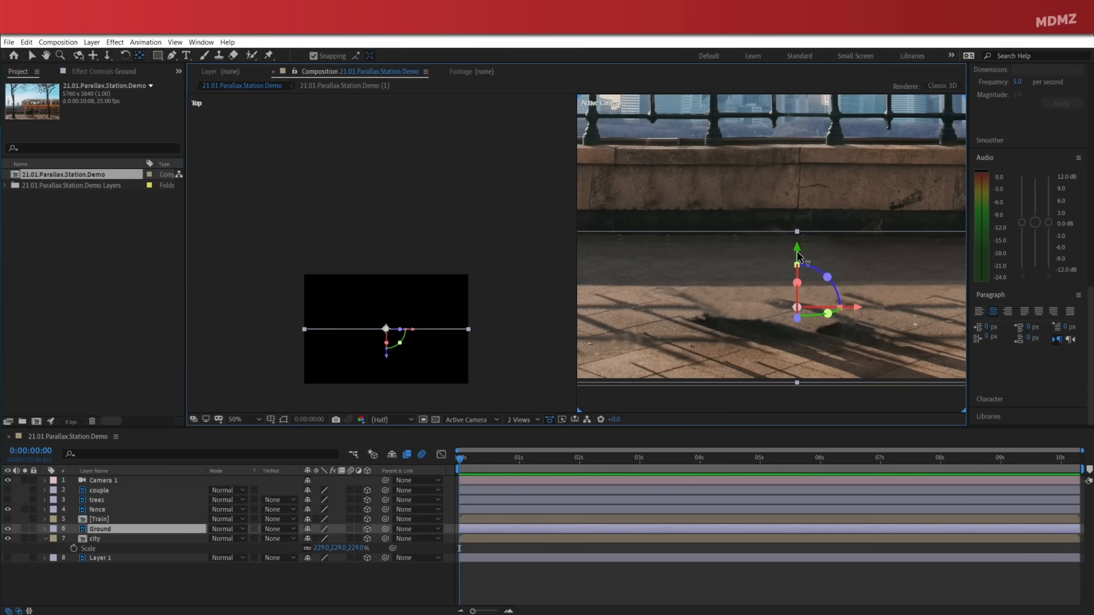
pyautogui.moveTo(798, 255); pyautogui.dragTo(814, 174)
pyautogui.scroll(-3, 809, 181)
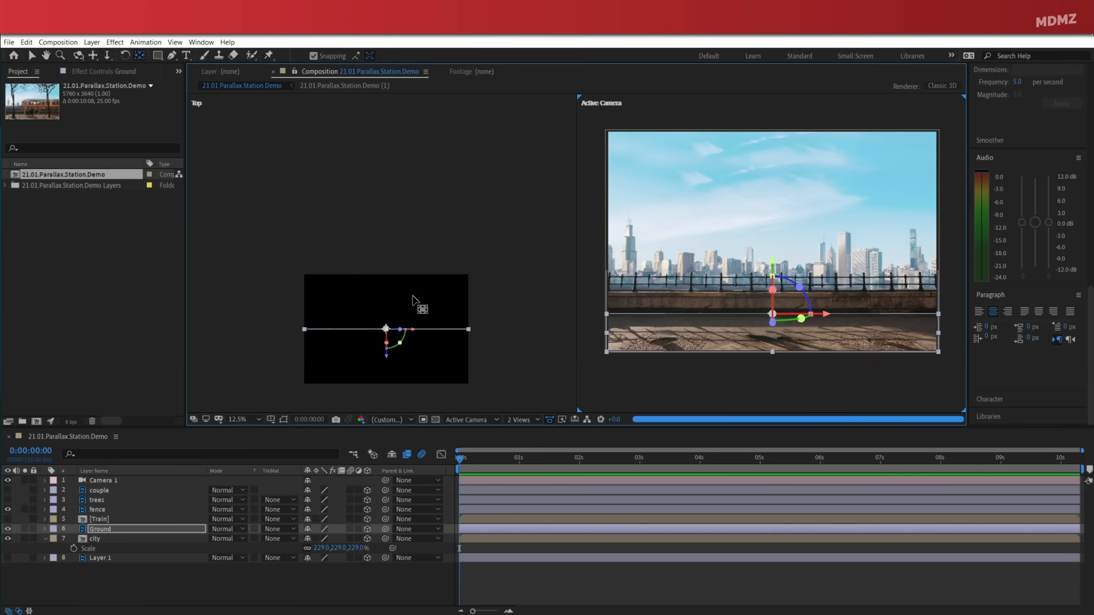
pyautogui.click(34, 55)
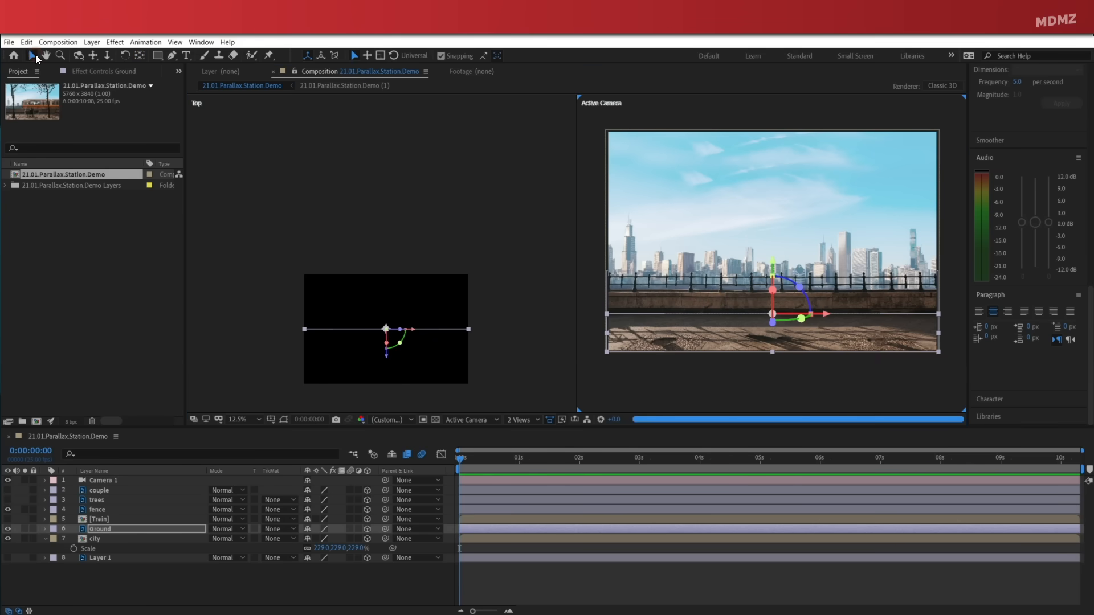
# Change the Top view to the Left view and frame the fence and Ground layers in it.
pyautogui.click(495, 215)
pyautogui.click(469, 420)
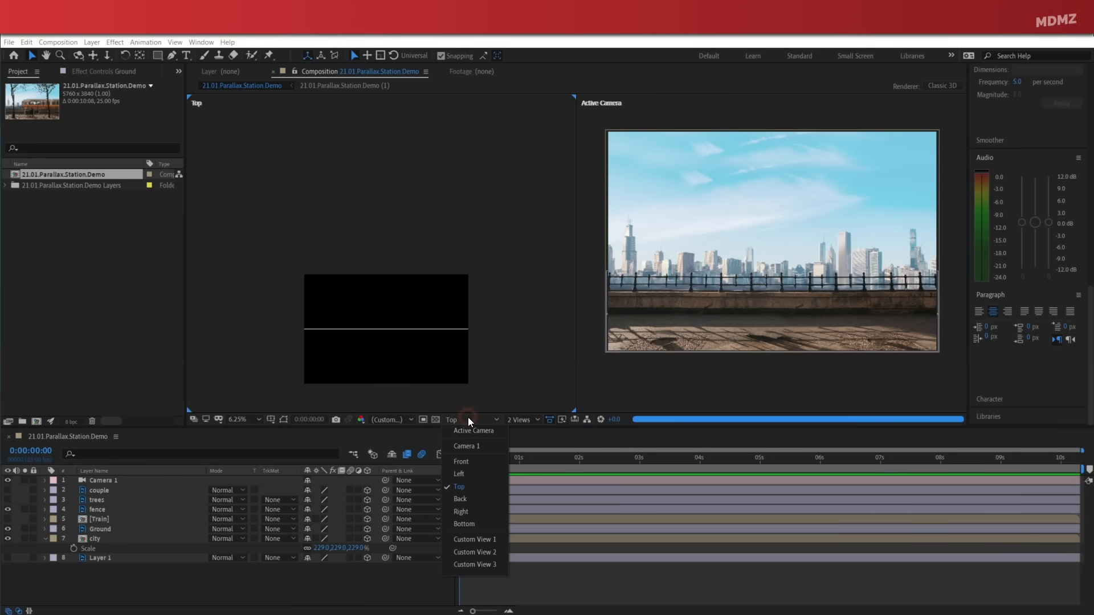
pyautogui.click(480, 474)
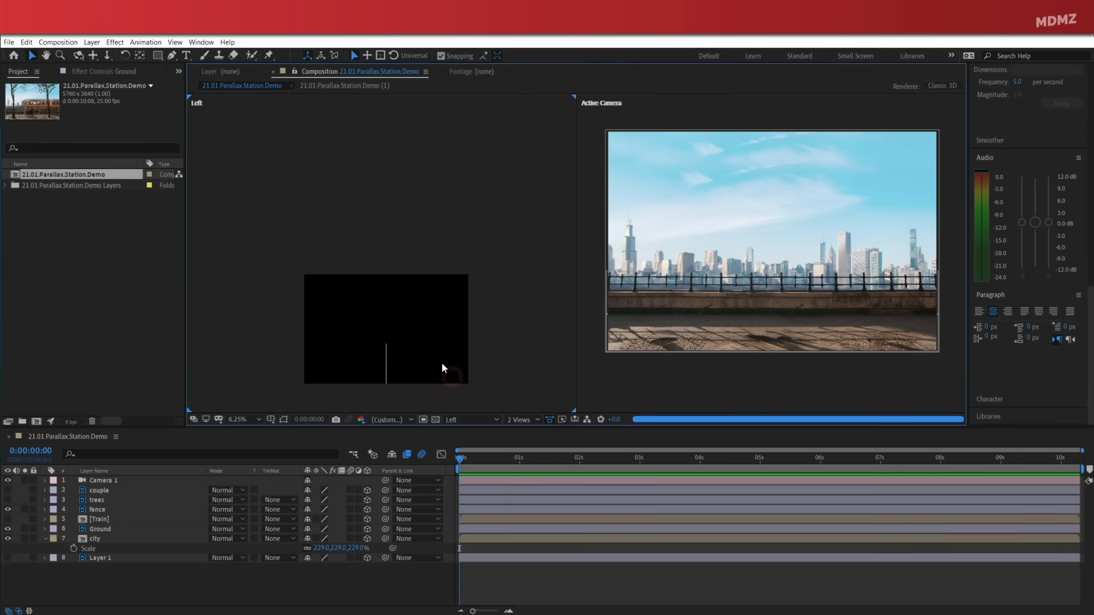
pyautogui.moveTo(442, 364); pyautogui.dragTo(401, 281)
pyautogui.scroll(1, 456, 259)
pyautogui.press('v')
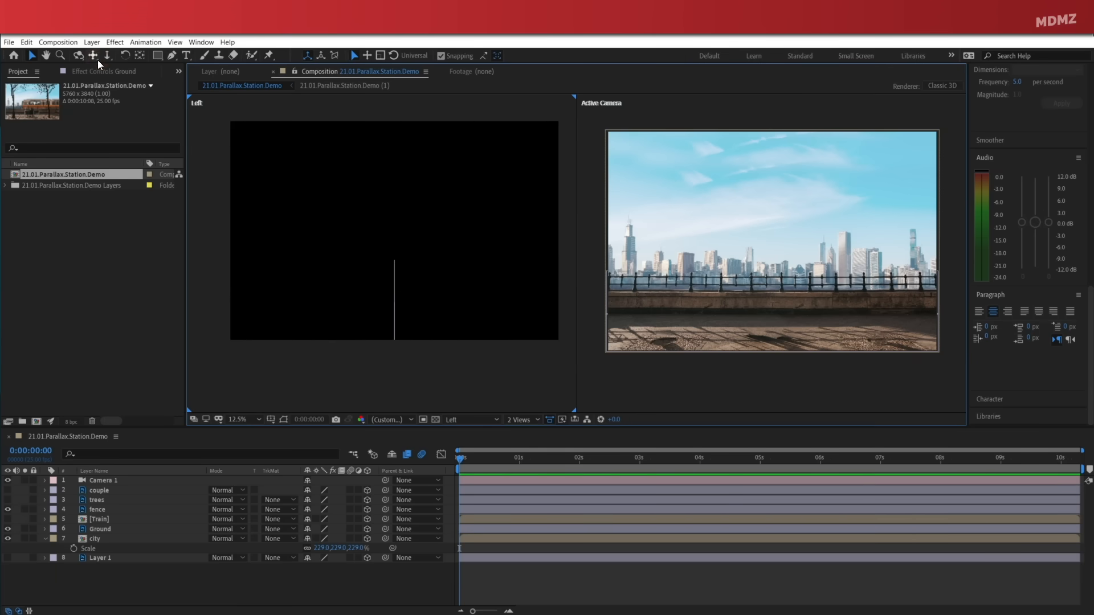
pyautogui.click(107, 55)
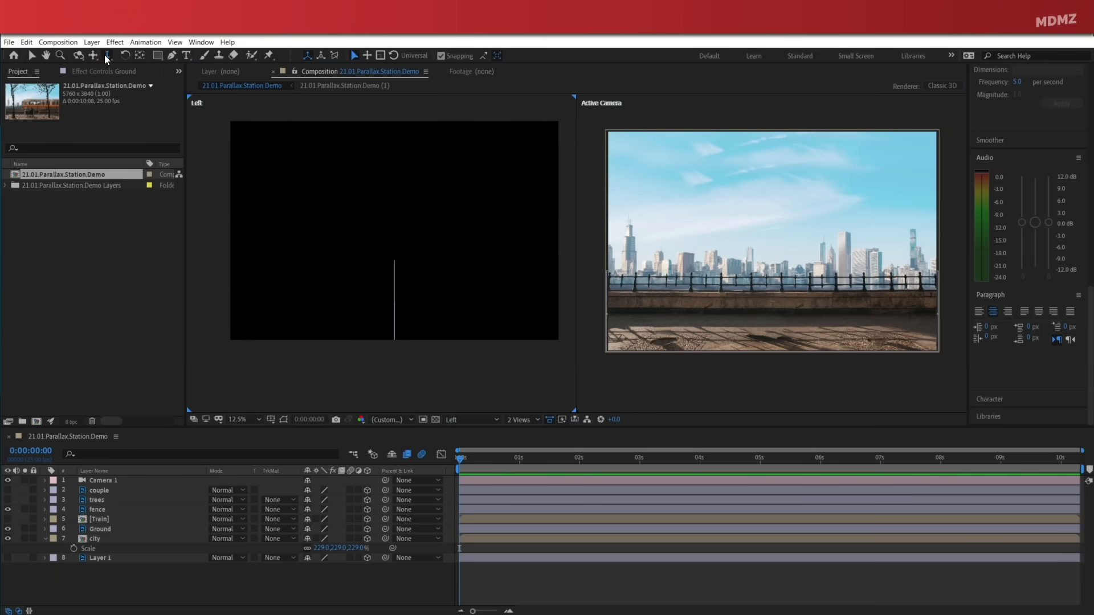
pyautogui.moveTo(403, 329); pyautogui.dragTo(394, 374)
pyautogui.scroll(1, 408, 335)
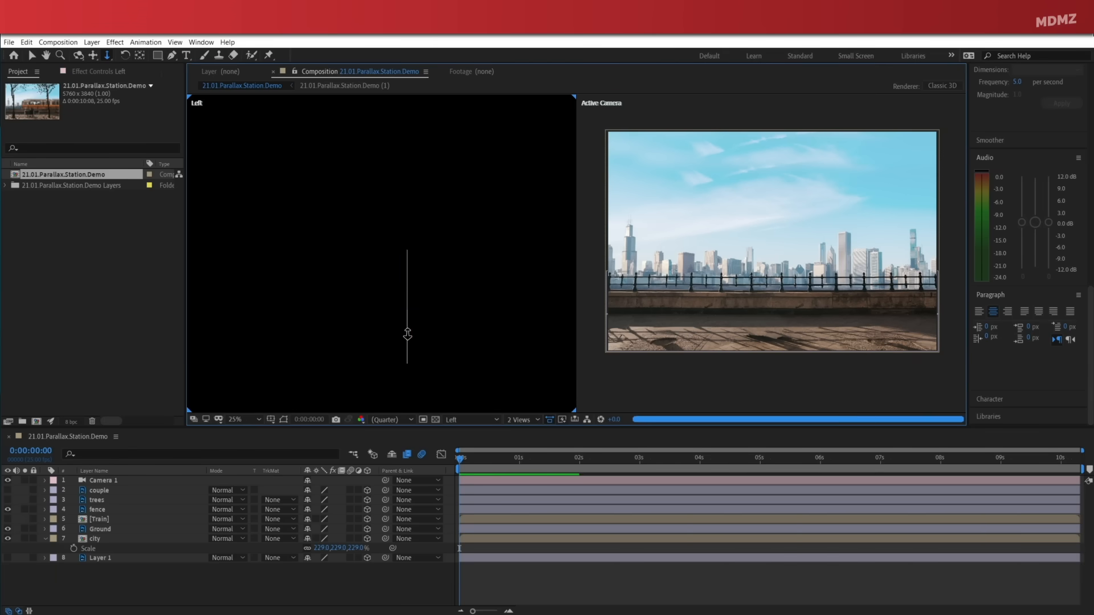
pyautogui.moveTo(408, 335); pyautogui.dragTo(378, 285)
pyautogui.scroll(-1, 376, 267)
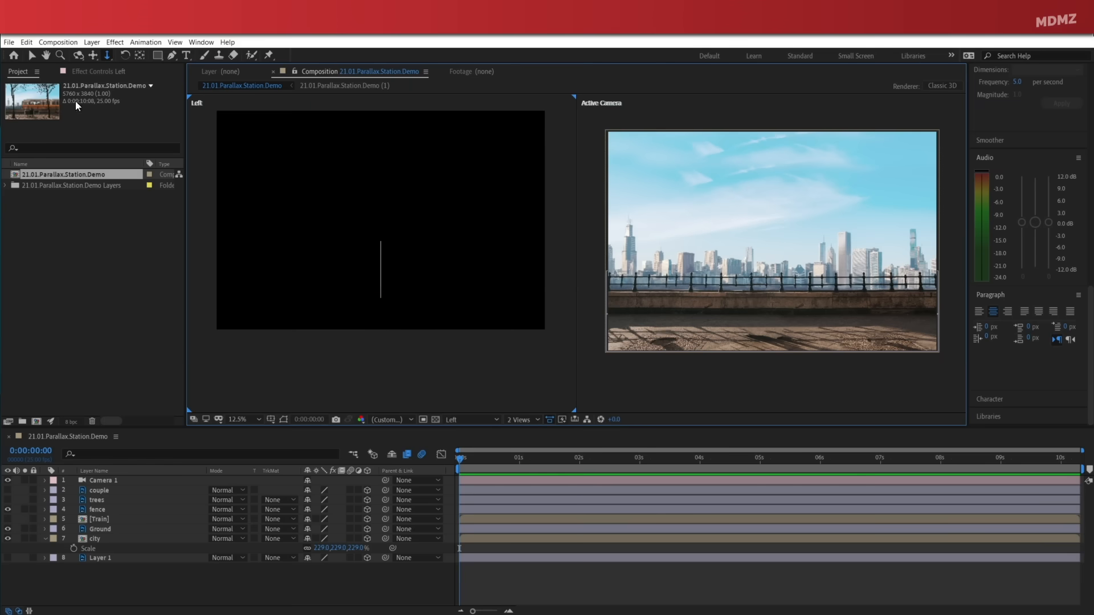
pyautogui.click(31, 57)
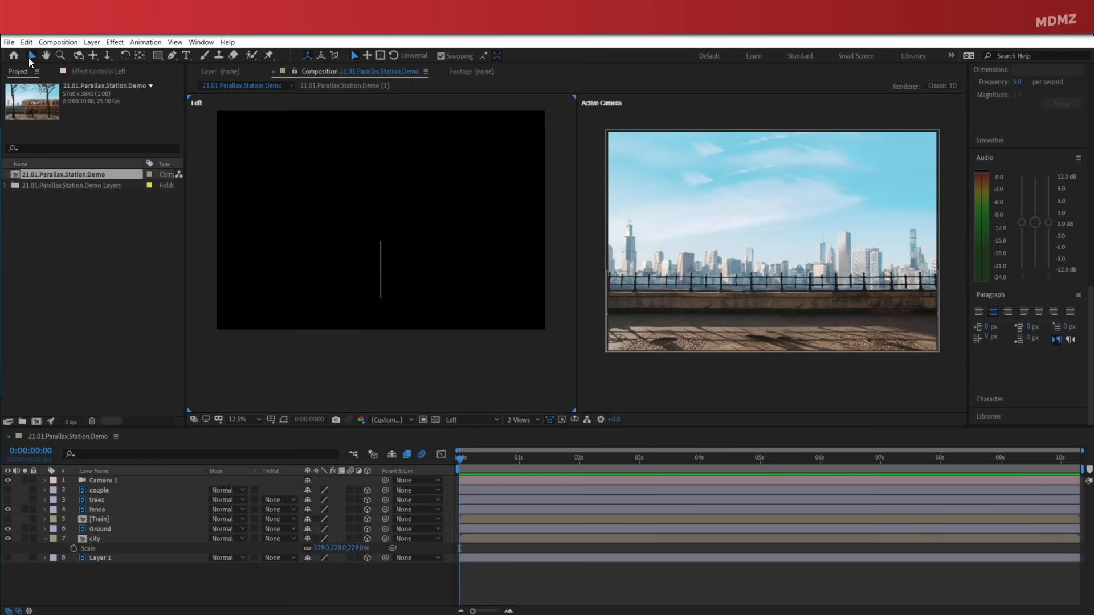
# Set the Ground layer's X Rotation to -90° so it lies flat toward the camera.
pyautogui.click(105, 528)
pyautogui.scroll(1, 385, 305)
pyautogui.moveTo(385, 304); pyautogui.dragTo(403, 282)
pyautogui.scroll(1, 383, 297)
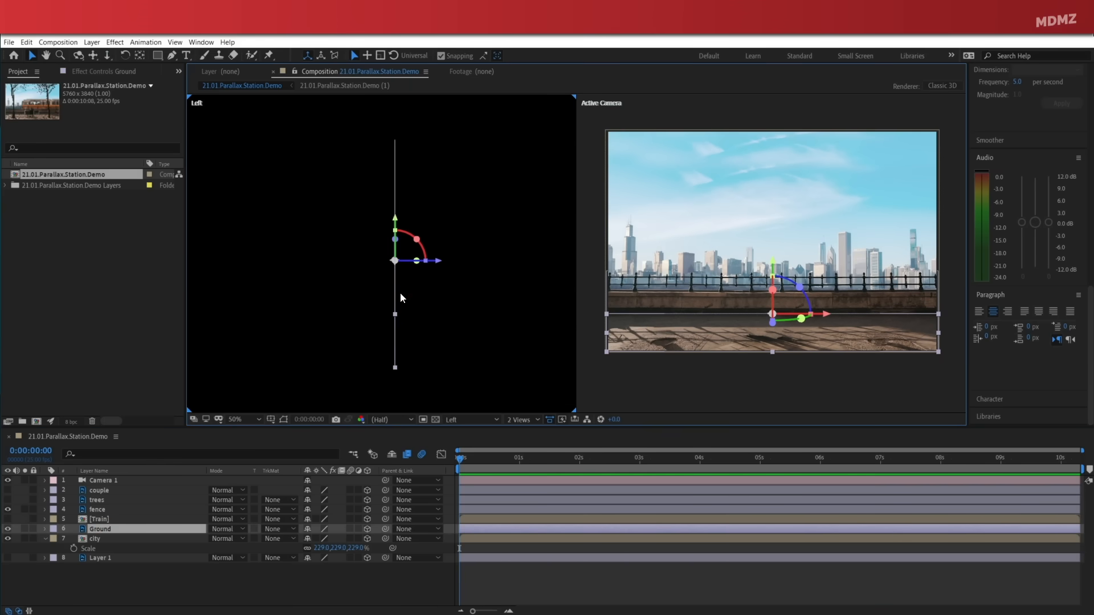
pyautogui.click(135, 529)
pyautogui.press('r')
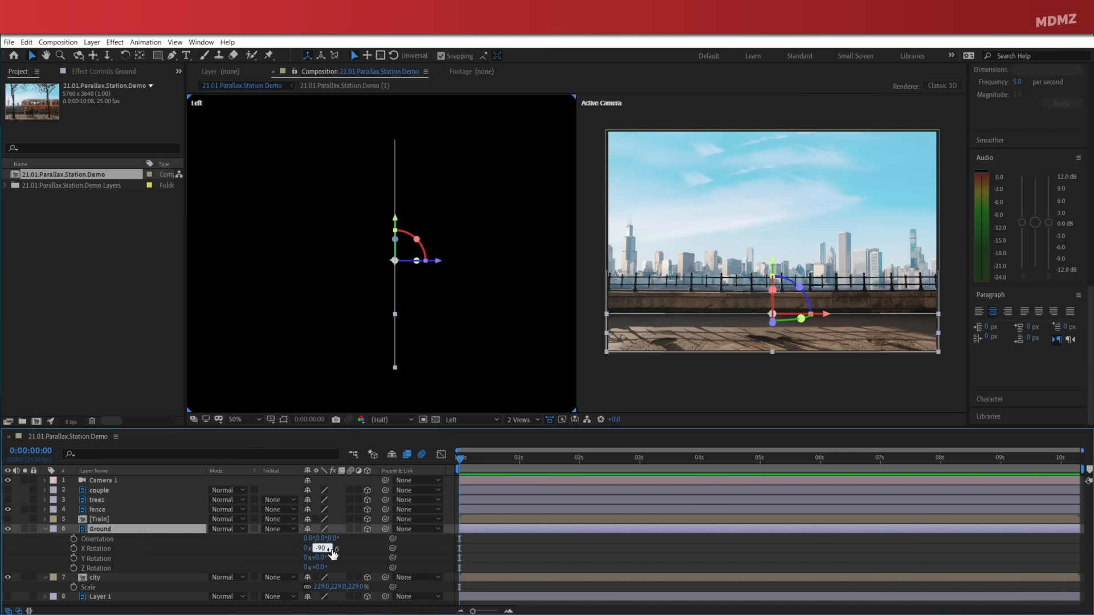
pyautogui.click(357, 549)
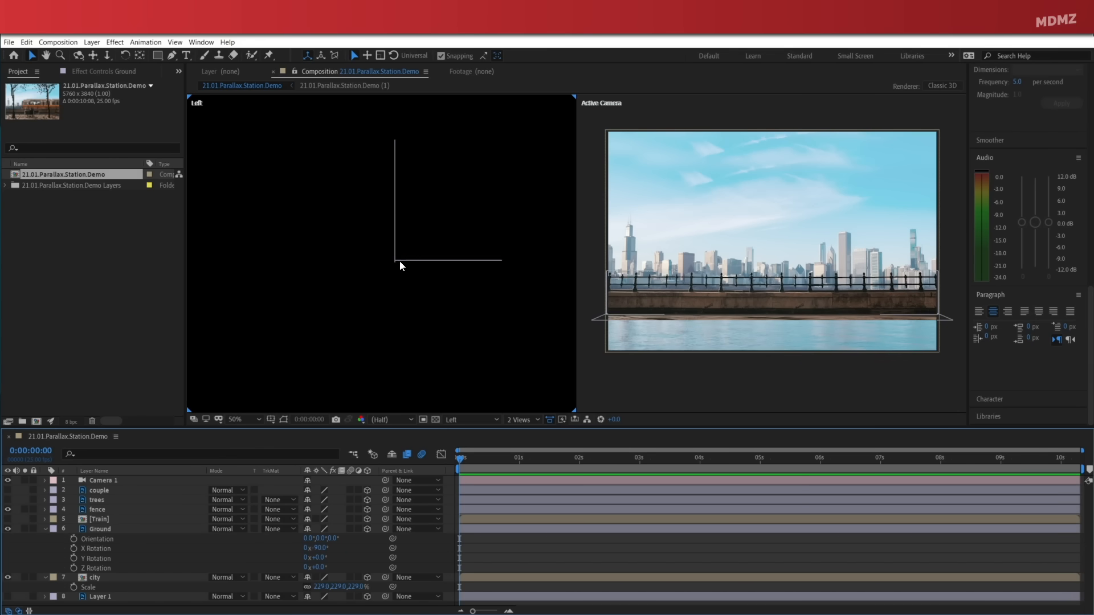
# Shift the flat Ground layer slightly in the Left view until it meets the bottom edge of the fence layer.
pyautogui.scroll(2, 388, 269)
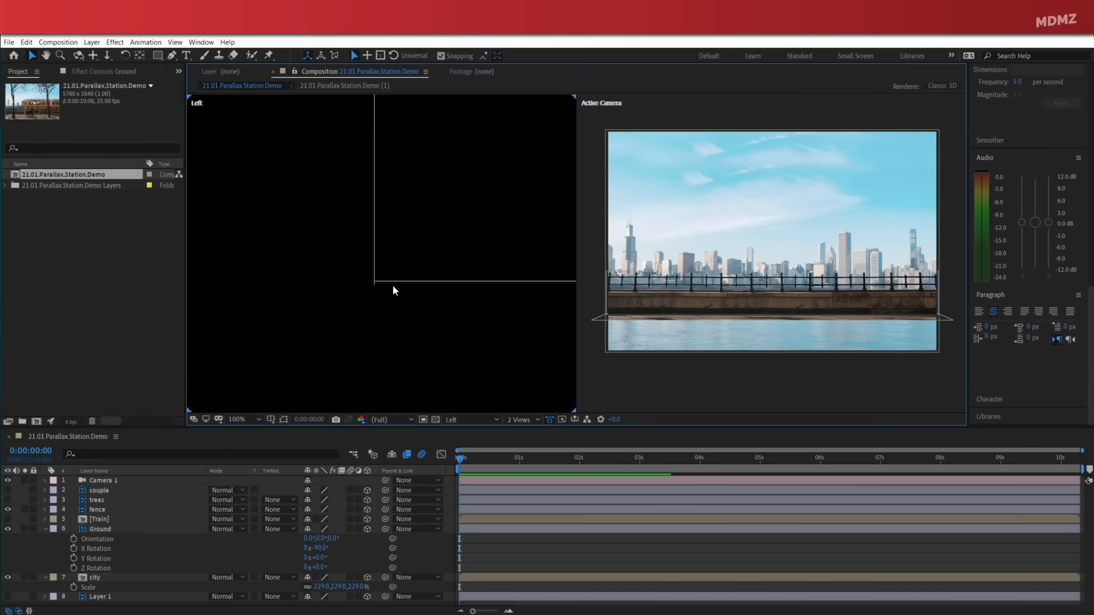
pyautogui.click(399, 282)
pyautogui.scroll(1, 370, 267)
pyautogui.moveTo(366, 266); pyautogui.dragTo(339, 286)
pyautogui.click(593, 348)
pyautogui.scroll(1, 348, 339)
pyautogui.click(394, 286)
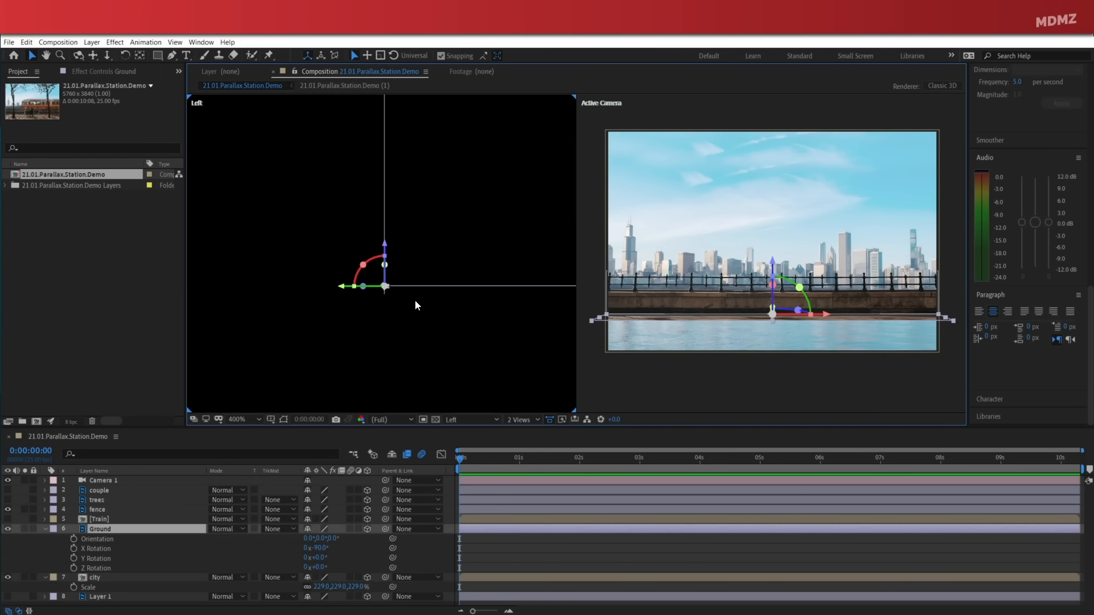
pyautogui.moveTo(415, 300); pyautogui.dragTo(329, 353)
pyautogui.click(326, 352)
pyautogui.click(312, 339)
pyautogui.moveTo(255, 340); pyautogui.dragTo(254, 340)
pyautogui.click(321, 353)
pyautogui.click(333, 340)
pyautogui.moveTo(297, 298); pyautogui.dragTo(297, 303)
pyautogui.click(330, 292)
pyautogui.click(319, 345)
pyautogui.moveTo(254, 346); pyautogui.dragTo(311, 332)
pyautogui.click(287, 358)
pyautogui.scroll(-4, 347, 326)
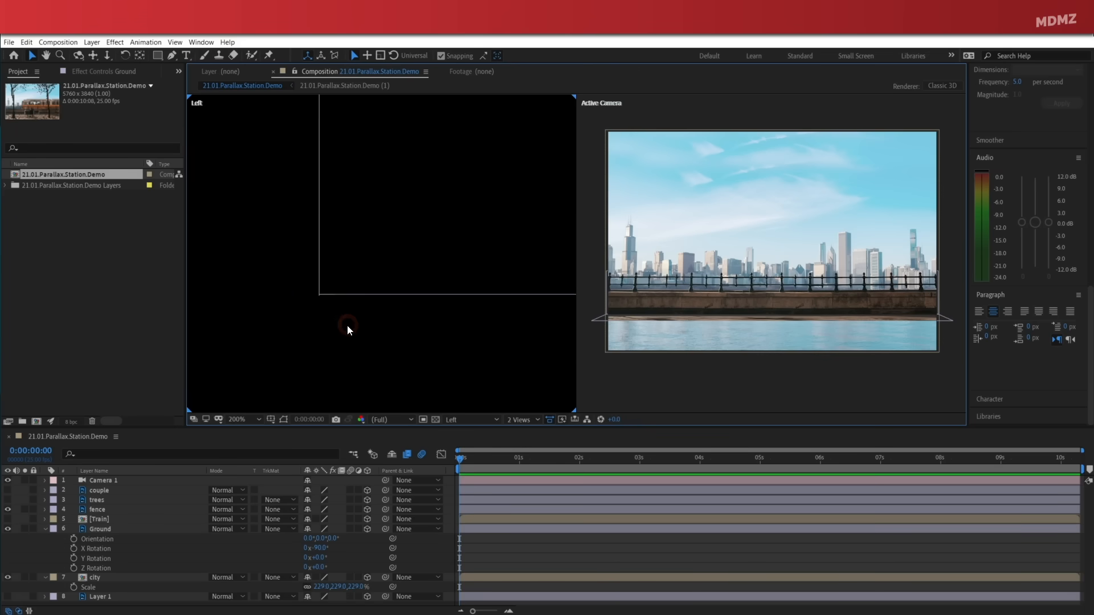
pyautogui.moveTo(364, 294); pyautogui.dragTo(337, 324)
# Switch the view layout to a single Active Camera view and select the Ground layer.
pyautogui.click(717, 300)
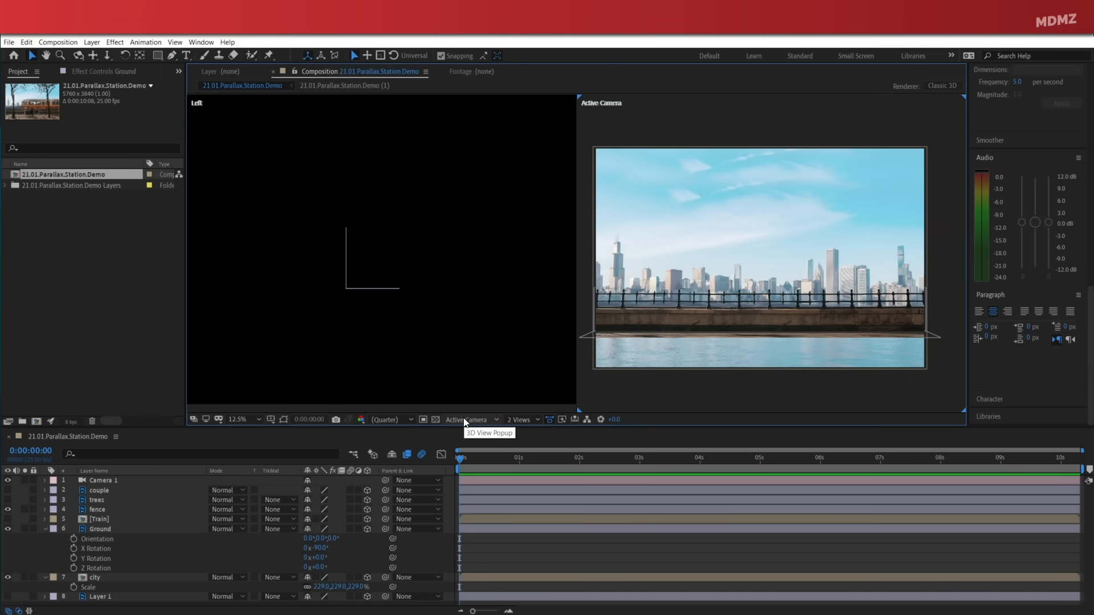
pyautogui.click(463, 419)
pyautogui.click(519, 420)
pyautogui.click(526, 432)
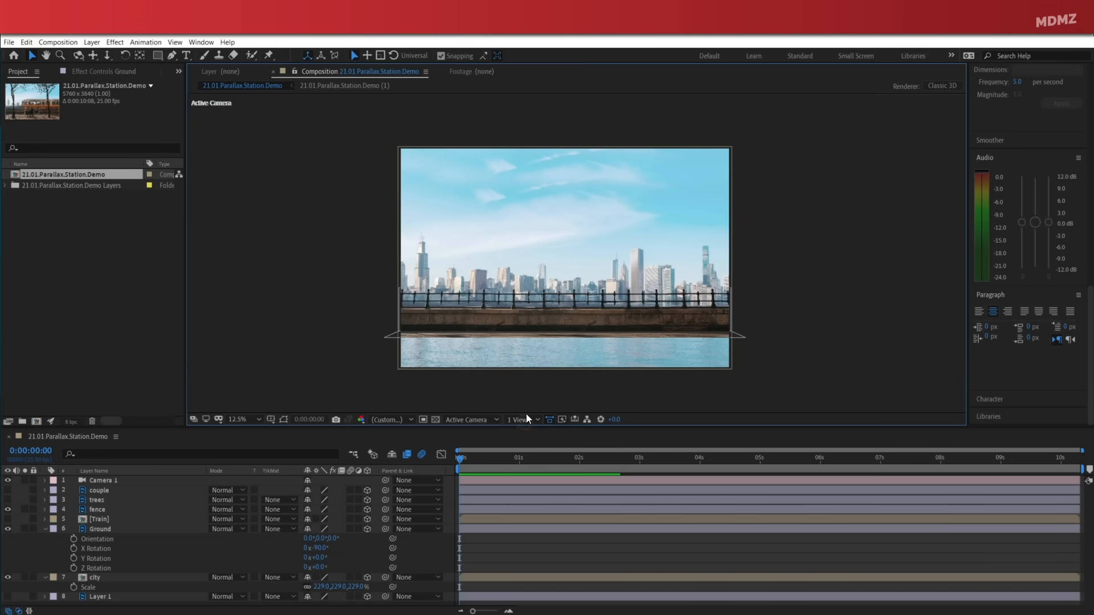
pyautogui.click(737, 335)
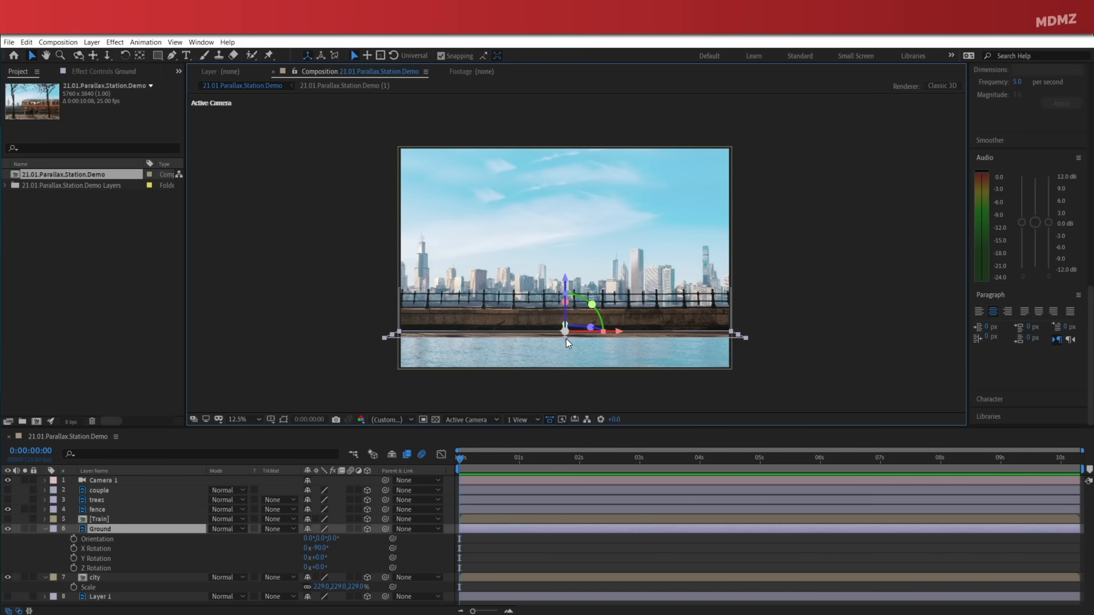
# Unlink the Ground layer's Scale proportions and stretch its Y scale to 409% to extend the ground toward the camera.
pyautogui.click(142, 529)
pyautogui.press('s')
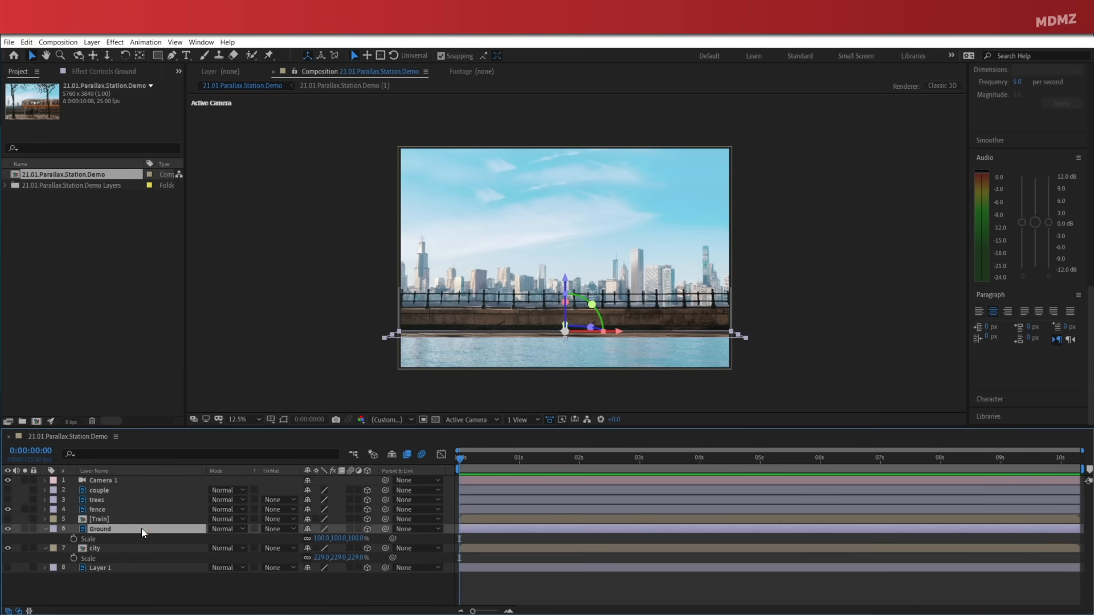
pyautogui.click(309, 540)
pyautogui.moveTo(336, 542); pyautogui.dragTo(450, 479)
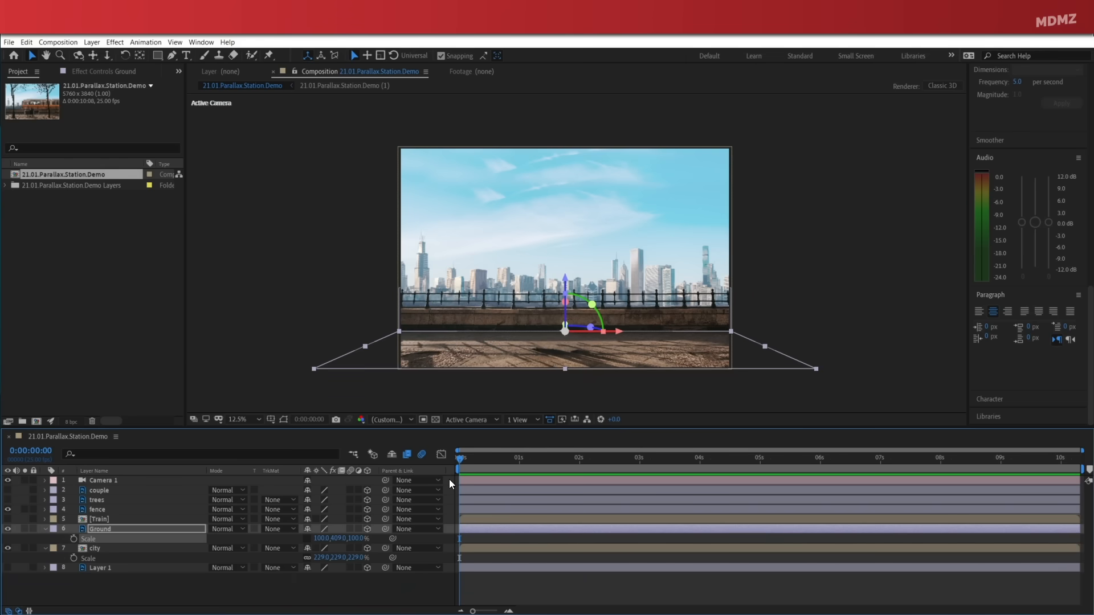
# Test the stretched ground's perspective with a short camera dolly and undo the camera move.
pyautogui.click(106, 56)
pyautogui.moveTo(564, 314)
pyautogui.mouseDown()
pyautogui.moveTo(565, 293)
pyautogui.moveTo(565, 321)
pyautogui.moveTo(560, 311)
pyautogui.mouseUp()
pyautogui.hotkey('ctrl', 'z')
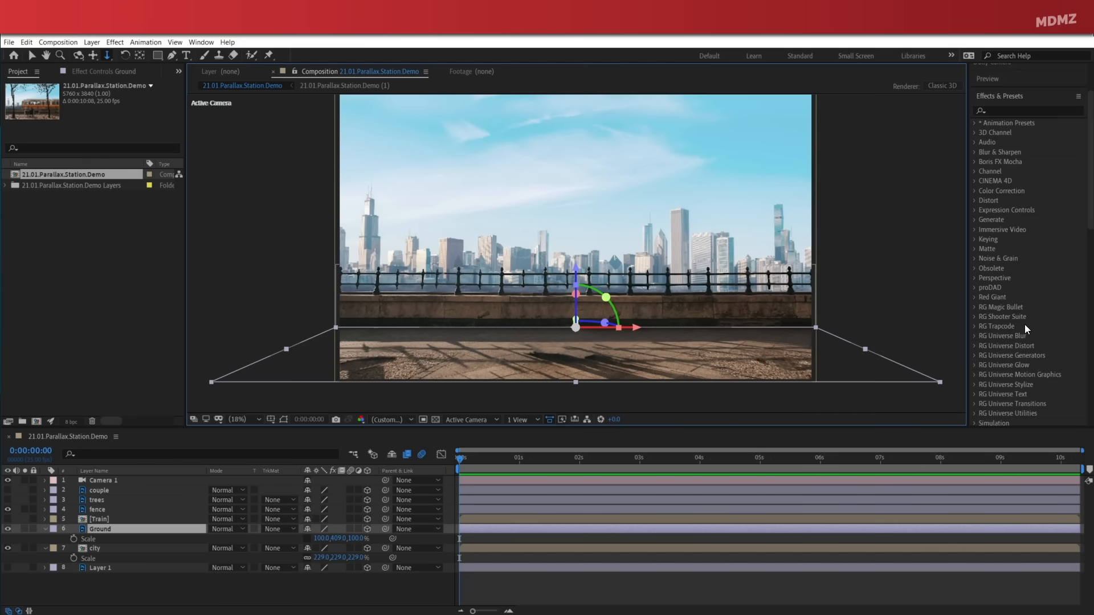
# Find the Corner Pin effect and apply it to the Ground layer.
pyautogui.scroll(1, 1014, 199)
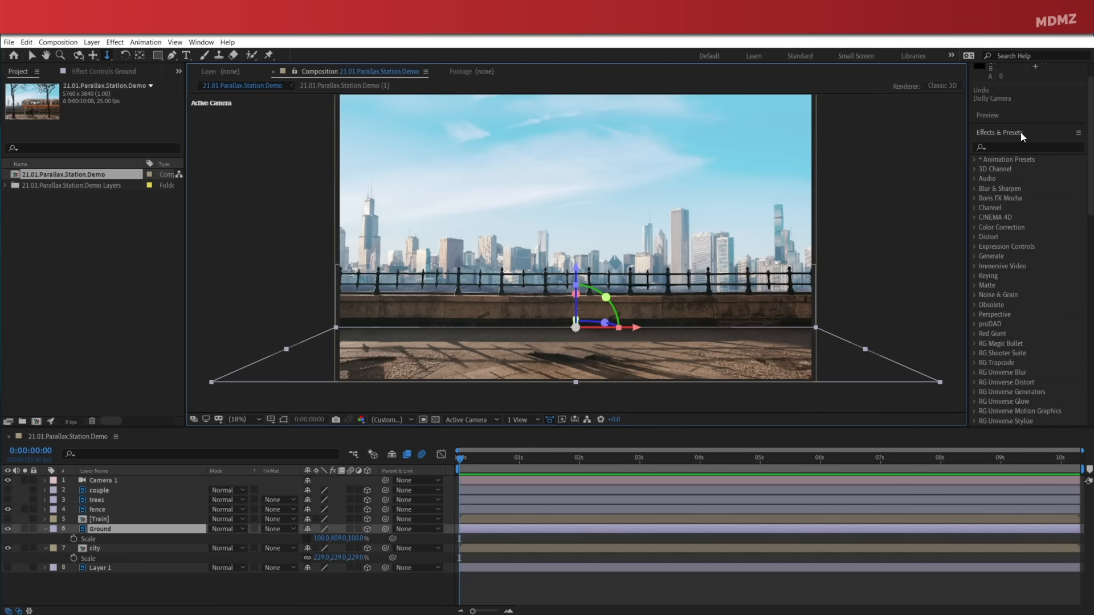
pyautogui.click(1003, 147)
pyautogui.write('corner')
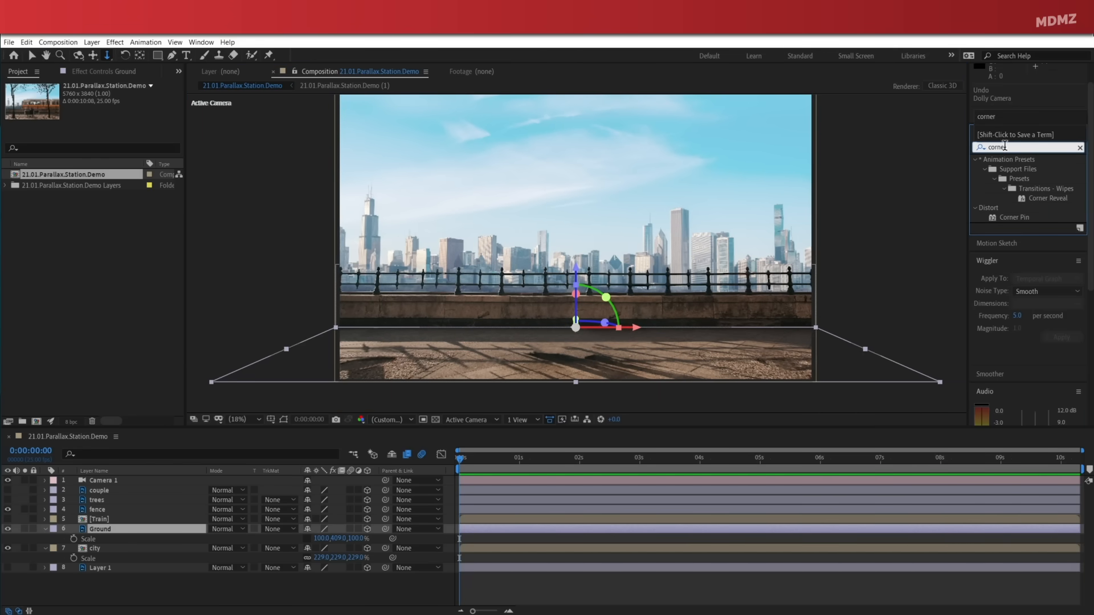
pyautogui.moveTo(1015, 217); pyautogui.dragTo(111, 530)
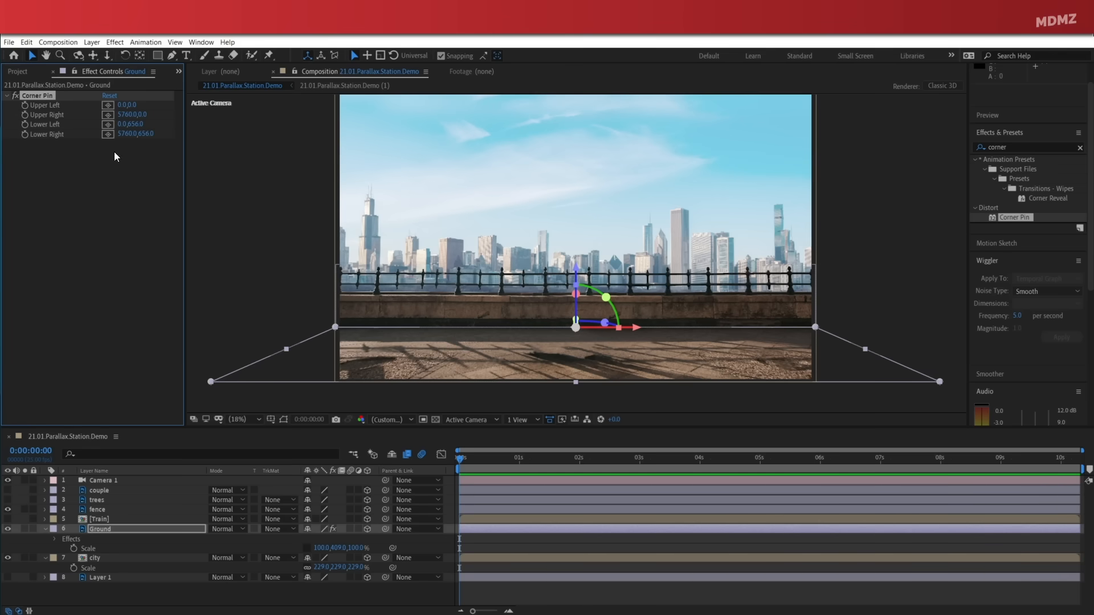
# Pull the Ground's Lower Left and Lower Right corner pins inward to the bottom corners of the composition frame.
pyautogui.press(',')
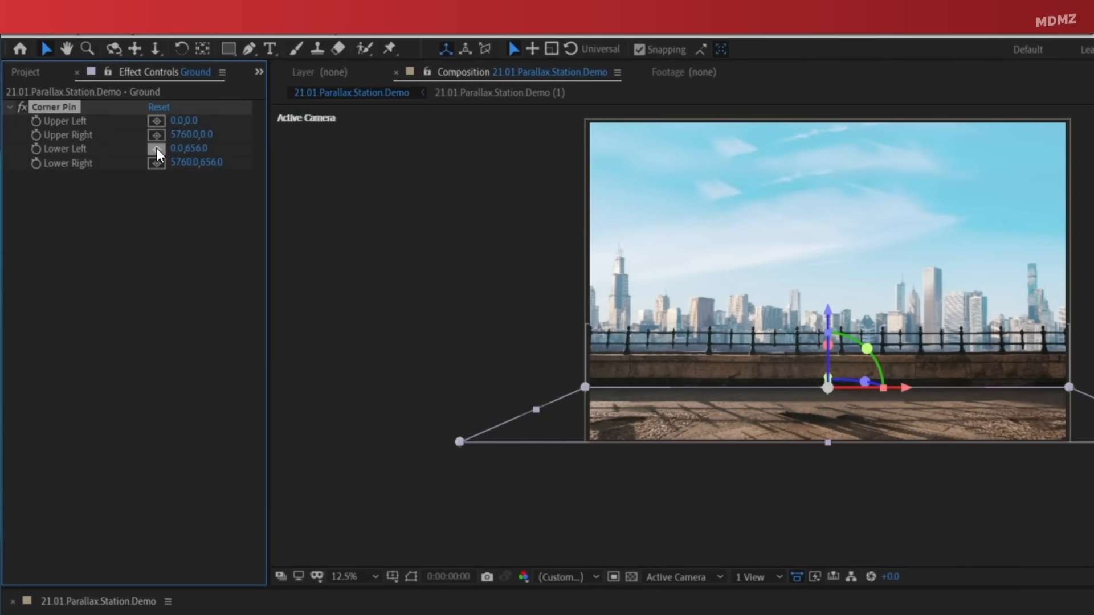
pyautogui.click(154, 151)
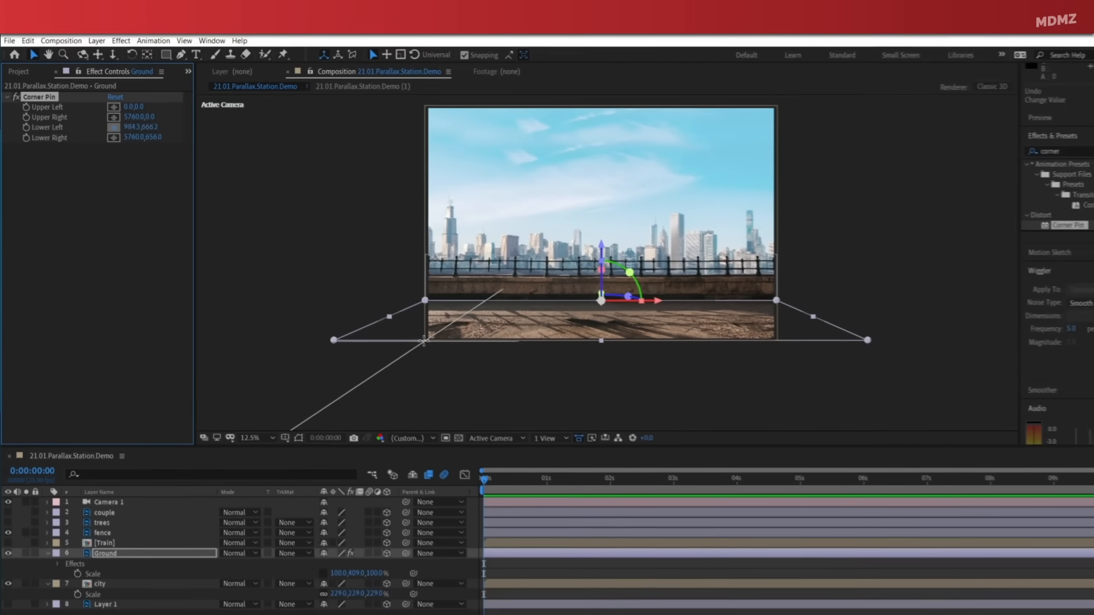
pyautogui.click(426, 341)
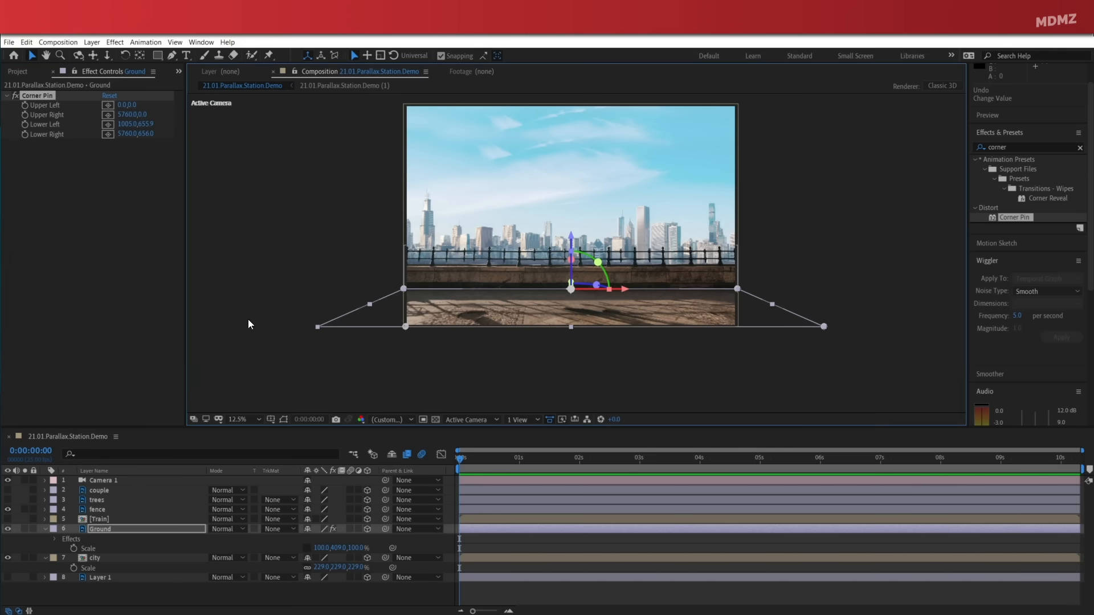
pyautogui.click(109, 135)
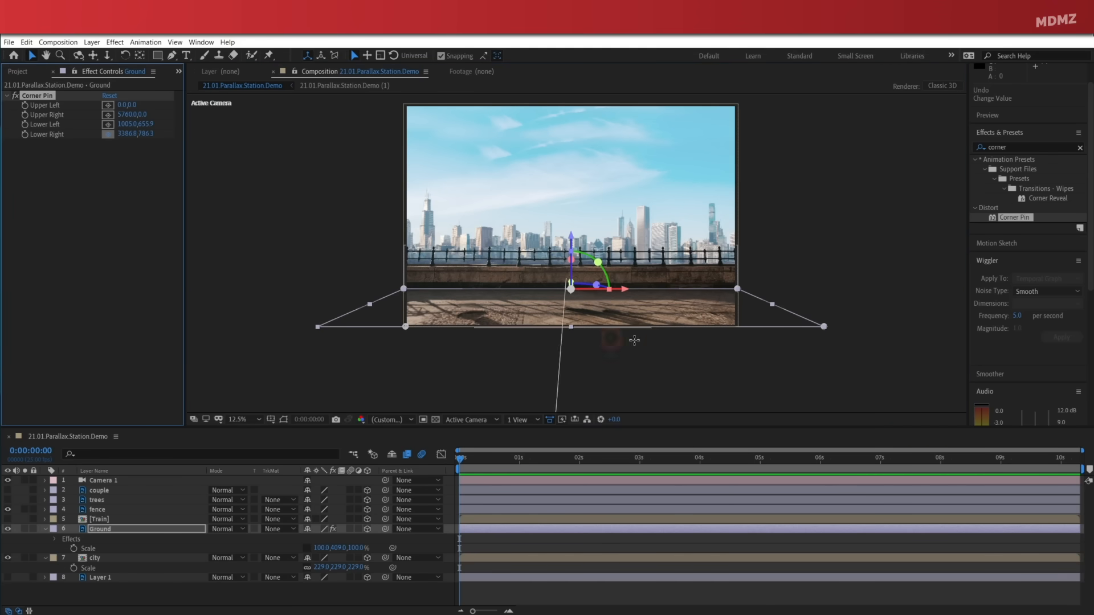
pyautogui.click(736, 326)
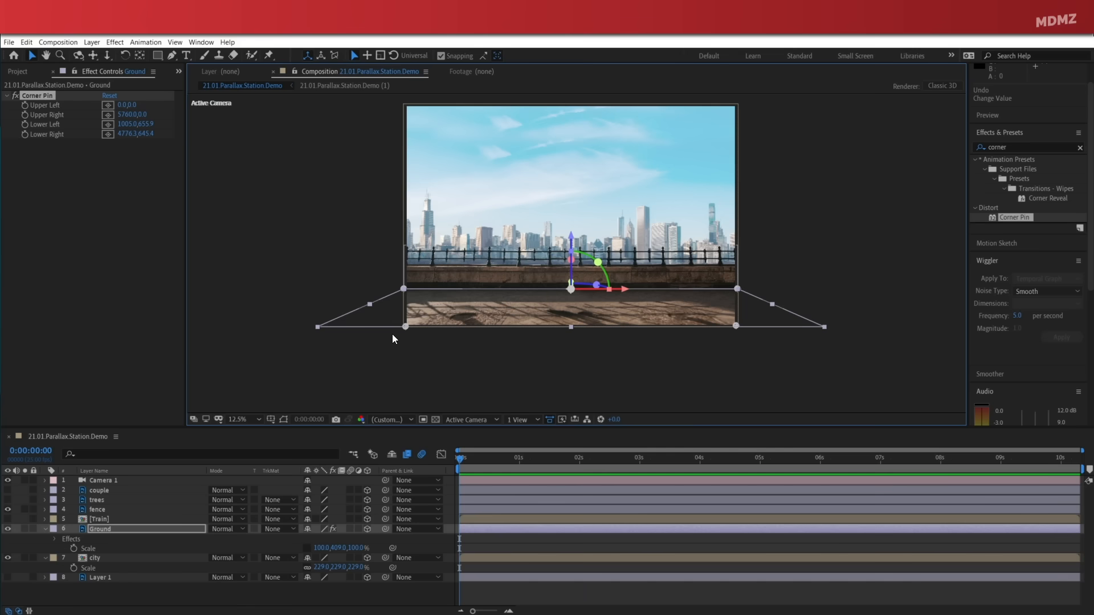
# Dolly the camera to check the corner-pinned ground and undo the camera move.
pyautogui.press('c')
pyautogui.moveTo(576, 260); pyautogui.dragTo(564, 234)
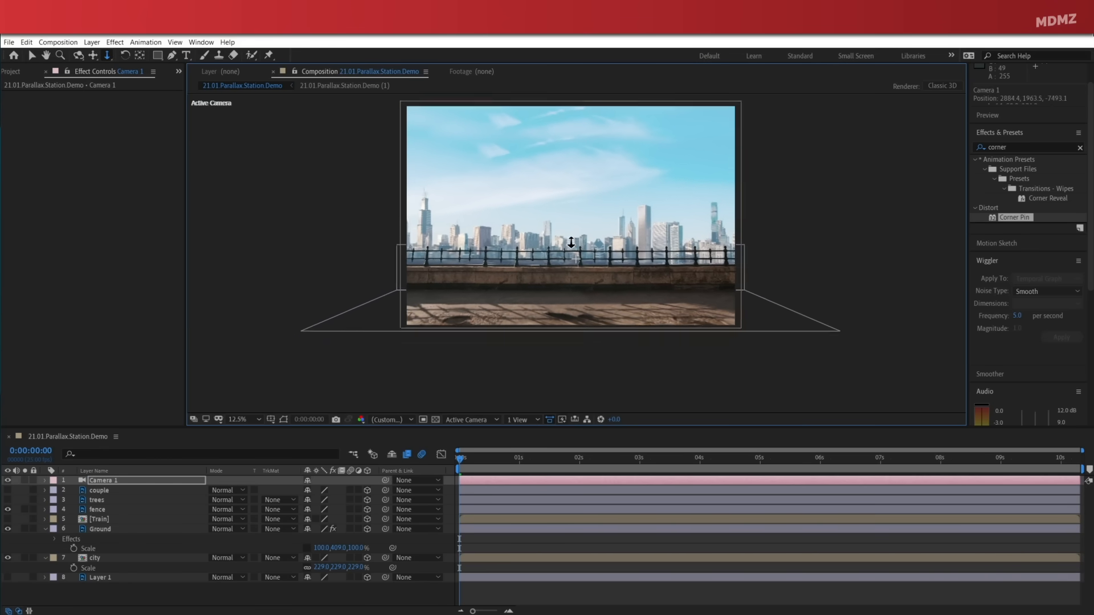
pyautogui.hotkey('ctrl', 'z')
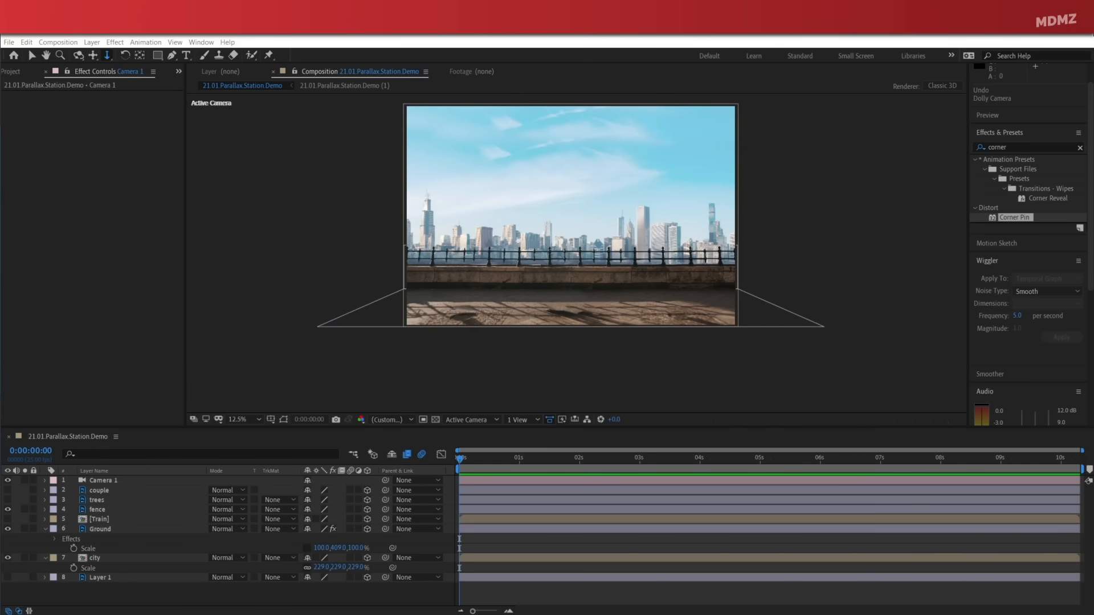
# Collapse the Ground and city layers' properties and make the trees layer visible.
pyautogui.click(45, 529)
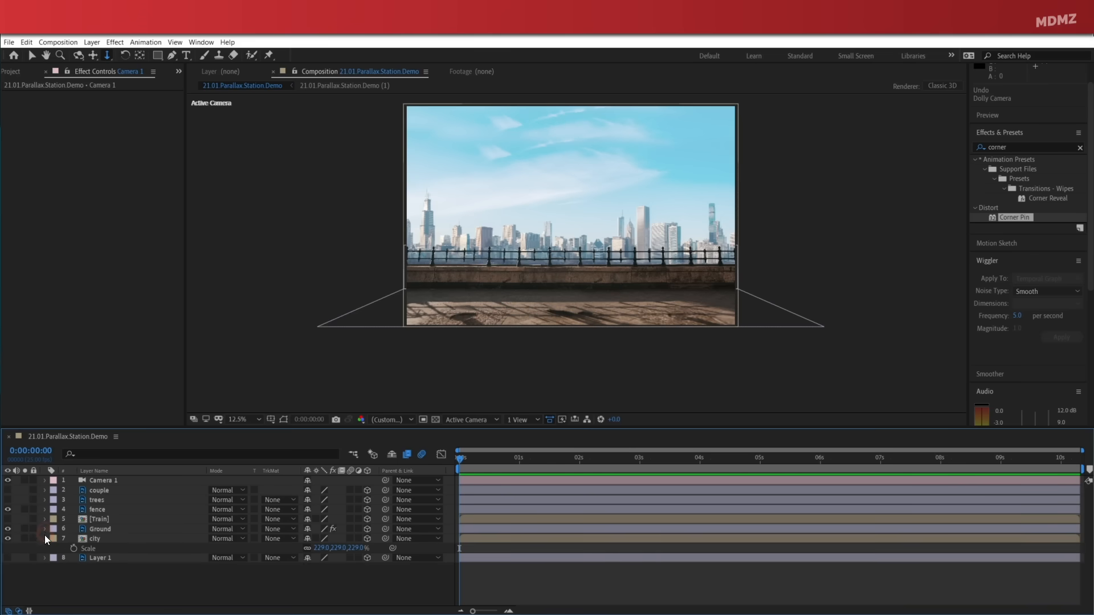
pyautogui.click(45, 539)
pyautogui.click(94, 500)
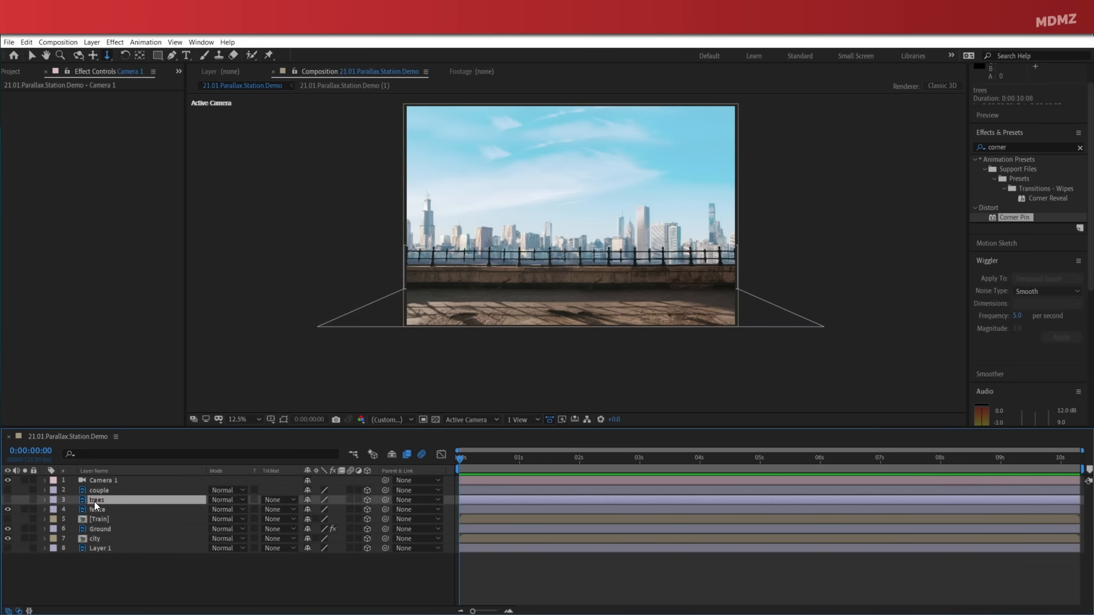
pyautogui.click(8, 500)
pyautogui.click(8, 509)
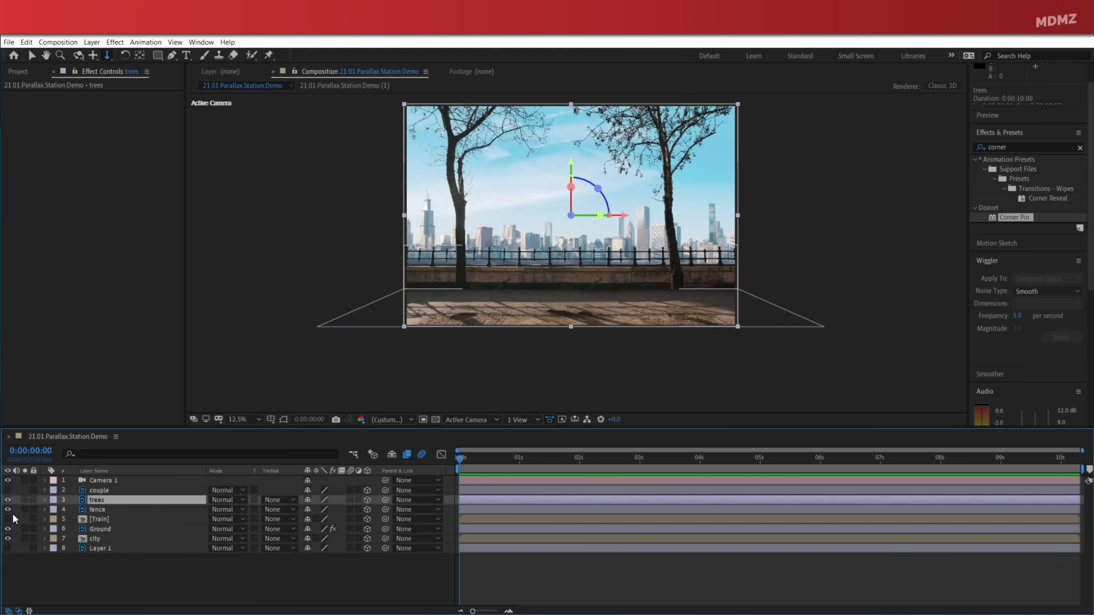
# Switch to the 2 Views - Horizontal layout and raise the trees layer to about Y 1392 so the trunks stand on the ground.
pyautogui.click(519, 420)
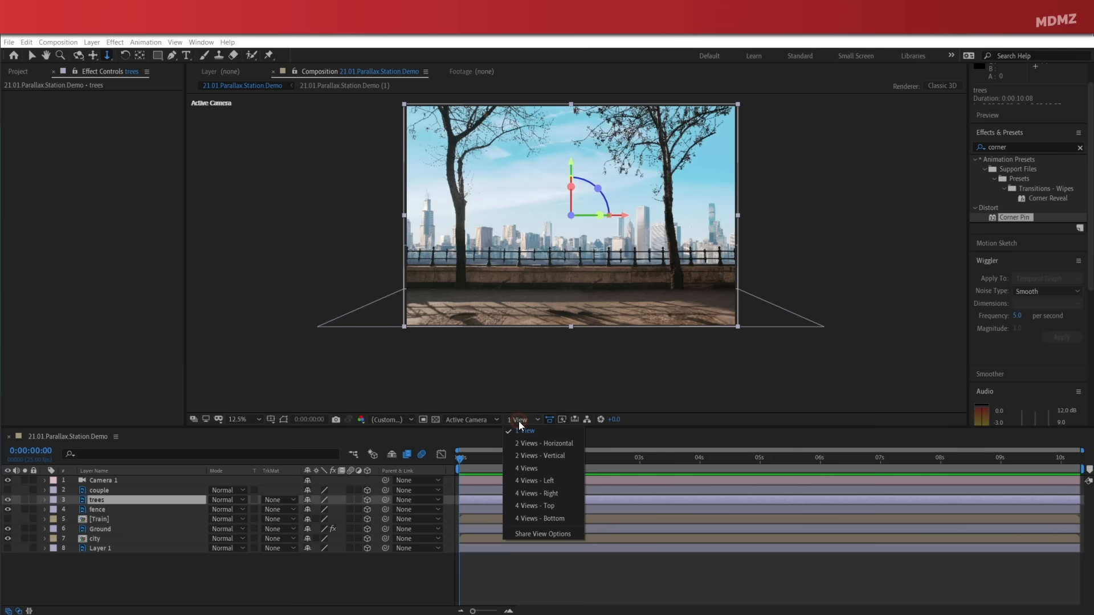
pyautogui.click(533, 446)
pyautogui.moveTo(747, 278); pyautogui.dragTo(750, 286)
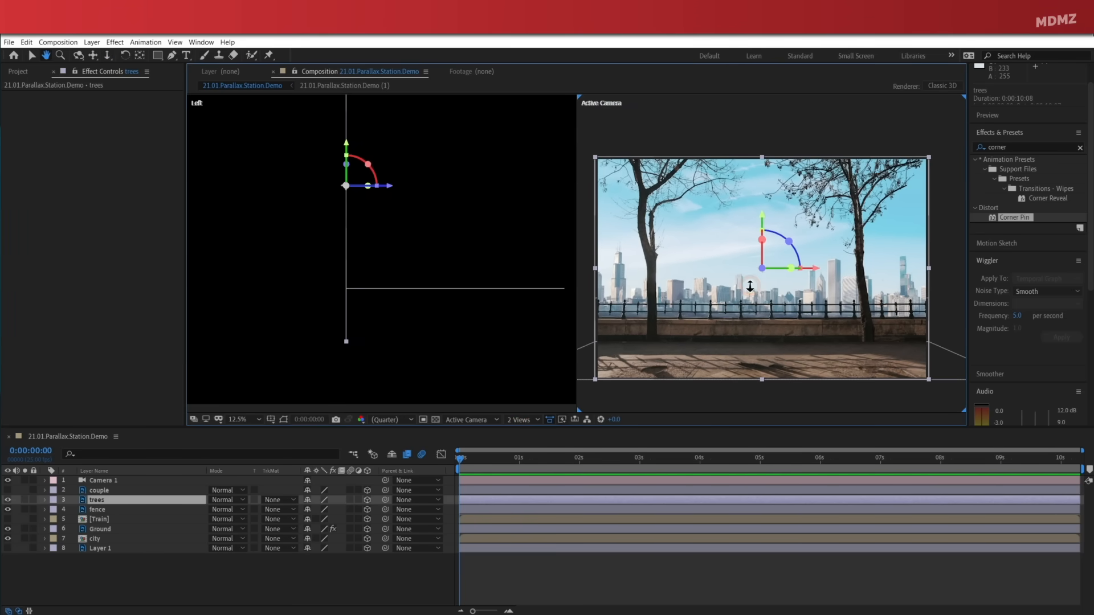
pyautogui.moveTo(386, 214); pyautogui.dragTo(370, 250)
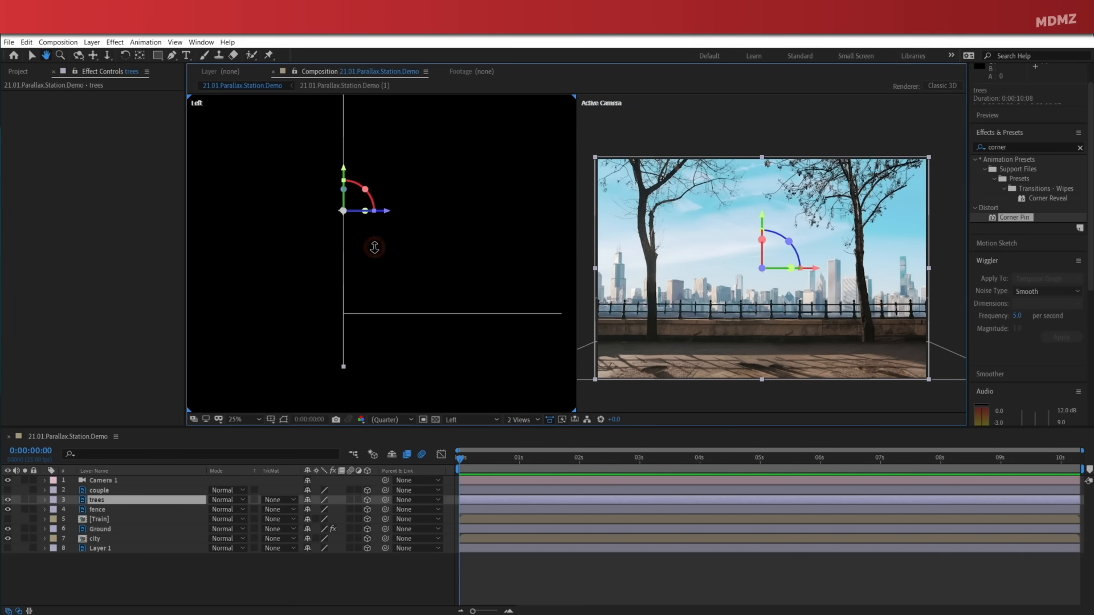
pyautogui.click(31, 55)
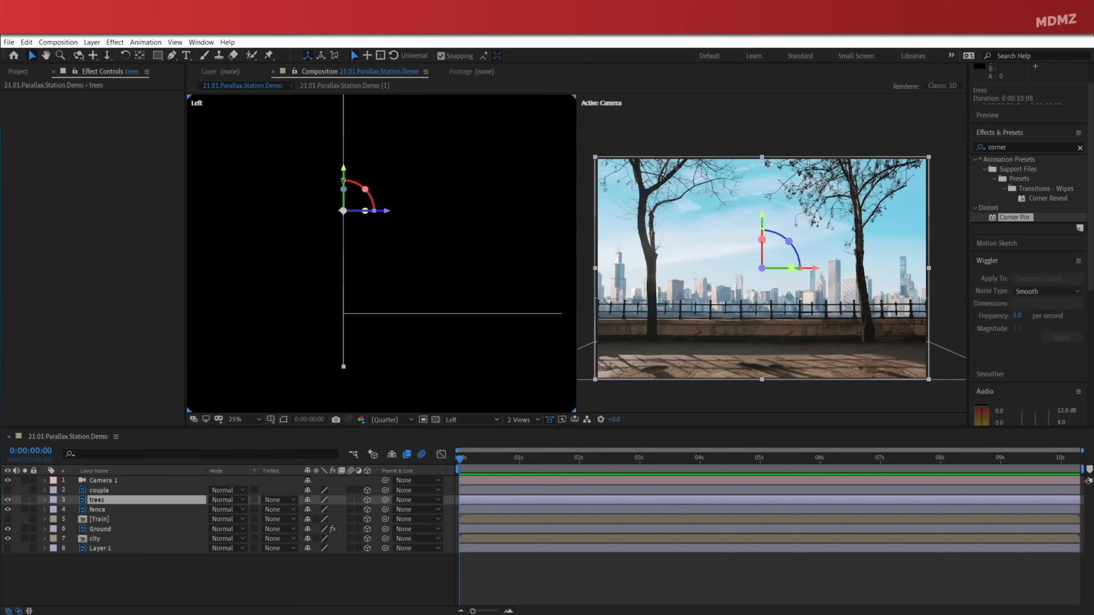
pyautogui.moveTo(344, 181); pyautogui.dragTo(338, 138)
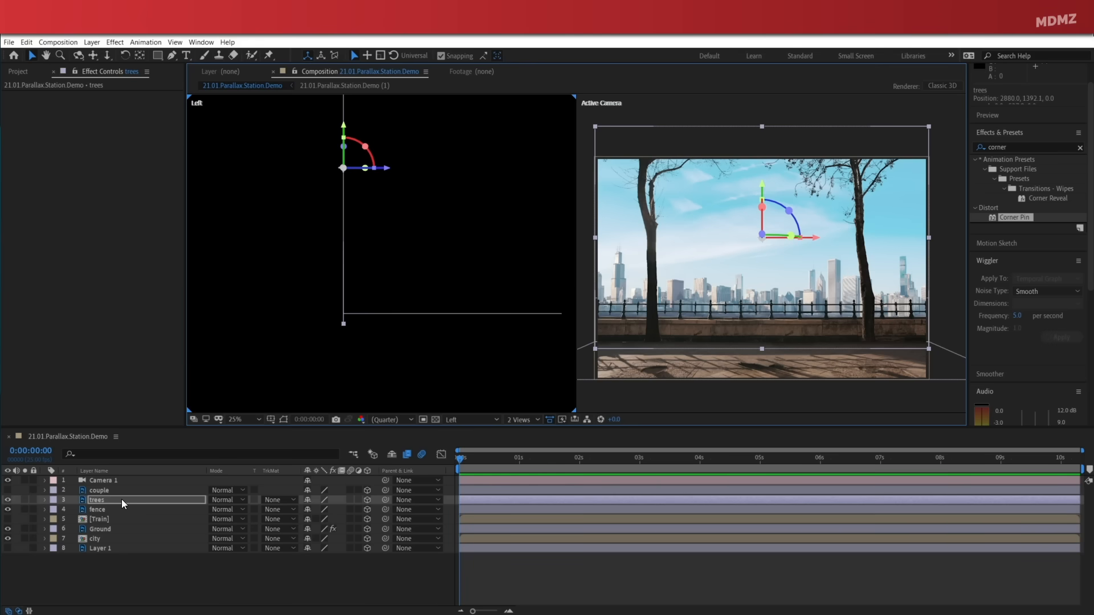
# Duplicate the trees layer and rename the copy tree_left.
pyautogui.press('Return')
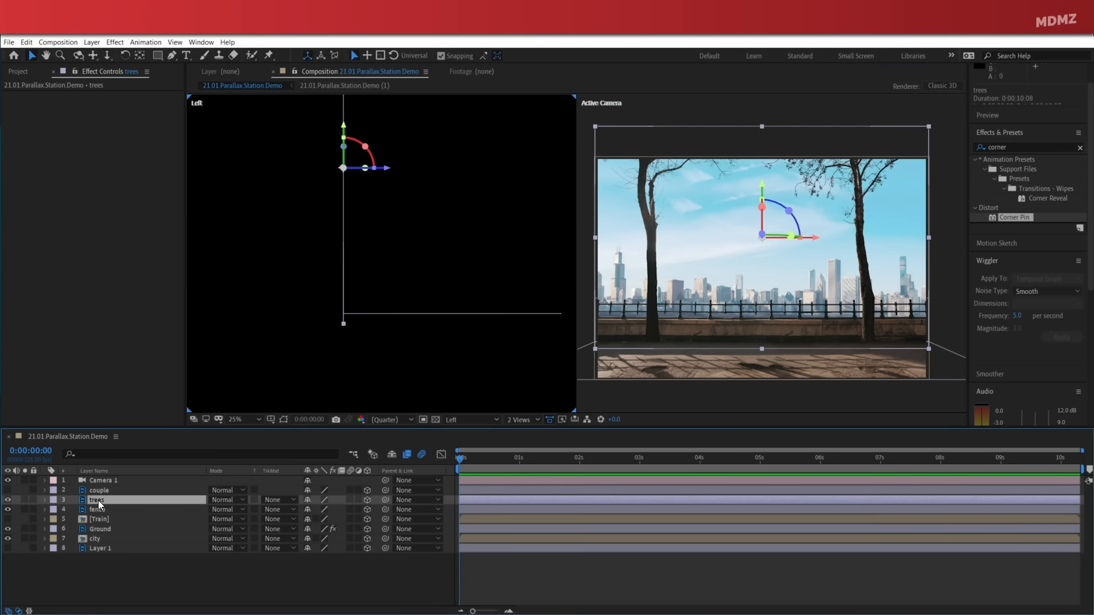
pyautogui.hotkey('ctrl', 'd')
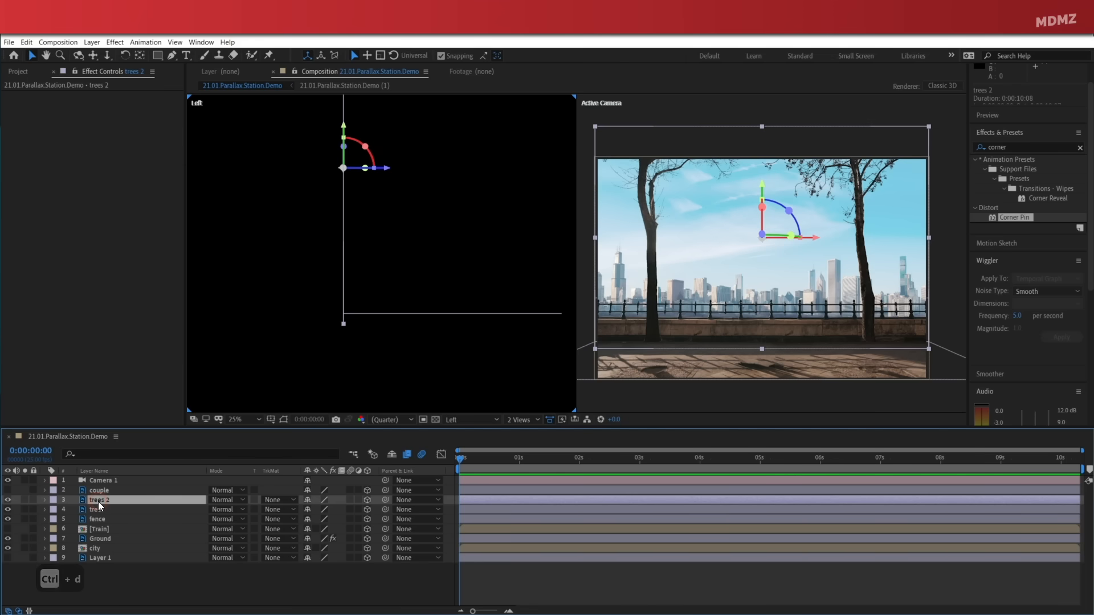
pyautogui.press('Return')
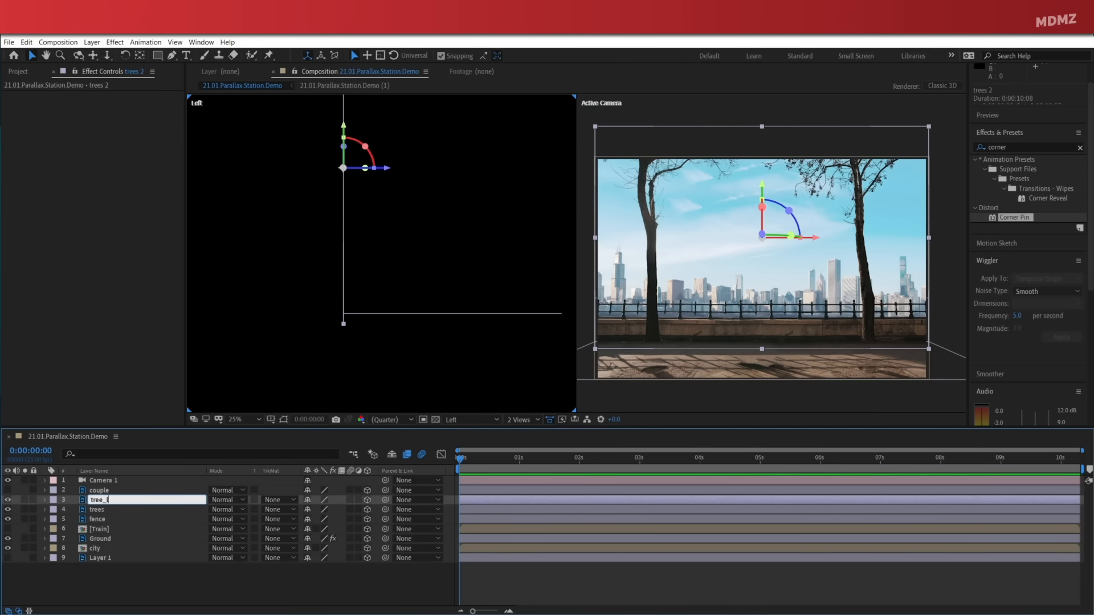
pyautogui.write('tree_left')
pyautogui.press('Return')
# Rename the original trees layer trees_right.
pyautogui.click(106, 511)
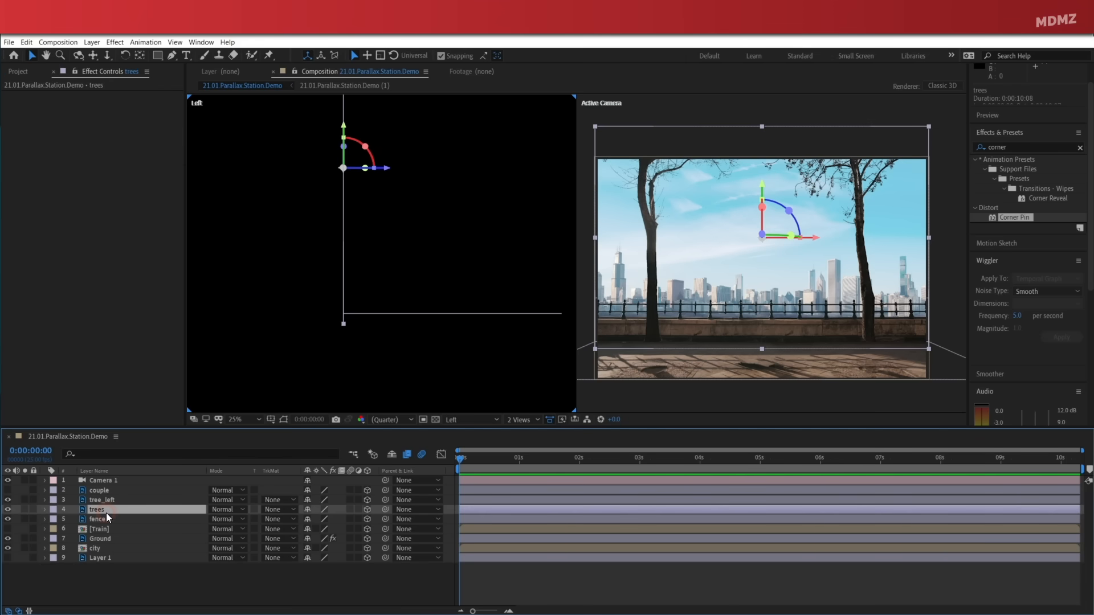
pyautogui.press('Return')
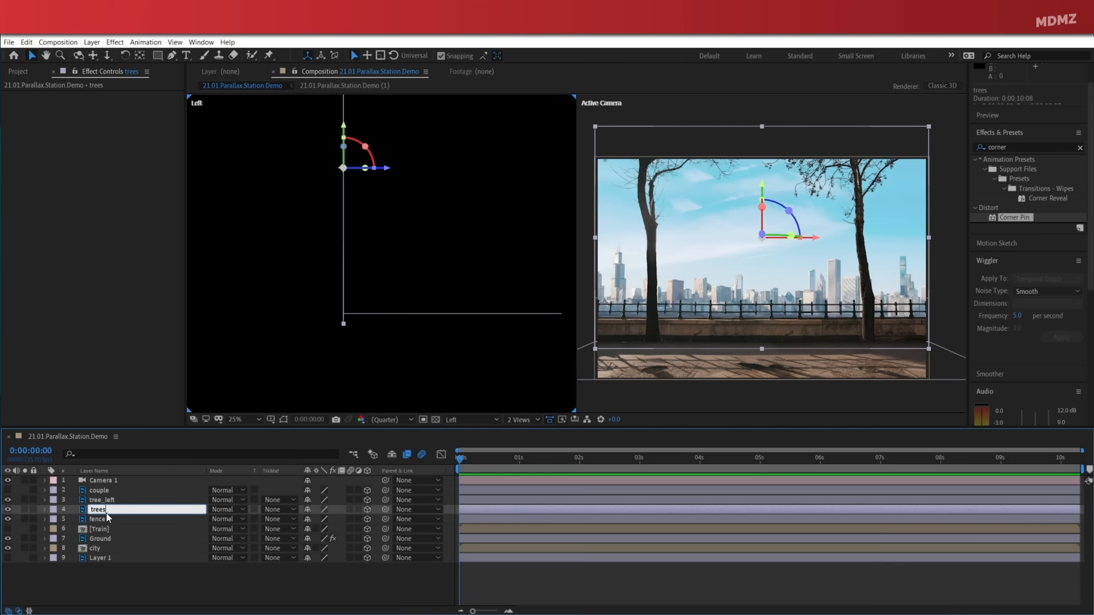
pyautogui.write('_right')
pyautogui.press('Return')
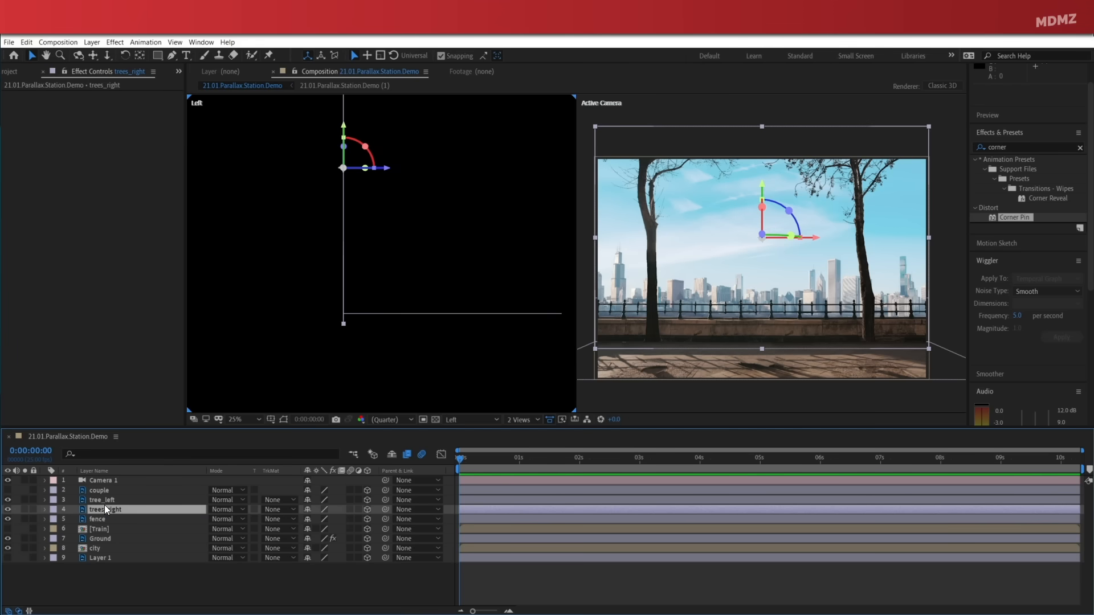
# Draw a rectangular mask around the left tree on the tree_left layer.
pyautogui.click(107, 500)
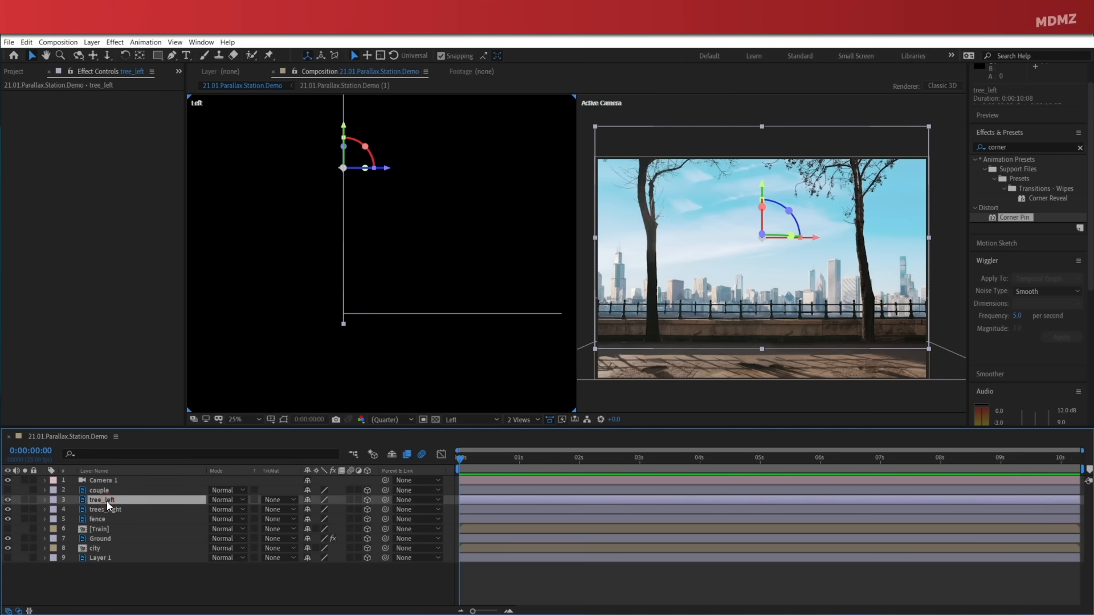
pyautogui.click(159, 56)
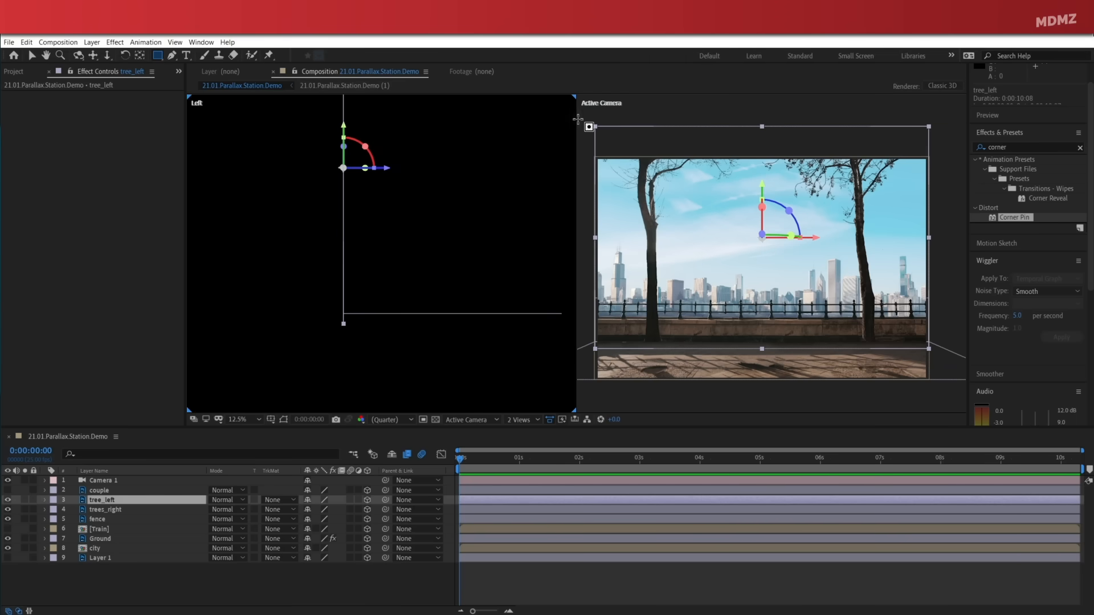
pyautogui.moveTo(579, 119); pyautogui.dragTo(748, 365)
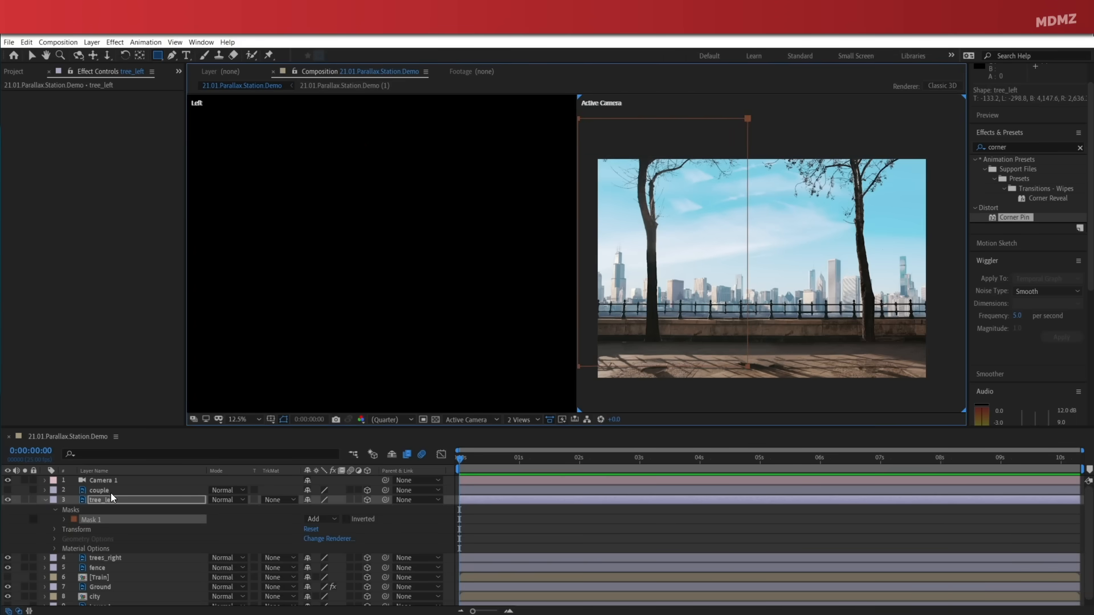
# Draw a rectangular mask around the right tree on the trees_right layer and collapse both tree layers' properties.
pyautogui.click(117, 558)
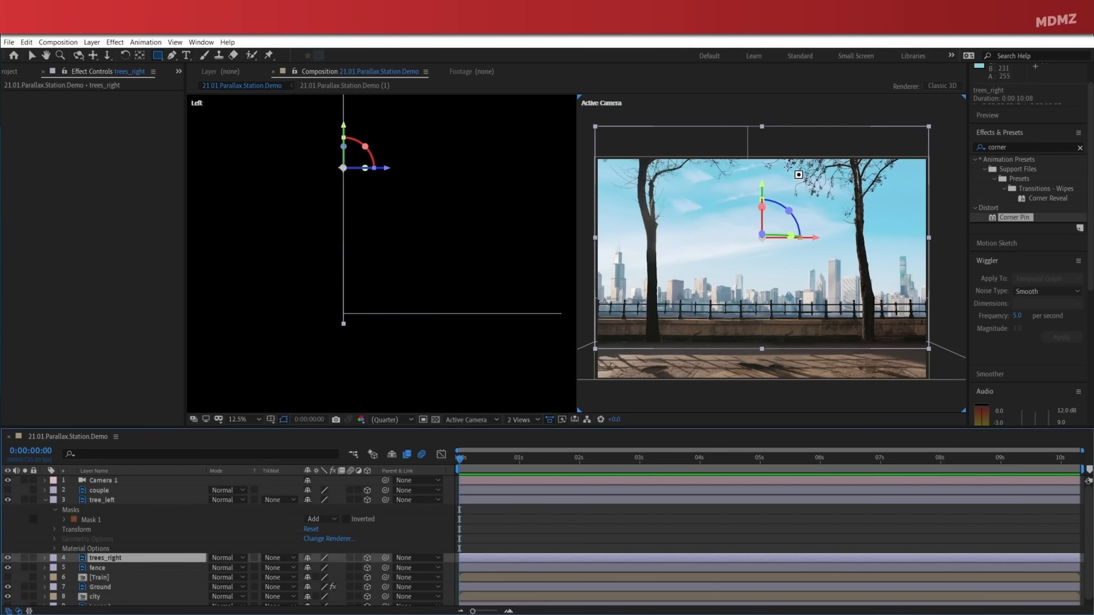
pyautogui.moveTo(935, 123); pyautogui.dragTo(757, 368)
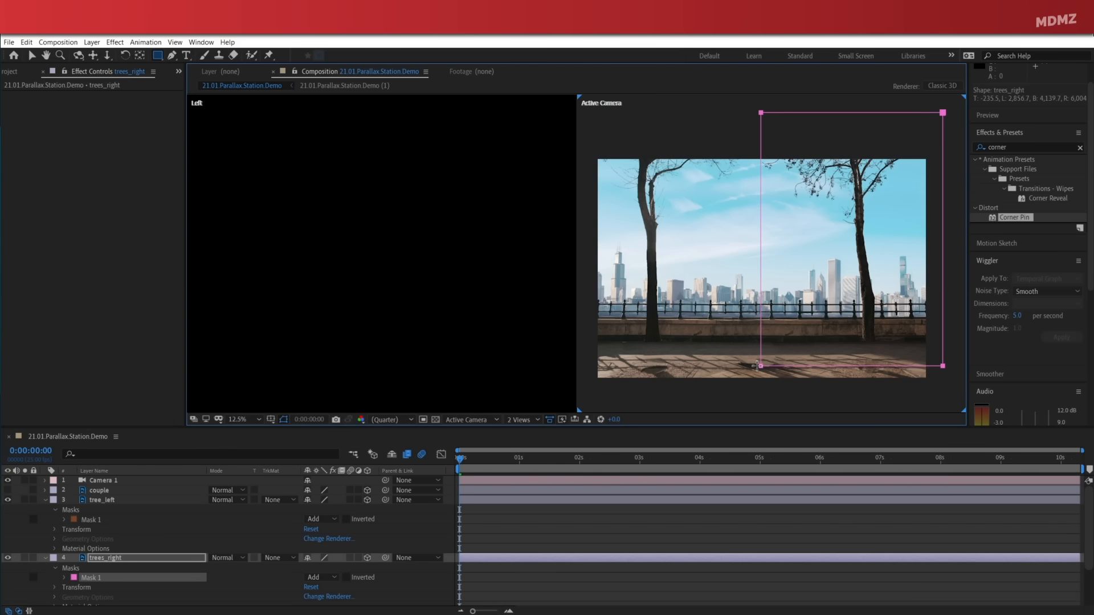
pyautogui.click(104, 558)
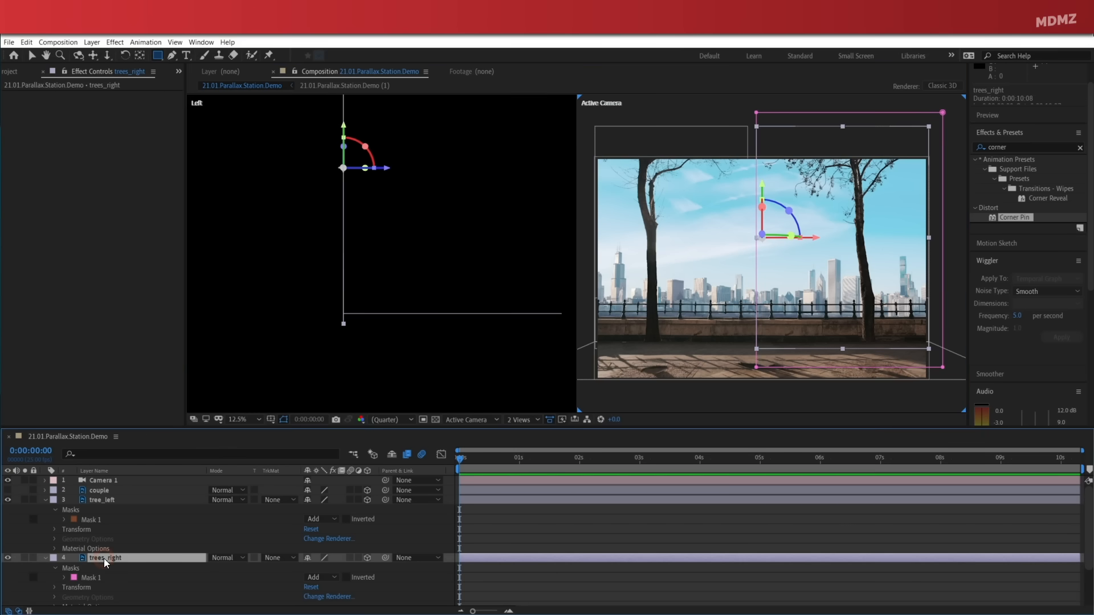
pyautogui.press('v')
pyautogui.click(29, 500)
pyautogui.click(45, 500)
pyautogui.click(45, 511)
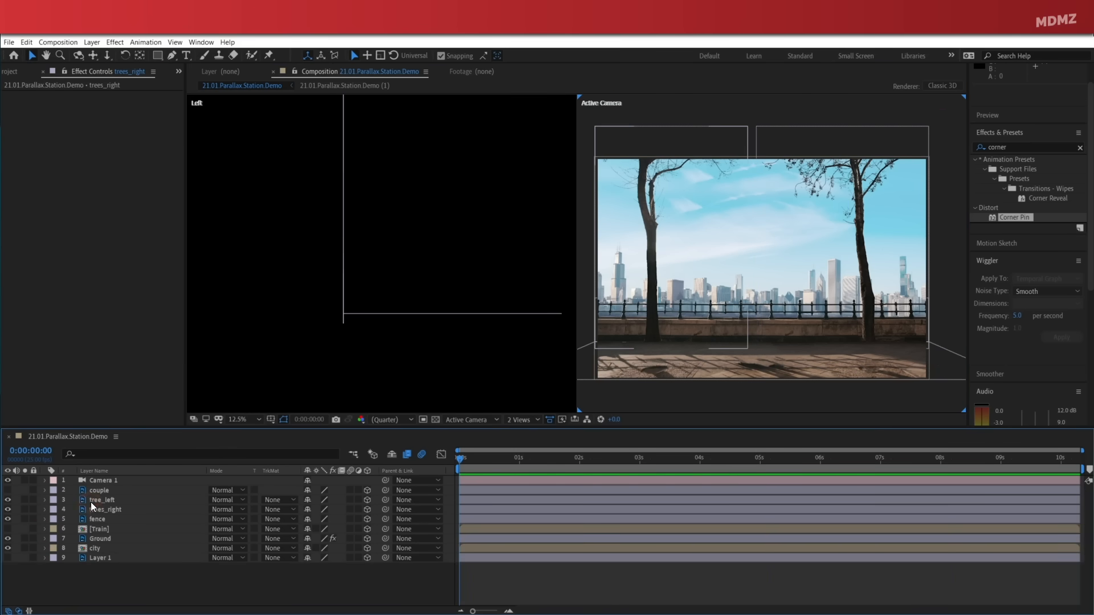
# Move the anchor point of the tree_left layer to the base of the left tree's trunk.
pyautogui.click(98, 500)
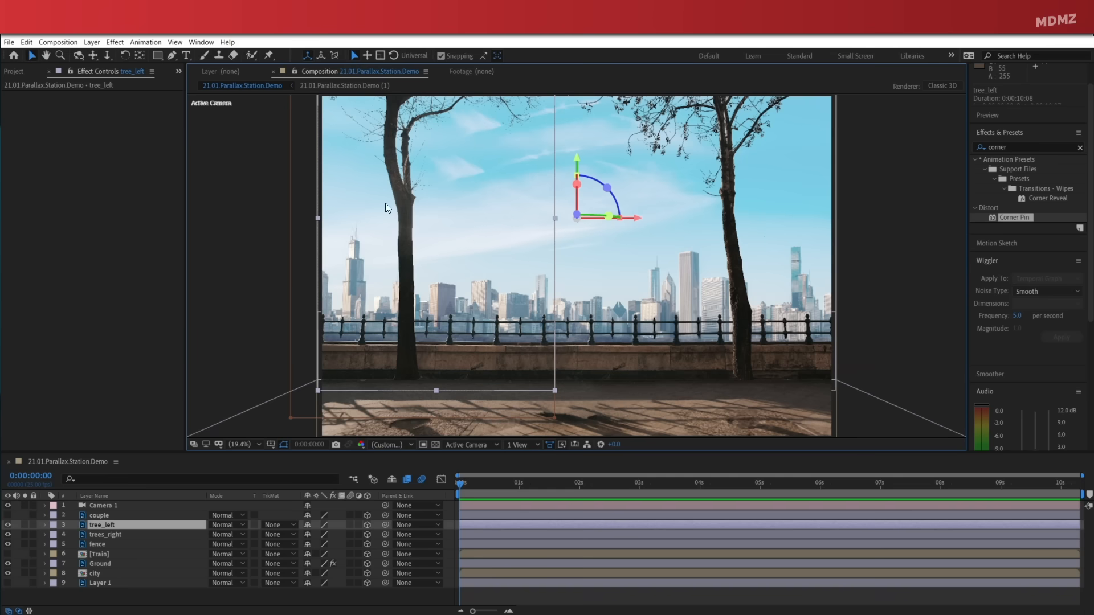
pyautogui.click(140, 57)
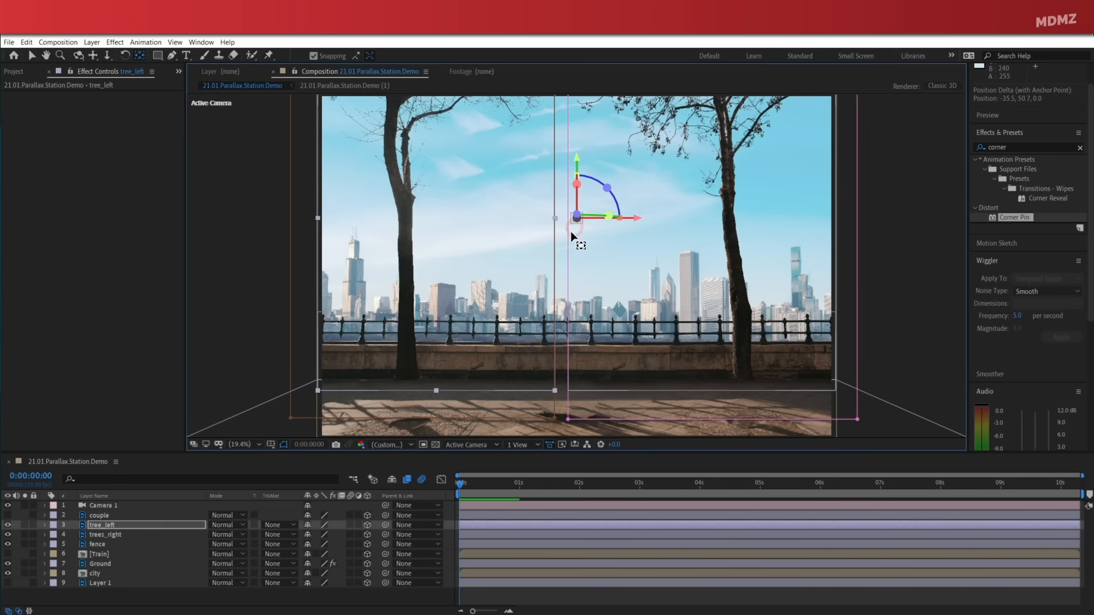
pyautogui.moveTo(579, 224); pyautogui.dragTo(406, 380)
pyautogui.scroll(6, 407, 381)
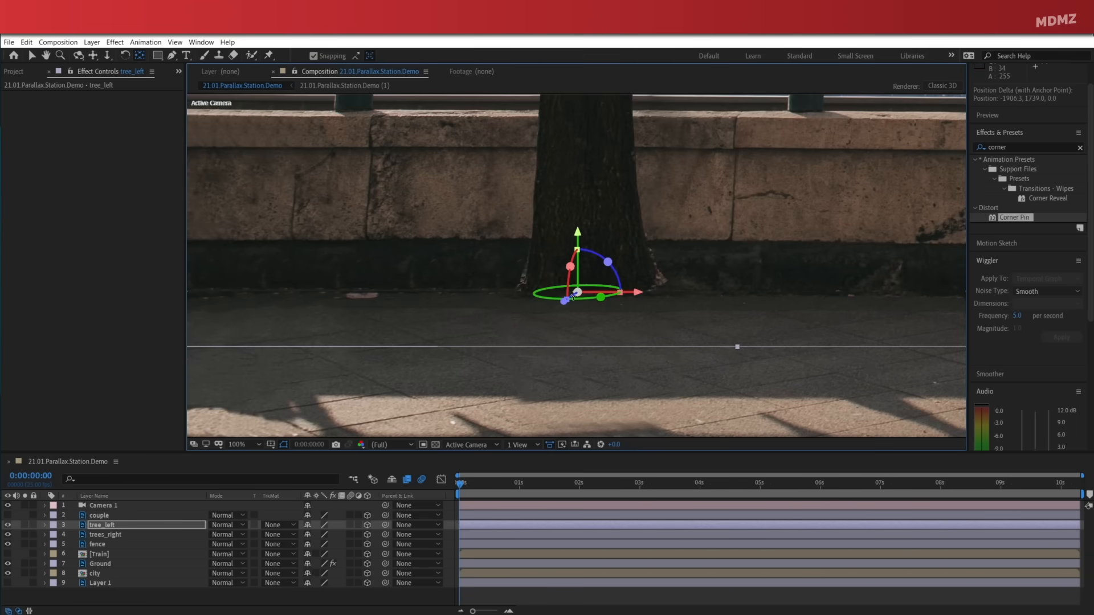
# Move the anchor point of the trees_right layer to the base of the right tree's trunk.
pyautogui.scroll(-6, 593, 308)
pyautogui.moveTo(484, 338); pyautogui.dragTo(451, 329)
pyautogui.moveTo(515, 220); pyautogui.dragTo(622, 317)
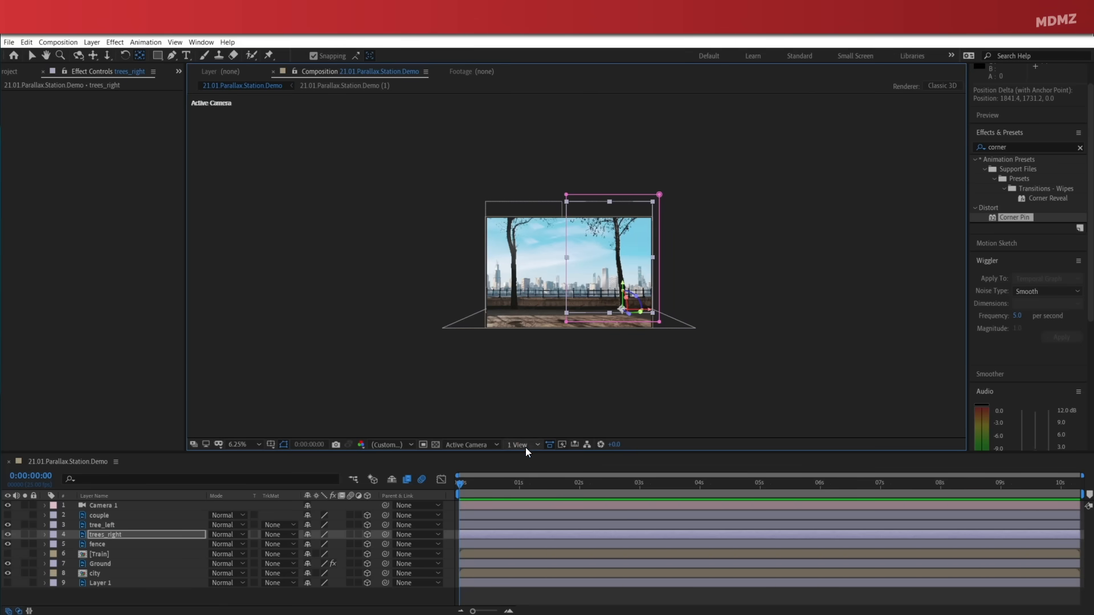
# Switch to a two-view layout and pull the trees_right layer off the fence toward the camera, to about Z -806.
pyautogui.click(525, 445)
pyautogui.click(538, 471)
pyautogui.moveTo(374, 299); pyautogui.dragTo(391, 299)
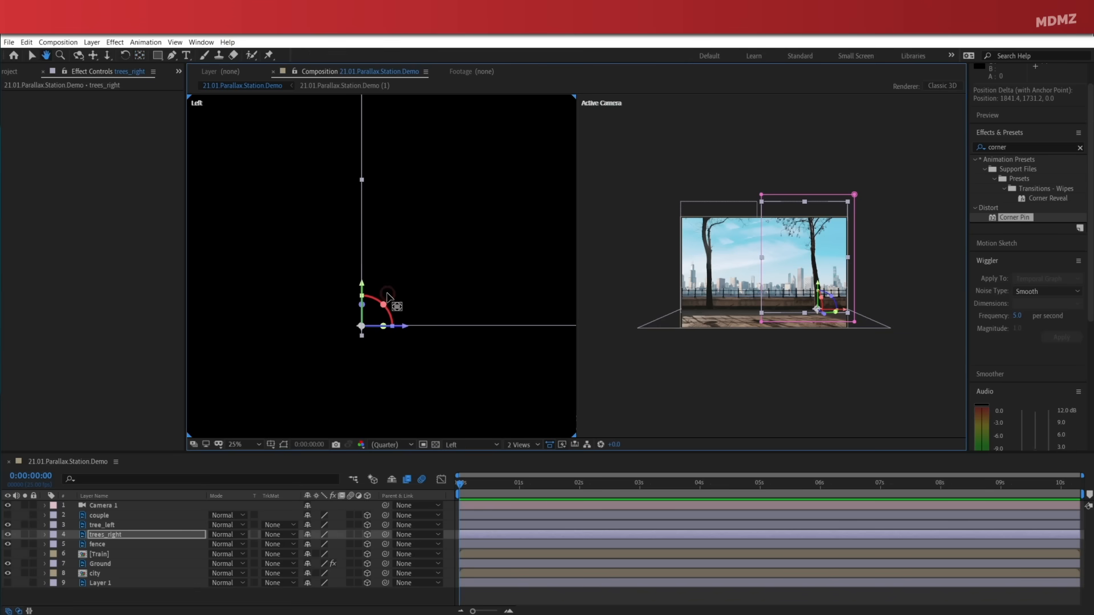
pyautogui.click(116, 526)
pyautogui.scroll(4, 361, 360)
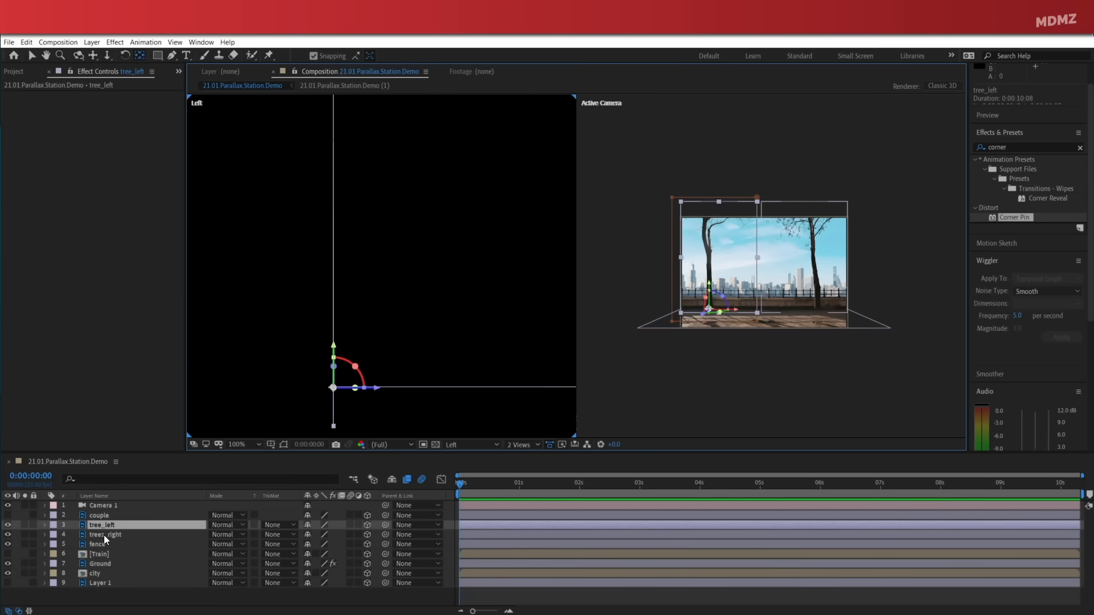
pyautogui.hotkey('ctrl', 'Down')
pyautogui.click(31, 56)
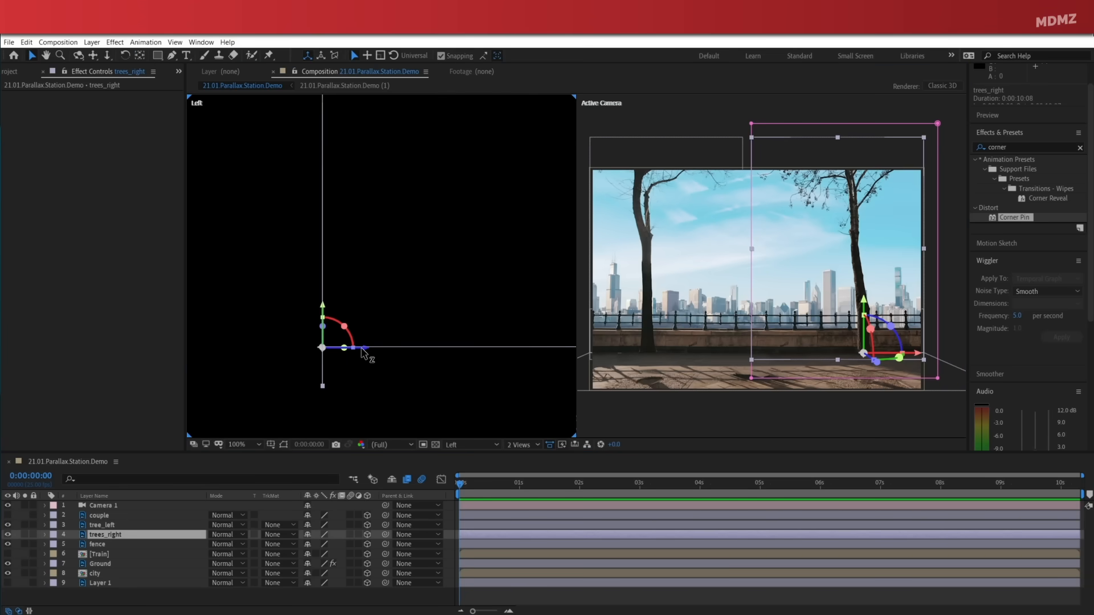
pyautogui.moveTo(361, 350); pyautogui.dragTo(623, 341)
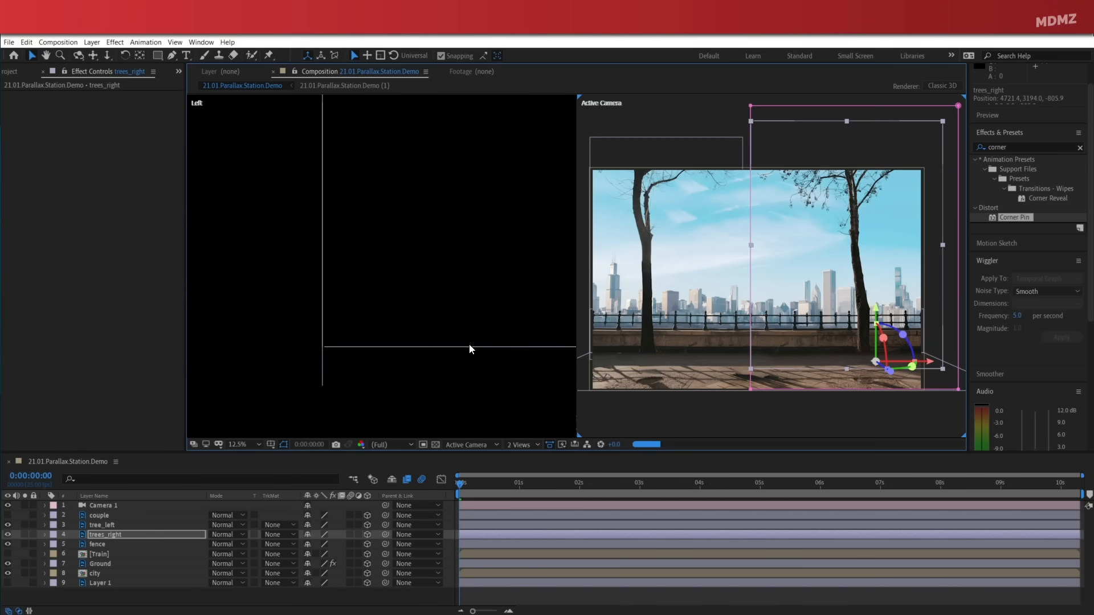
# Bring the trees_right layer further forward along the ground to about Z -2283 and shift it sideways to about X 4185.
pyautogui.press('space')
pyautogui.moveTo(457, 360); pyautogui.dragTo(148, 357)
pyautogui.scroll(-4, 354, 351)
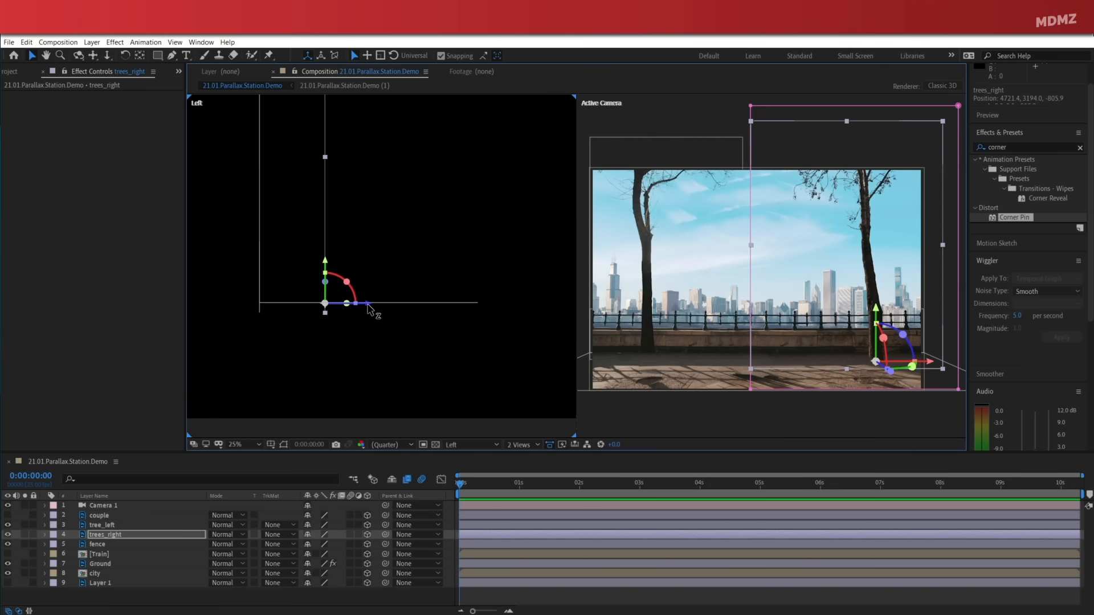
pyautogui.moveTo(369, 309); pyautogui.dragTo(492, 310)
pyautogui.moveTo(963, 388); pyautogui.dragTo(932, 387)
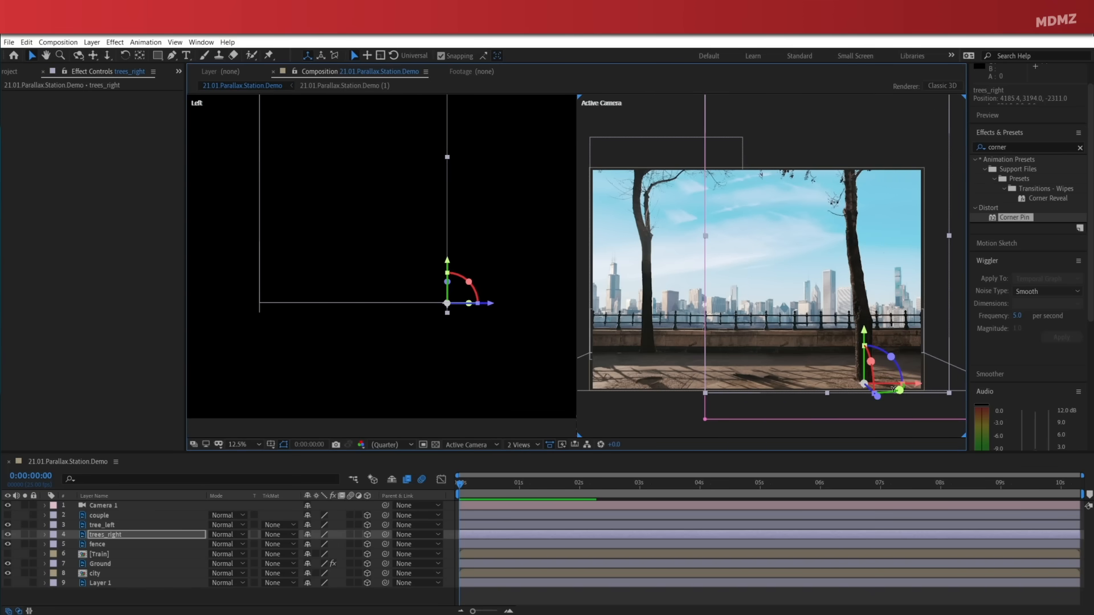
pyautogui.scroll(4, 758, 356)
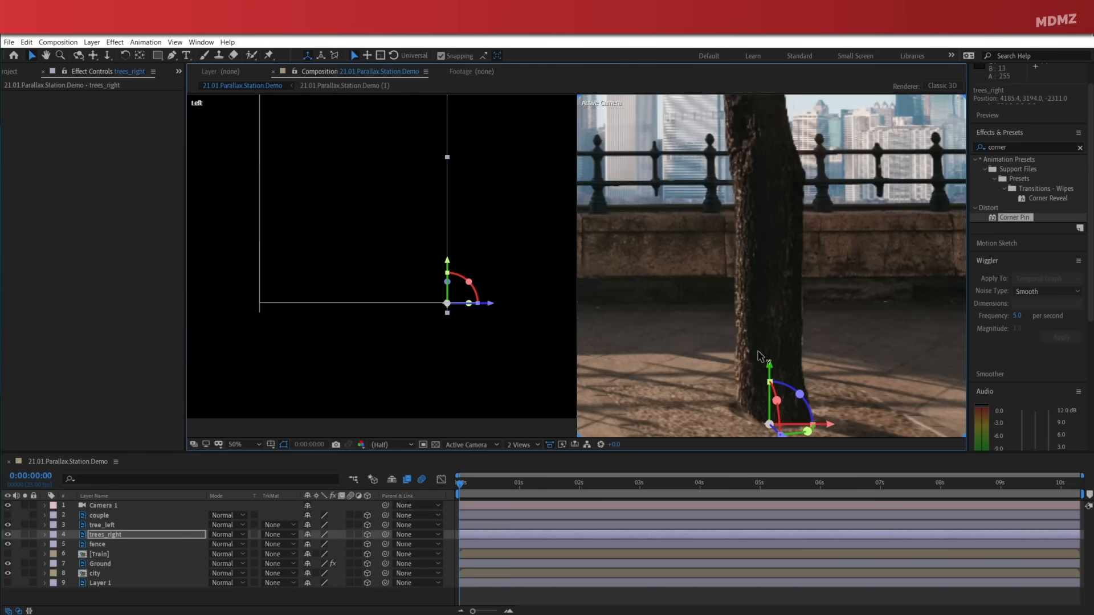
pyautogui.scroll(-3, 758, 356)
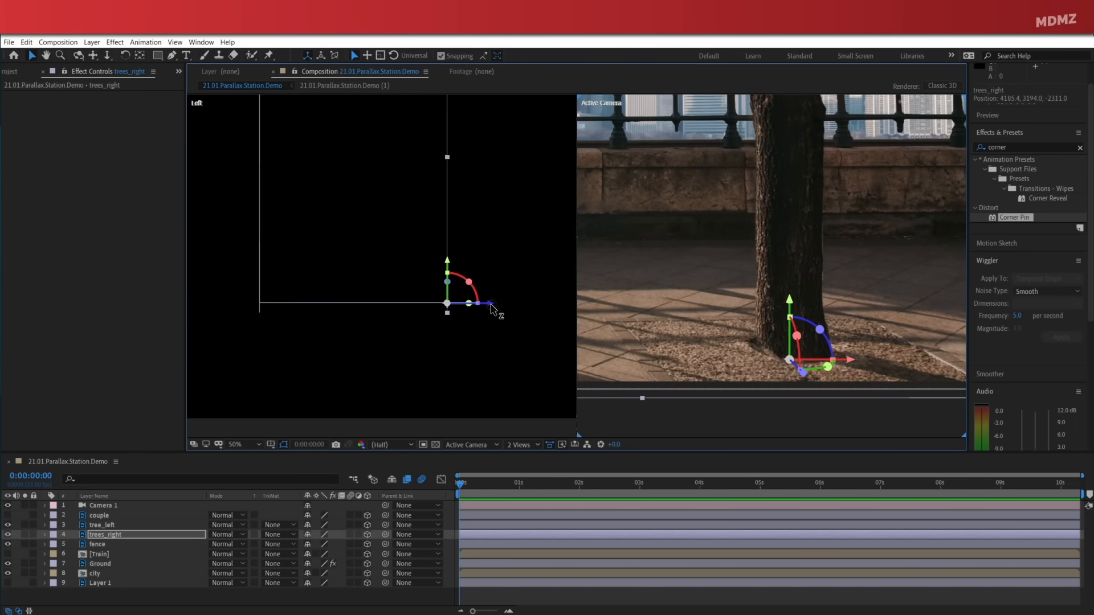
pyautogui.moveTo(491, 309); pyautogui.dragTo(488, 310)
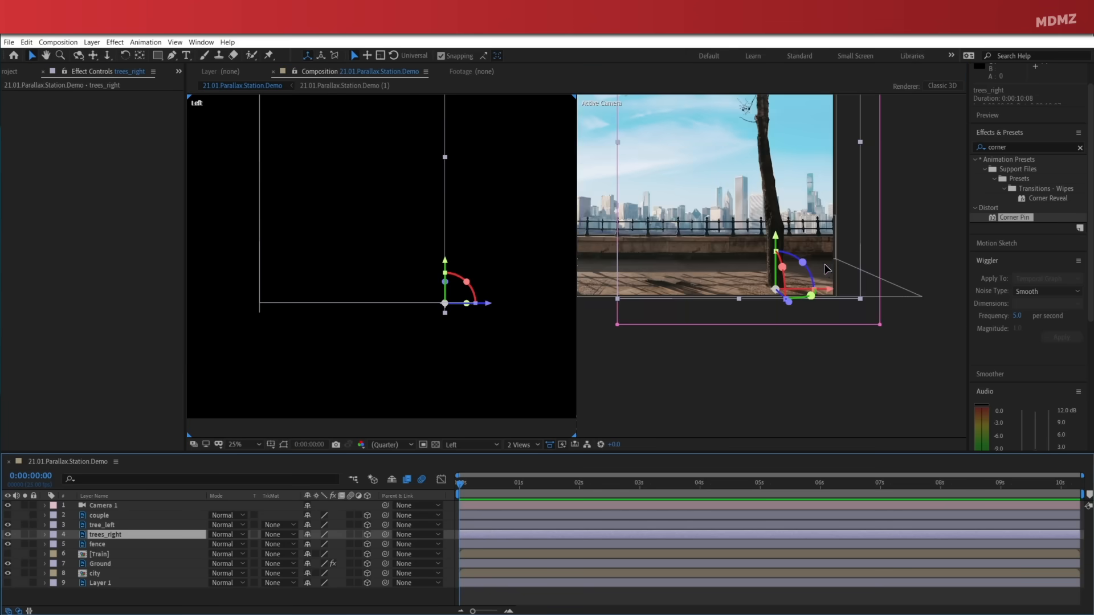
# Scale the trees_right layer down to 71%.
pyautogui.scroll(-1, 829, 268)
pyautogui.scroll(1, 836, 274)
pyautogui.moveTo(834, 261); pyautogui.dragTo(847, 292)
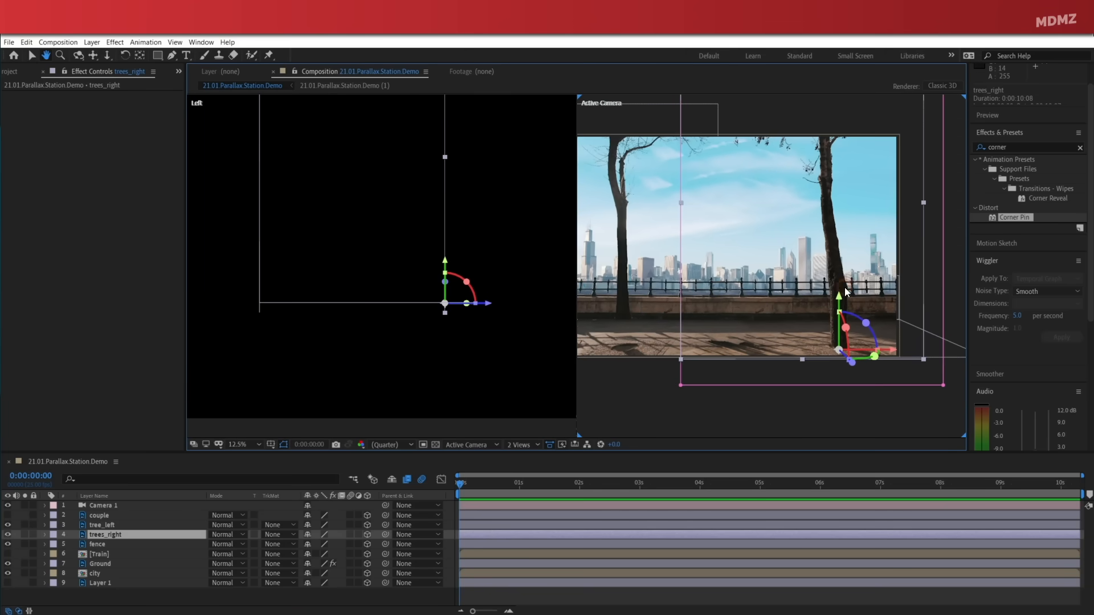
pyautogui.click(111, 536)
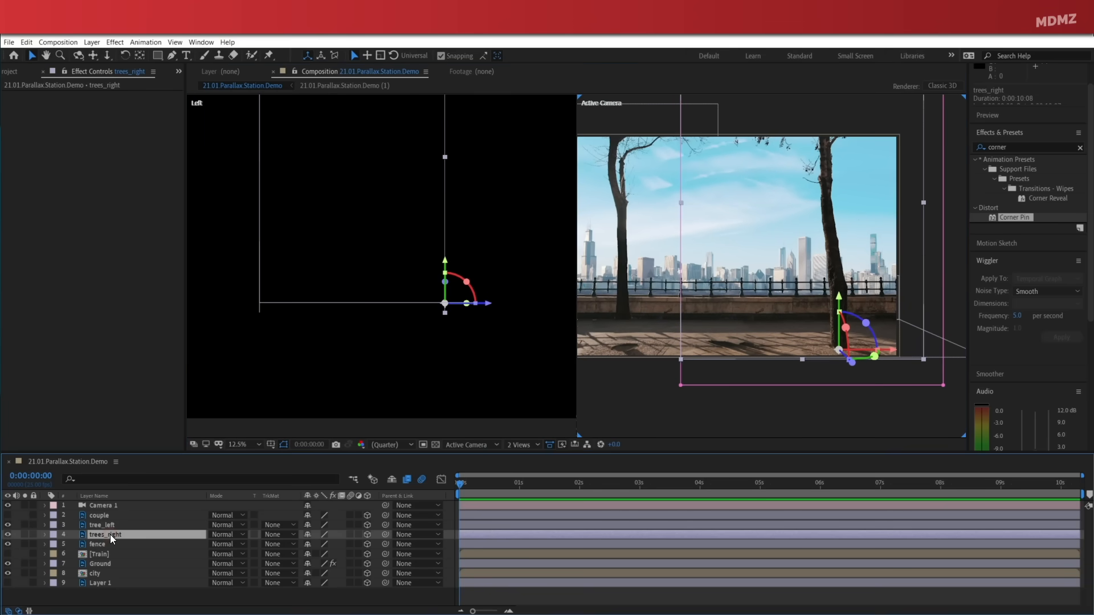
pyautogui.press('s')
pyautogui.click(369, 547)
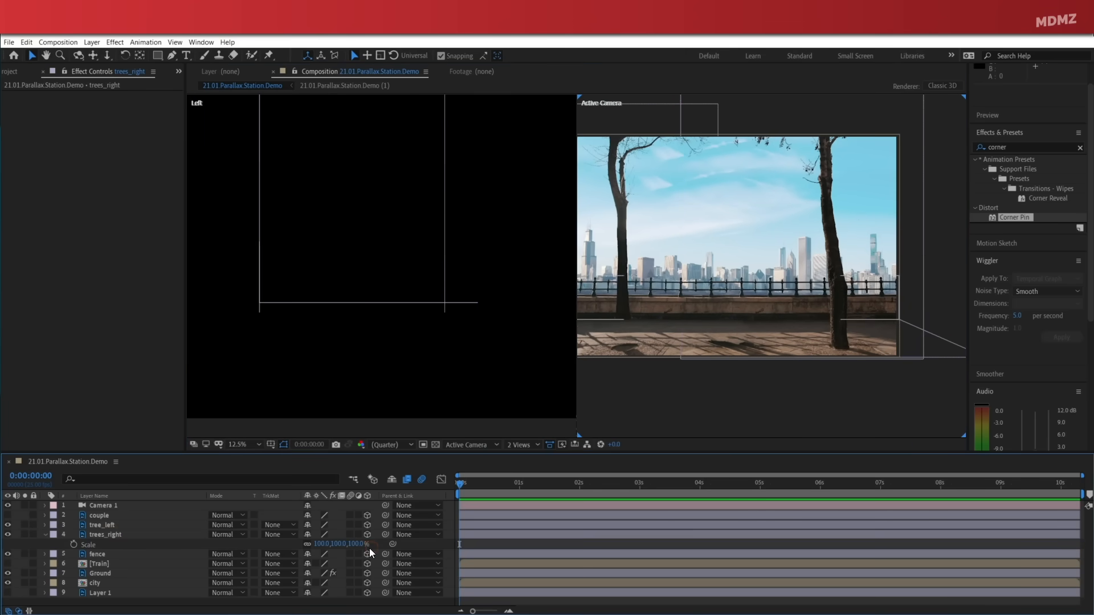
pyautogui.moveTo(357, 545); pyautogui.dragTo(338, 547)
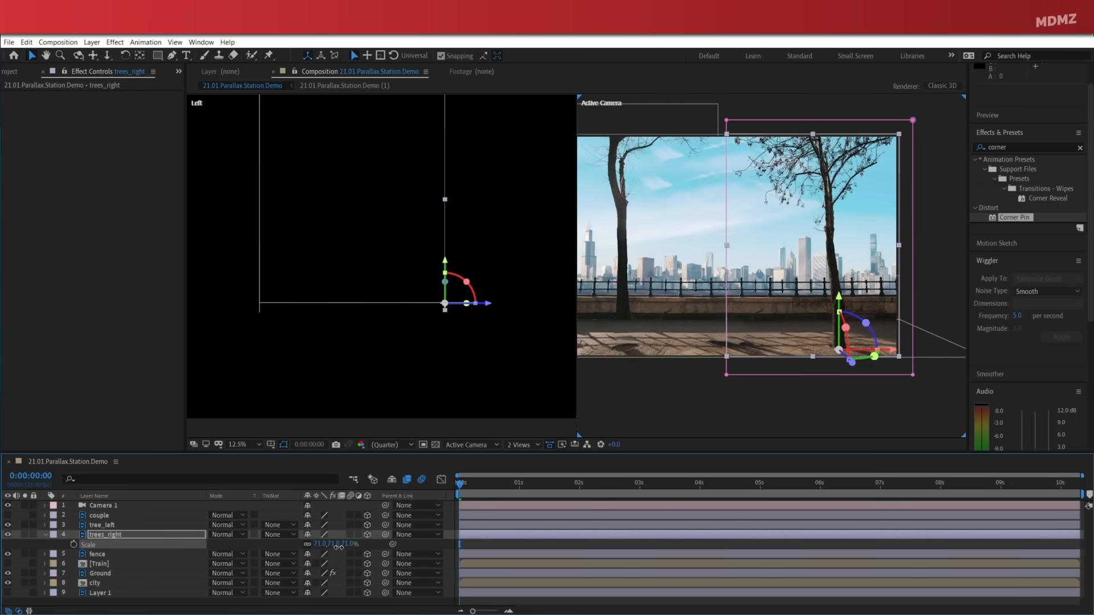
# Raise the trees_right layer slightly to about Y 3181 so the trunk's base sits on the ground.
pyautogui.scroll(6, 843, 341)
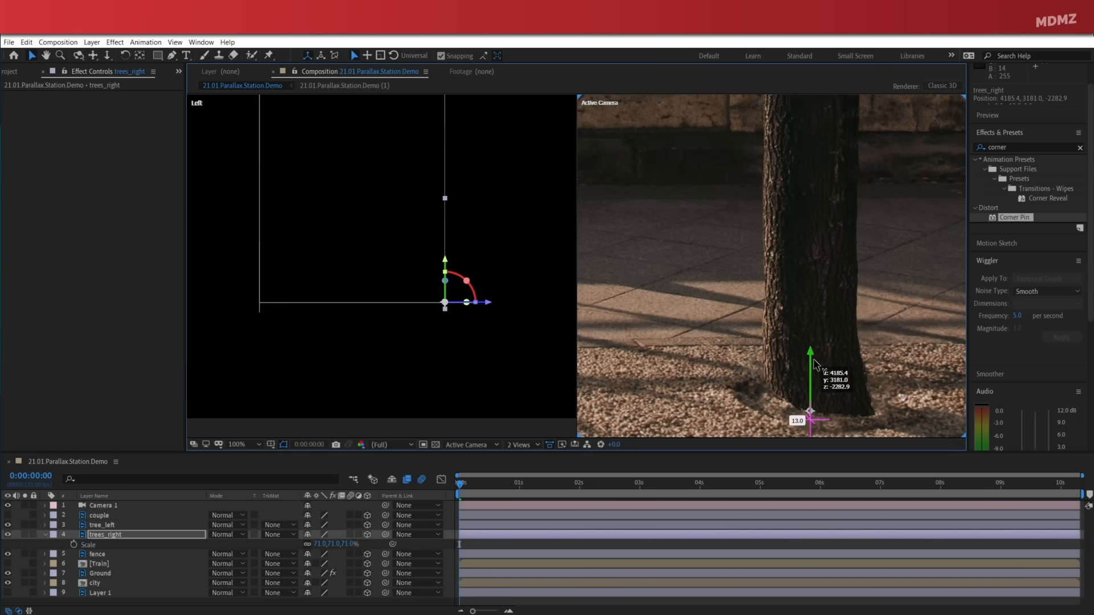
pyautogui.scroll(-2, 815, 360)
pyautogui.click(805, 398)
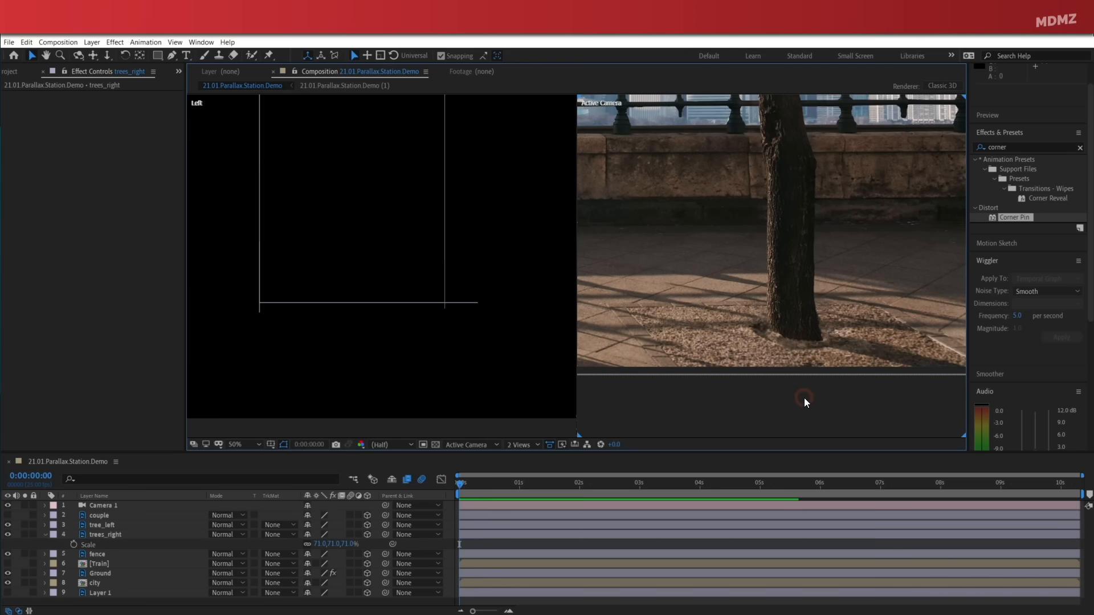
pyautogui.scroll(-2, 778, 375)
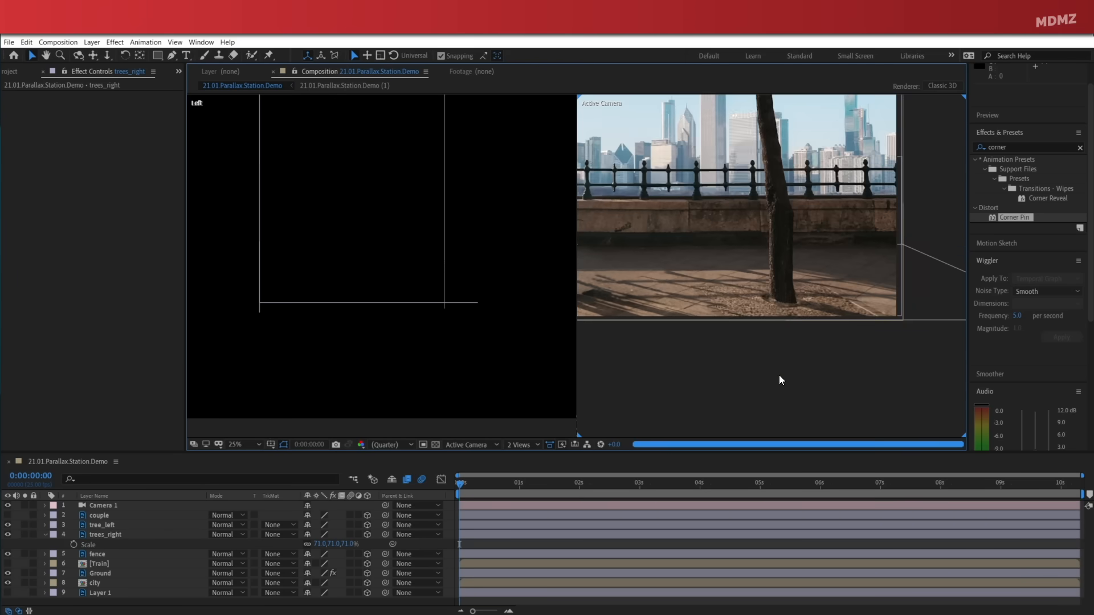
pyautogui.moveTo(730, 375); pyautogui.dragTo(856, 391)
pyautogui.scroll(-1, 856, 391)
pyautogui.moveTo(780, 341); pyautogui.dragTo(883, 385)
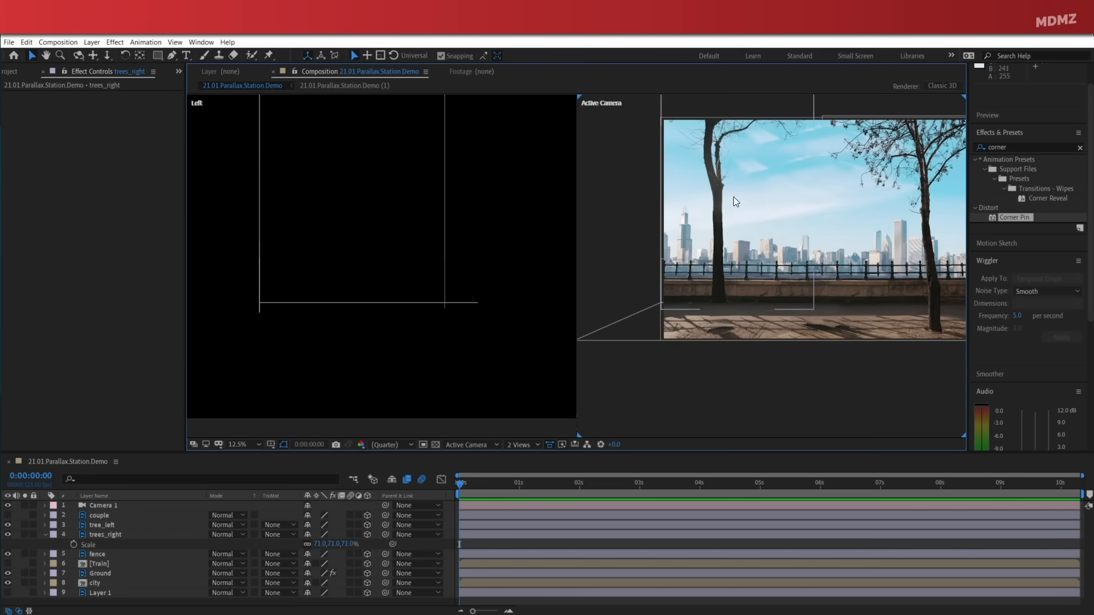
# Copy the trees_right layer's position to tree_left and slide tree_left along X back to the scene's left side, about X 1565.
pyautogui.click(712, 218)
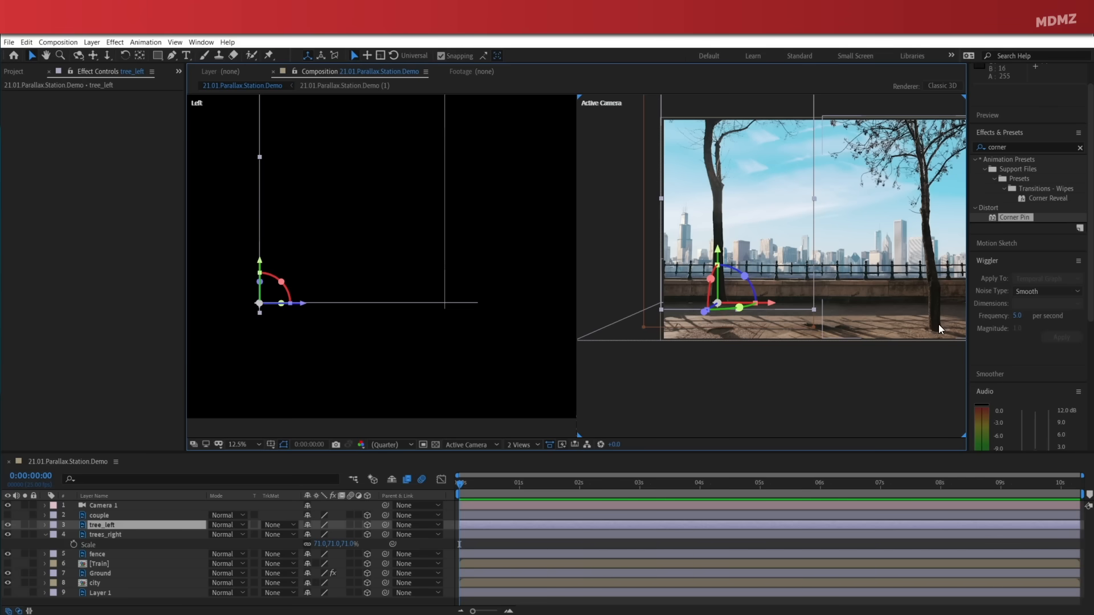
pyautogui.click(99, 534)
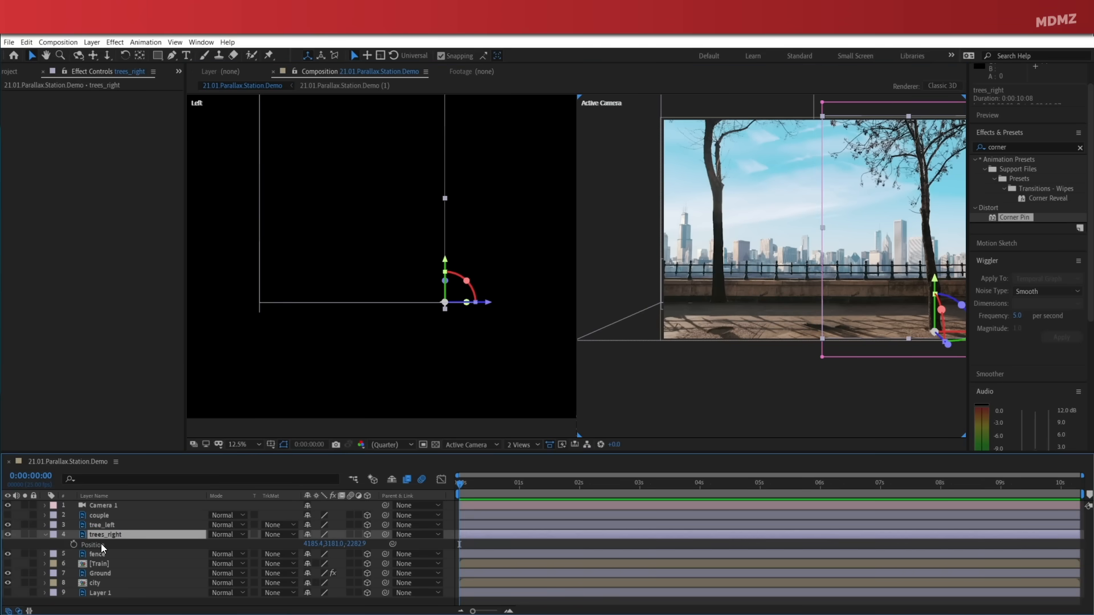
pyautogui.click(101, 544)
pyautogui.hotkey('ctrl', 'c')
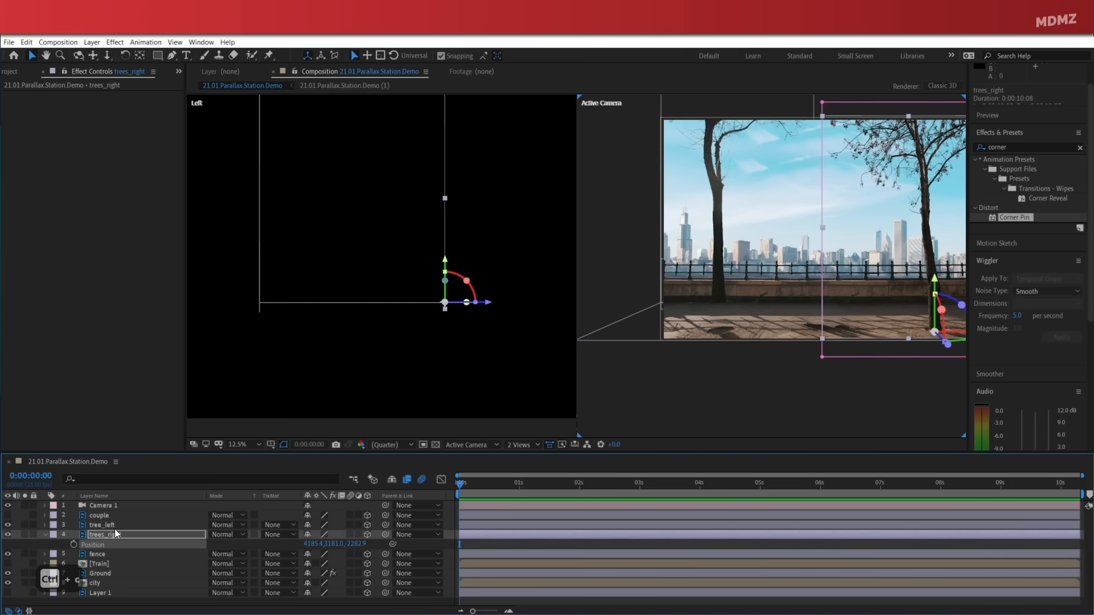
pyautogui.click(107, 525)
pyautogui.hotkey('ctrl', 'v')
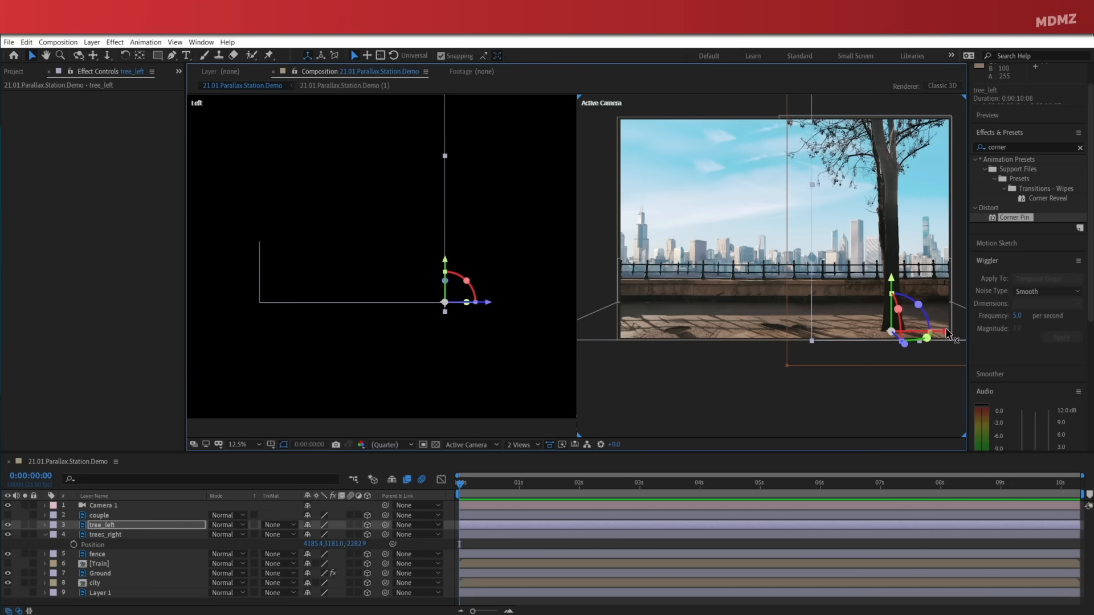
pyautogui.moveTo(947, 332); pyautogui.dragTo(797, 331)
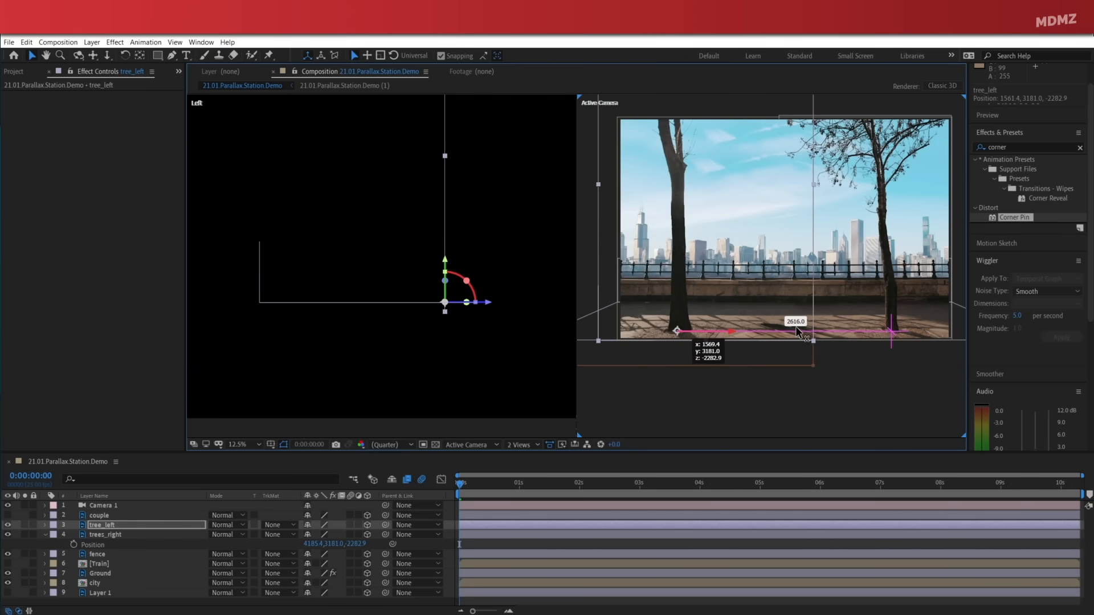
# Scale the tree_left layer down to 70% so its full crown fits in the frame.
pyautogui.scroll(4, 794, 326)
pyautogui.press('s')
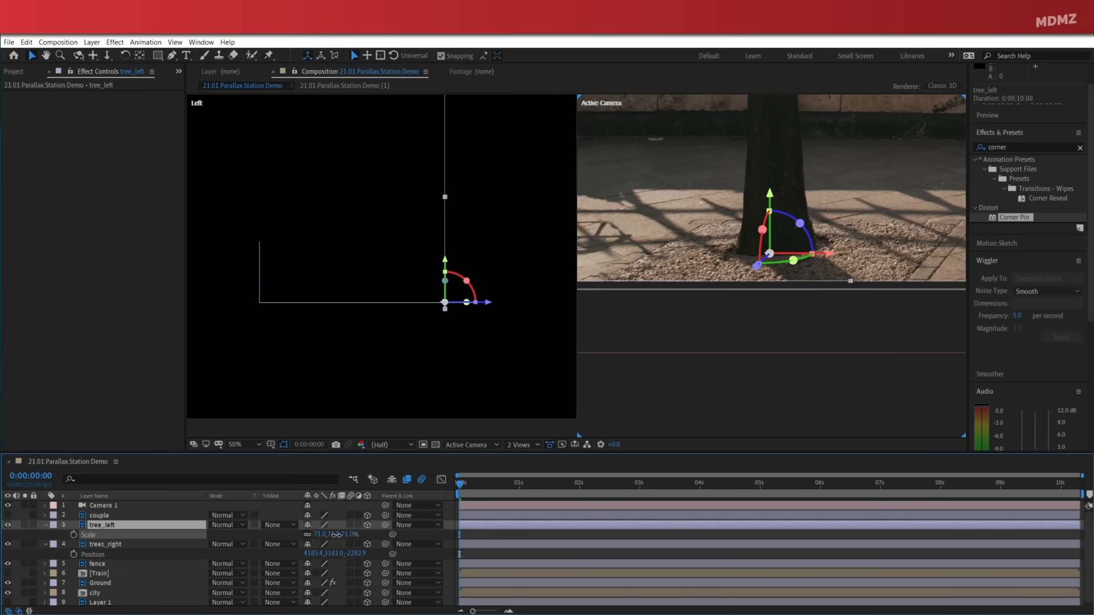
pyautogui.moveTo(336, 535); pyautogui.dragTo(355, 534)
pyautogui.scroll(-4, 652, 248)
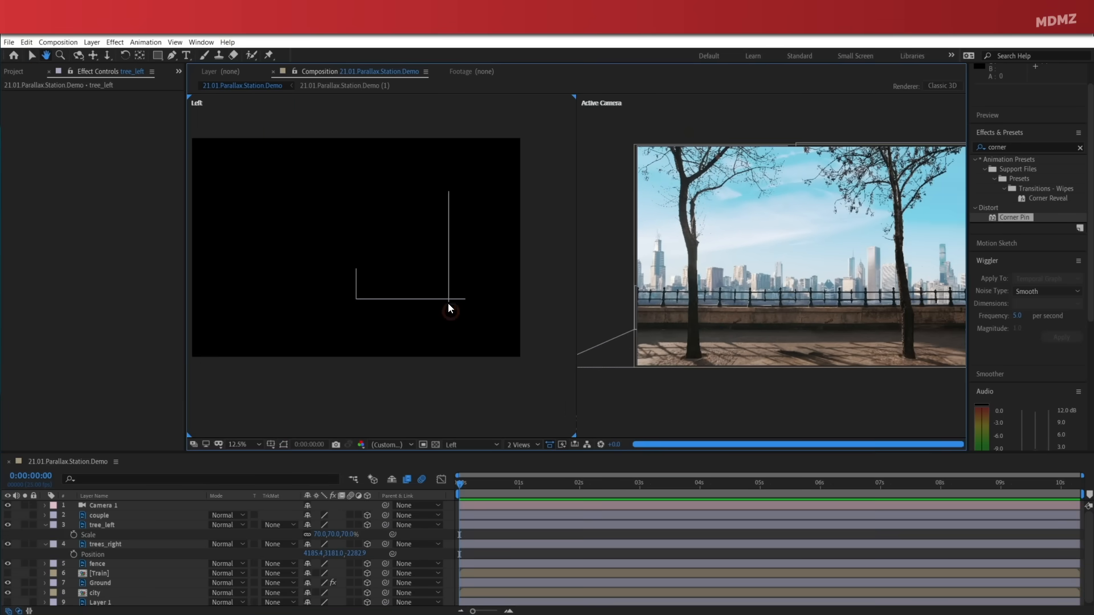
pyautogui.scroll(1, 476, 335)
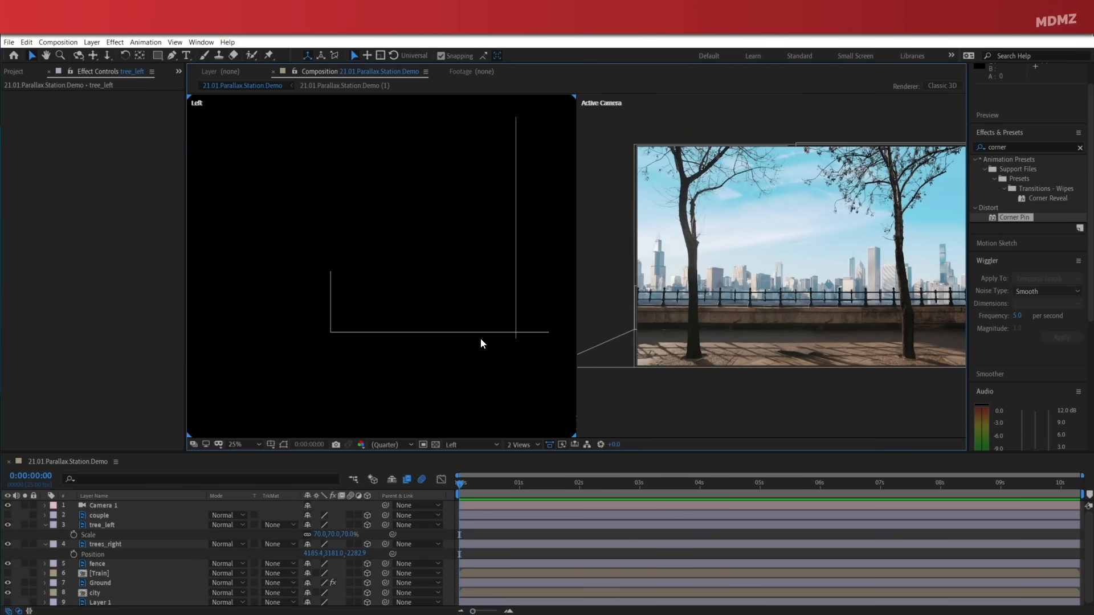
# Check the ground, left tree and fence layers in side view and move Camera 1 in a single view to test the parallax.
pyautogui.click(390, 337)
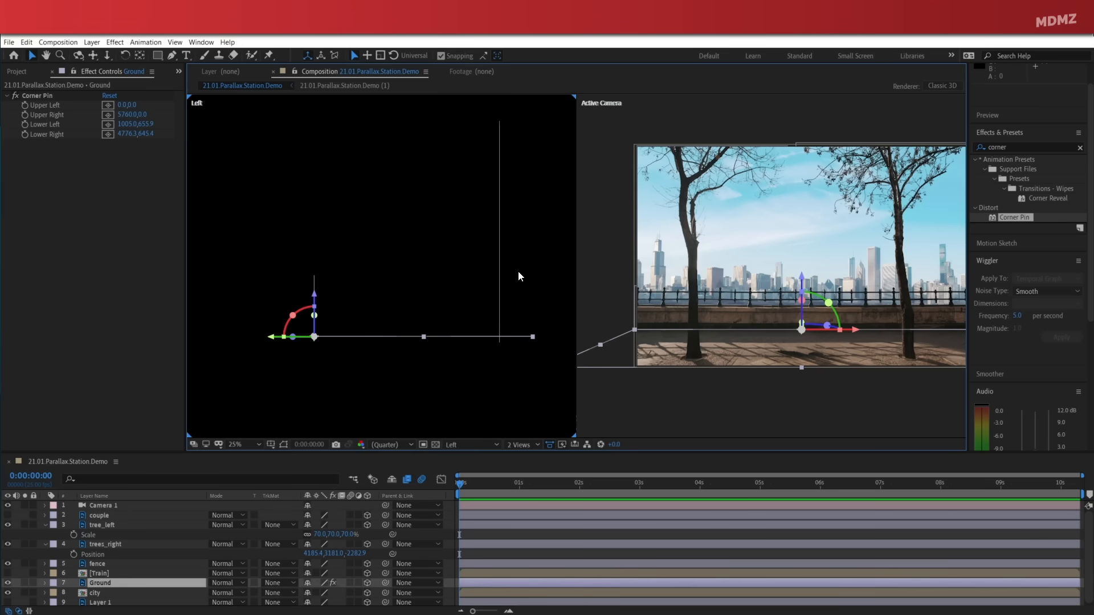
pyautogui.click(500, 278)
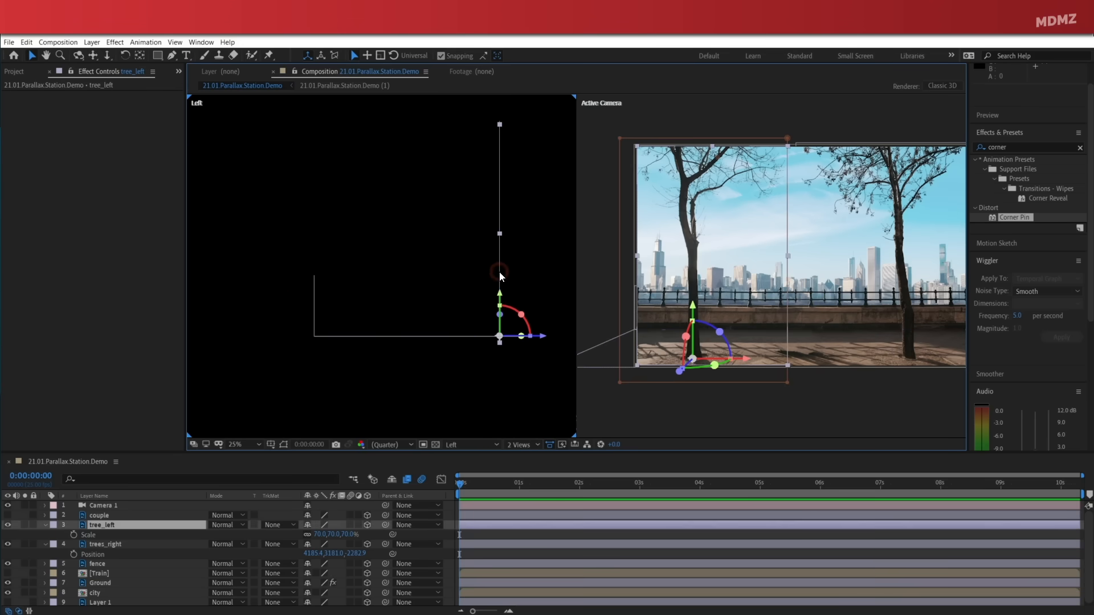
pyautogui.click(313, 292)
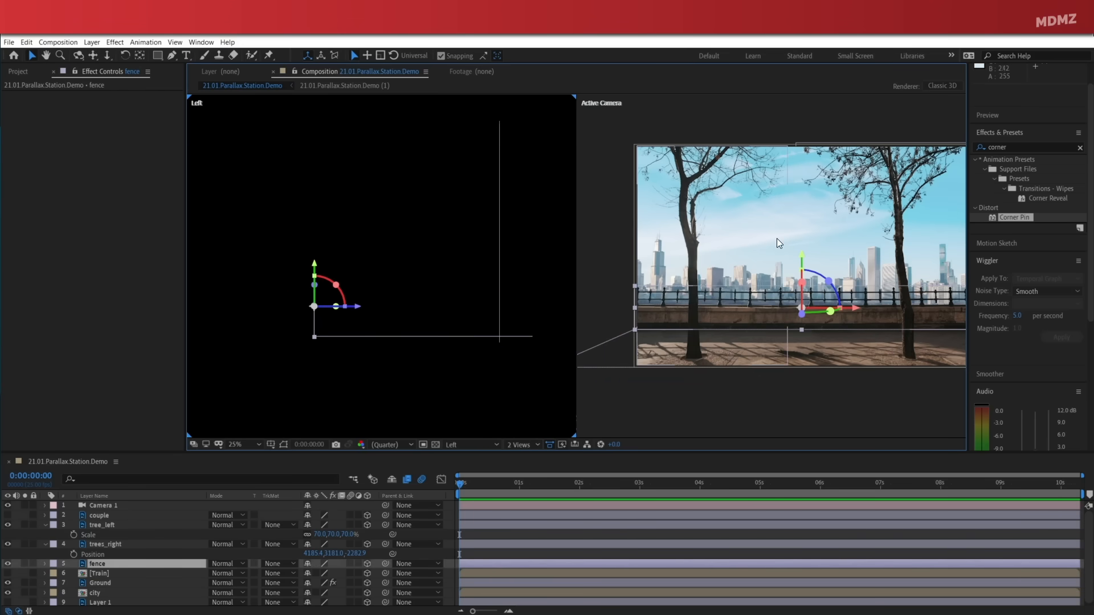
pyautogui.moveTo(824, 311); pyautogui.dragTo(791, 314)
pyautogui.click(949, 245)
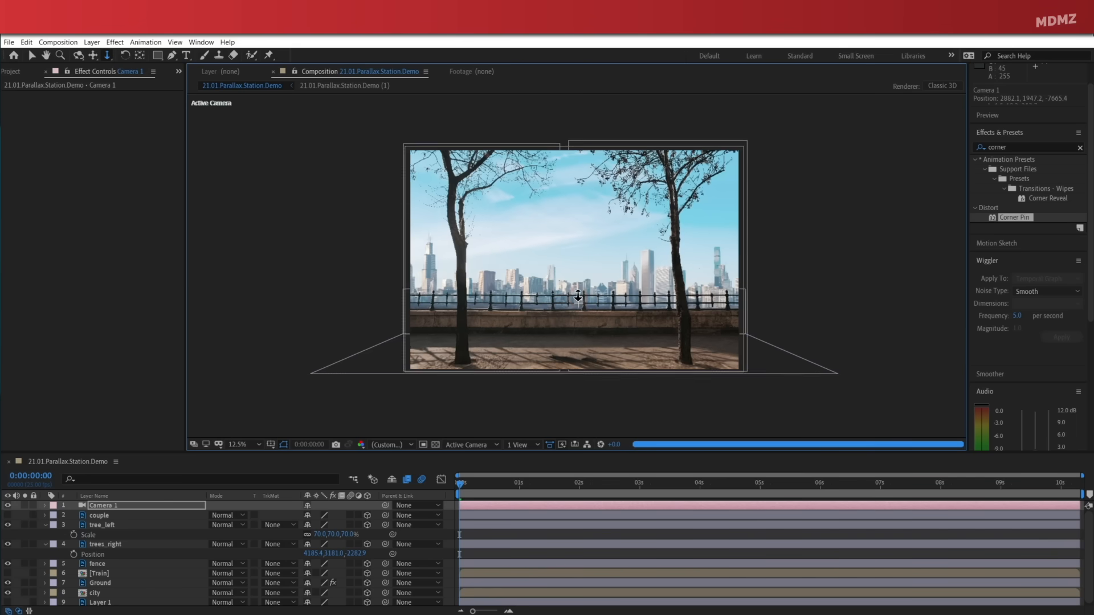
pyautogui.scroll(1, 506, 365)
pyautogui.moveTo(479, 376); pyautogui.dragTo(514, 289)
pyautogui.moveTo(602, 260); pyautogui.dragTo(610, 220)
# Collapse the tree layers' properties and make the couple layer visible.
pyautogui.click(45, 535)
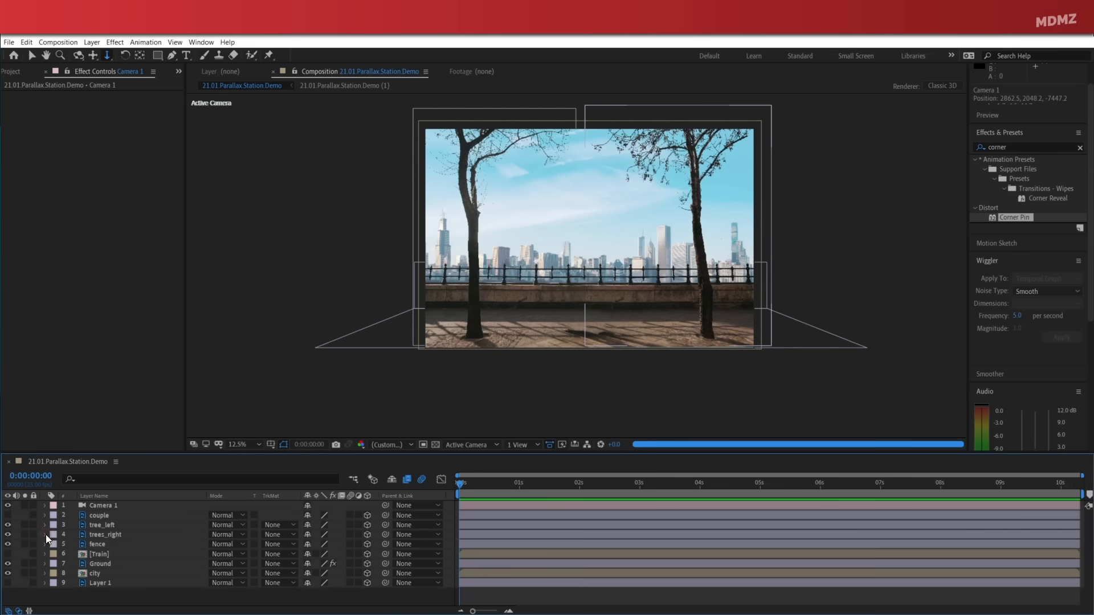
pyautogui.click(99, 515)
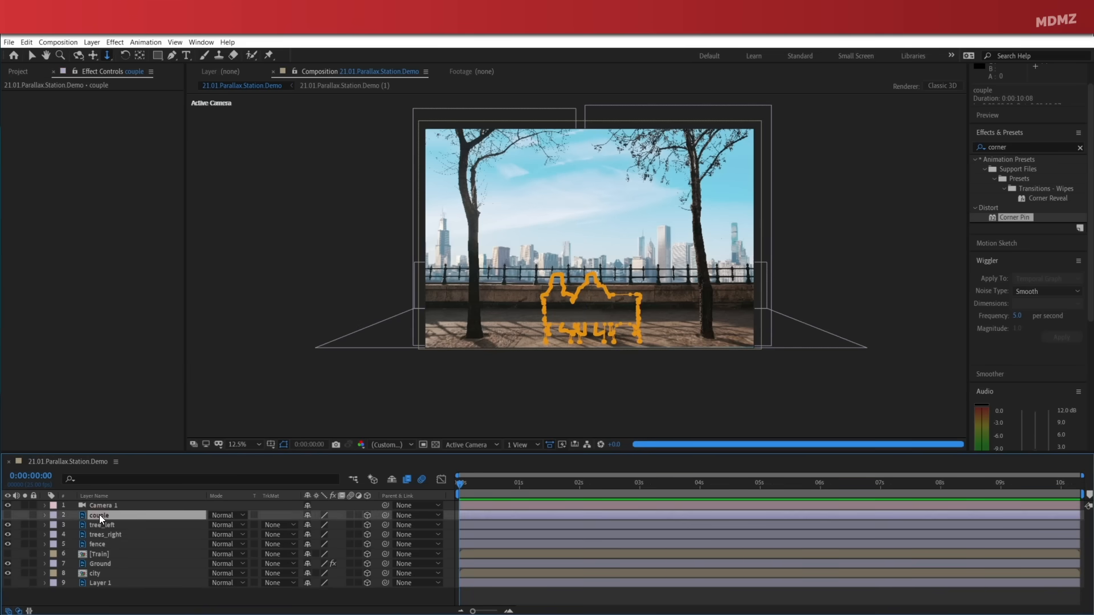
pyautogui.click(8, 515)
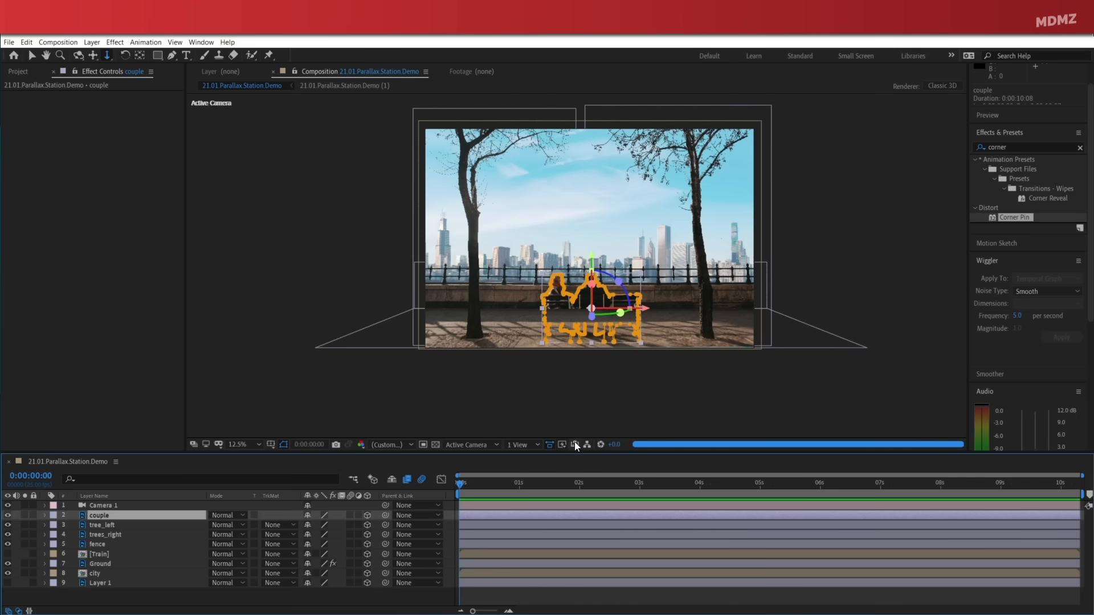
# In a two-view layout, raise the couple layer to about Y 2619 and pull it forward to about Z -2185.
pyautogui.click(524, 445)
pyautogui.click(529, 467)
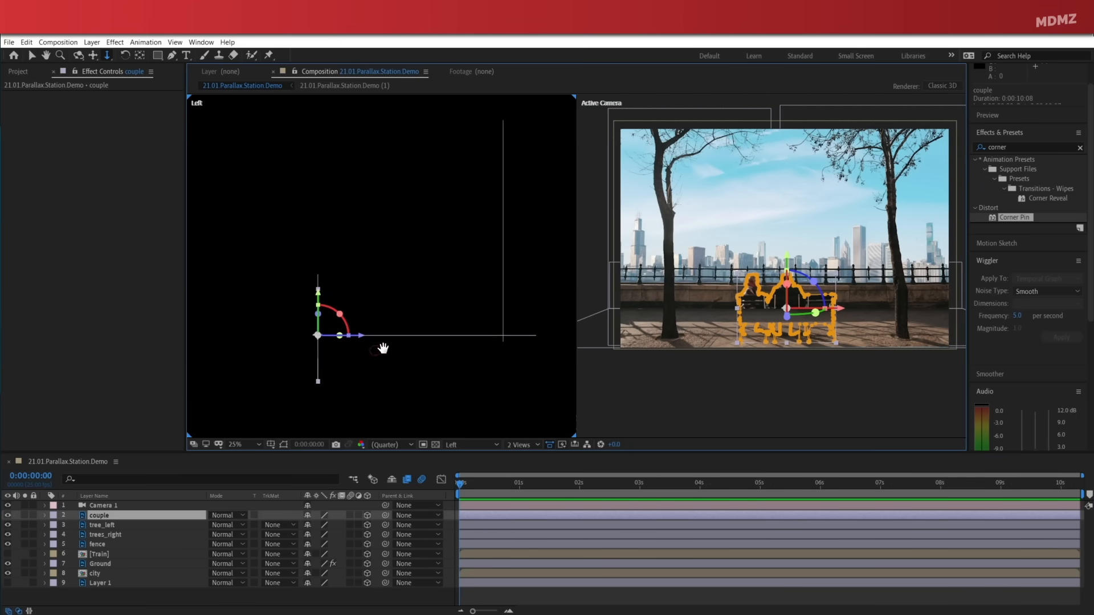
pyautogui.moveTo(383, 348); pyautogui.dragTo(397, 344)
pyautogui.click(31, 56)
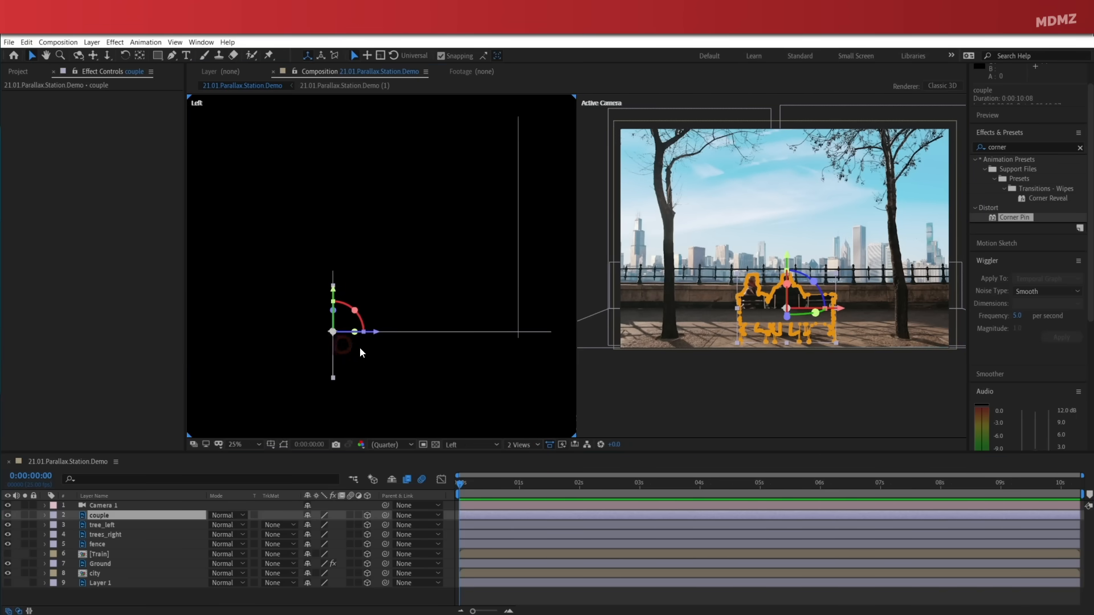
pyautogui.moveTo(334, 299); pyautogui.dragTo(343, 251)
pyautogui.moveTo(375, 292); pyautogui.dragTo(551, 285)
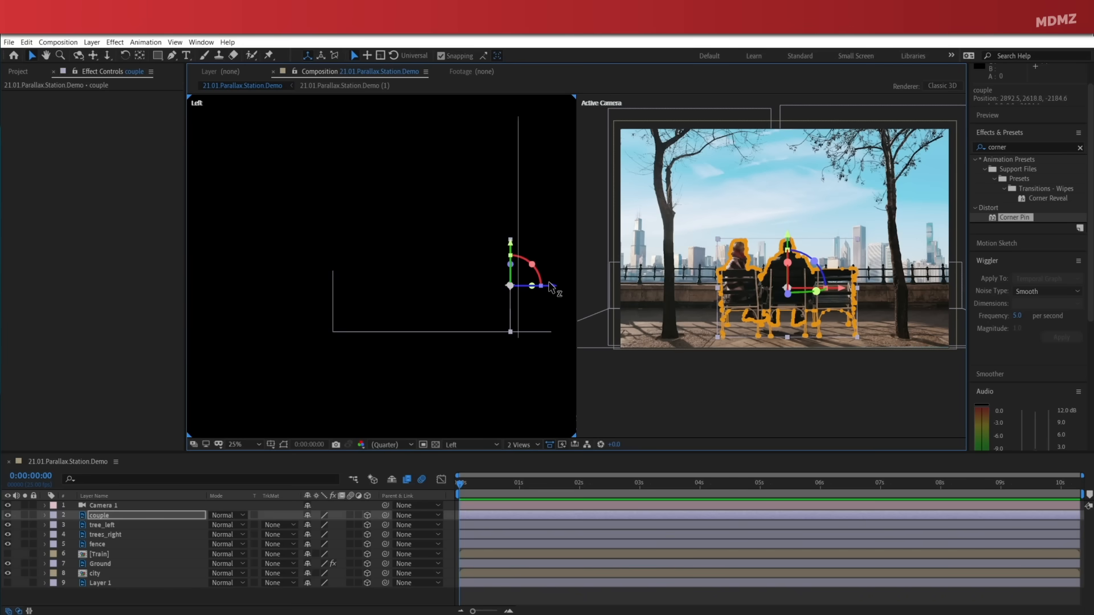
# Move the couple layer's anchor point down to the base of the chairs, at about Y 3186.
pyautogui.press('y')
pyautogui.click(505, 246)
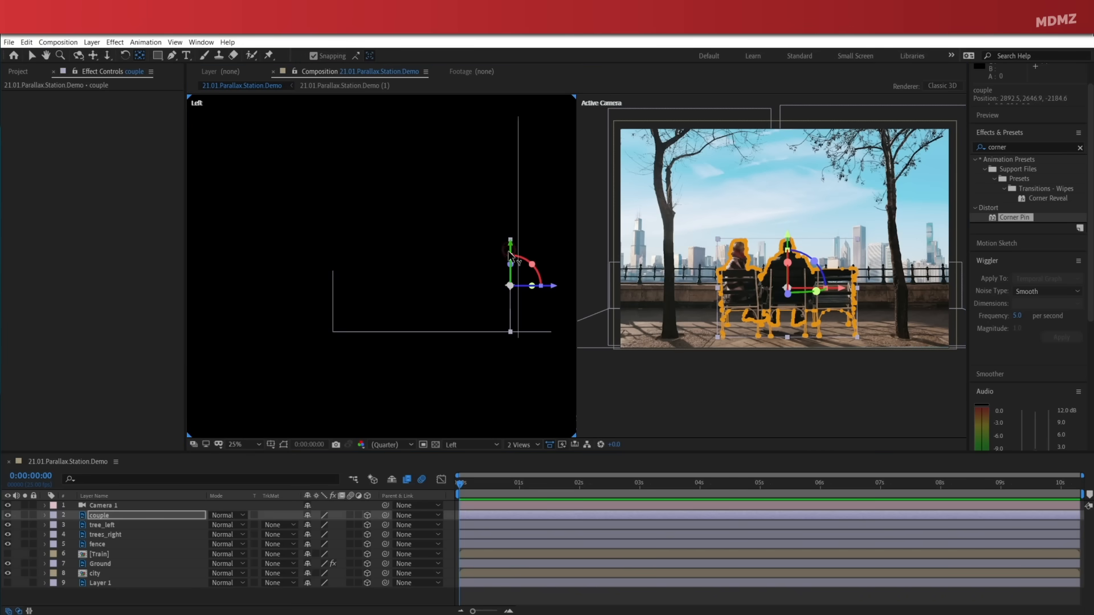
pyautogui.moveTo(508, 252); pyautogui.dragTo(526, 288)
pyautogui.press('v')
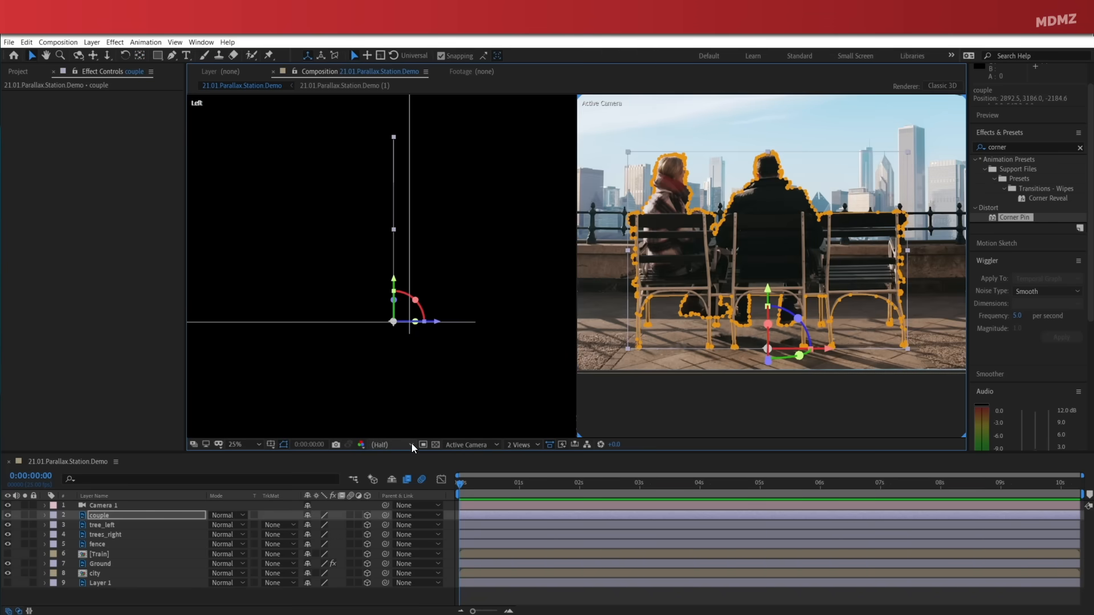
# Return to a single Active Camera view and hide the couple layer's mask outlines.
pyautogui.click(522, 444)
pyautogui.click(518, 453)
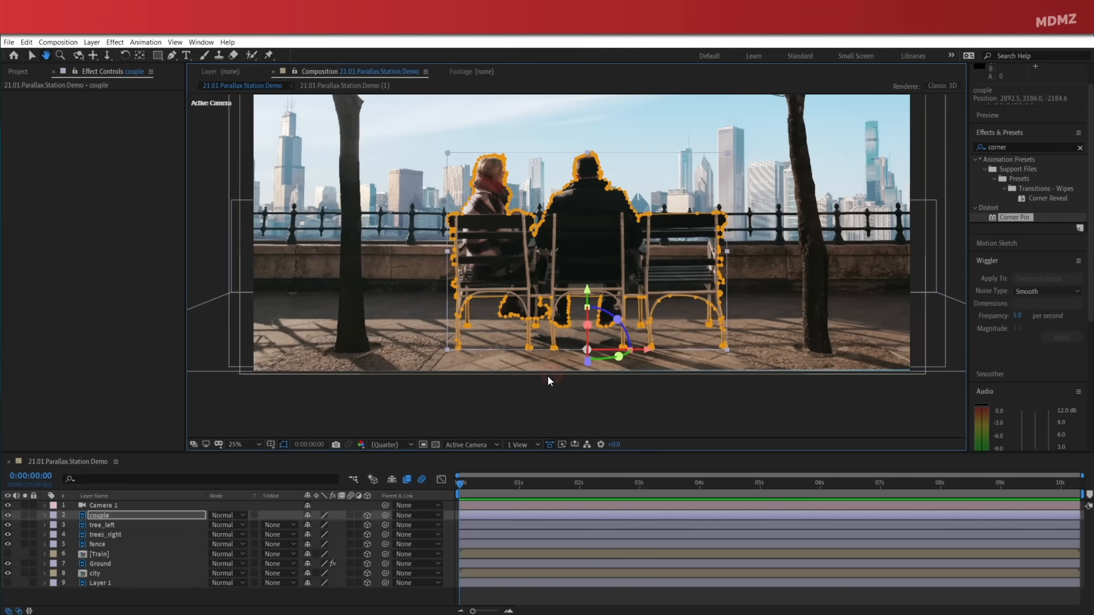
pyautogui.click(283, 444)
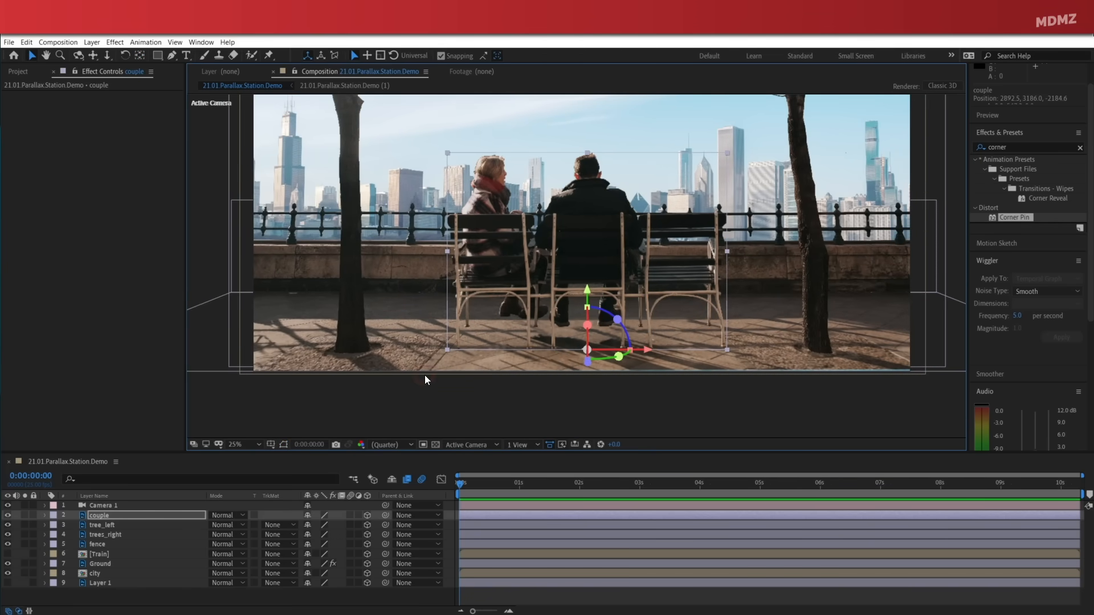
# Pull the couple layer forward to about Z -2480 and scale it down to 66%.
pyautogui.moveTo(601, 315); pyautogui.dragTo(617, 340)
pyautogui.press('s')
pyautogui.moveTo(350, 525); pyautogui.dragTo(335, 526)
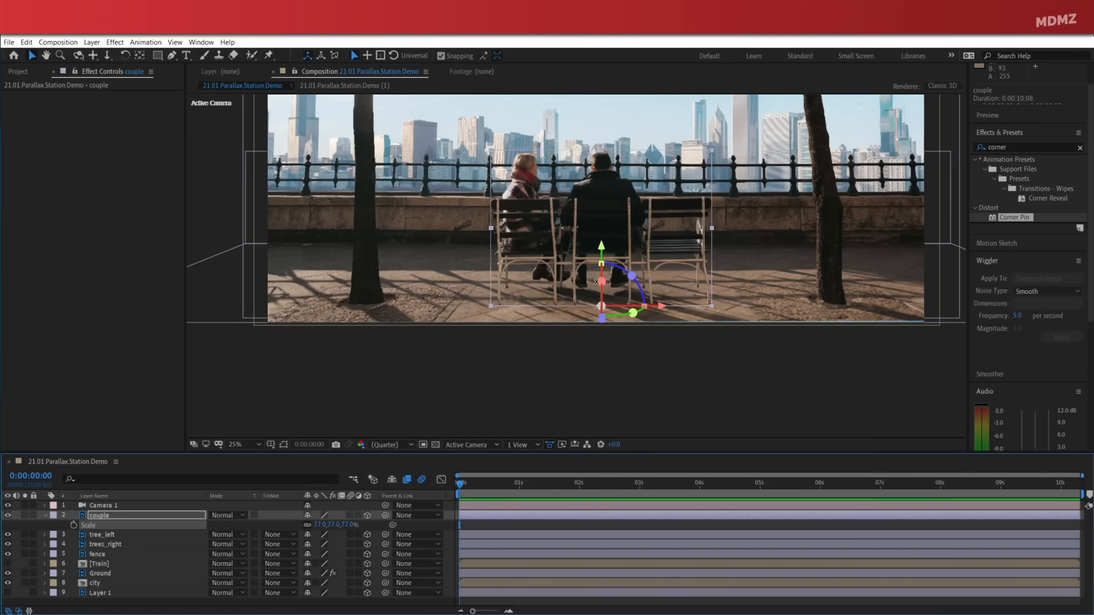
pyautogui.moveTo(601, 322); pyautogui.dragTo(600, 336)
pyautogui.moveTo(340, 525); pyautogui.dragTo(335, 525)
# Shift the couple layer sideways to about X 2922.5 and set its scale to 68.5%.
pyautogui.scroll(2, 576, 373)
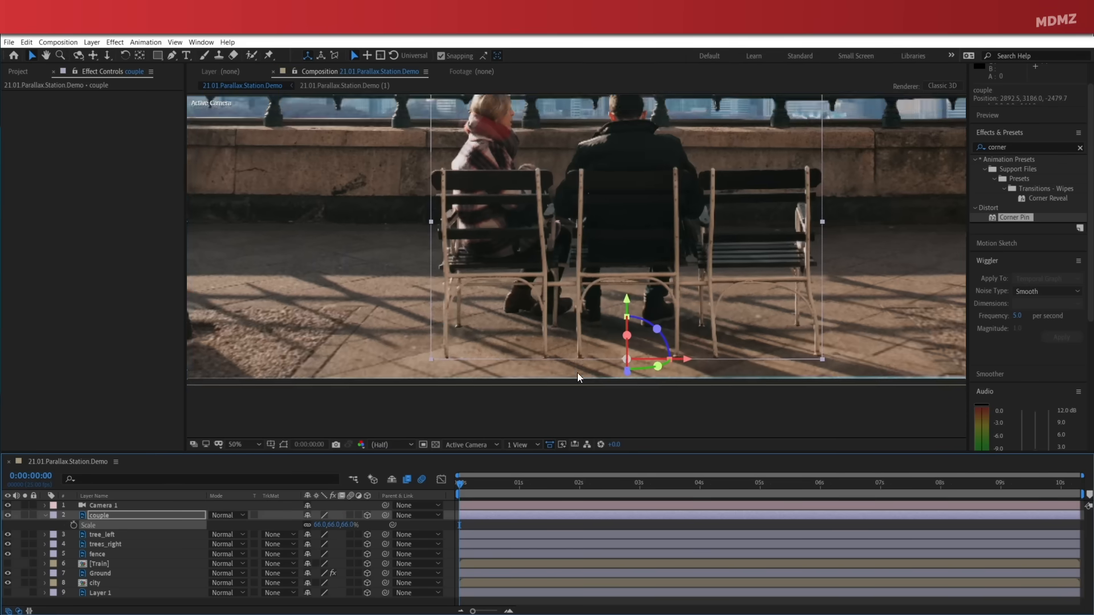
pyautogui.moveTo(577, 372); pyautogui.dragTo(569, 355)
pyautogui.moveTo(672, 343); pyautogui.dragTo(684, 344)
pyautogui.moveTo(341, 525); pyautogui.dragTo(362, 522)
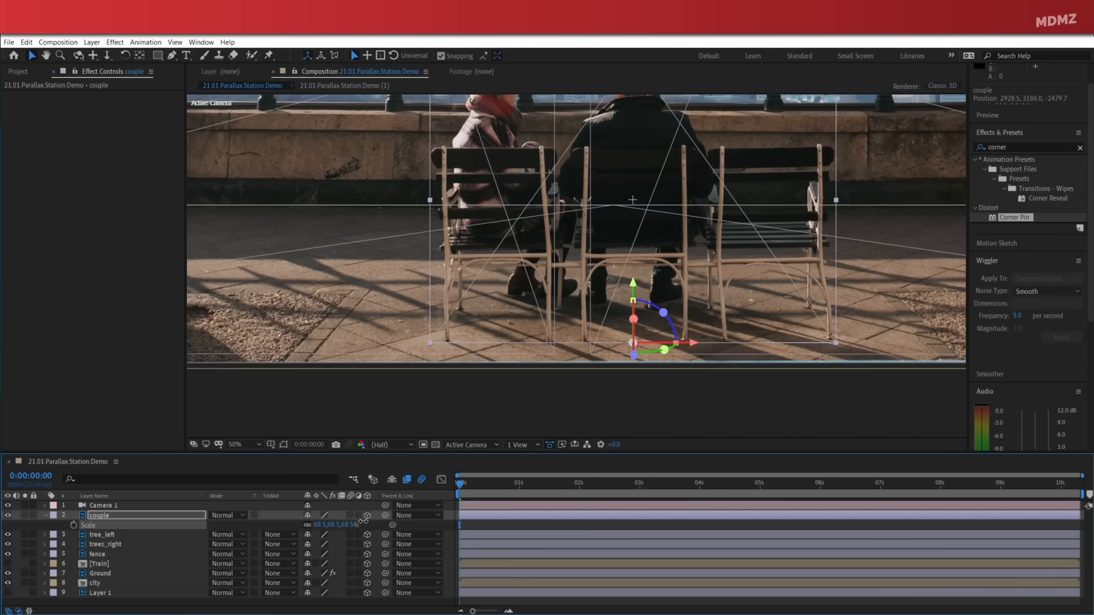
pyautogui.click(679, 395)
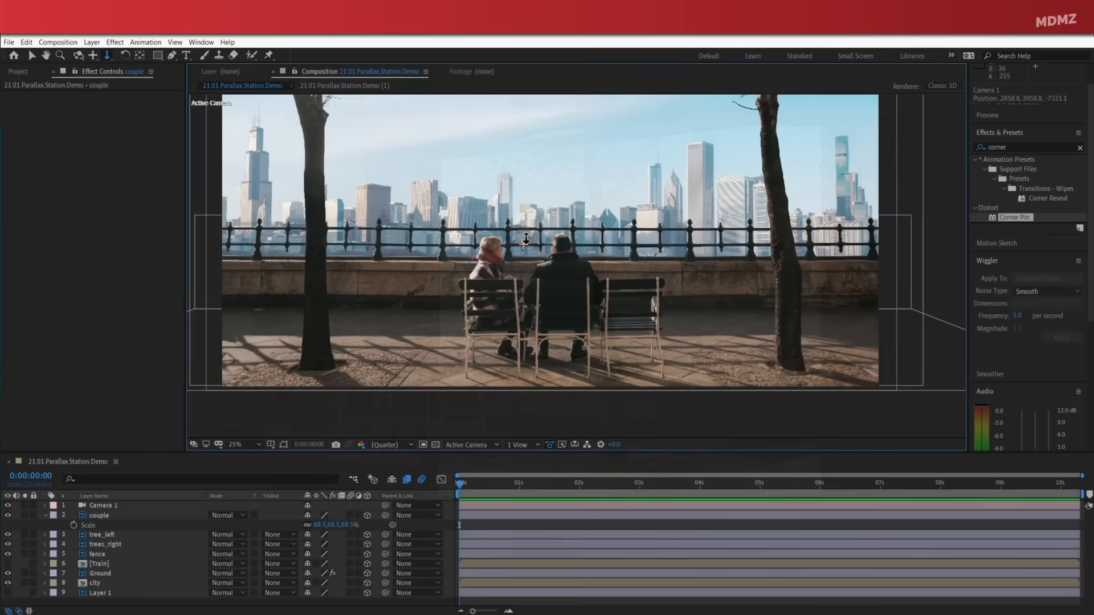
# Undo the test move of Camera 1 and save the project, with the whole frame fitted in the viewer.
pyautogui.moveTo(532, 182); pyautogui.dragTo(529, 237)
pyautogui.hotkey('ctrl', 'z')
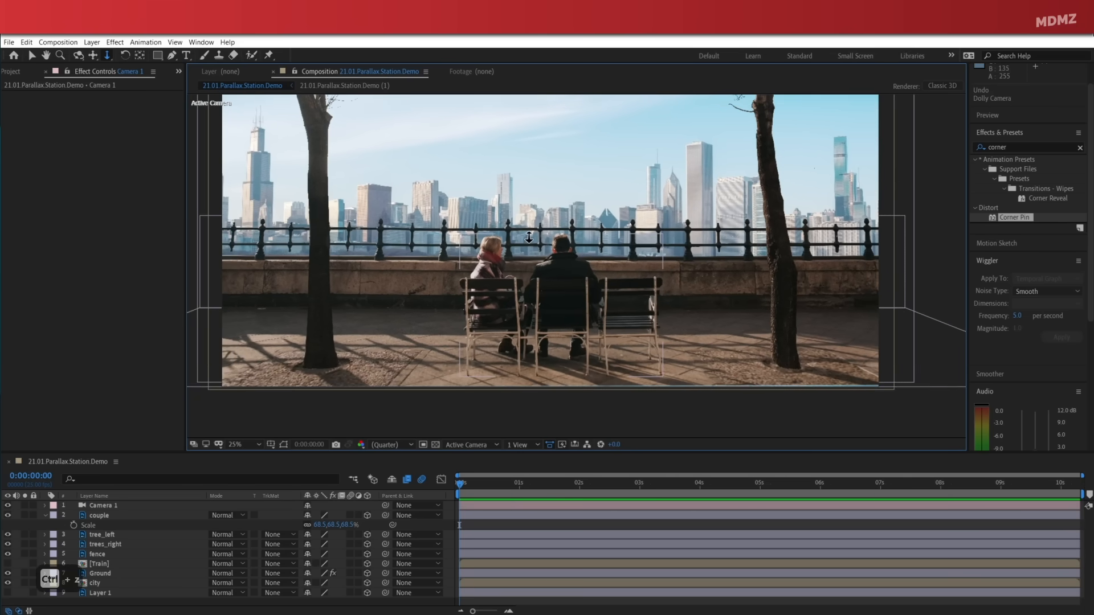
pyautogui.click(260, 441)
pyautogui.hotkey('ctrl', 's')
pyautogui.click(240, 241)
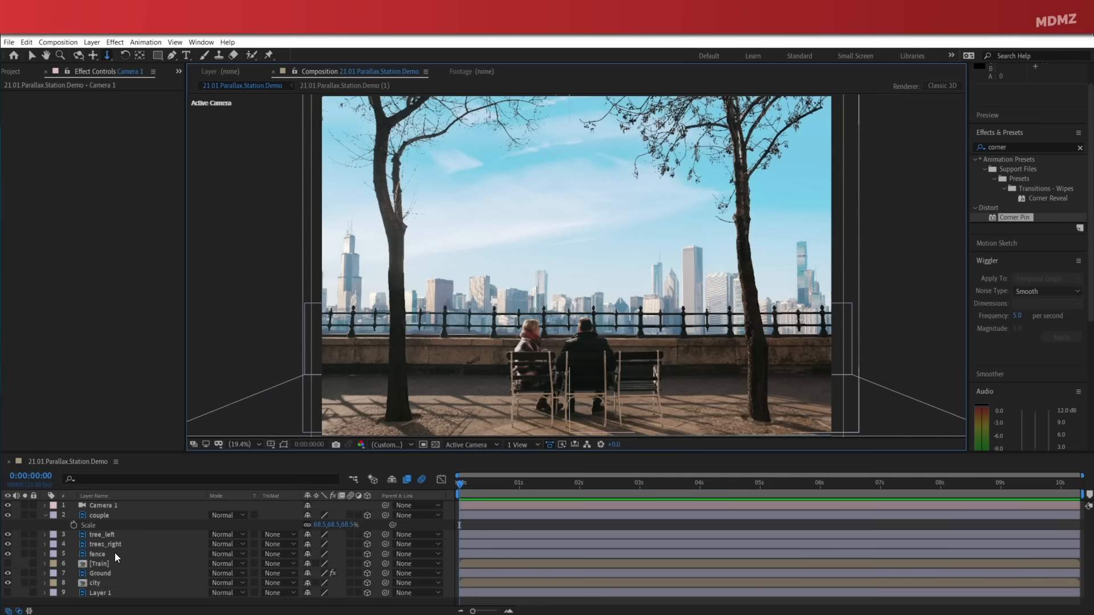
# Make the Train layer visible and move its anchor point down to the train's base, at about Y 2796.
pyautogui.click(92, 564)
pyautogui.click(8, 564)
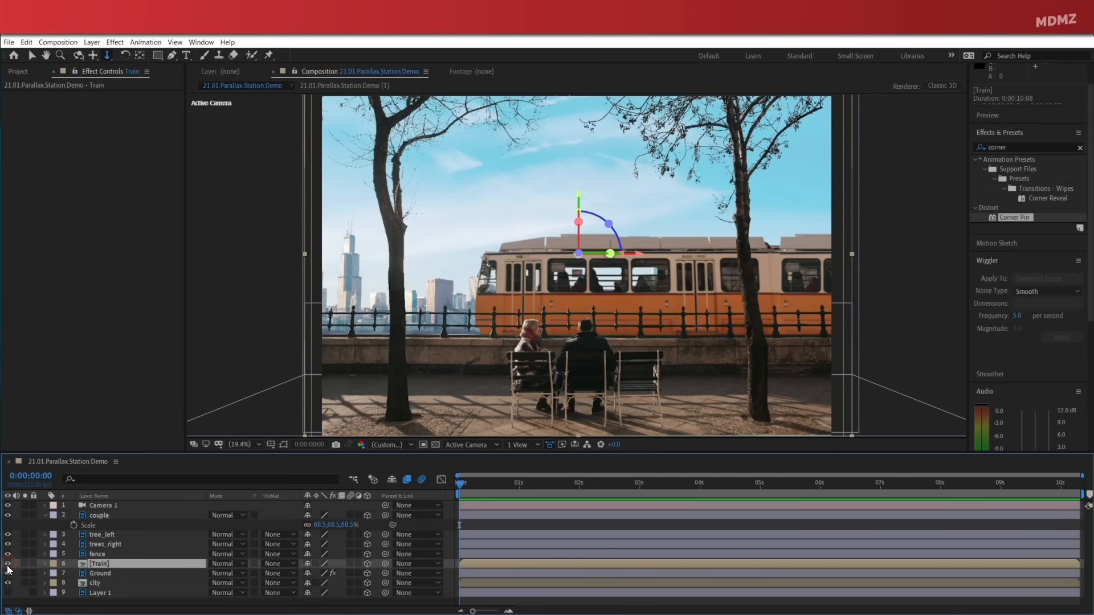
pyautogui.press('y')
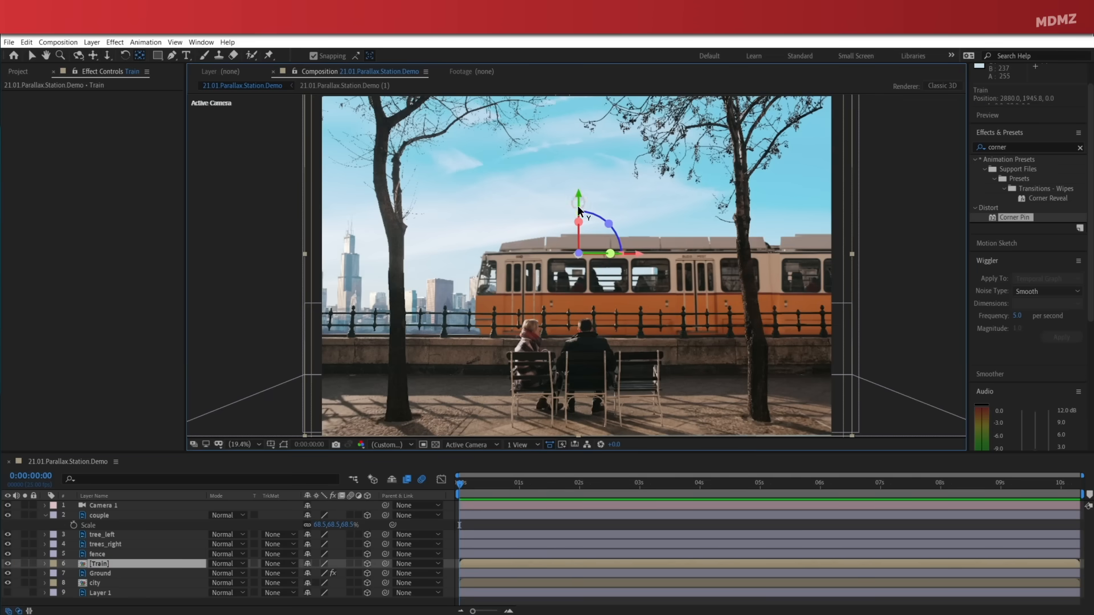
pyautogui.moveTo(579, 231); pyautogui.dragTo(589, 281)
pyautogui.press('v')
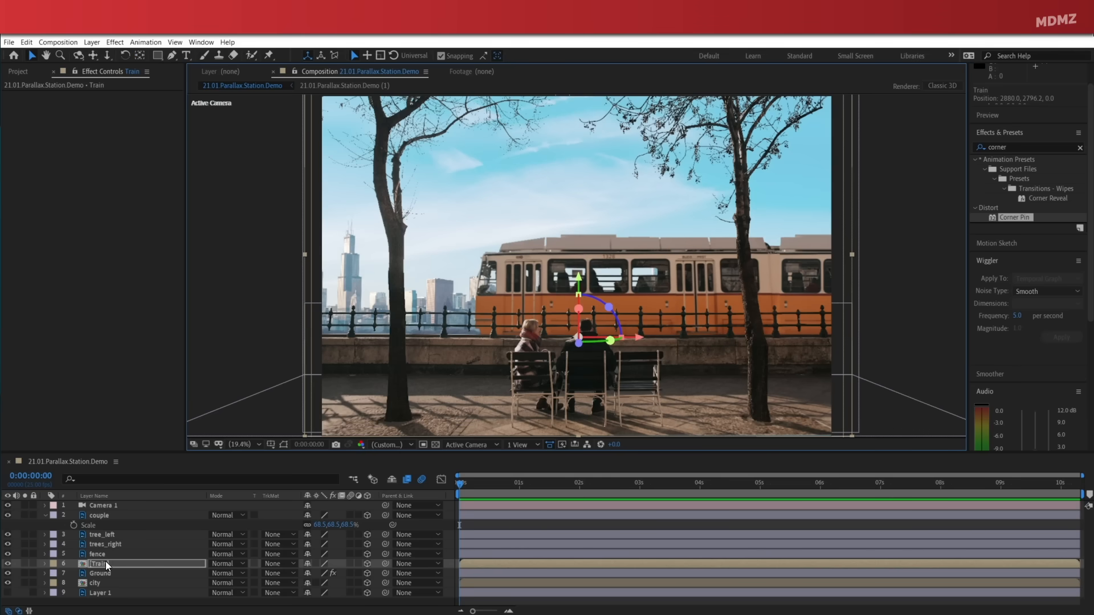
# Inside the Train precomposition, create a null object and name it "train control".
pyautogui.click(102, 564)
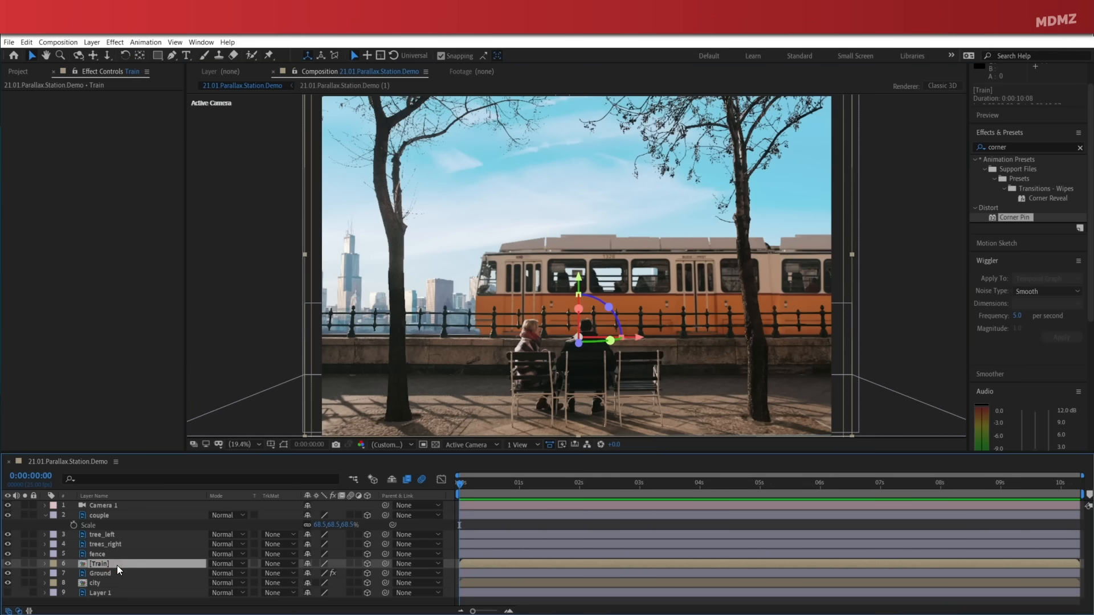
pyautogui.doubleClick(131, 562)
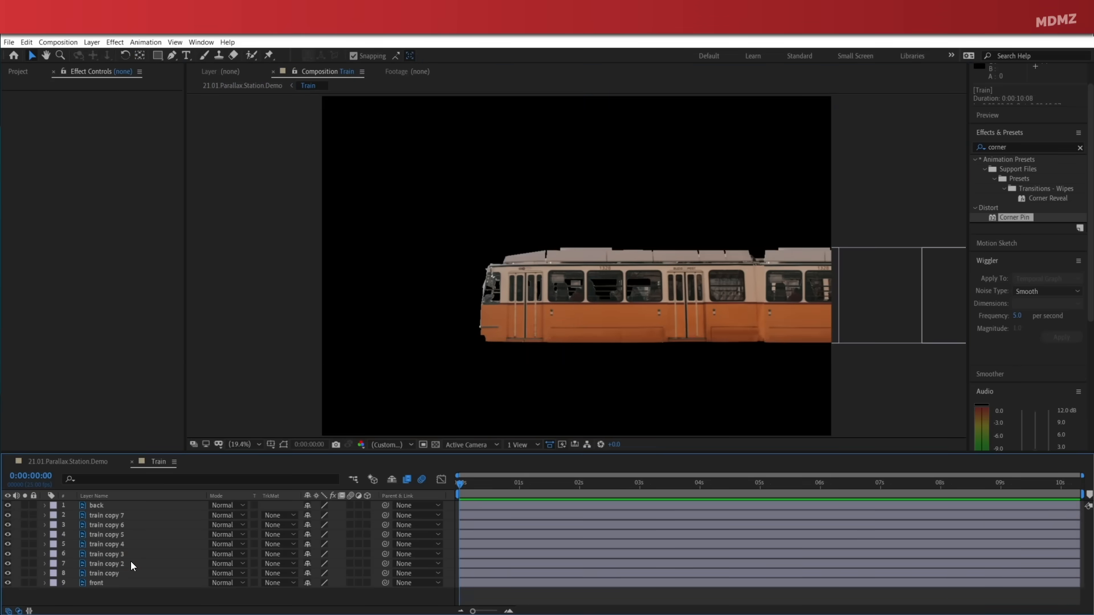
pyautogui.click(94, 43)
pyautogui.moveTo(104, 53)
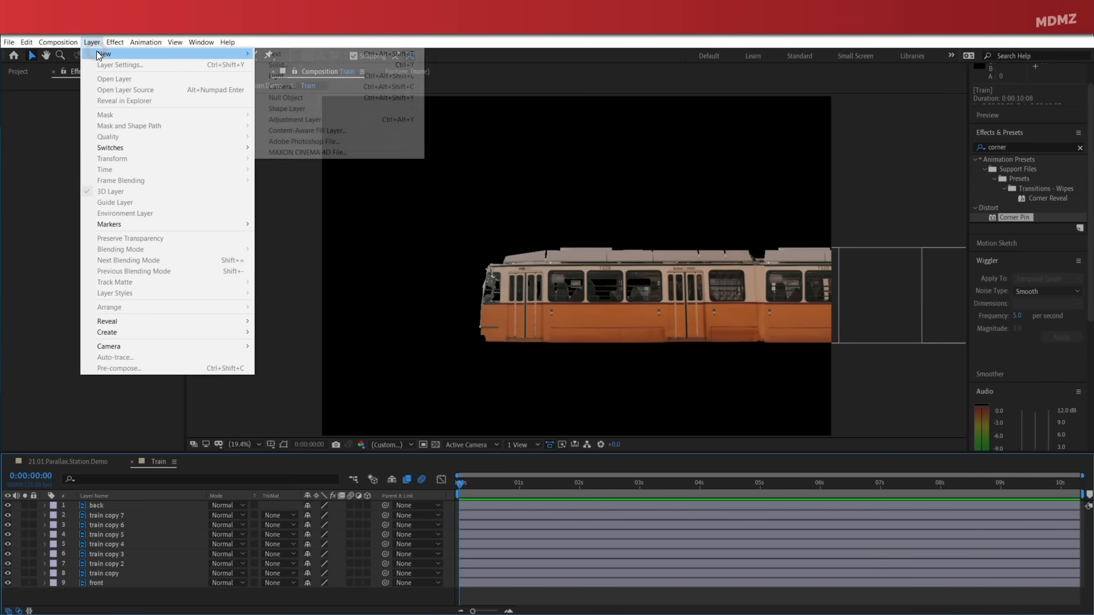
pyautogui.click(302, 98)
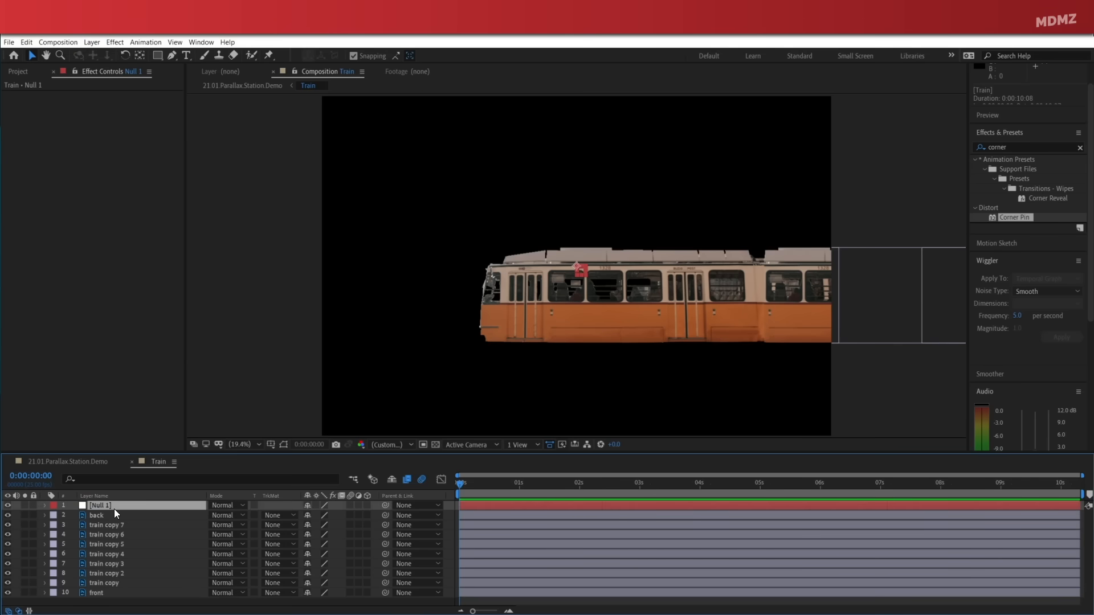
pyautogui.press('Return')
pyautogui.write('train contr')
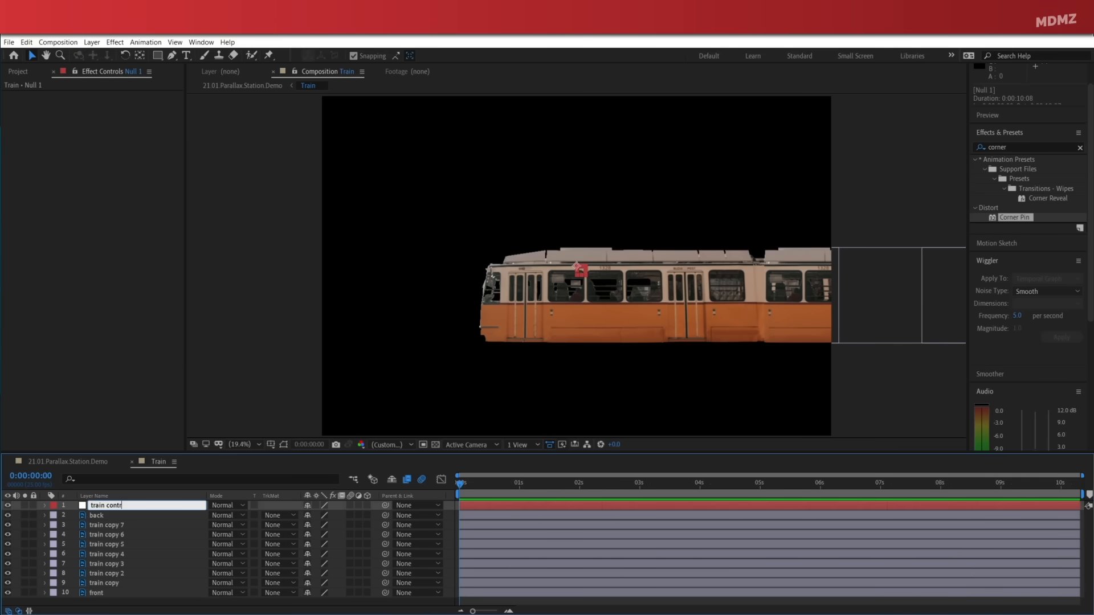
pyautogui.write('ol')
pyautogui.press('Return')
# Parent all the train car layers, from back to front, to the train control null.
pyautogui.click(114, 516)
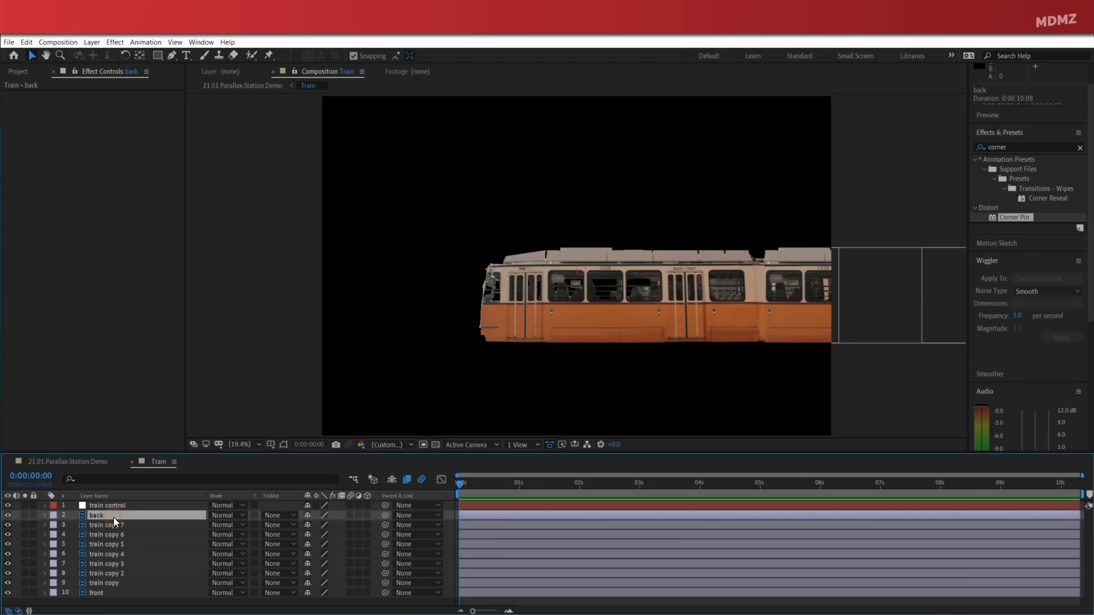
pyautogui.keyDown('shift'); pyautogui.click(97, 593); pyautogui.keyUp('shift')
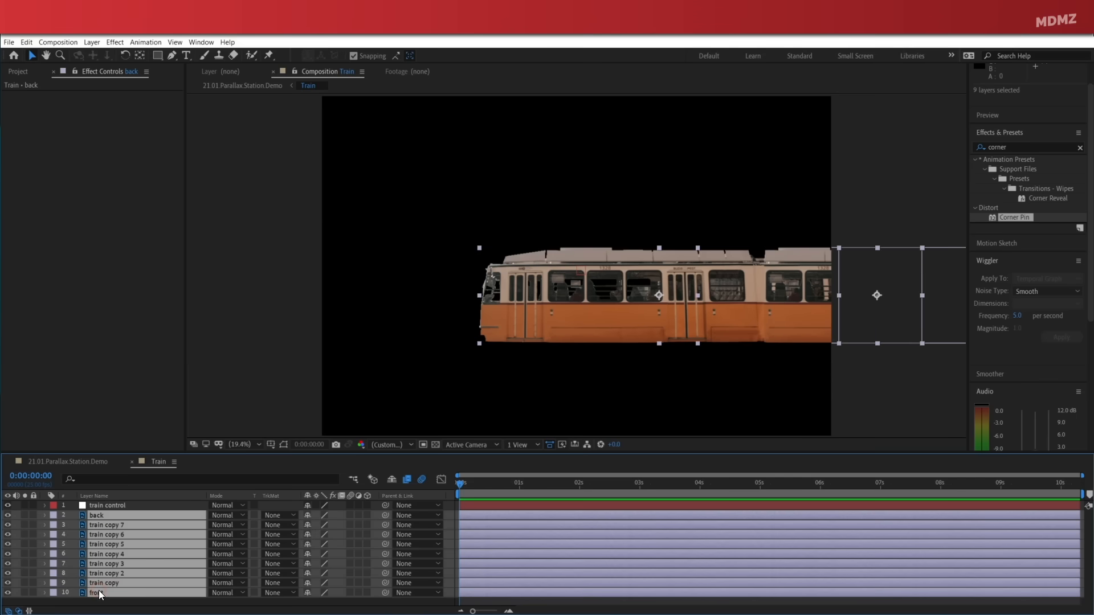
pyautogui.click(413, 516)
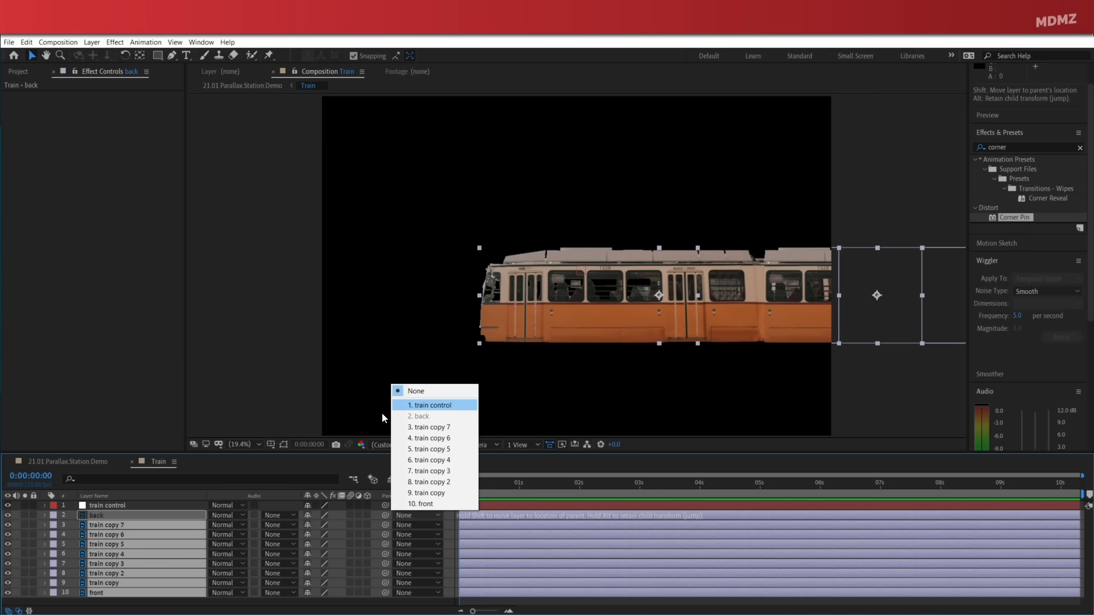
pyautogui.click(437, 405)
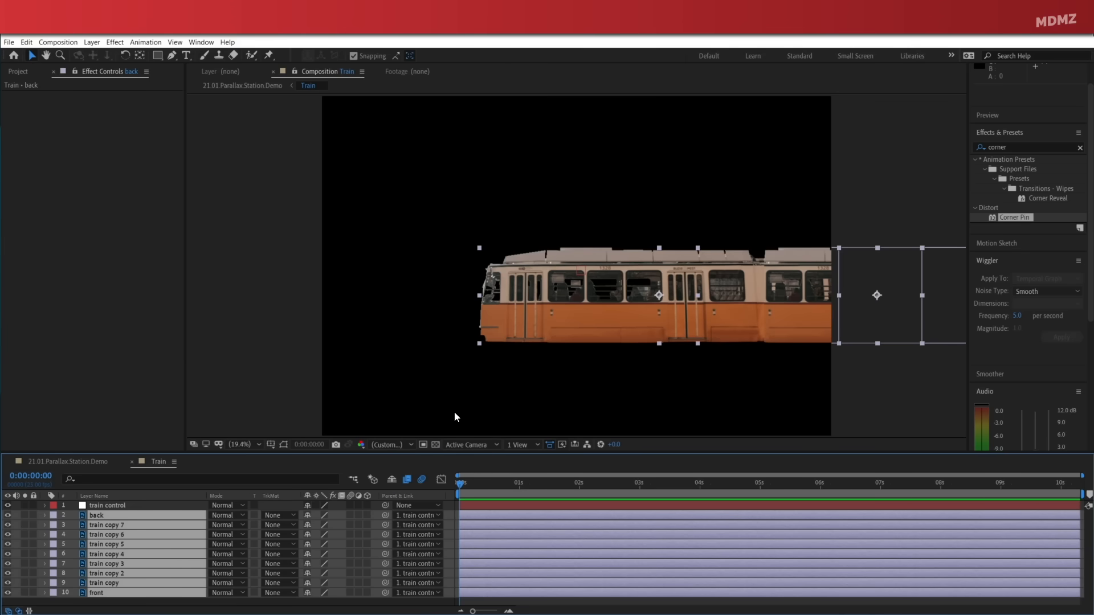
# Keyframe the train control null's position at 1 second, with X at 6892 so the train starts off-frame on the right.
pyautogui.click(124, 506)
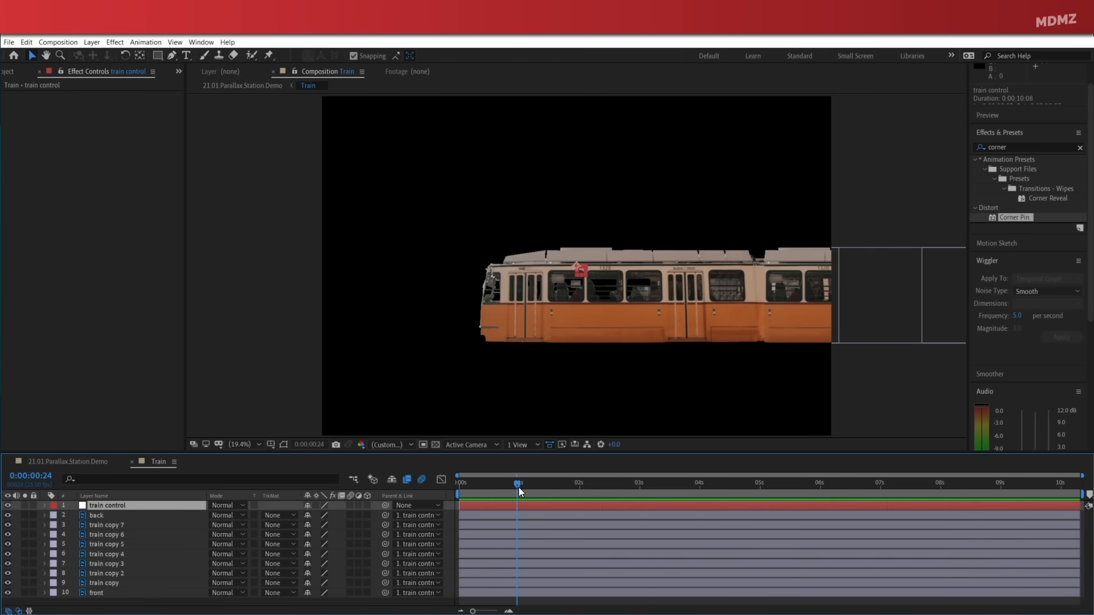
pyautogui.press('p')
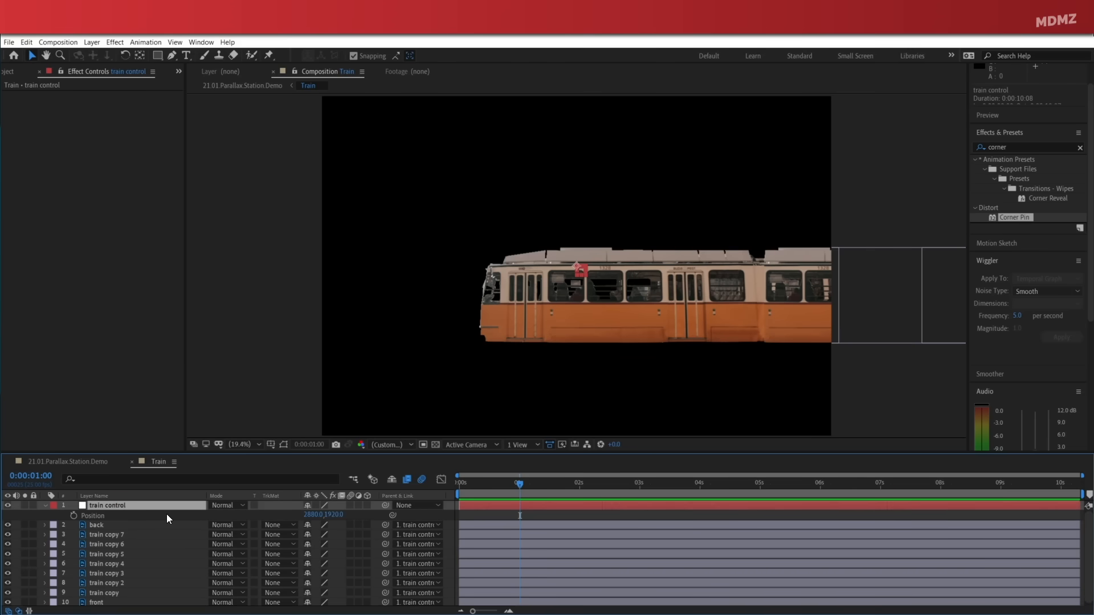
pyautogui.click(74, 516)
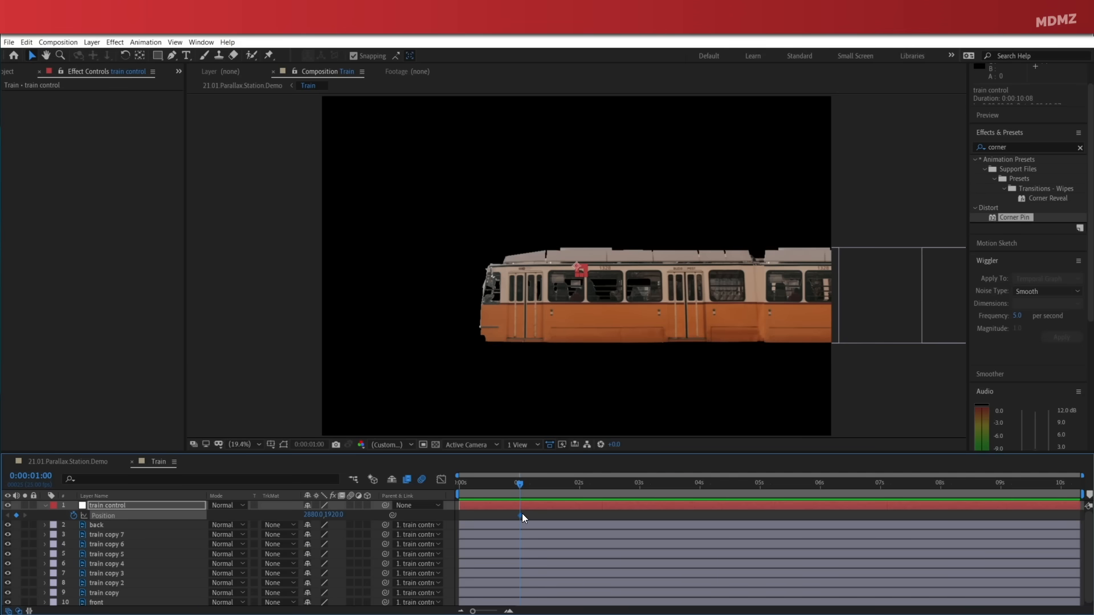
pyautogui.moveTo(310, 515); pyautogui.dragTo(635, 506)
# Keyframe the train control null at 5 seconds with X at -20558 and preview the train's pass.
pyautogui.moveTo(530, 483); pyautogui.dragTo(766, 486)
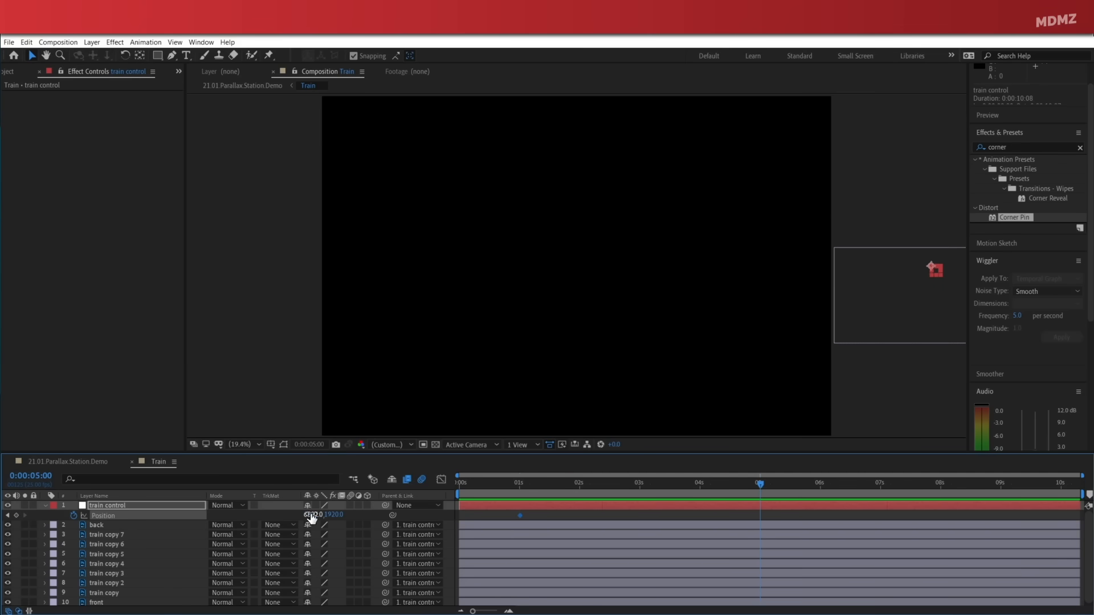
pyautogui.moveTo(311, 518); pyautogui.dragTo(186, 517)
pyautogui.moveTo(313, 516); pyautogui.dragTo(208, 517)
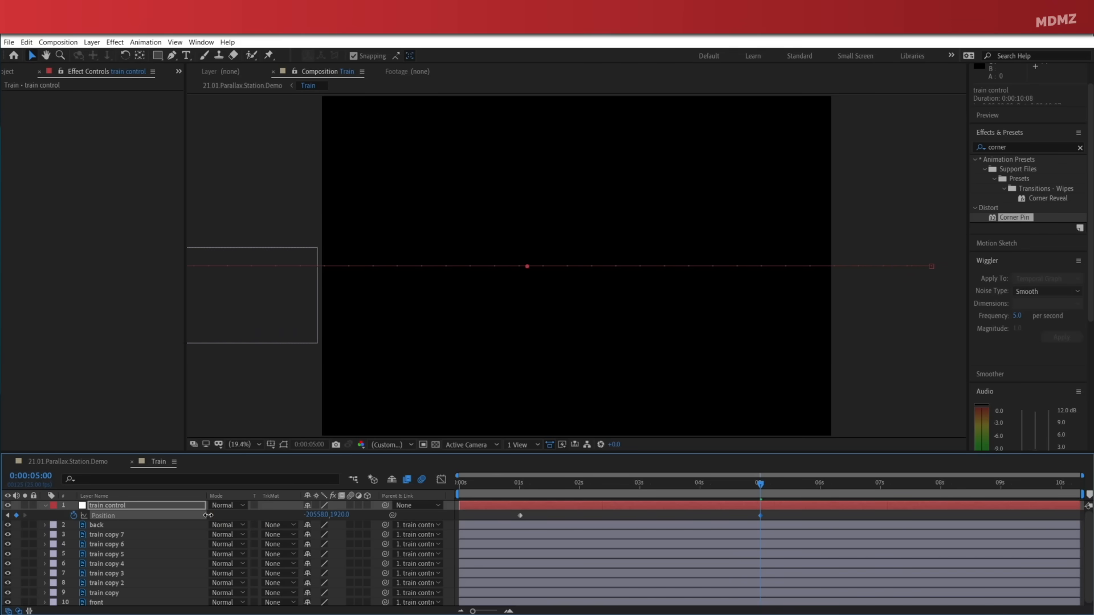
pyautogui.click(518, 483)
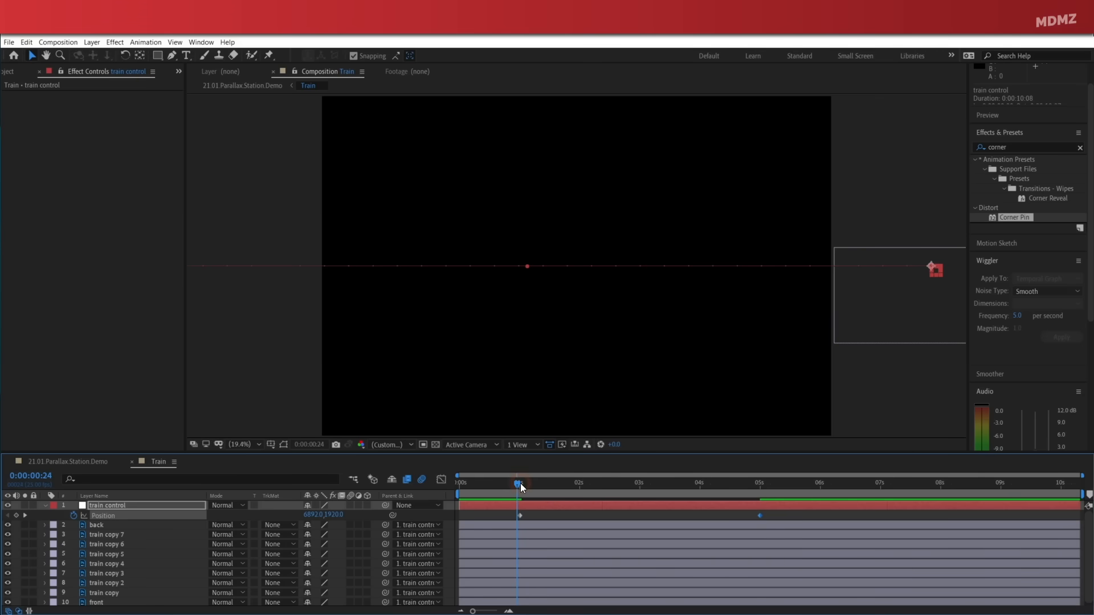
pyautogui.press('space')
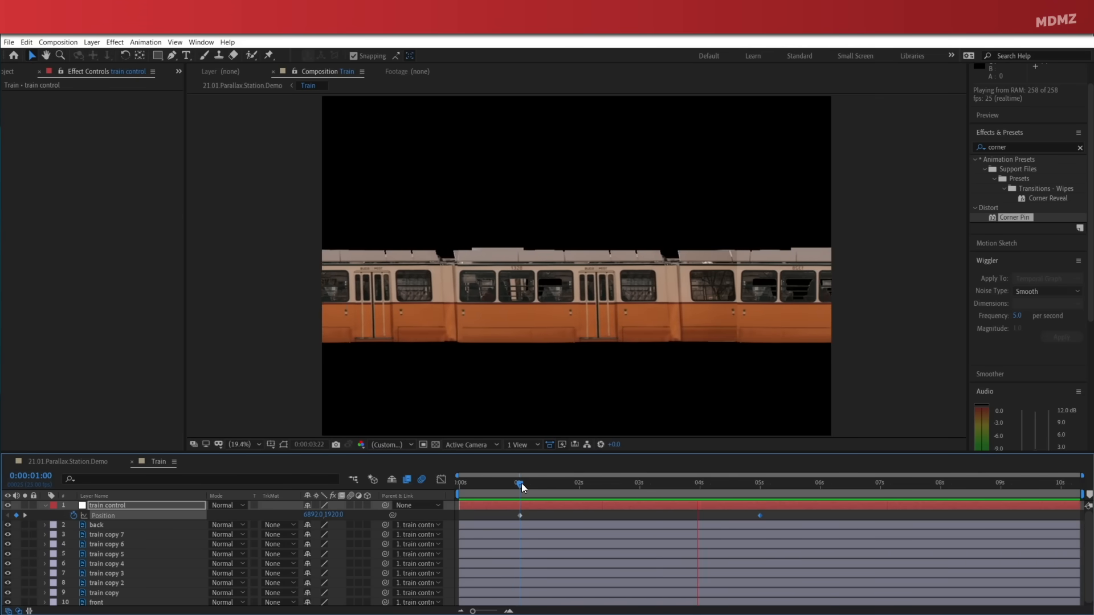
pyautogui.press('space')
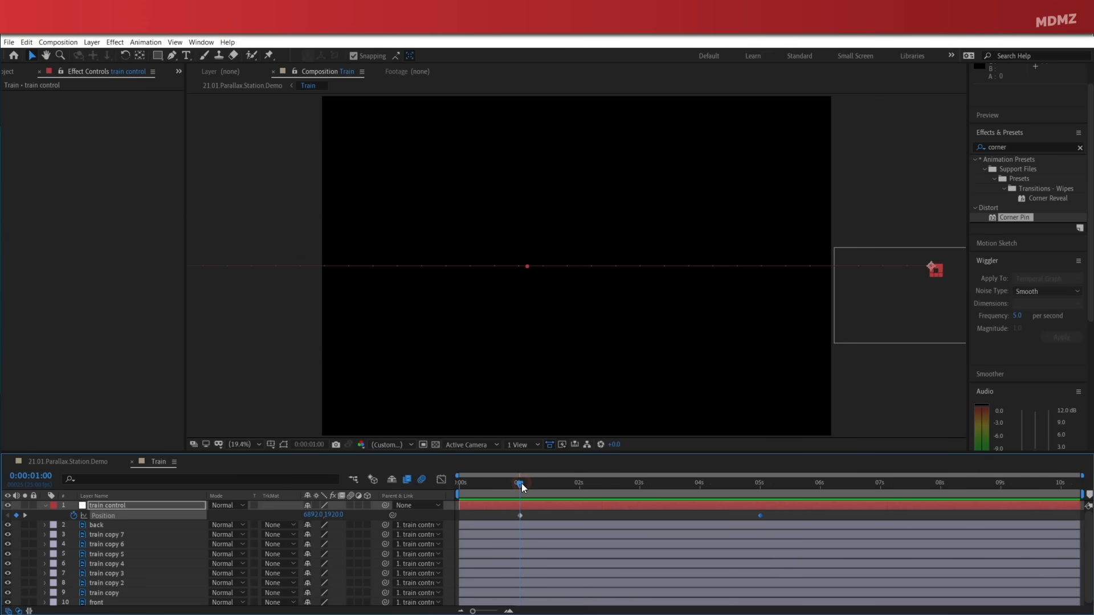
# Enable motion blur on all the train car layers and preview the moving train.
pyautogui.click(106, 523)
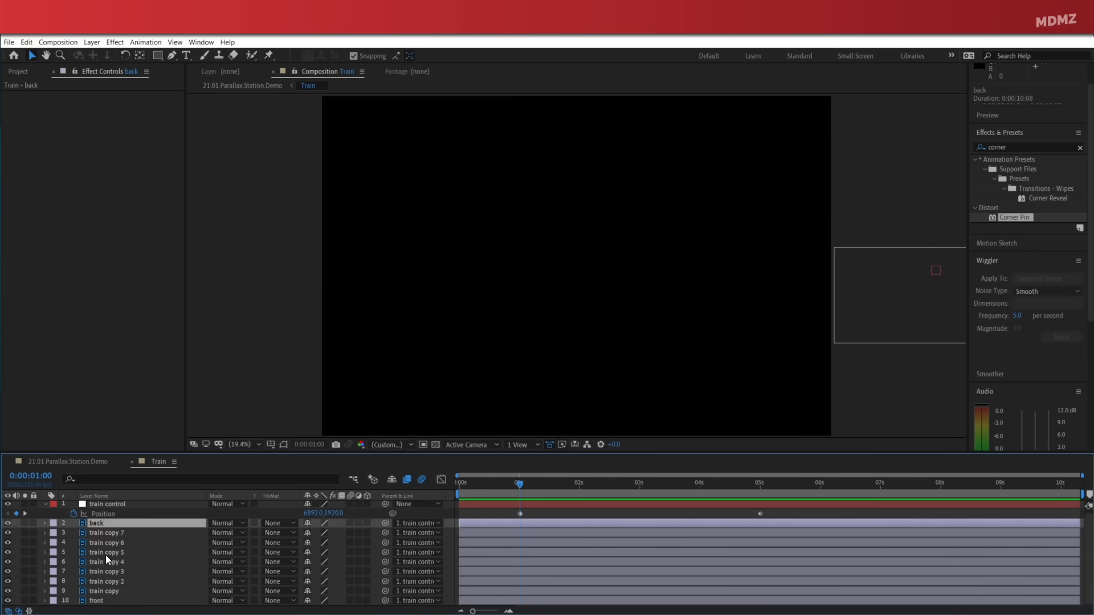
pyautogui.keyDown('shift'); pyautogui.click(111, 602); pyautogui.keyUp('shift')
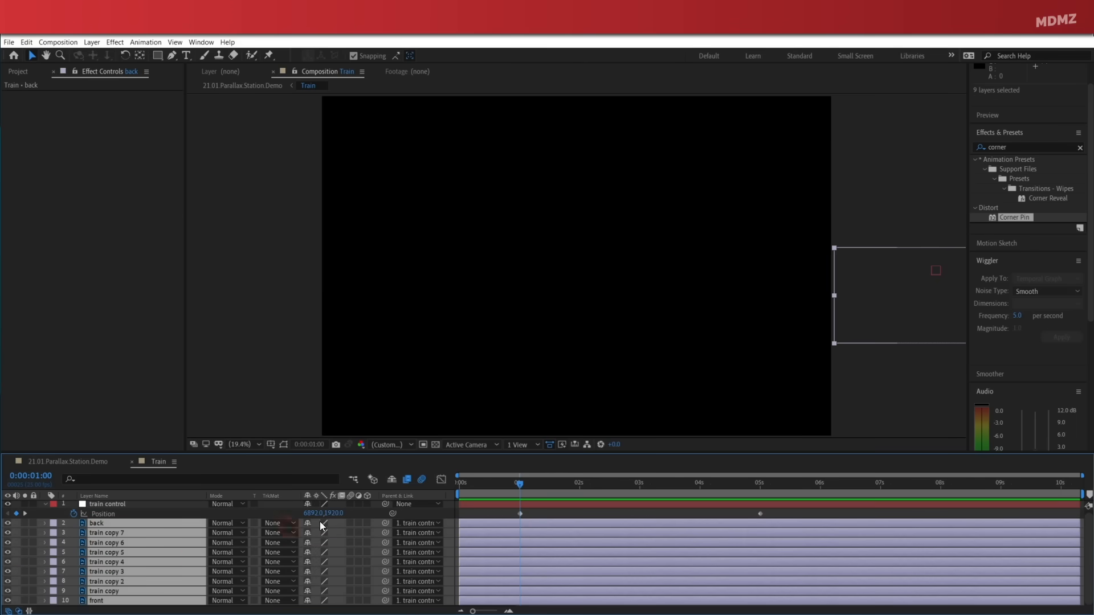
pyautogui.click(351, 523)
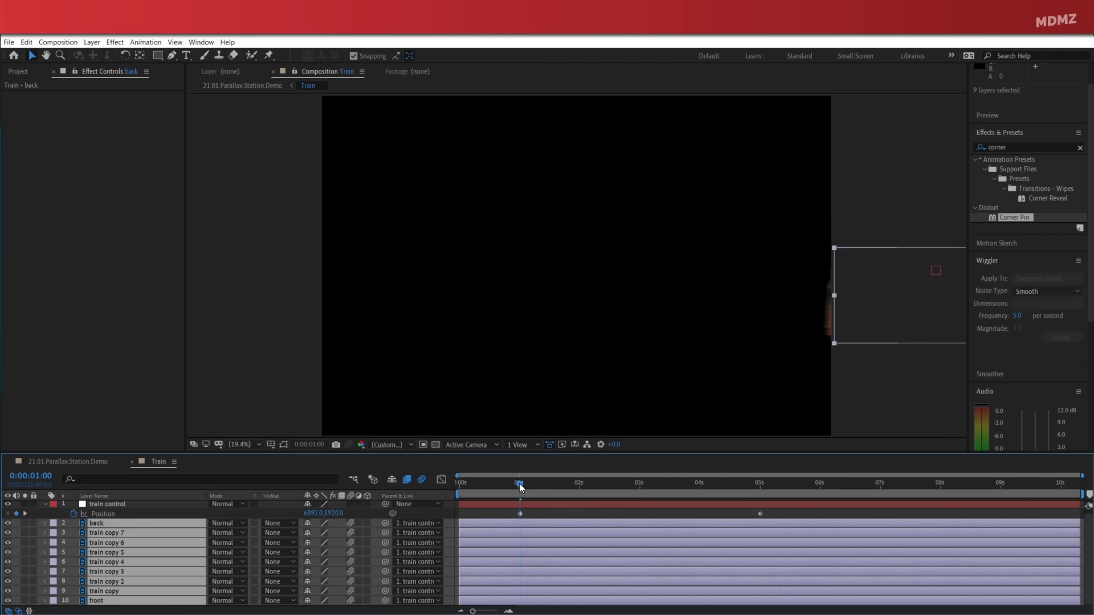
pyautogui.press('space')
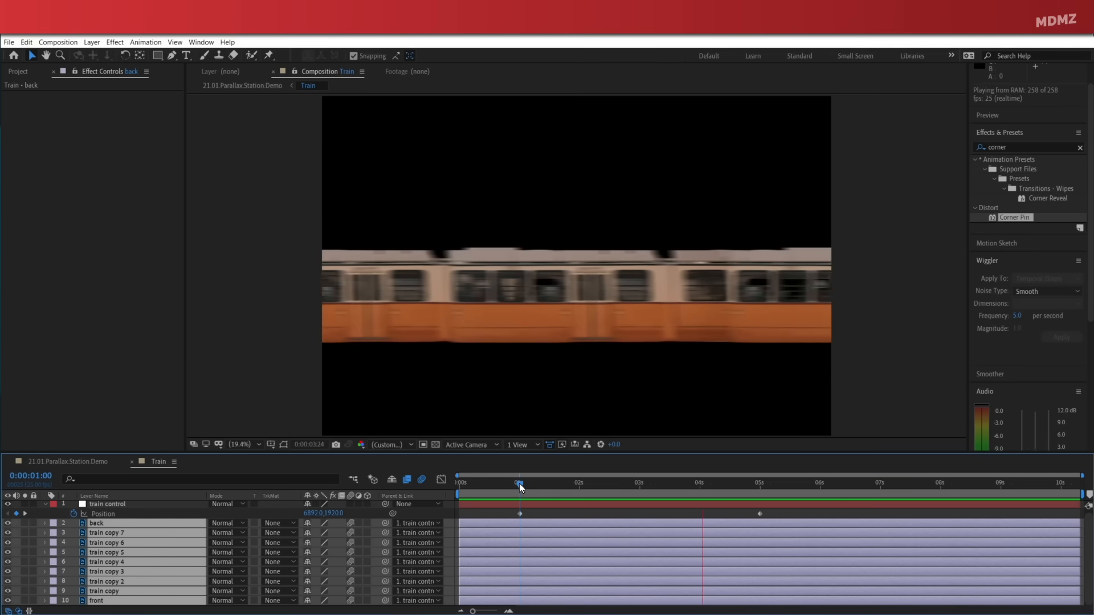
pyautogui.click(518, 483)
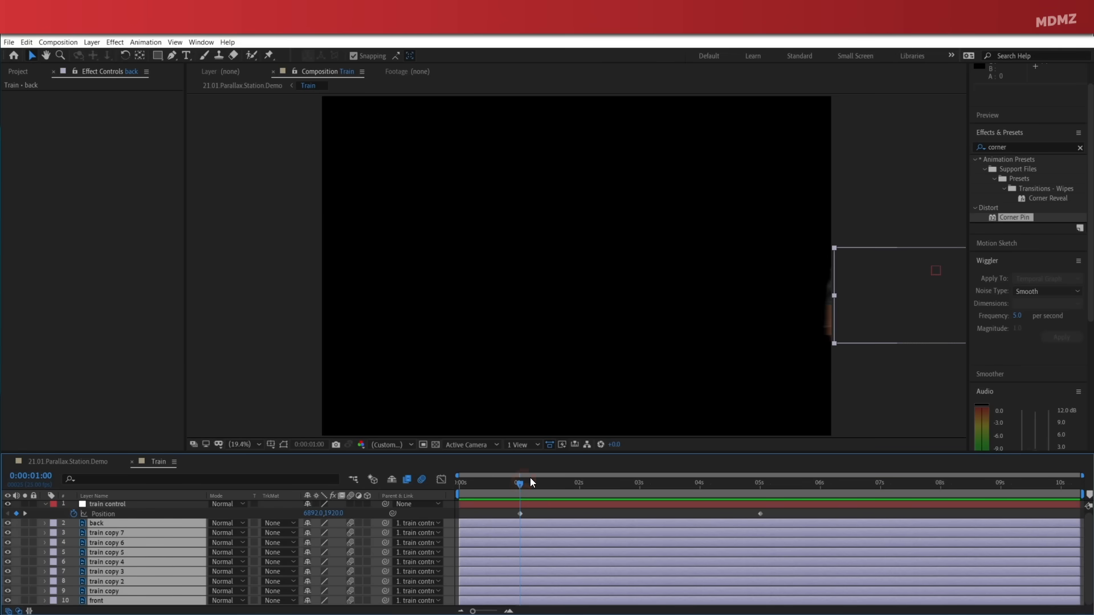
# Return to the main 21.01.Parallax.Station.Demo composition and preview the train's pass from the start.
pyautogui.click(70, 460)
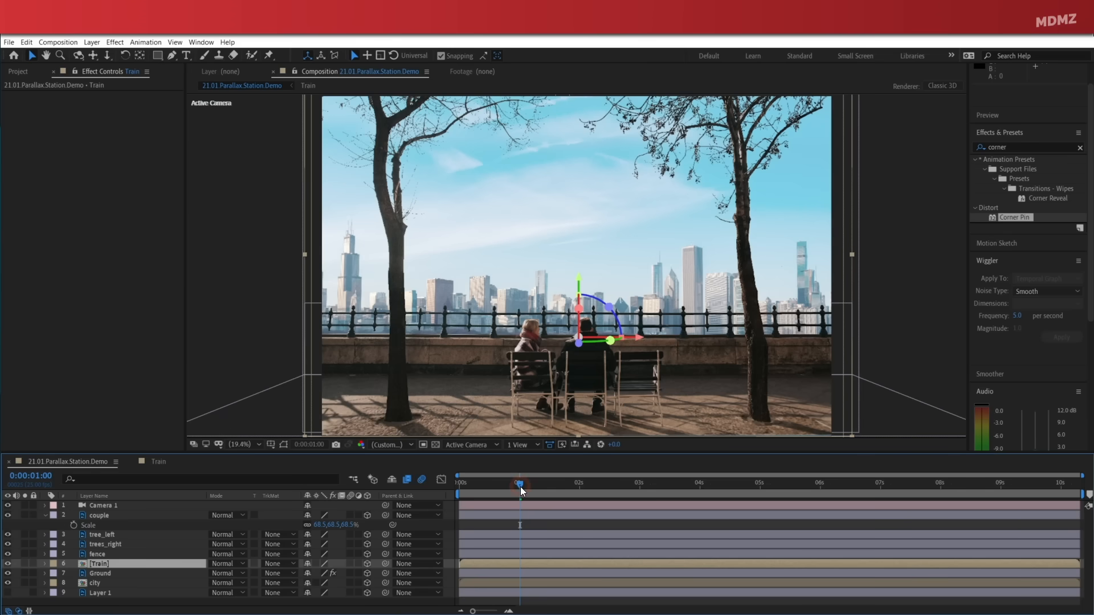
pyautogui.click(456, 483)
pyautogui.press('space')
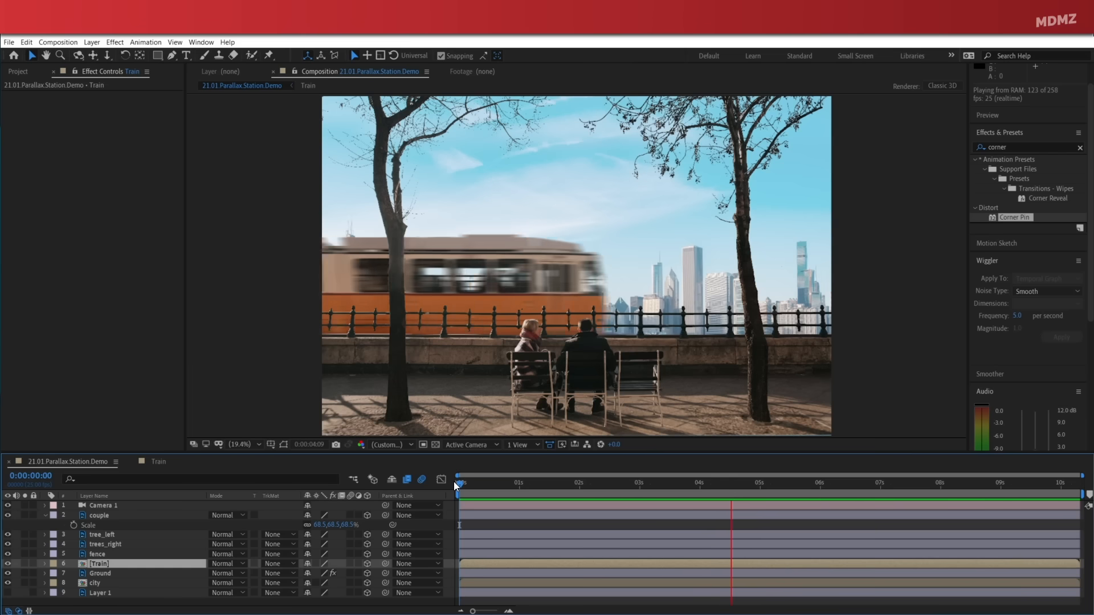
pyautogui.press('space')
# Save the project and end the main composition's work area at 7 seconds.
pyautogui.hotkey('ctrl', 's')
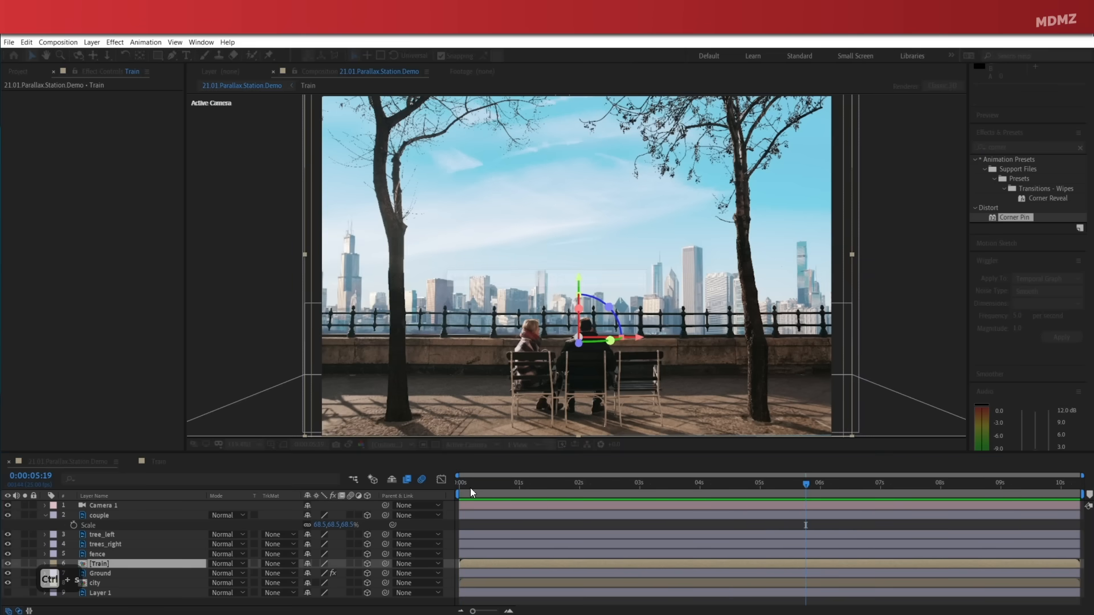
pyautogui.moveTo(819, 487); pyautogui.dragTo(880, 494)
pyautogui.press('n')
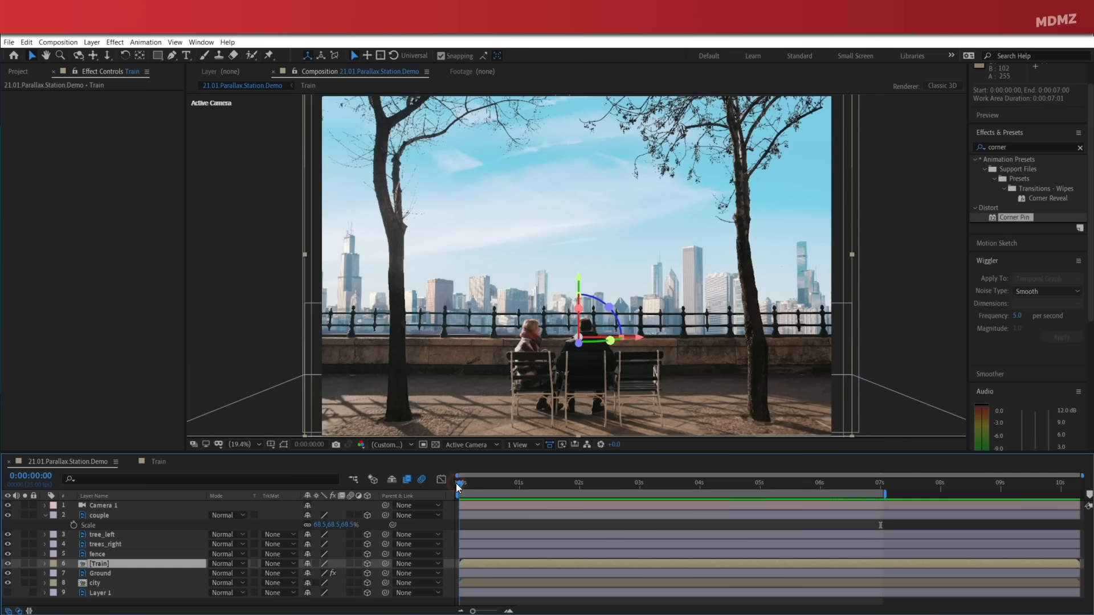
# Set a starting position keyframe on Camera 1 at 0 seconds.
pyautogui.click(124, 506)
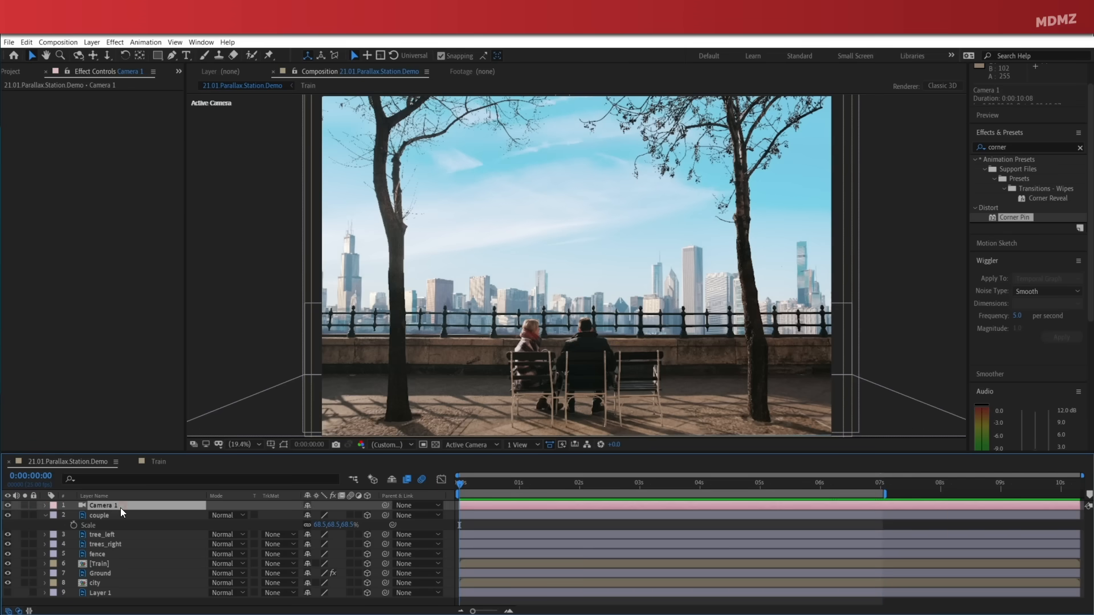
pyautogui.click(45, 506)
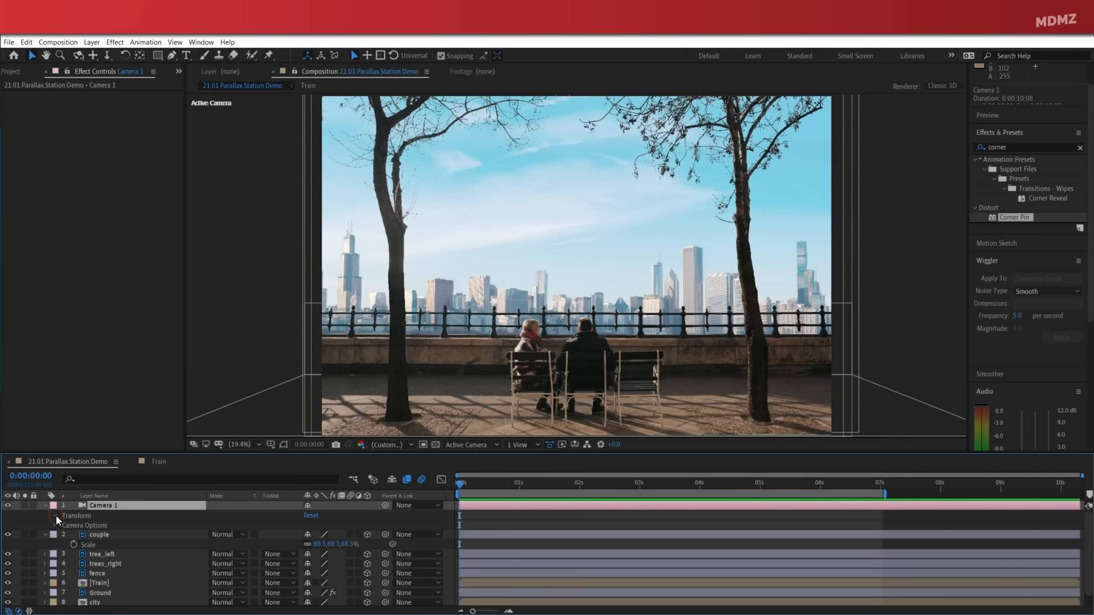
pyautogui.click(55, 517)
pyautogui.click(74, 536)
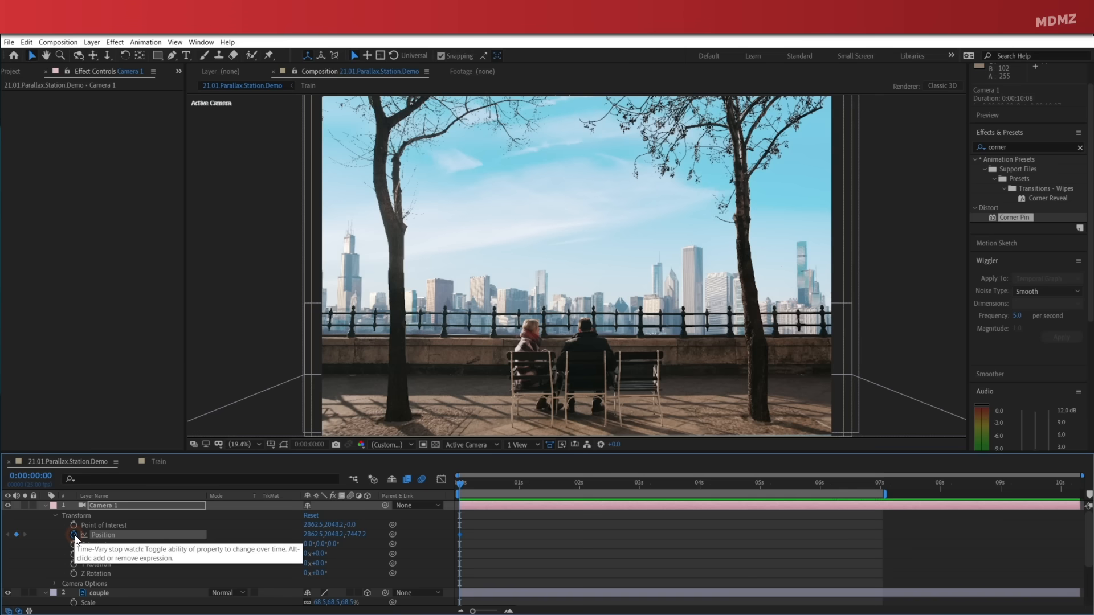
# Keyframe Camera 1's position at 7 seconds with Z at -6727.2 and preview the camera move.
pyautogui.moveTo(460, 483); pyautogui.dragTo(881, 497)
pyautogui.moveTo(356, 535); pyautogui.dragTo(667, 486)
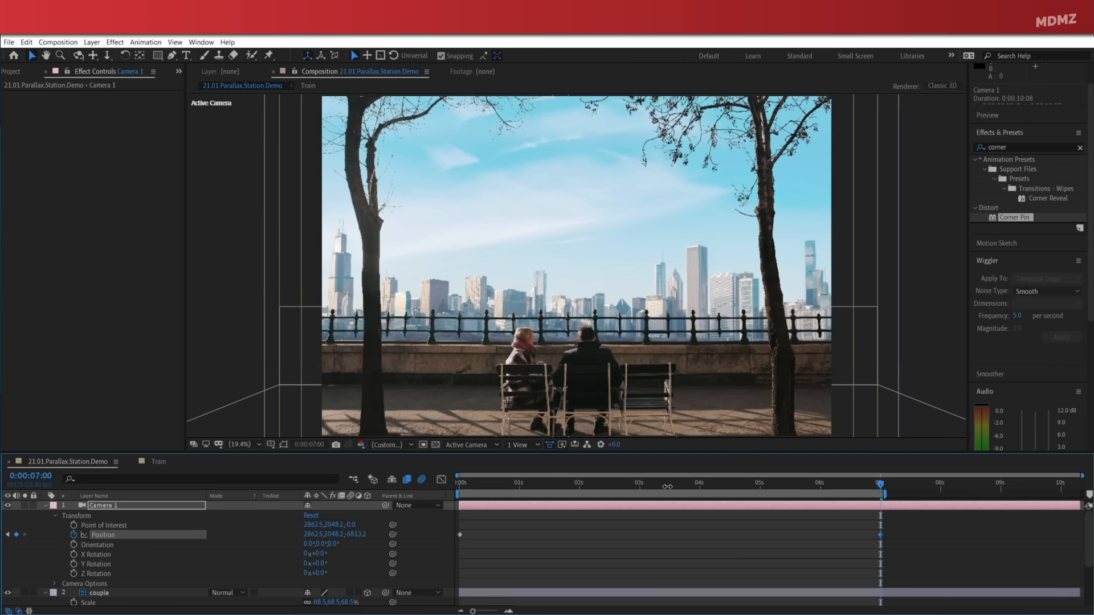
pyautogui.moveTo(356, 535); pyautogui.dragTo(404, 531)
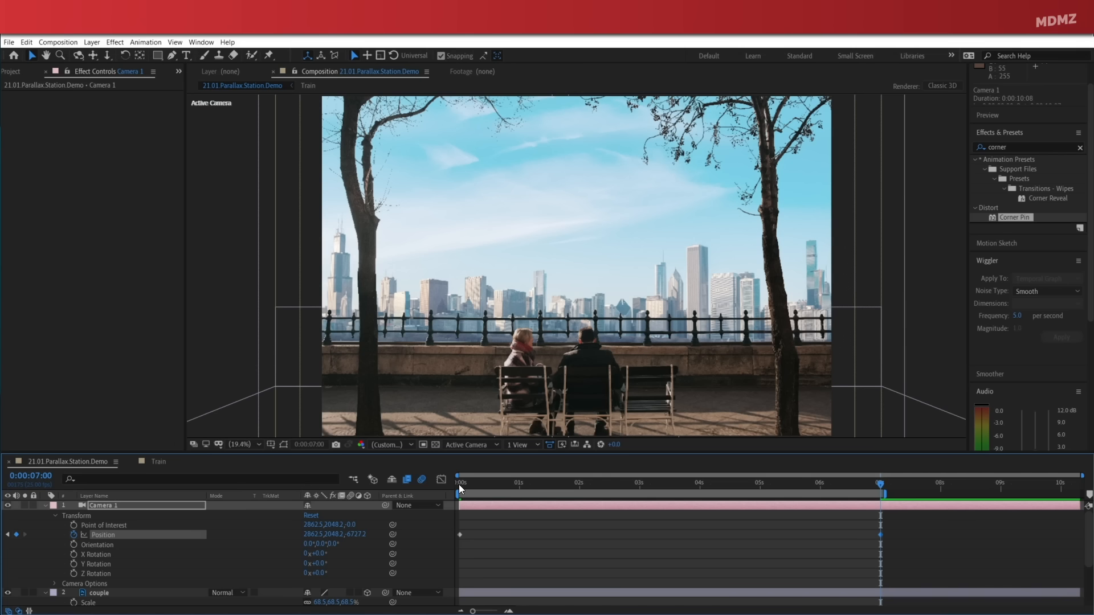
pyautogui.press('Home')
pyautogui.press('space')
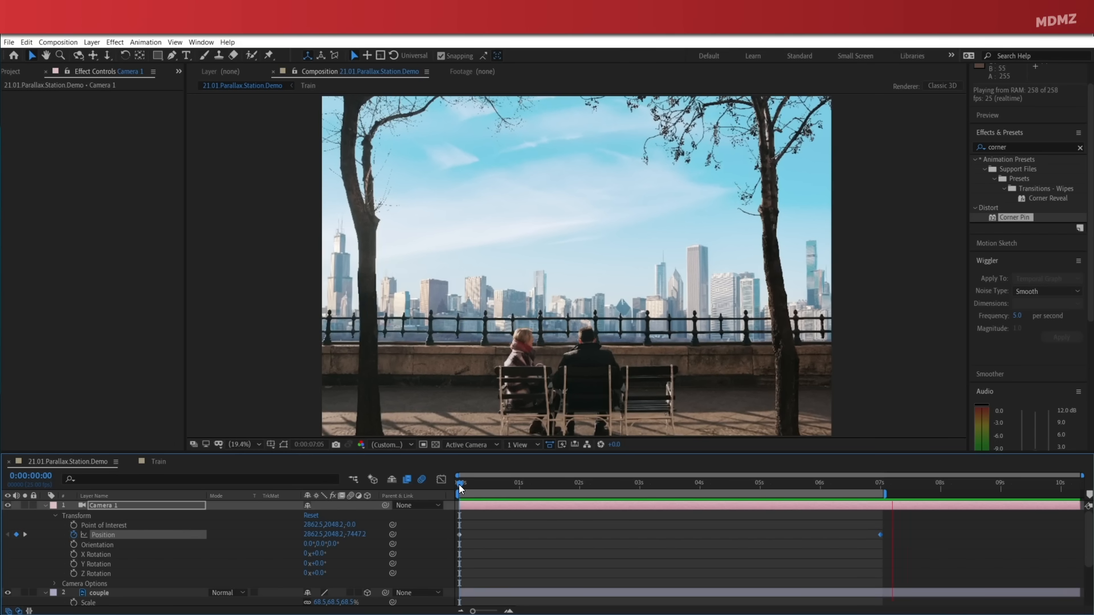
pyautogui.click(461, 484)
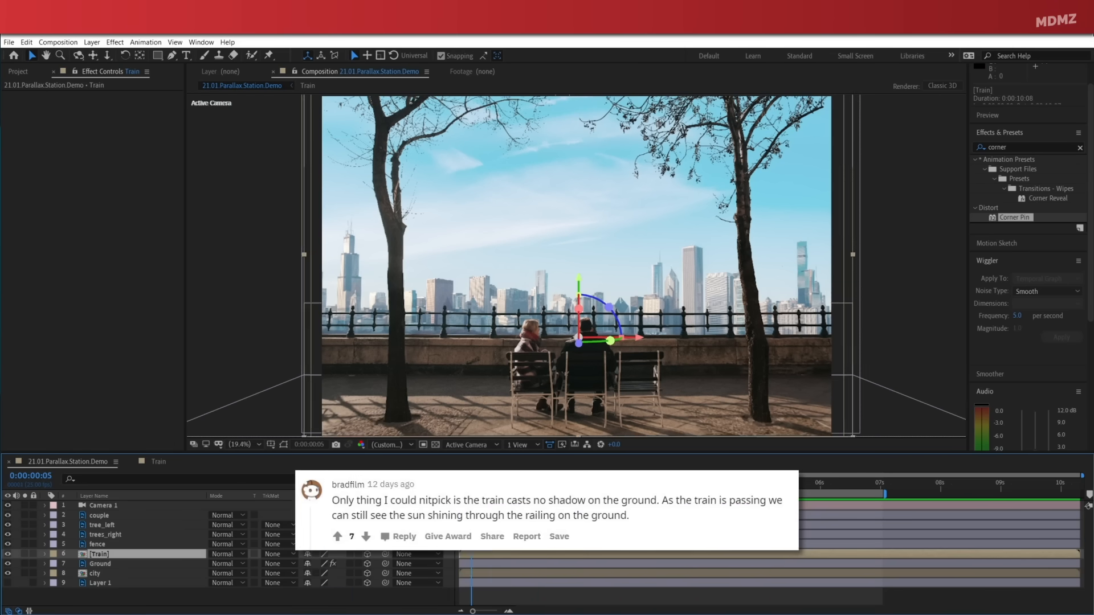
pyautogui.press('space')
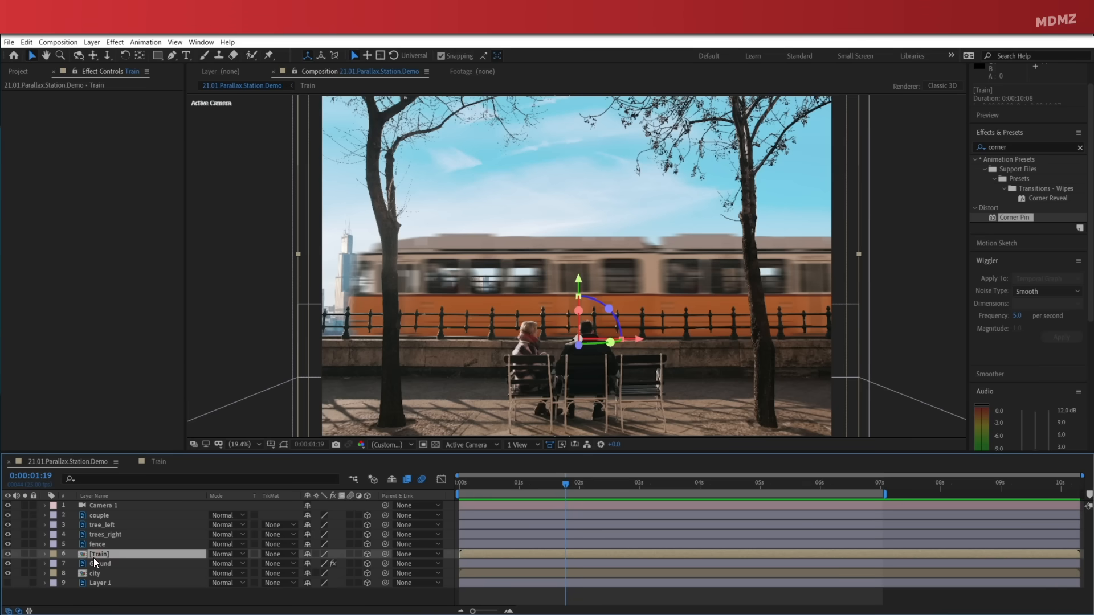
# Duplicate the Train layer and rename the lower copy Train shadow.
pyautogui.hotkey('ctrl', 'd')
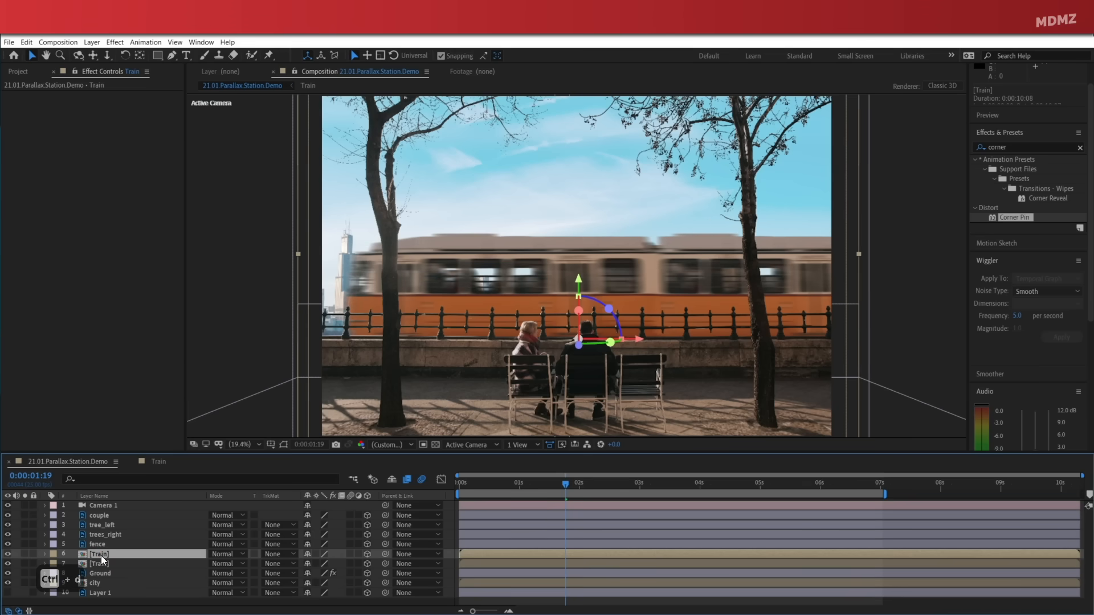
pyautogui.click(102, 564)
pyautogui.press('Return')
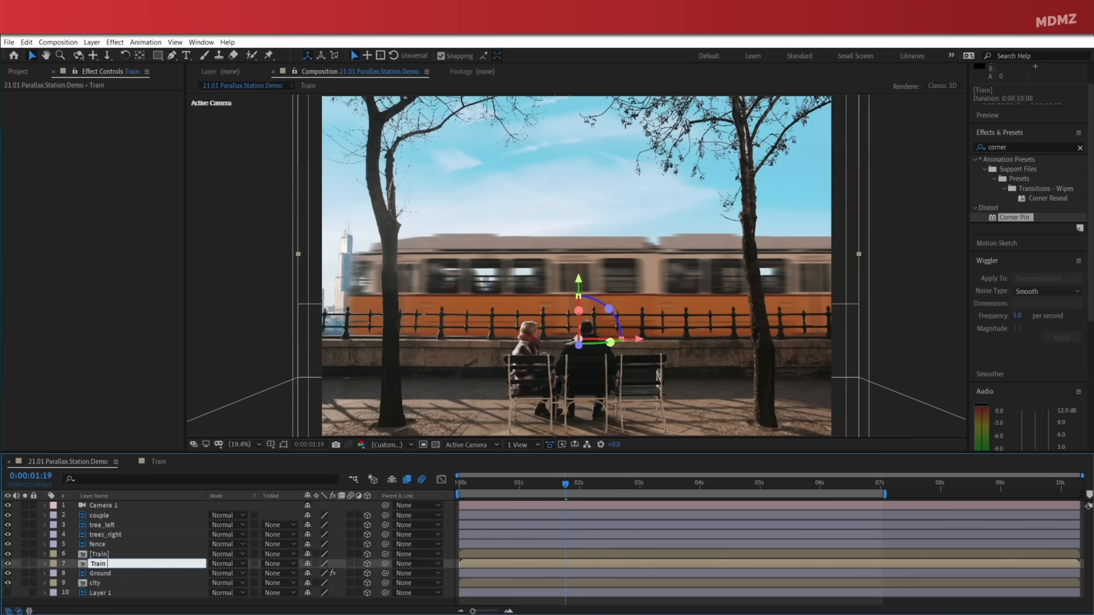
pyautogui.press('Return')
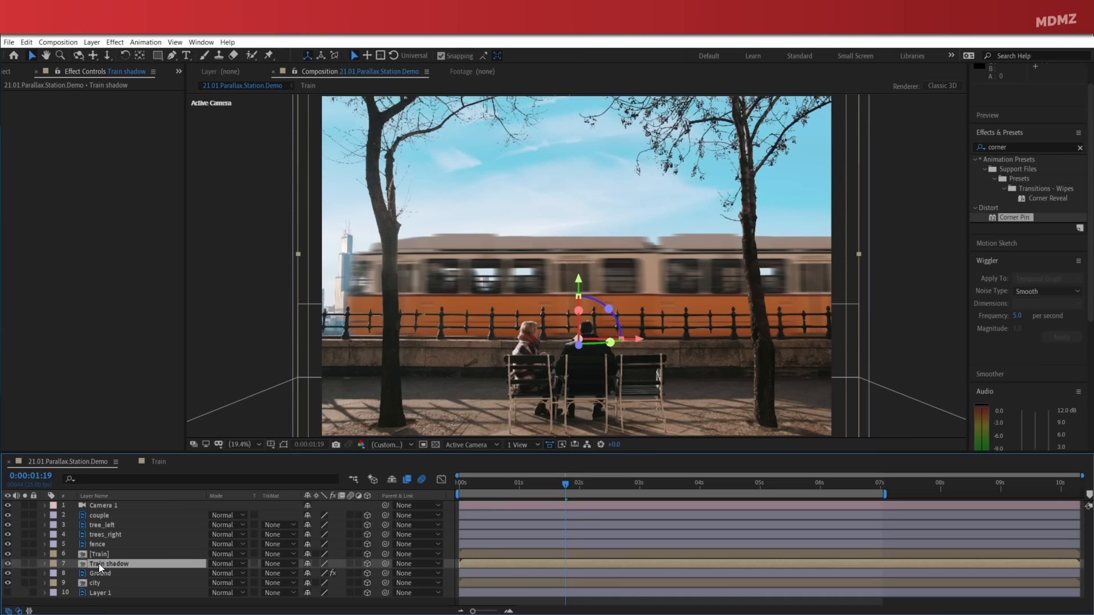
# Lay the Train shadow layer flat by setting its X Rotation to 90°.
pyautogui.press('r')
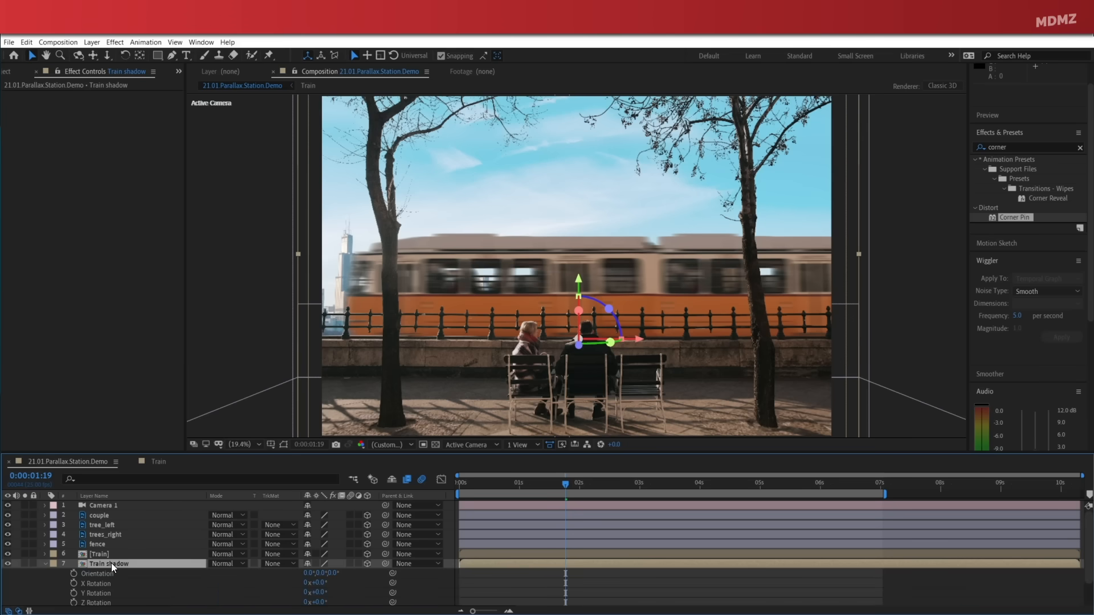
pyautogui.scroll(-1, 324, 556)
pyautogui.click(321, 552)
pyautogui.write('90')
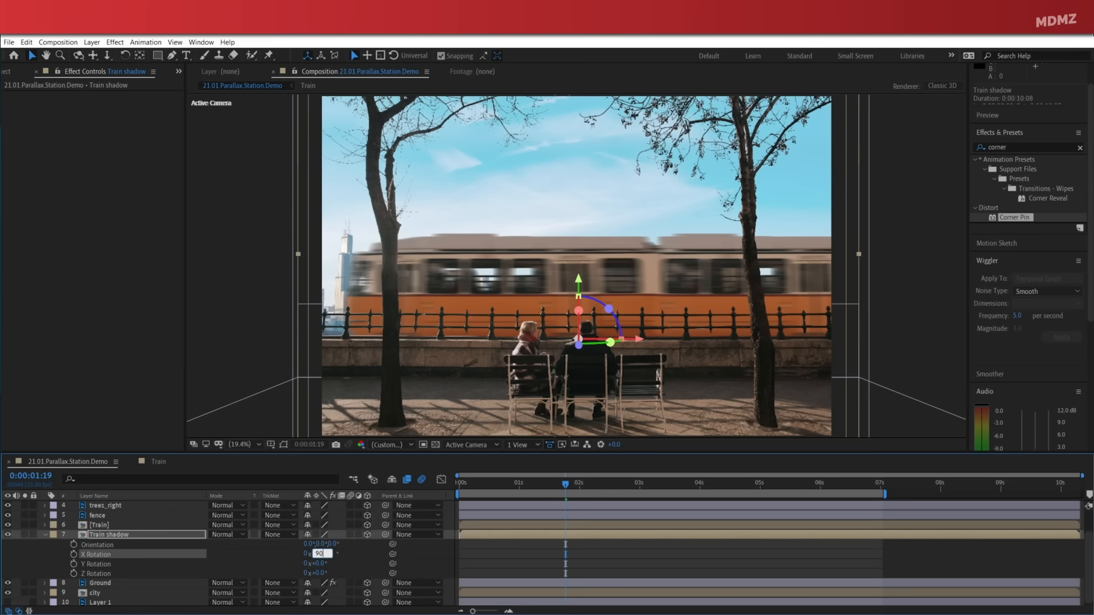
pyautogui.press('Return')
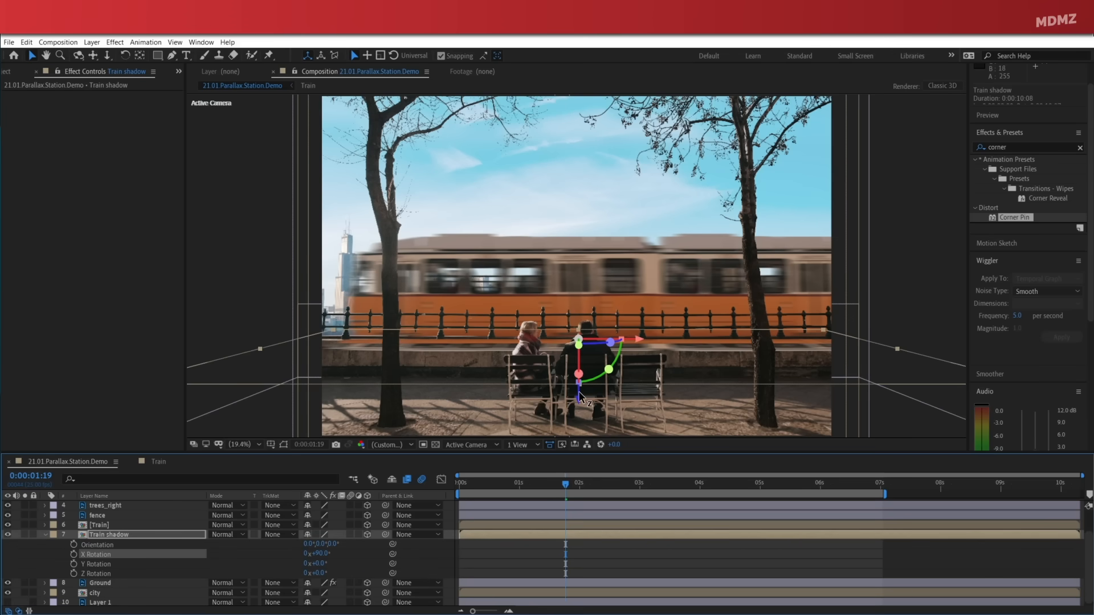
# Lower the Train shadow layer onto the ground behind the benches and stretch its Y scale to 147%.
pyautogui.moveTo(578, 398); pyautogui.dragTo(581, 426)
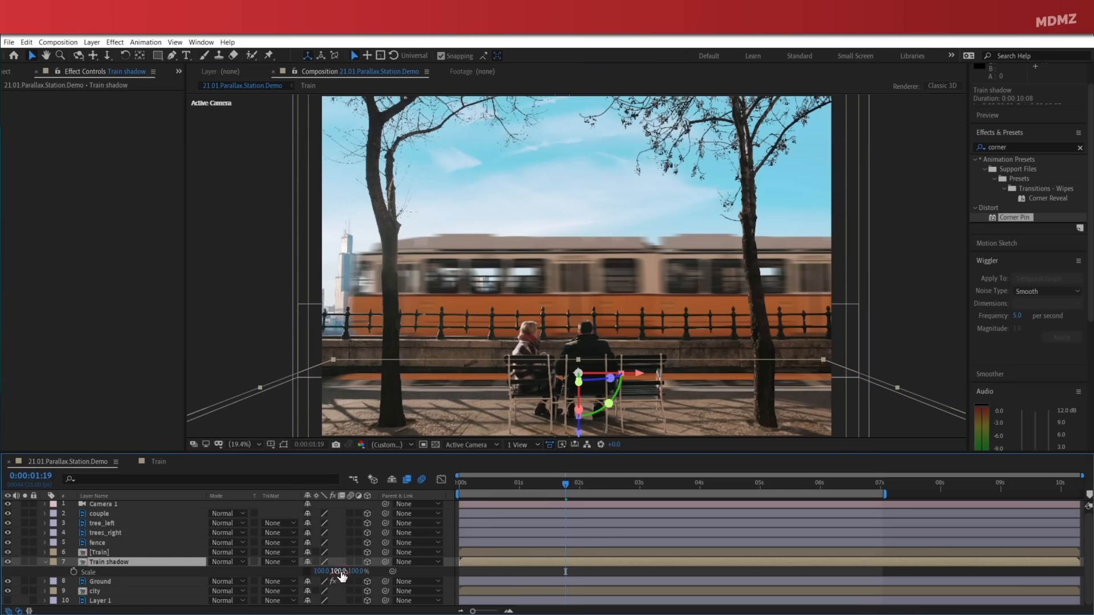
pyautogui.moveTo(340, 572); pyautogui.dragTo(356, 571)
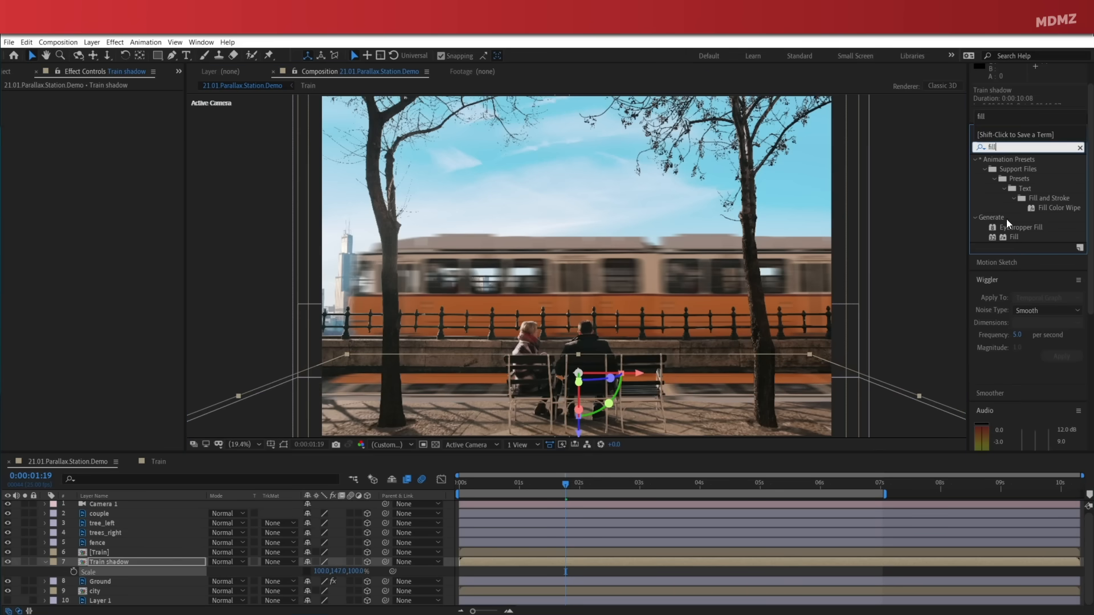
# Apply a Fill effect to the Train shadow layer and set its color to black (000000).
pyautogui.moveTo(1014, 237); pyautogui.dragTo(118, 565)
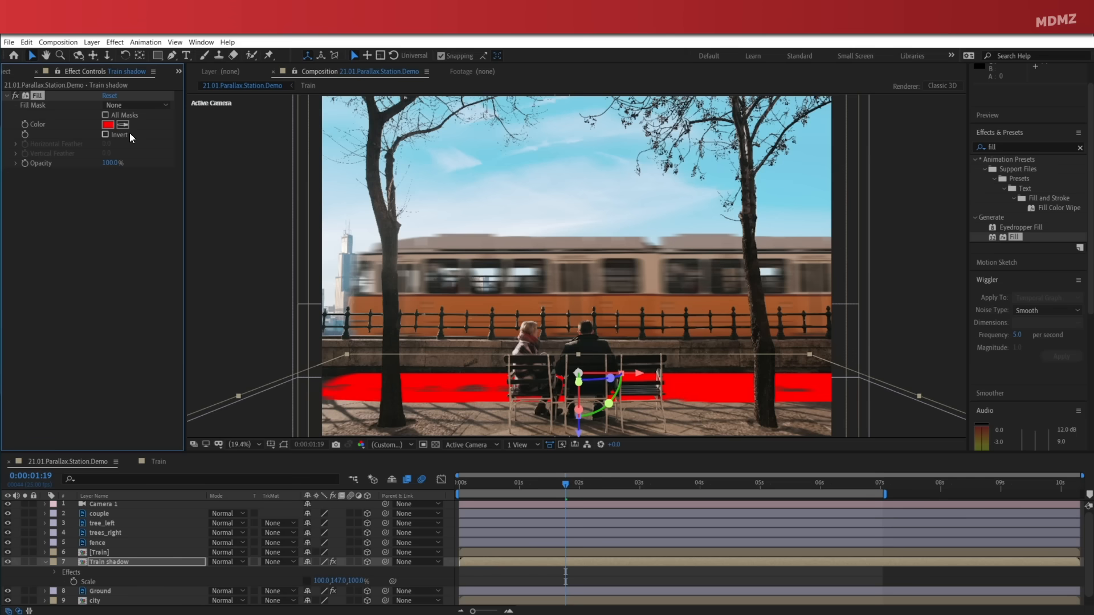
pyautogui.click(107, 125)
pyautogui.moveTo(103, 121); pyautogui.dragTo(8, 188)
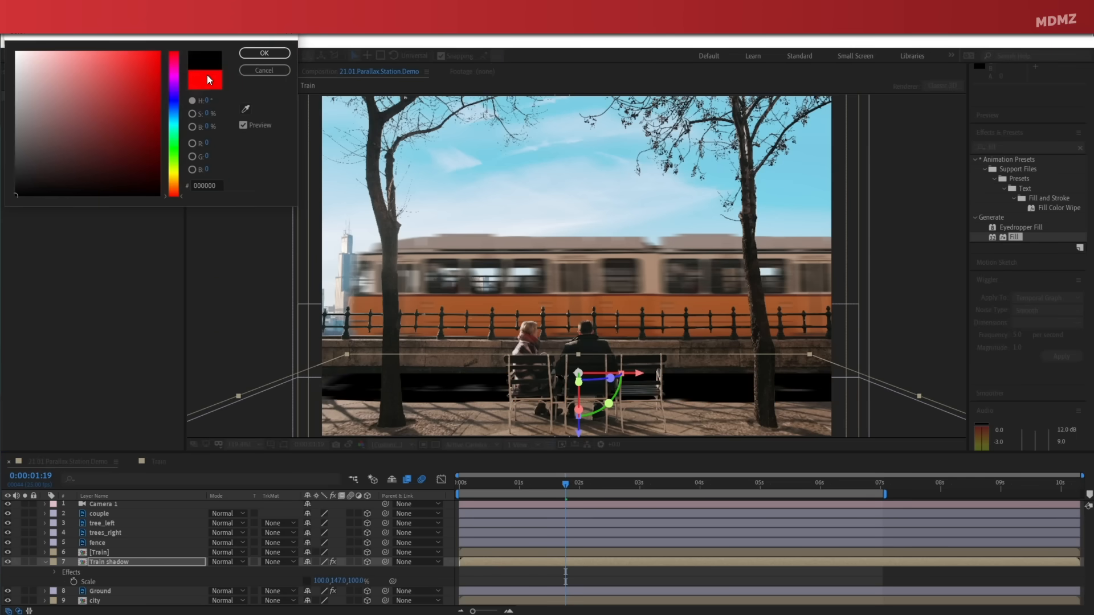
pyautogui.click(244, 51)
# Set the Train shadow layer's blending mode to Soft Light and its opacity to 39%.
pyautogui.click(105, 563)
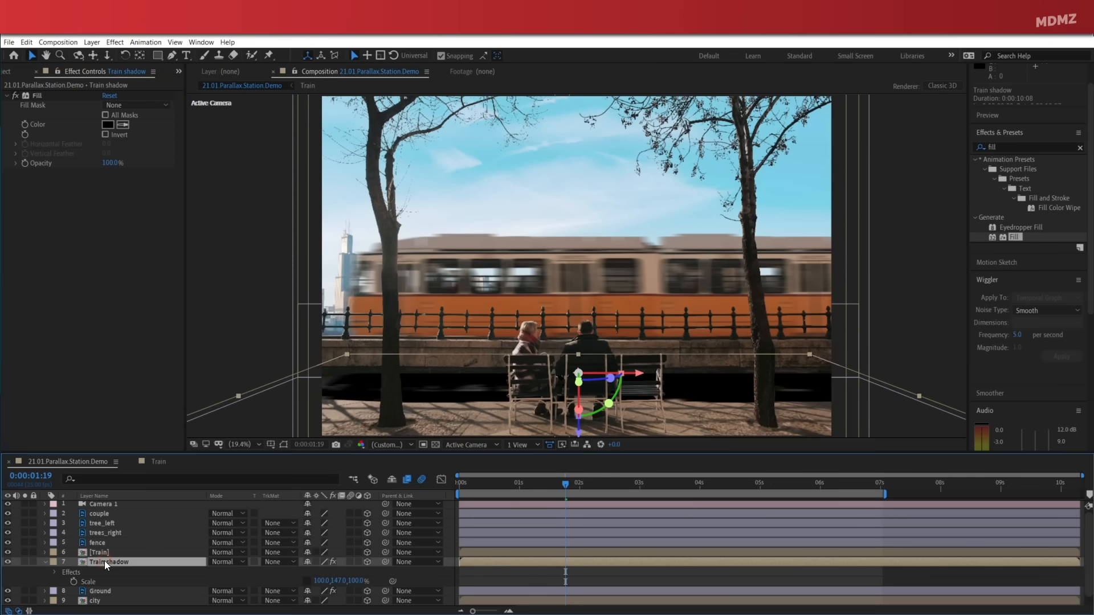
pyautogui.click(225, 562)
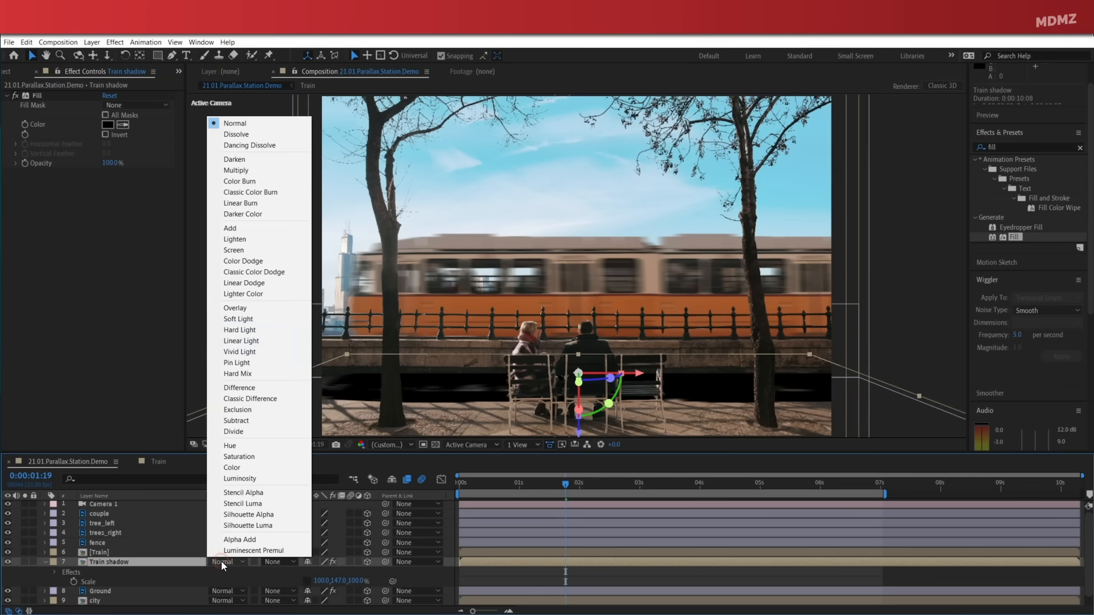
pyautogui.click(268, 322)
pyautogui.press('t')
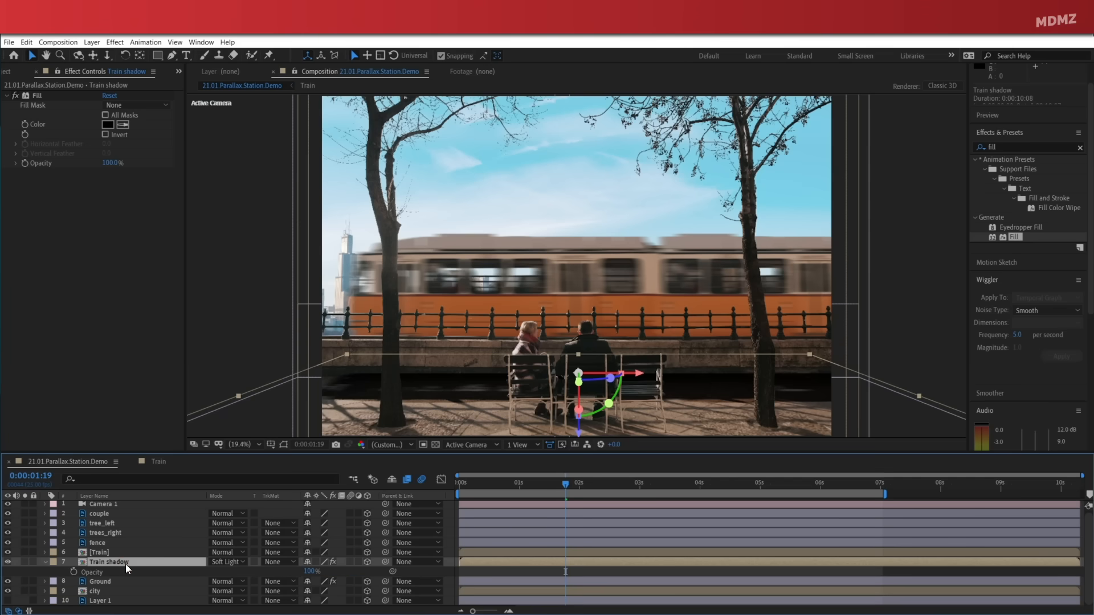
pyautogui.moveTo(308, 574); pyautogui.dragTo(275, 577)
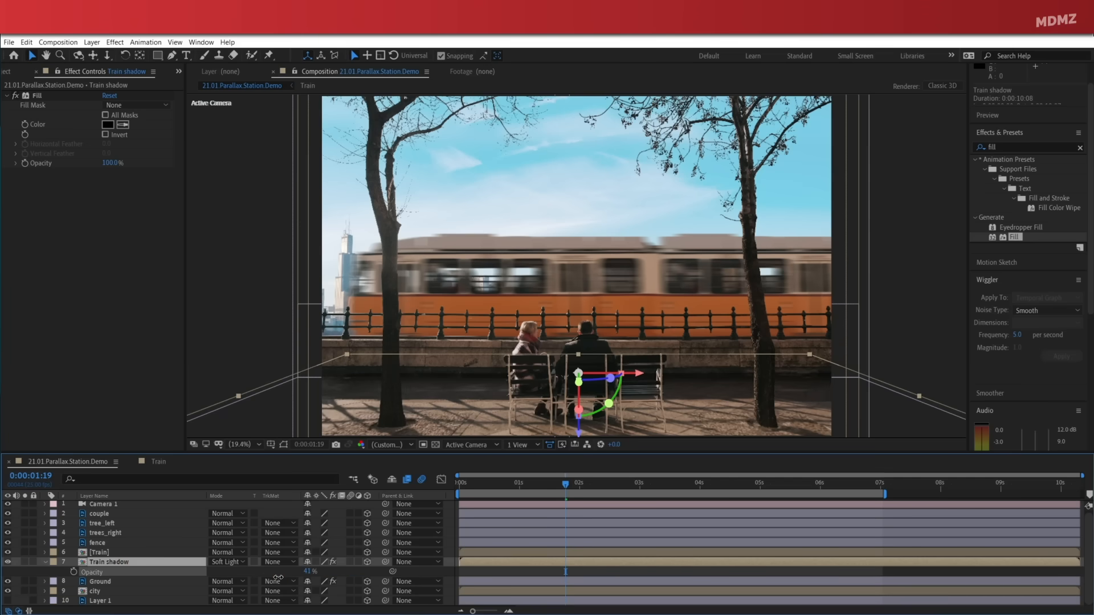
# Preview the train passing with its shadow and save the project.
pyautogui.click(459, 484)
pyautogui.press('space')
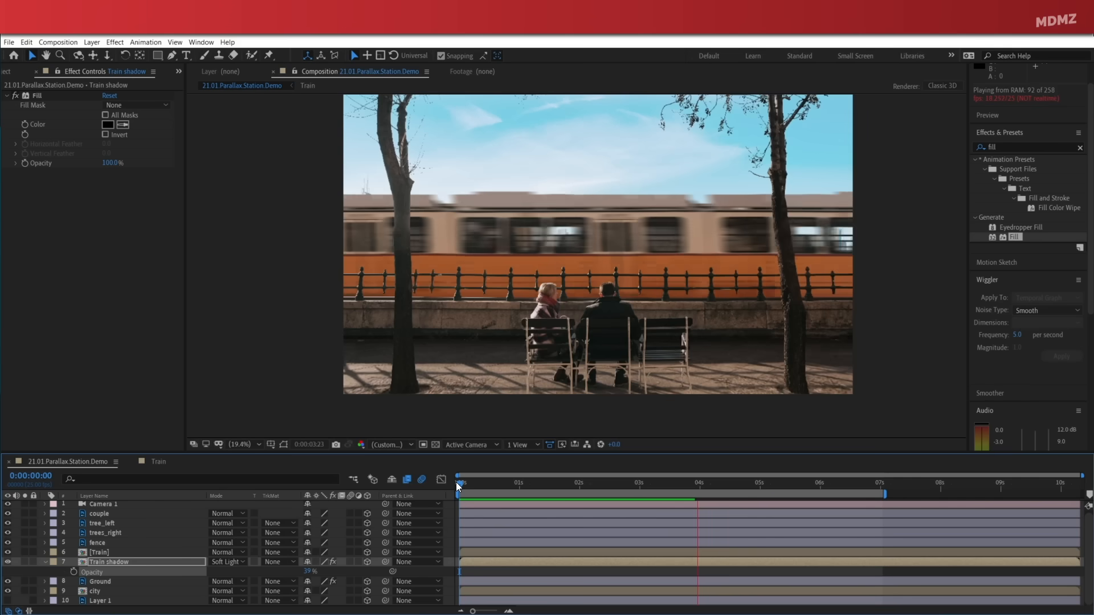
pyautogui.press('space')
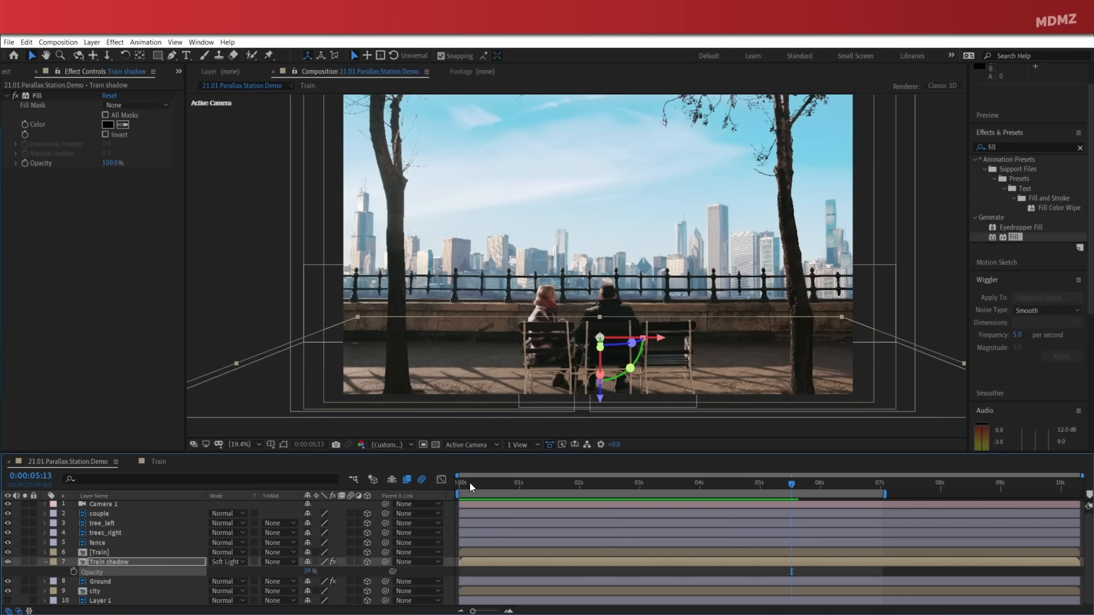
pyautogui.moveTo(470, 483); pyautogui.dragTo(556, 483)
pyautogui.hotkey('ctrl', 's')
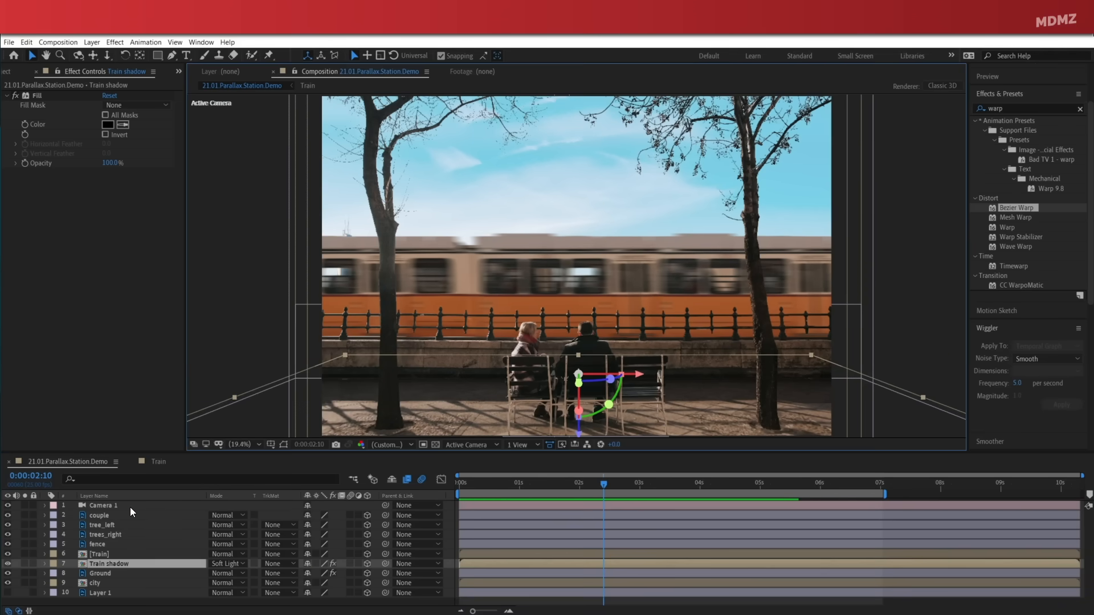
# Create a comp-size black (000000) solid named Sunlight above Camera 1.
pyautogui.click(131, 507)
pyautogui.click(92, 42)
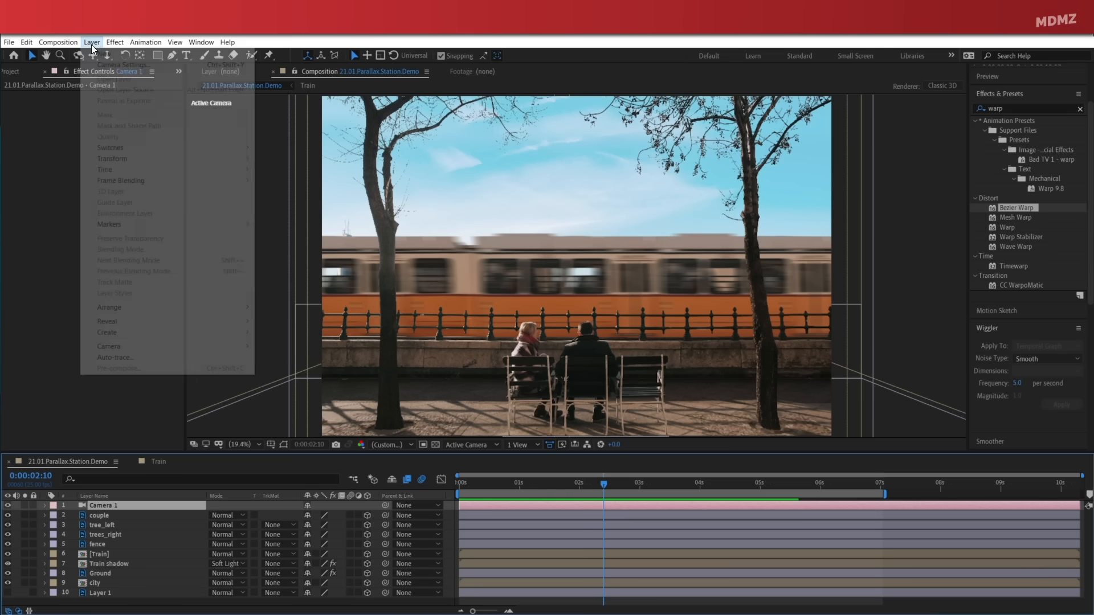
pyautogui.moveTo(108, 53)
pyautogui.click(297, 66)
pyautogui.write('Sunlight')
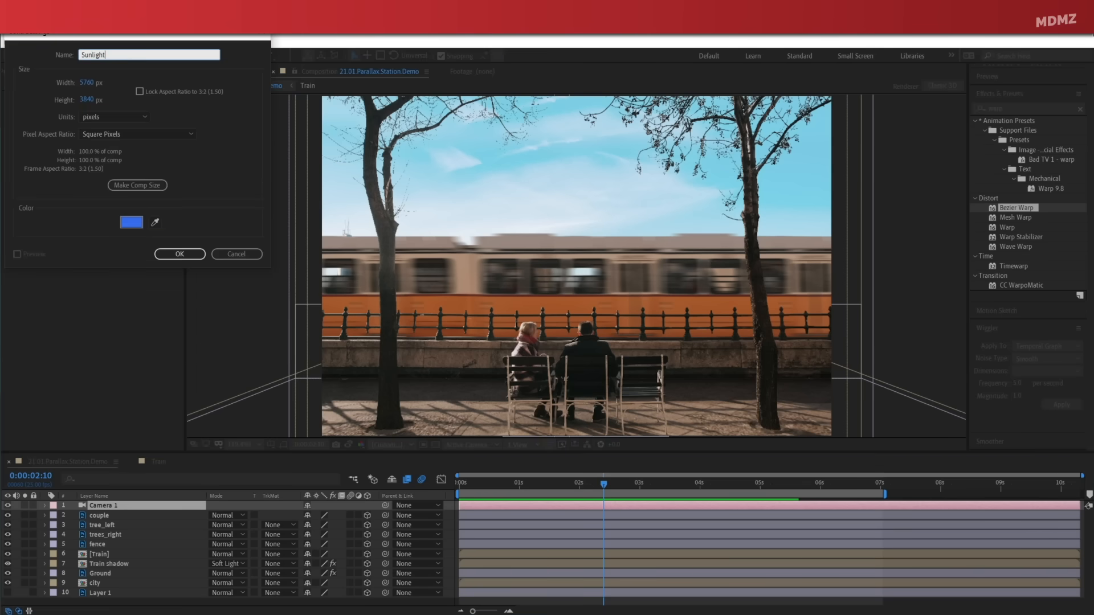
pyautogui.click(130, 221)
pyautogui.moveTo(68, 177); pyautogui.dragTo(3, 207)
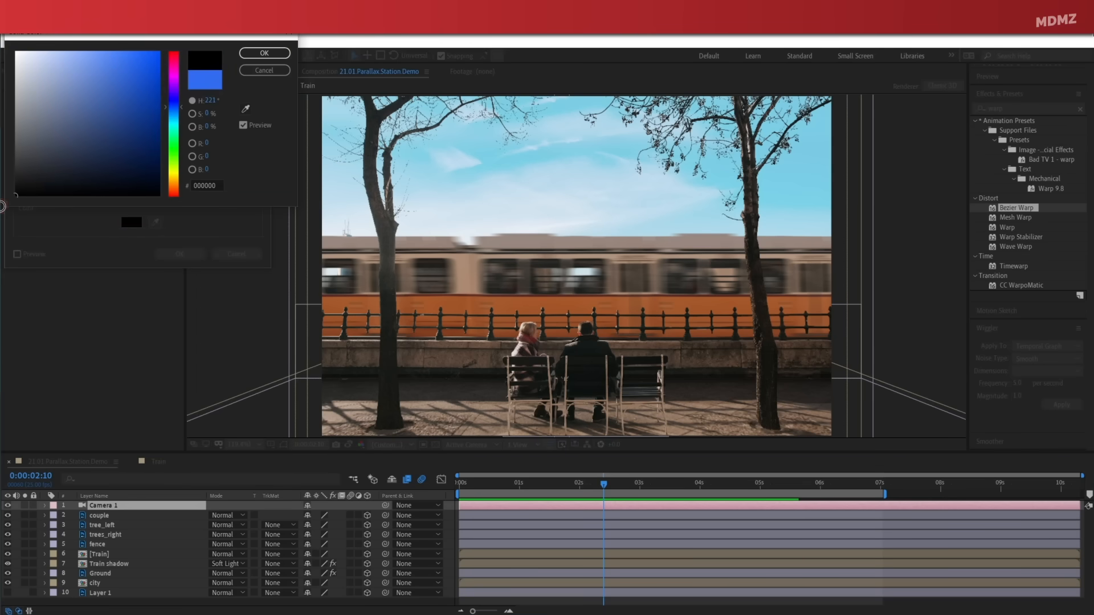
pyautogui.click(277, 53)
pyautogui.click(180, 253)
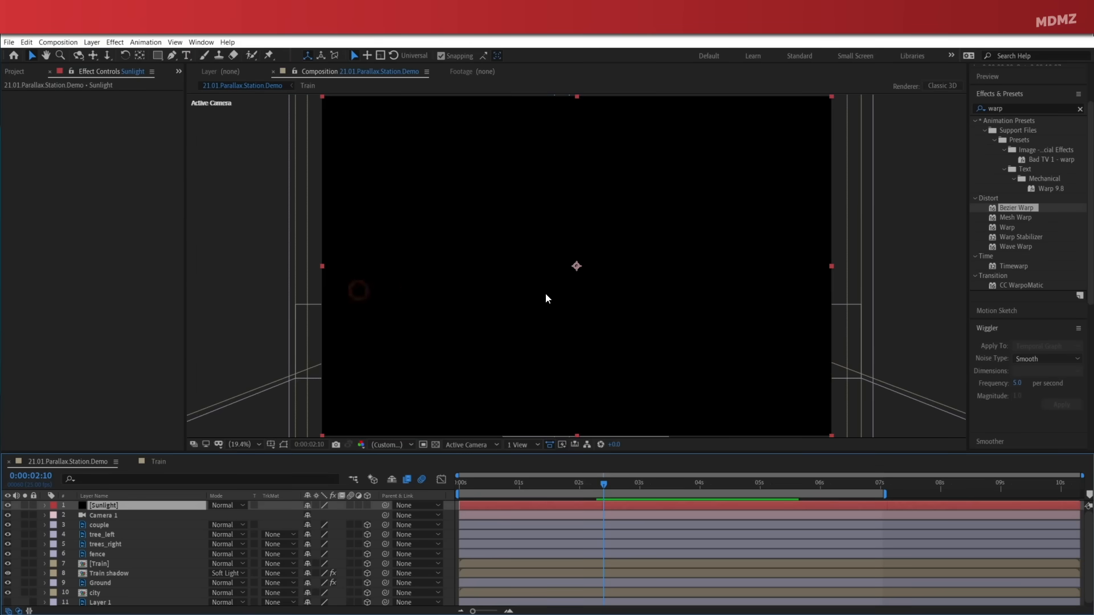
# Apply Optical Flares to the Sunlight solid and set its Render Mode to On Transparent.
pyautogui.click(1012, 107)
pyautogui.write('optical')
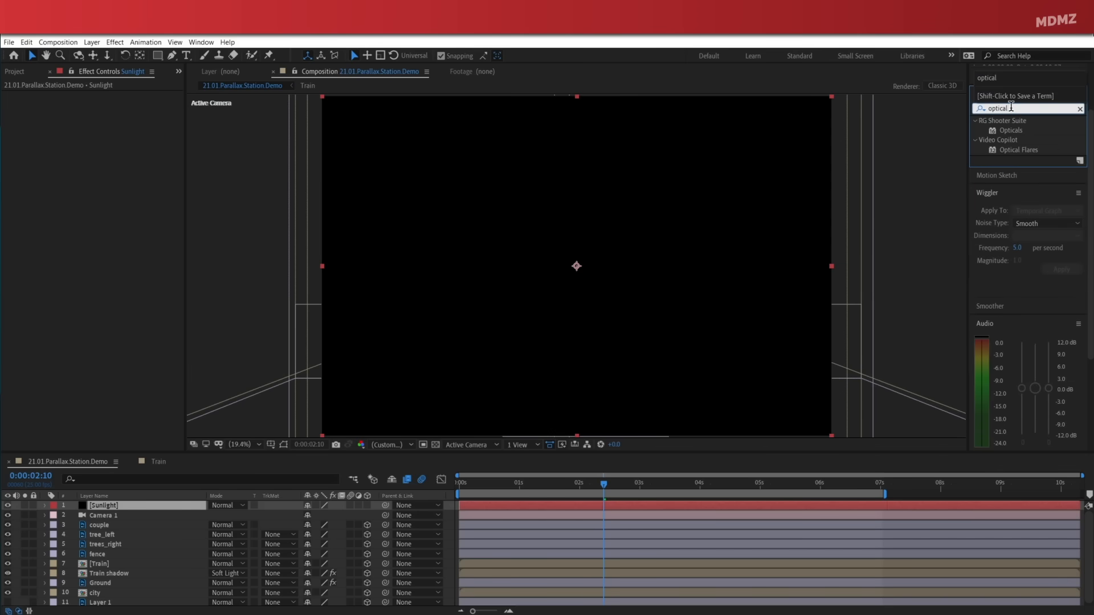
pyautogui.click(1010, 150)
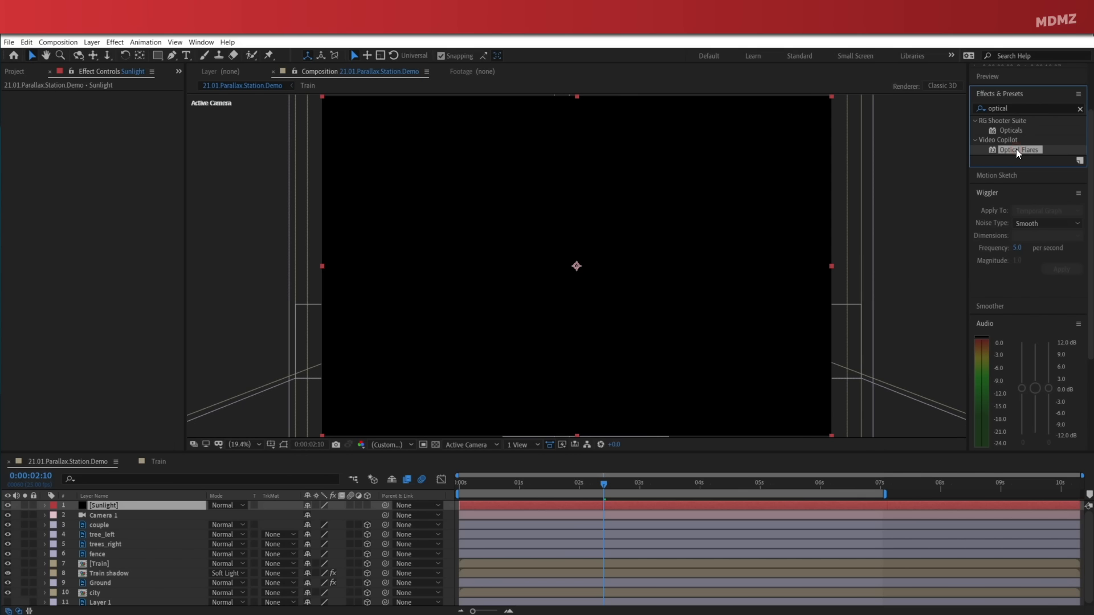
pyautogui.moveTo(1016, 149); pyautogui.dragTo(111, 504)
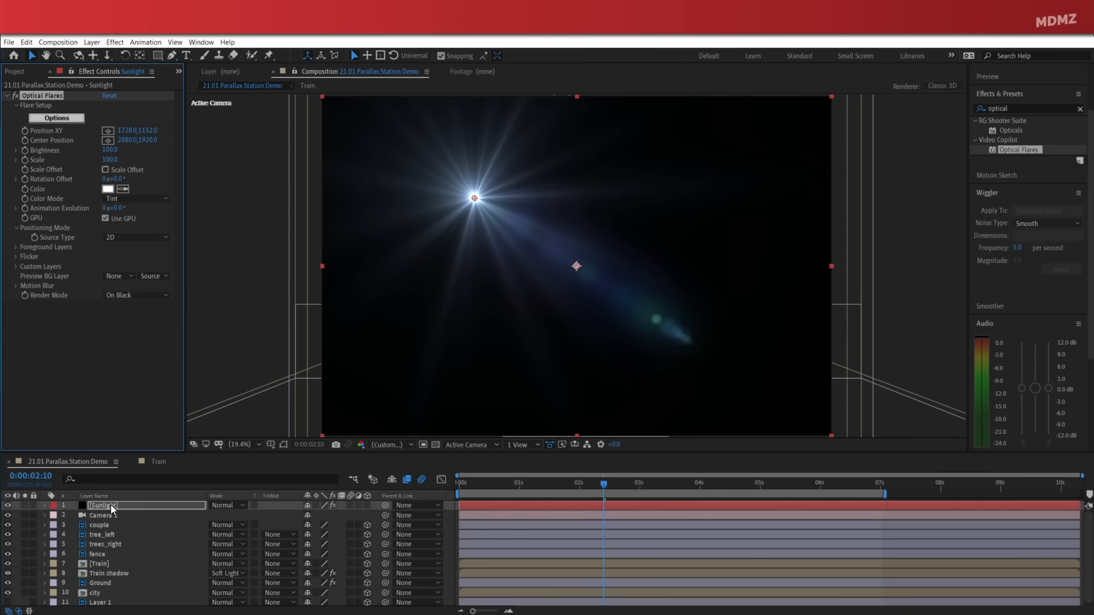
pyautogui.click(128, 295)
pyautogui.click(132, 319)
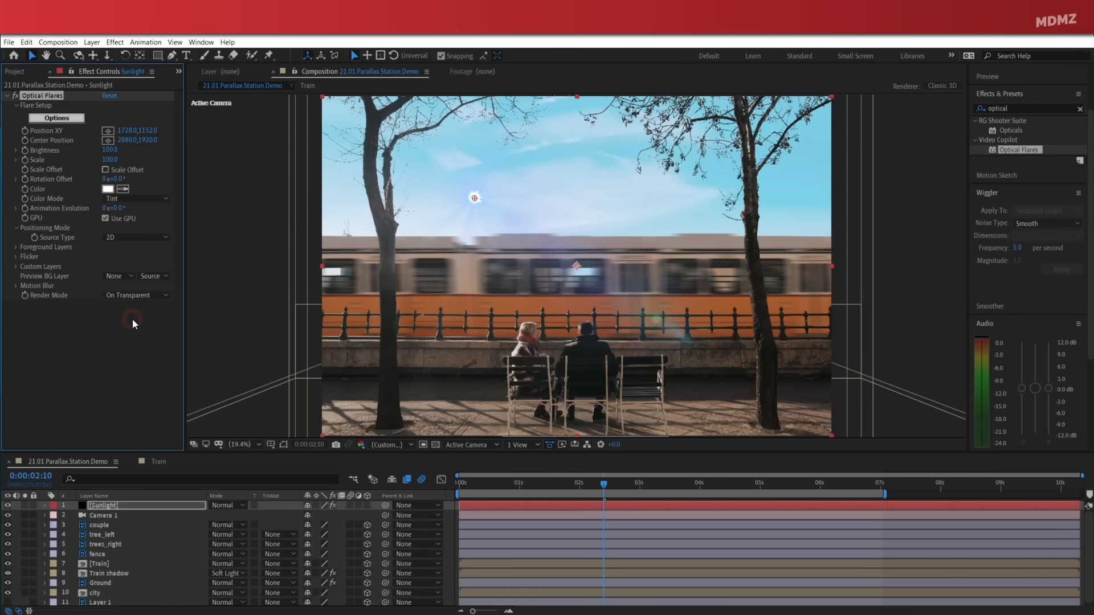
# Load the Golden Sun preset from the Motion Graphics presets into the Sunlight flare.
pyautogui.click(56, 117)
pyautogui.click(792, 359)
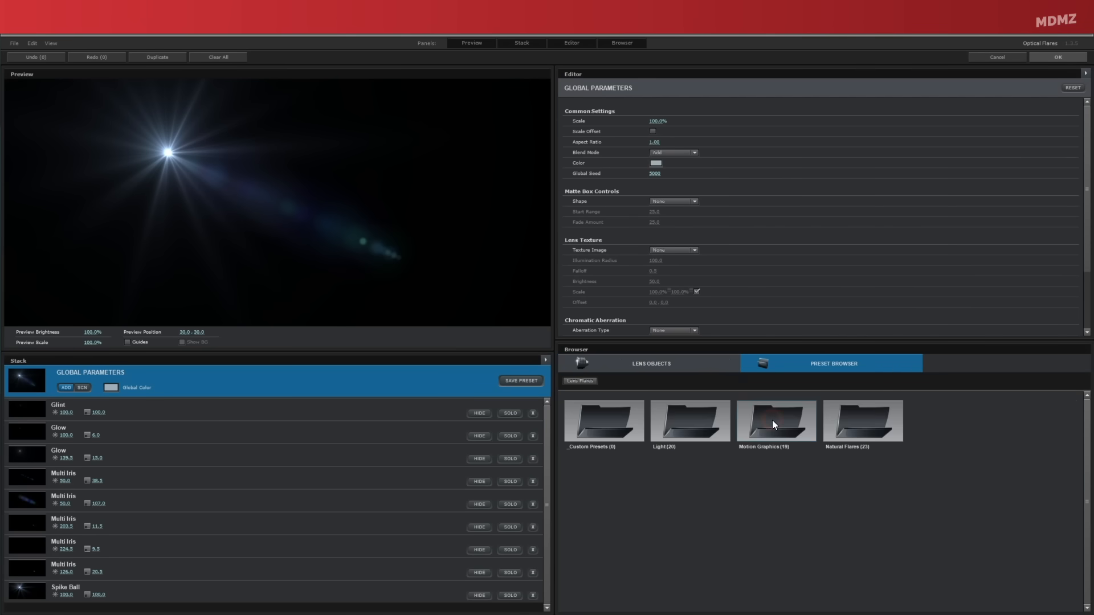
pyautogui.doubleClick(698, 420)
pyautogui.scroll(-1, 676, 461)
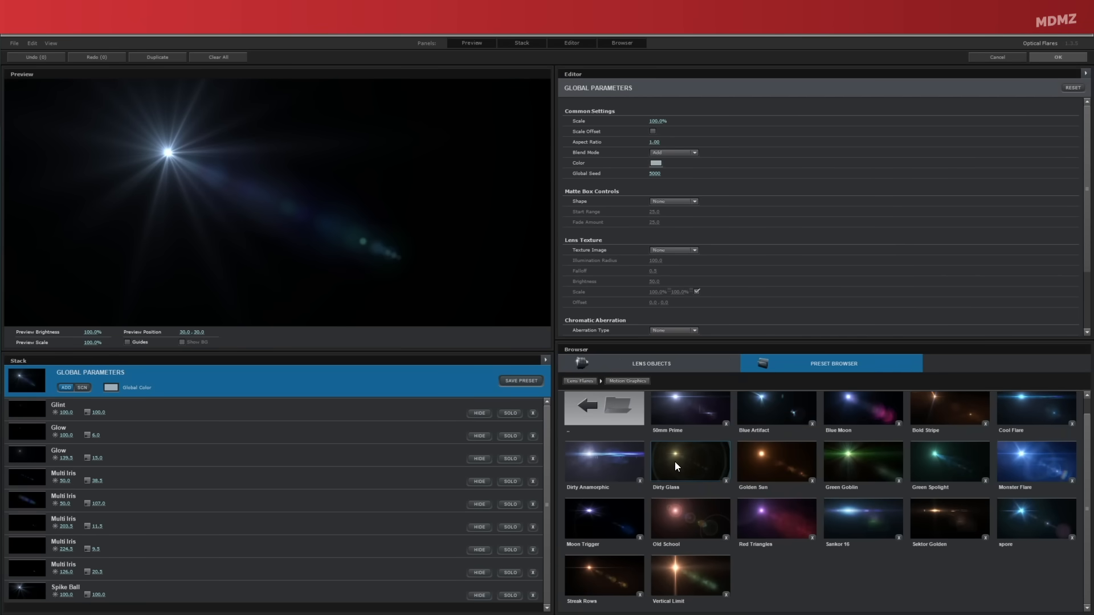
pyautogui.click(767, 453)
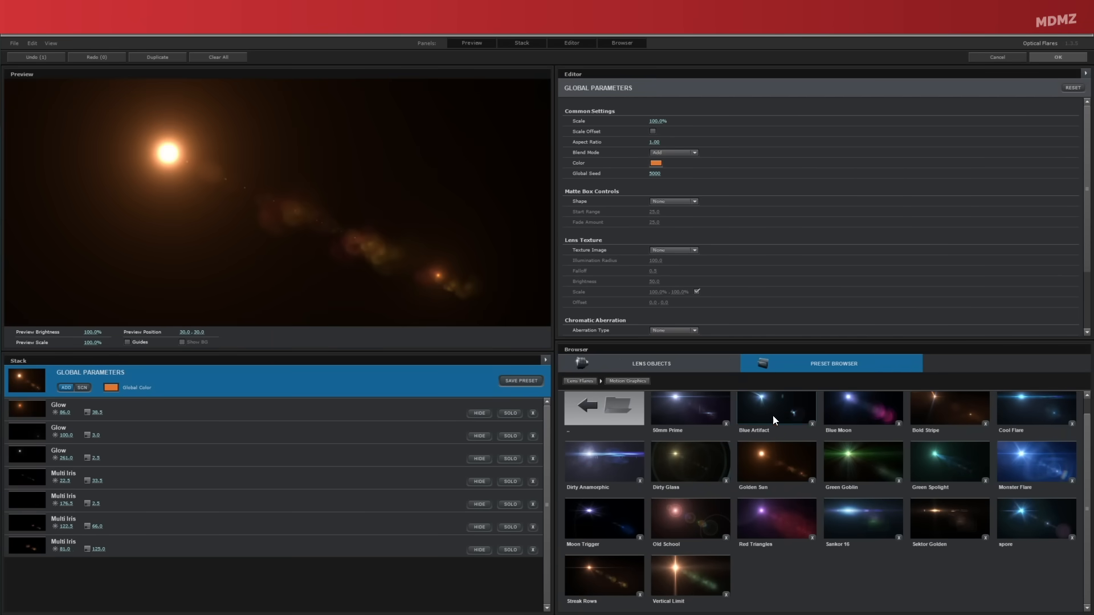
pyautogui.click(1056, 57)
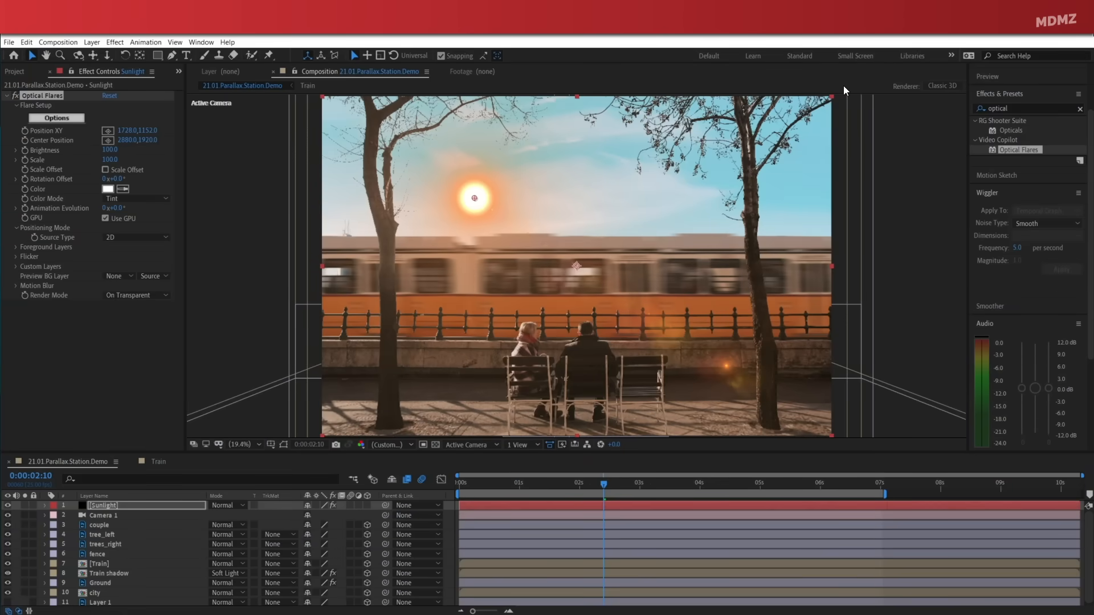
# Set the flare's Source Type to 3D and place it just outside the frame's upper-left corner, at about -495, -15.
pyautogui.click(119, 237)
pyautogui.click(123, 256)
pyautogui.moveTo(494, 206); pyautogui.dragTo(524, 231)
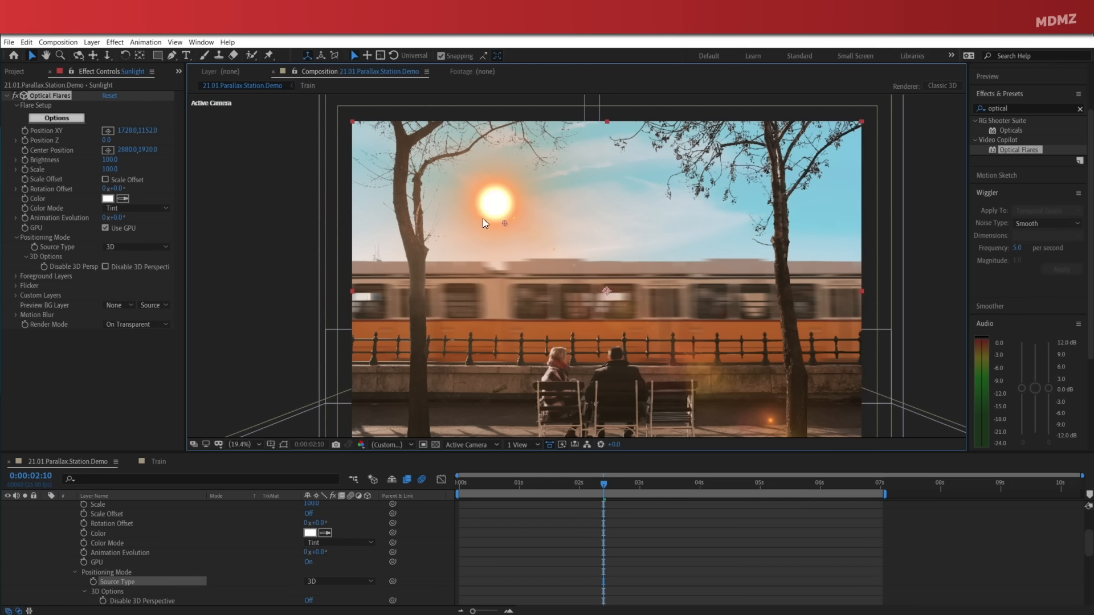
pyautogui.click(107, 131)
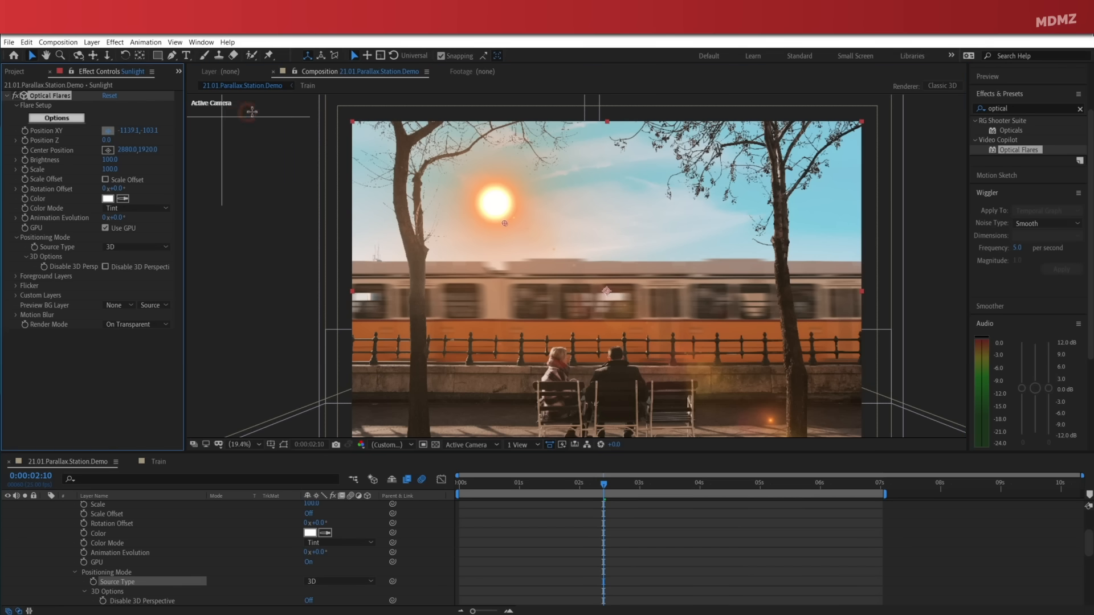
pyautogui.click(281, 114)
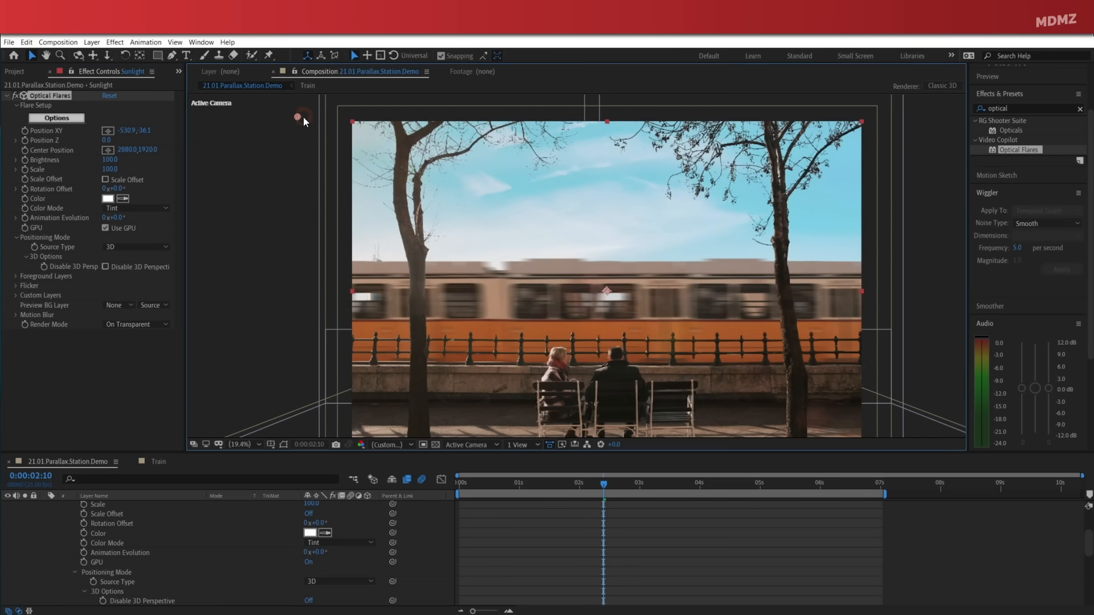
pyautogui.moveTo(303, 117)
pyautogui.mouseDown()
pyautogui.moveTo(358, 130)
pyautogui.moveTo(306, 120)
pyautogui.mouseUp()
pyautogui.scroll(-2, 450, 213)
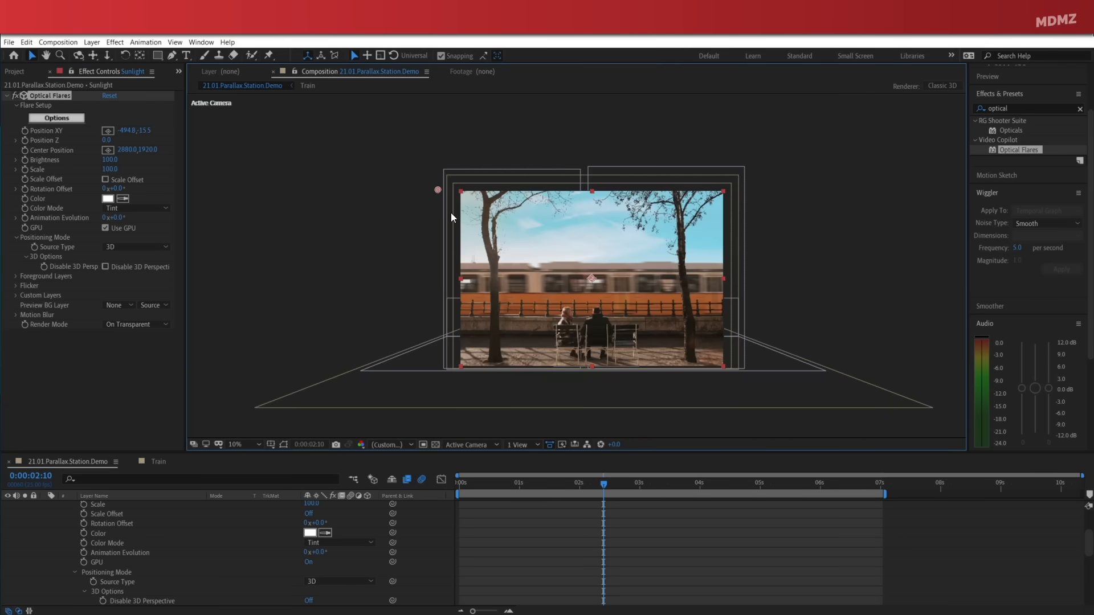
pyautogui.moveTo(438, 204); pyautogui.dragTo(434, 191)
pyautogui.scroll(3, 74, 528)
# Compare the scene with the Sunlight layer hidden and shown, and scrub through the animation with the composition fitted to the viewer.
pyautogui.click(45, 506)
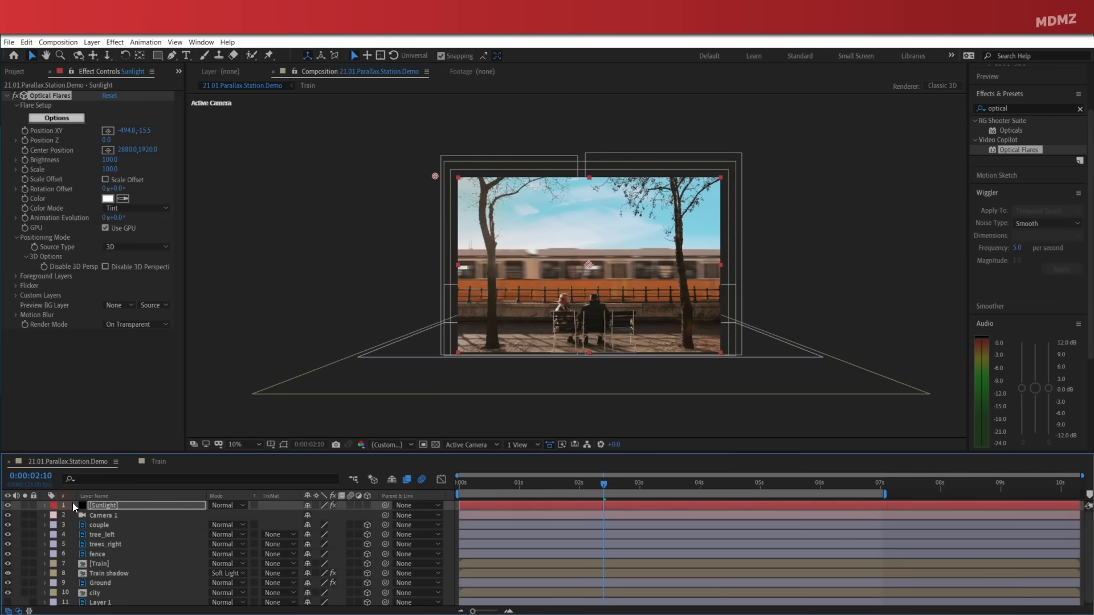
pyautogui.click(73, 505)
pyautogui.click(9, 504)
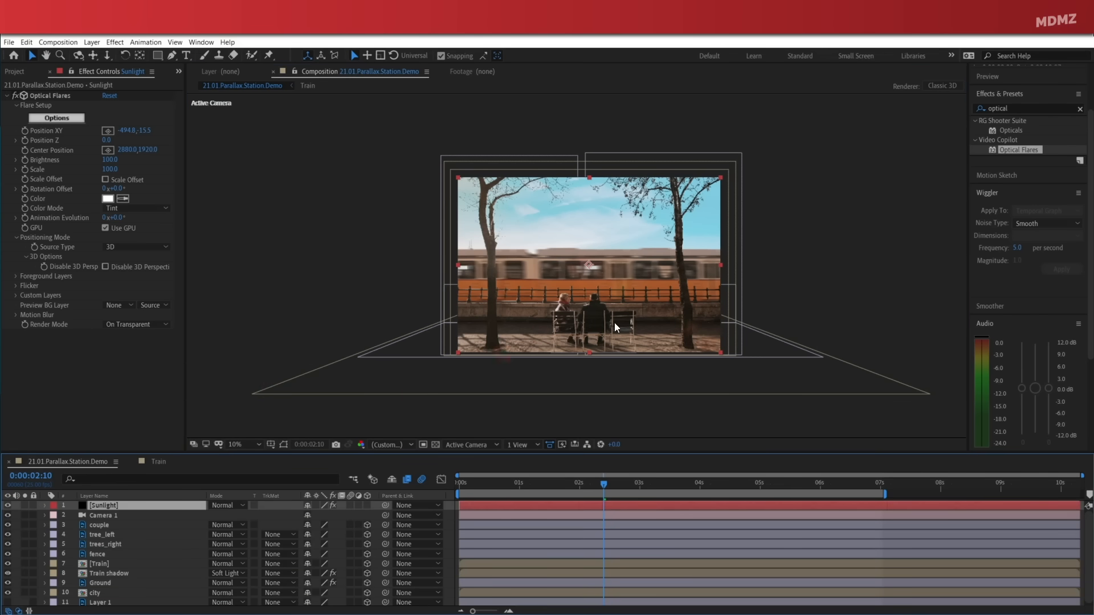
pyautogui.moveTo(465, 481); pyautogui.dragTo(532, 460)
pyautogui.click(246, 445)
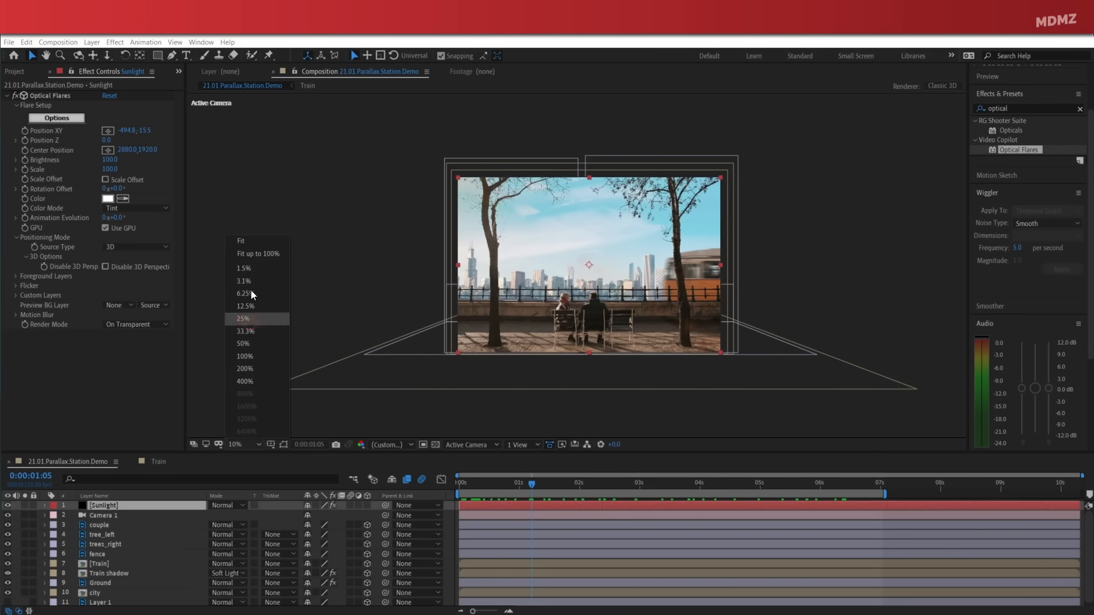
pyautogui.click(260, 236)
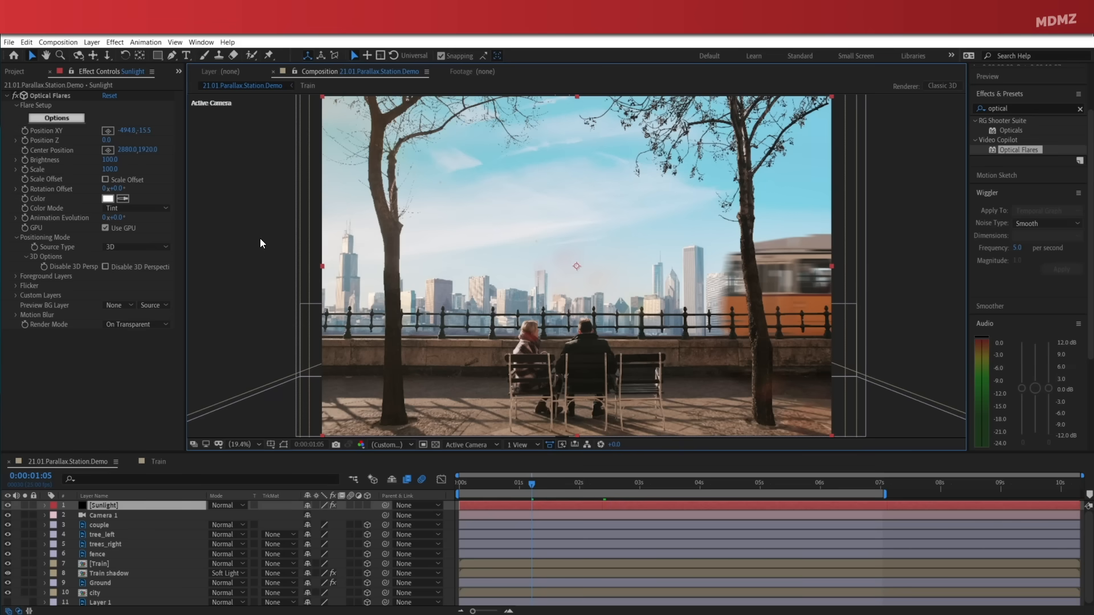
pyautogui.press('Home')
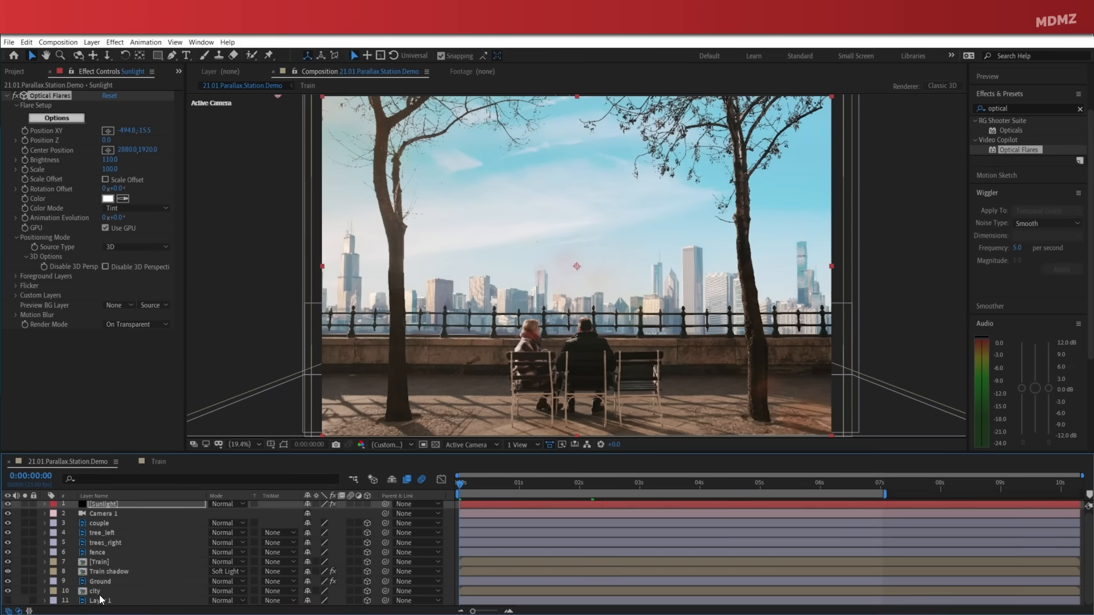
# Apply the Gaussian Blur effect to the city layer.
pyautogui.click(94, 593)
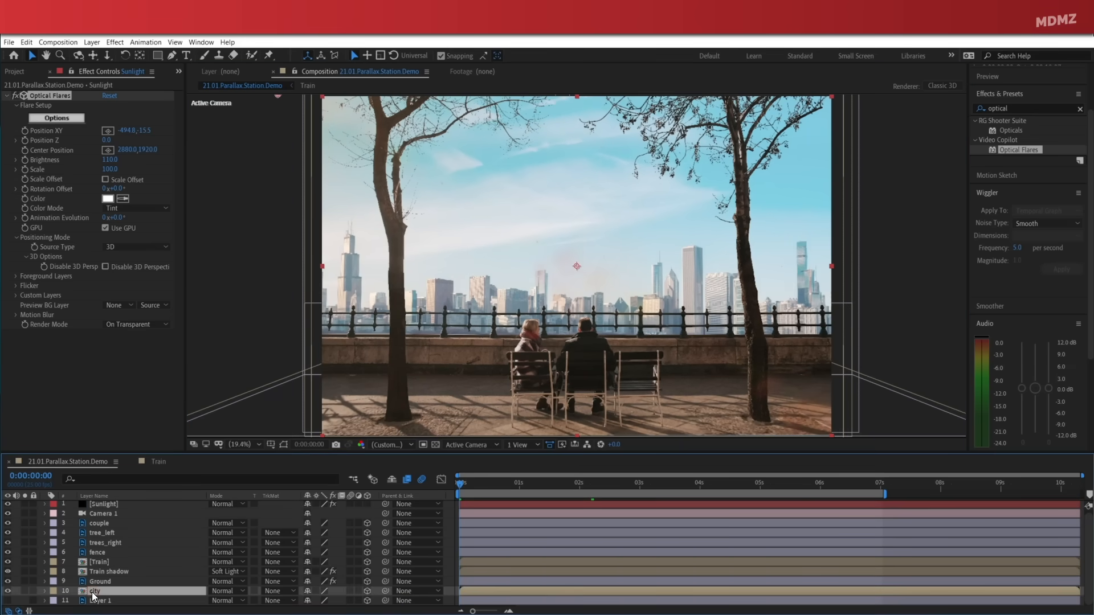
pyautogui.click(1045, 107)
pyautogui.write('gaussi')
pyautogui.click(1031, 131)
pyautogui.doubleClick(1041, 131)
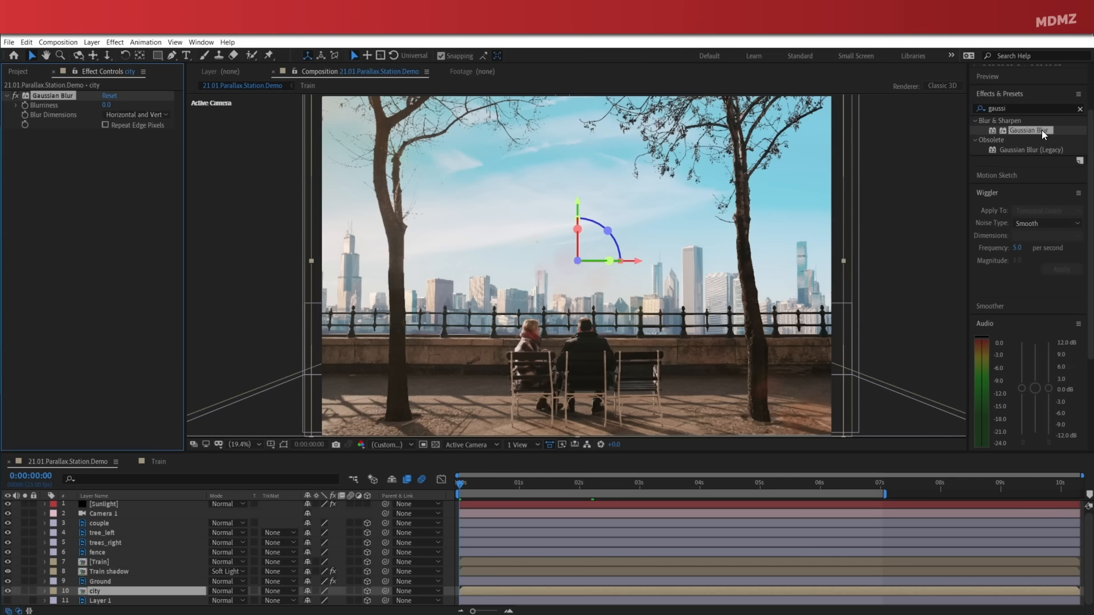
# Set the city layer's Gaussian Blur Blurriness to 8 and inspect the softened skyline up close.
pyautogui.moveTo(108, 105); pyautogui.dragTo(223, 106)
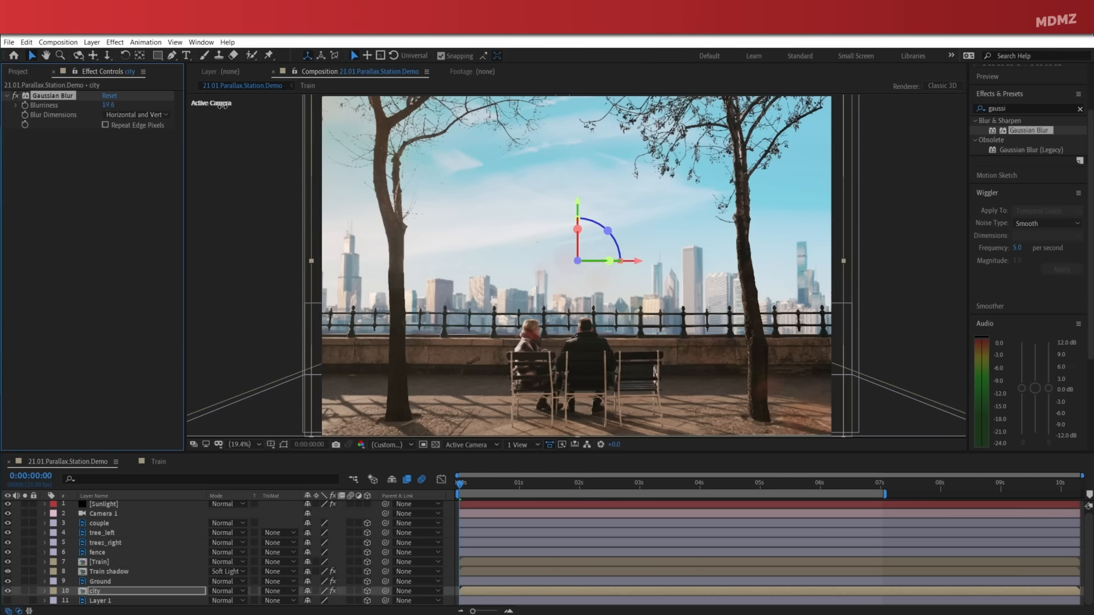
pyautogui.click(108, 105)
pyautogui.scroll(2, 560, 344)
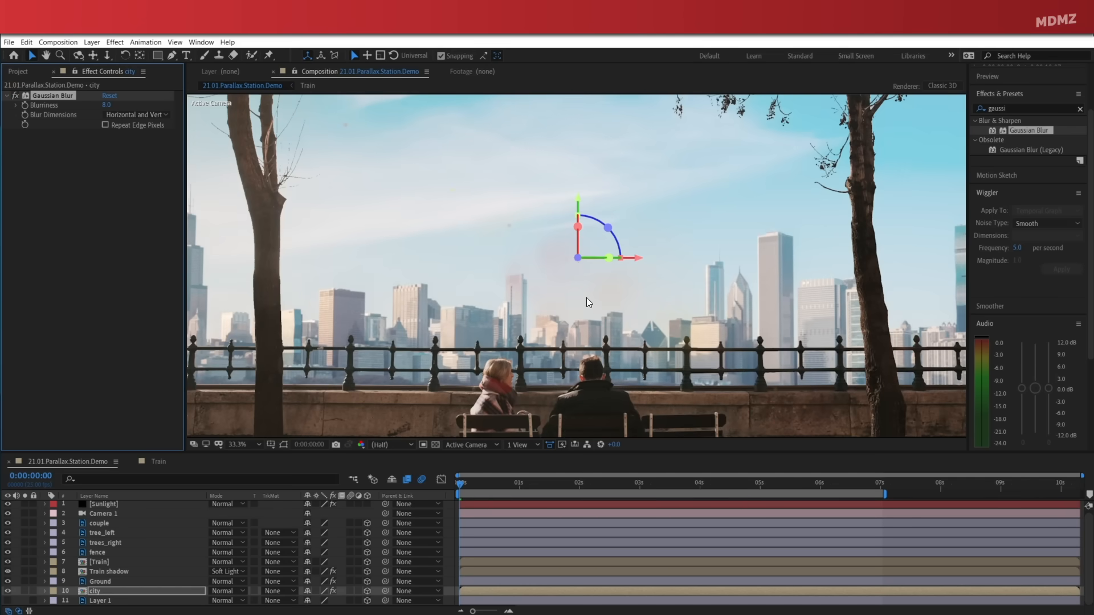
pyautogui.scroll(-2, 586, 298)
pyautogui.moveTo(586, 297); pyautogui.dragTo(592, 291)
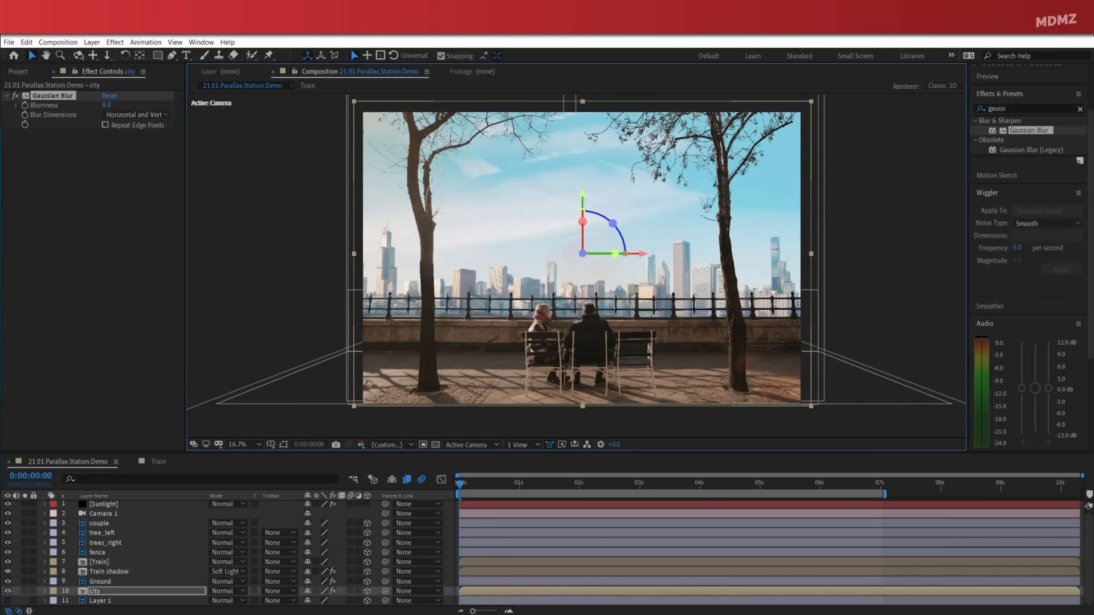
# Save the project and preview the train passing in front of the blurred city.
pyautogui.click(864, 197)
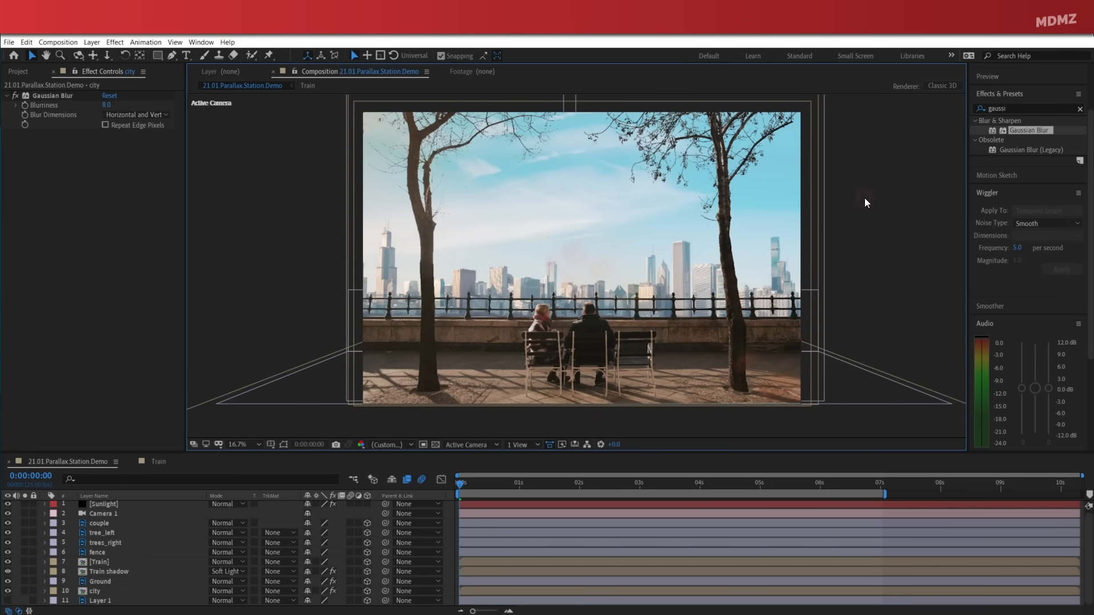
pyautogui.hotkey('ctrl', 's')
pyautogui.moveTo(478, 488); pyautogui.dragTo(525, 485)
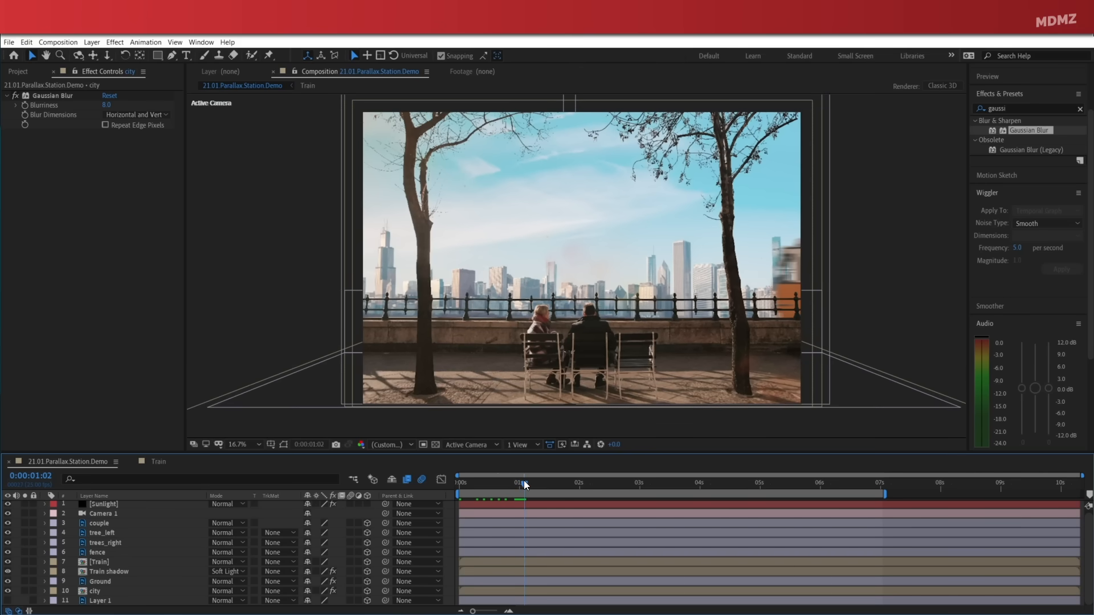
pyautogui.press('space')
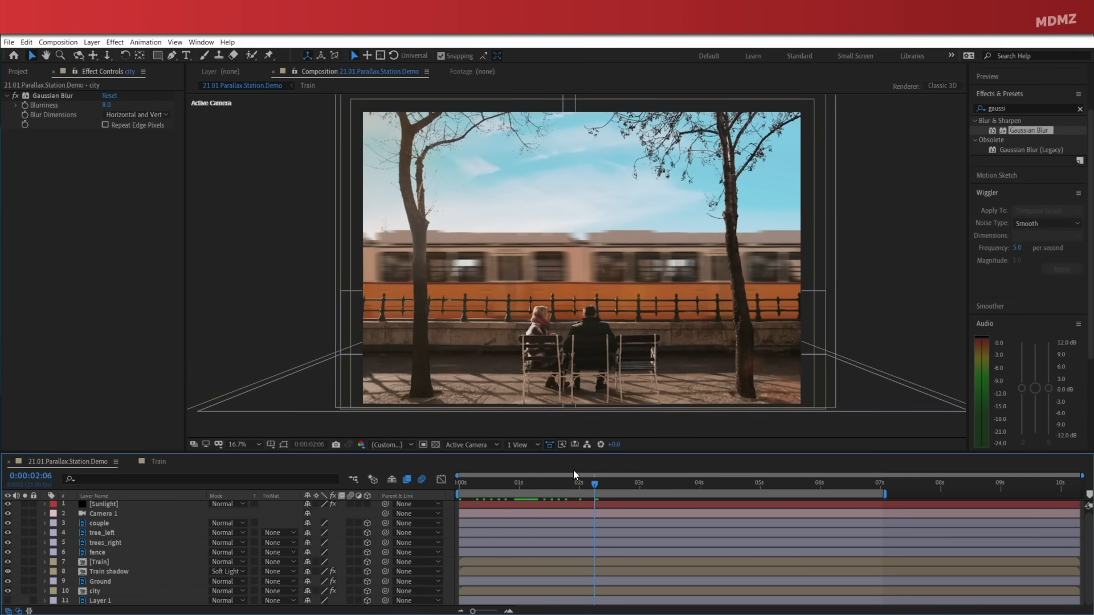
pyautogui.moveTo(573, 473); pyautogui.dragTo(471, 475)
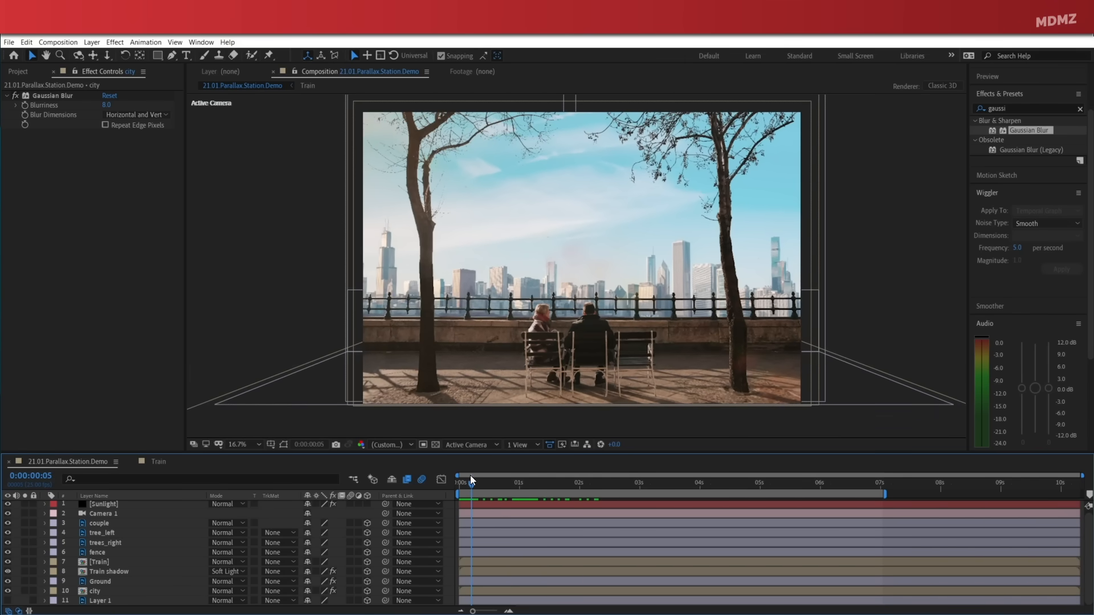